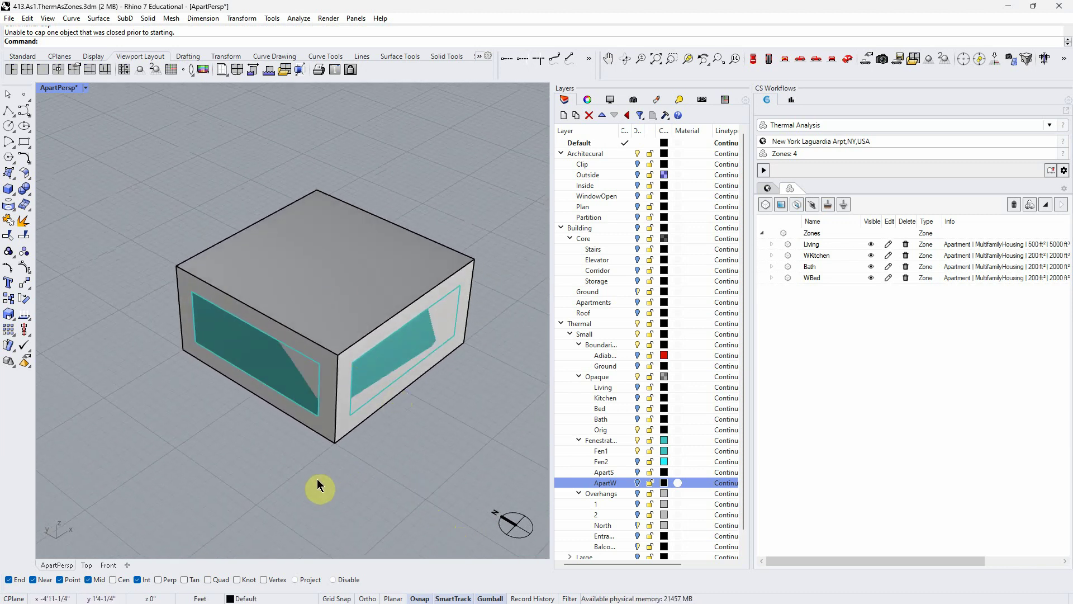
# - Turn off the Fen1 fenestration layer and check the remaining box by selecting and deselecting it
pyautogui.scroll(-1, 276, 445)
pyautogui.scroll(-1, 276, 446)
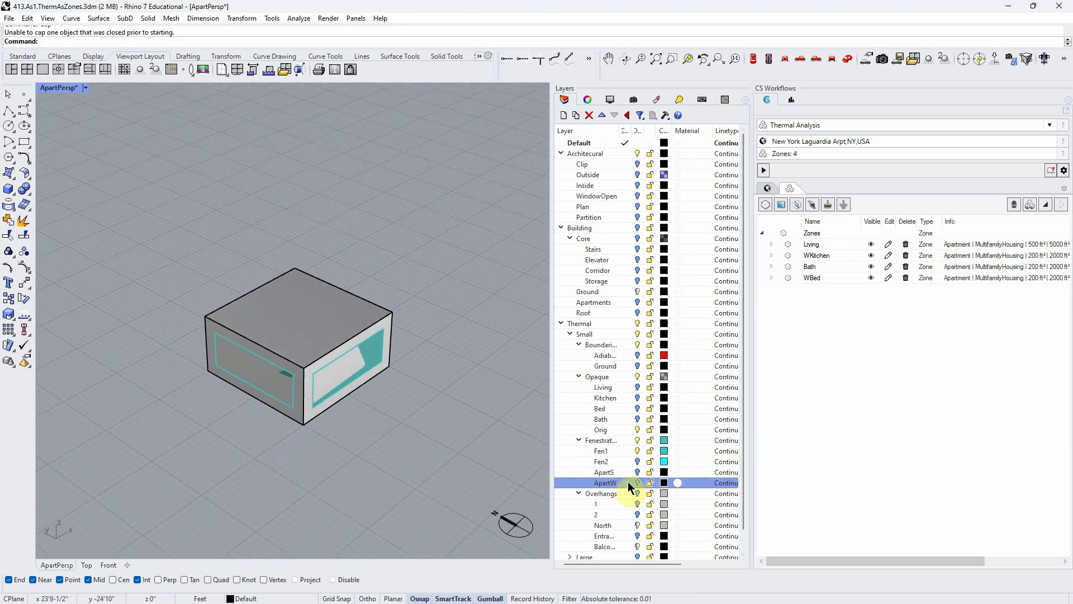
pyautogui.click(638, 450)
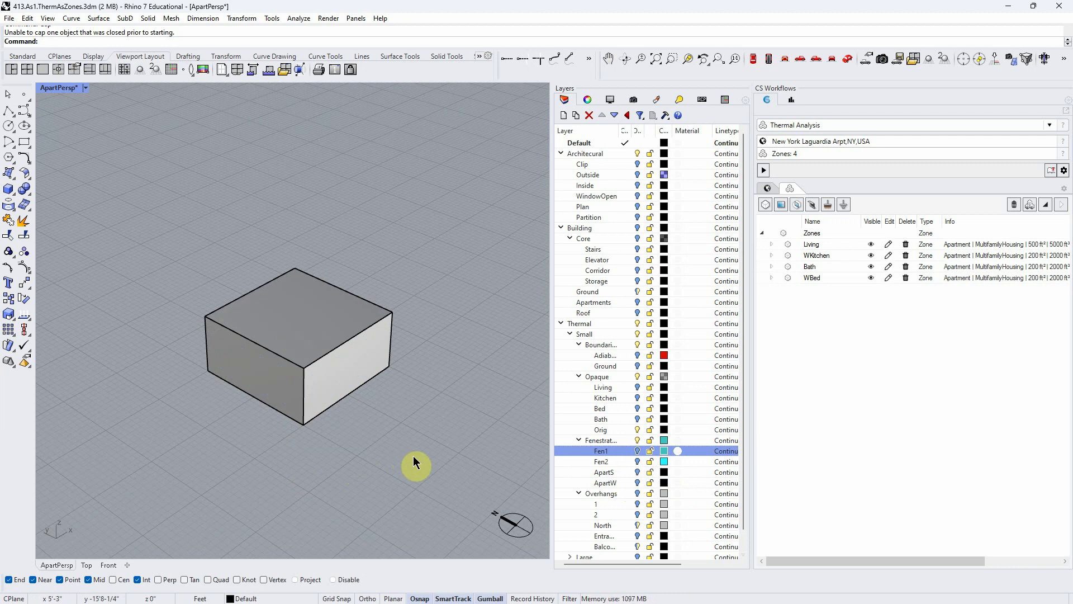
pyautogui.click(322, 328)
pyautogui.click(393, 501)
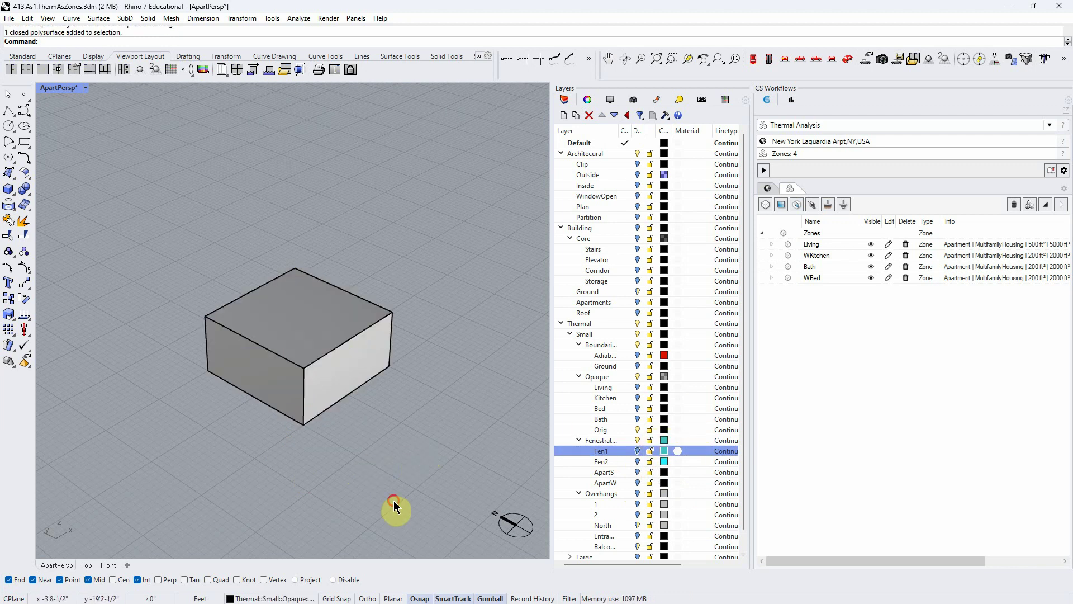
# - Turn on the Kitchen, Bed, Bath and Living layers under Thermal > Small > Opaque
pyautogui.click(638, 397)
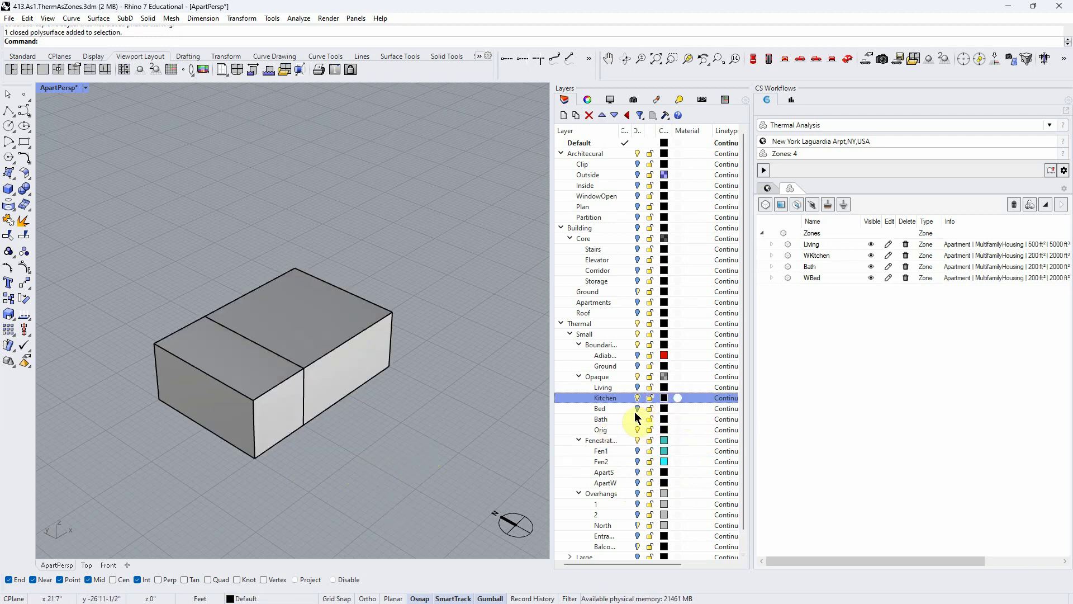
pyautogui.click(637, 408)
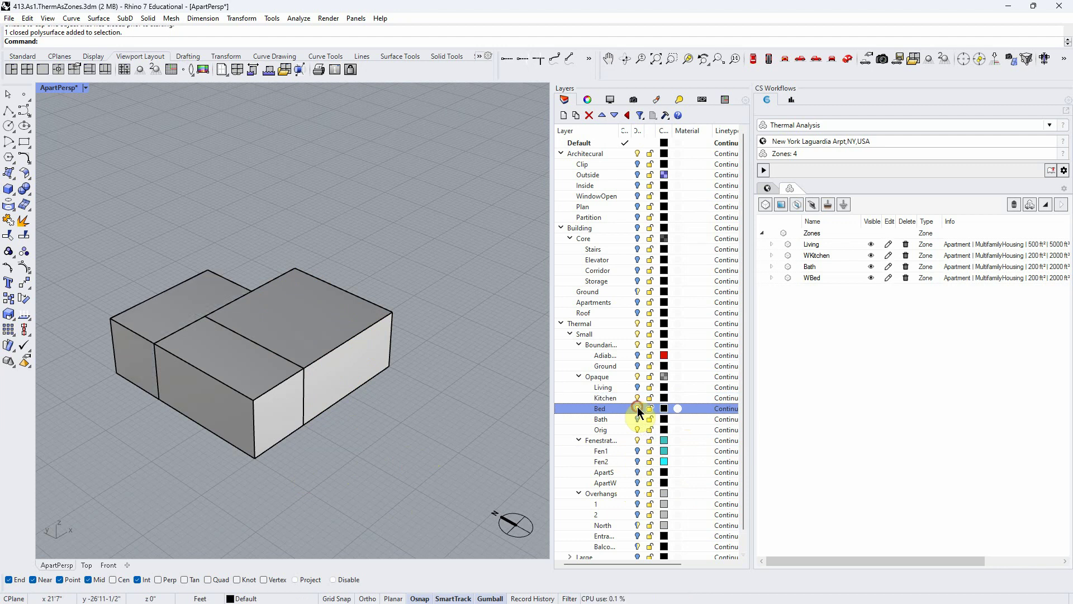
pyautogui.click(637, 418)
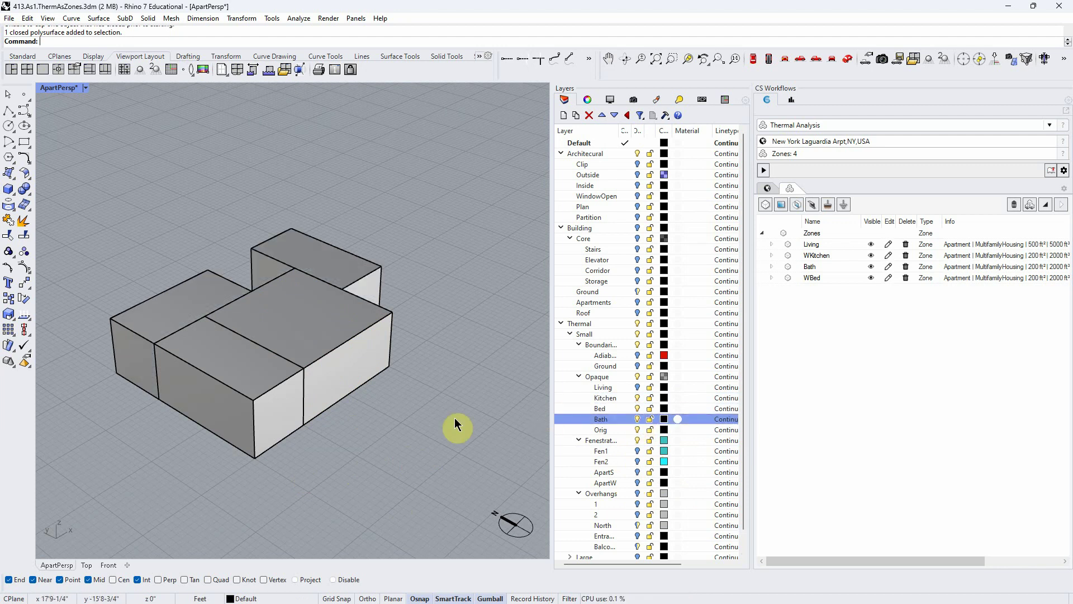
pyautogui.click(636, 385)
pyautogui.moveTo(346, 425); pyautogui.dragTo(353, 454, button='right')
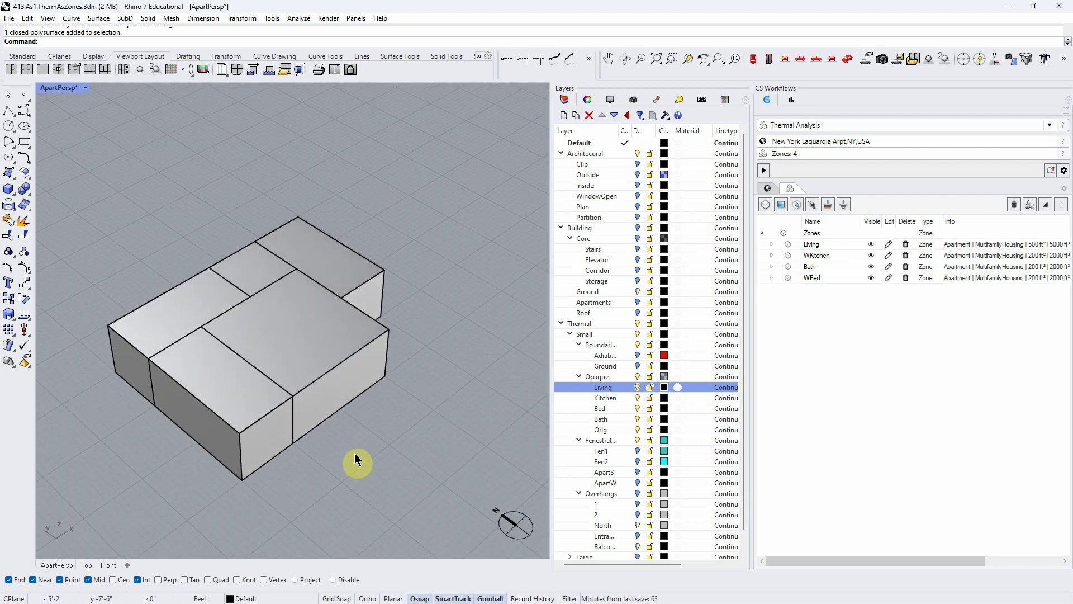
# - Turn off the Orig layer and turn on the ApartS and ApartW fenestration layers
pyautogui.click(637, 428)
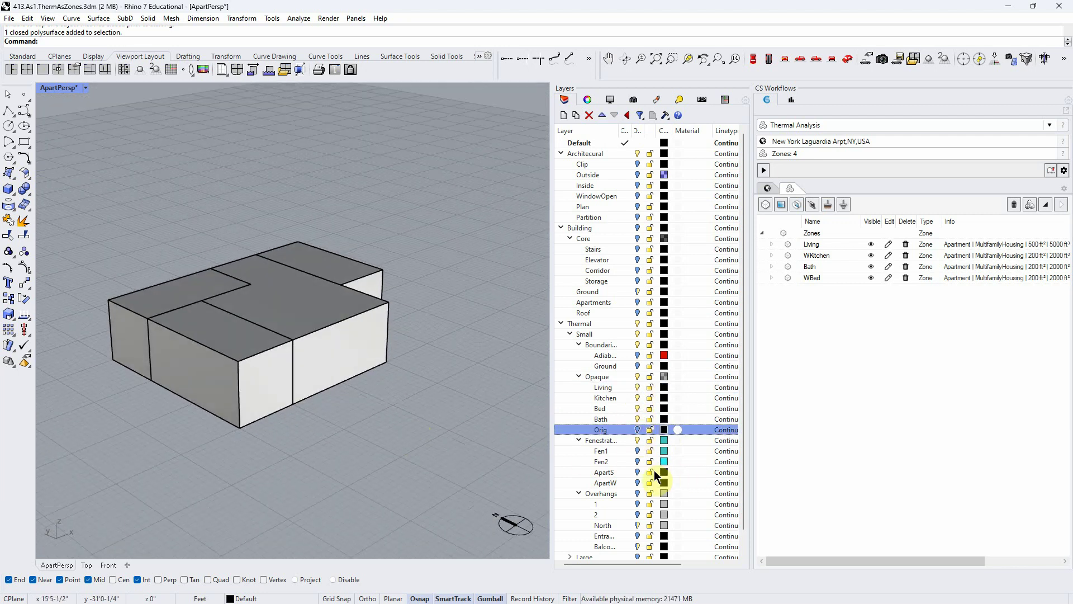
pyautogui.click(638, 472)
pyautogui.click(638, 482)
pyautogui.moveTo(309, 480)
pyautogui.mouseDown(button='right')
pyautogui.moveTo(288, 480)
pyautogui.moveTo(316, 479)
pyautogui.moveTo(299, 483)
pyautogui.moveTo(254, 436)
pyautogui.moveTo(327, 471)
pyautogui.moveTo(317, 474)
pyautogui.mouseUp(button='right')
pyautogui.scroll(-3, 302, 481)
pyautogui.scroll(3, 253, 435)
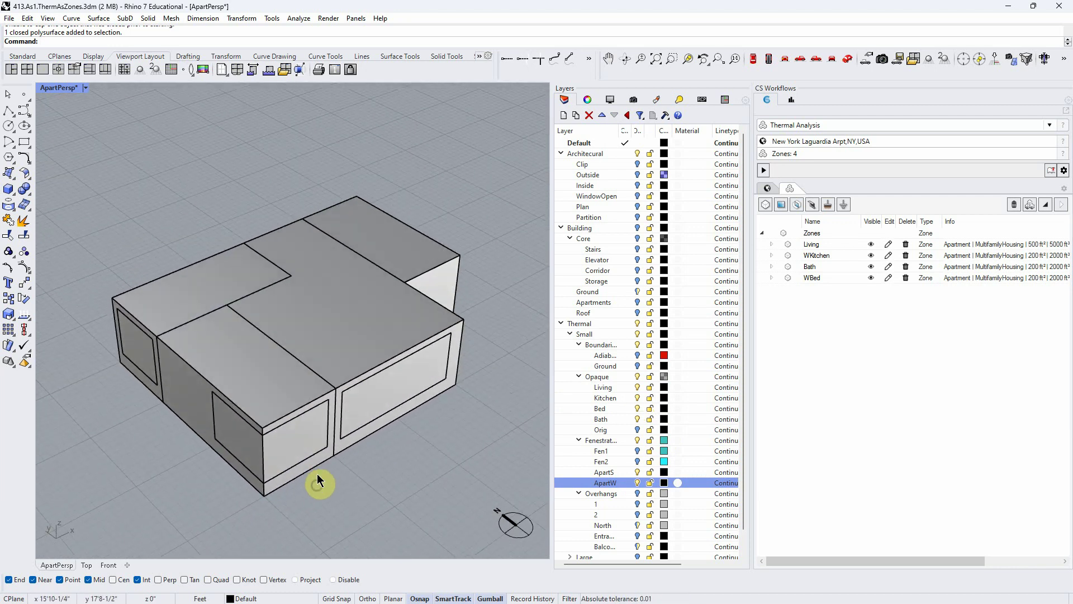
# - Select the living, kitchen, bedroom and bath volumes one after another to identify each zone, and clear the selection
pyautogui.click(337, 317)
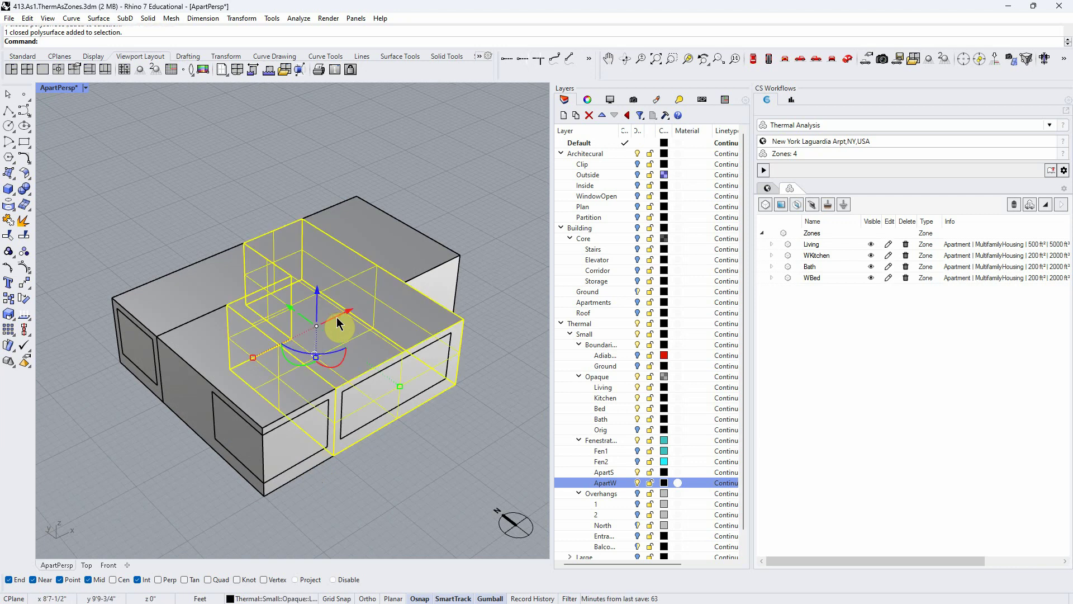
pyautogui.click(420, 499)
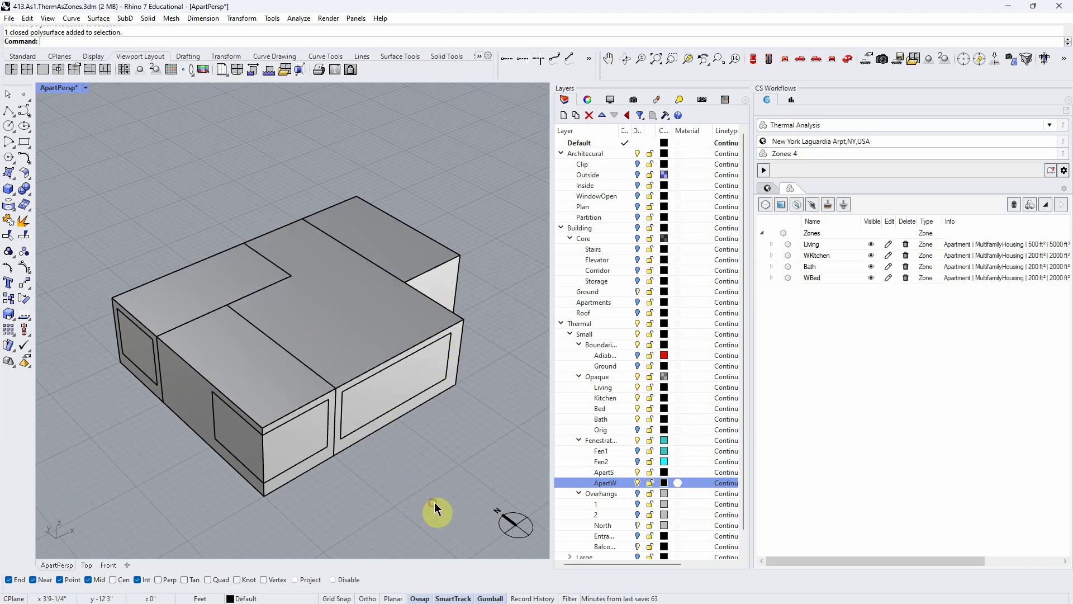
pyautogui.click(256, 397)
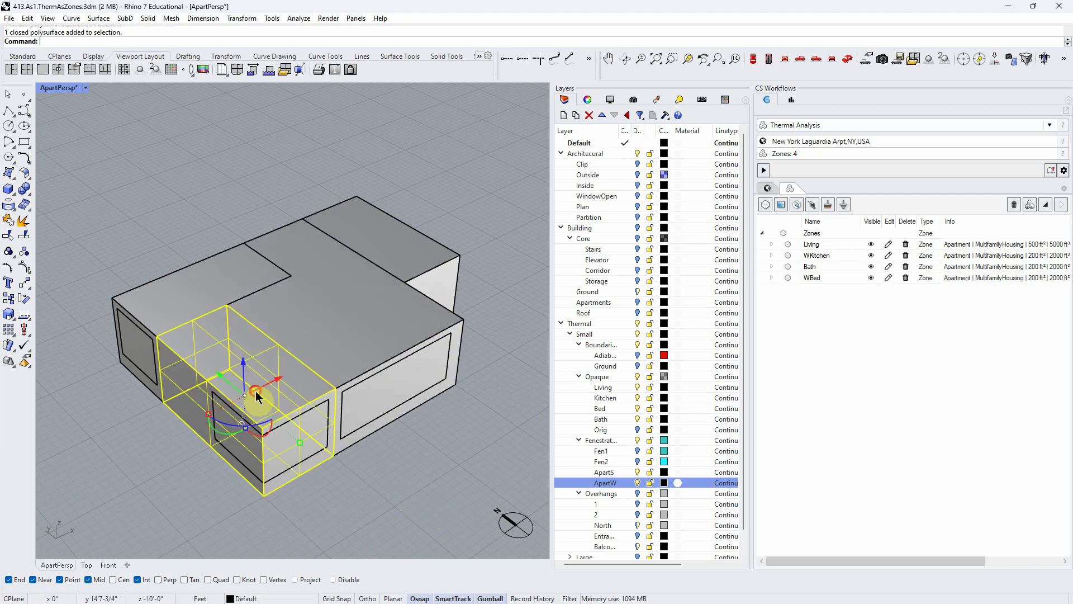
pyautogui.click(212, 293)
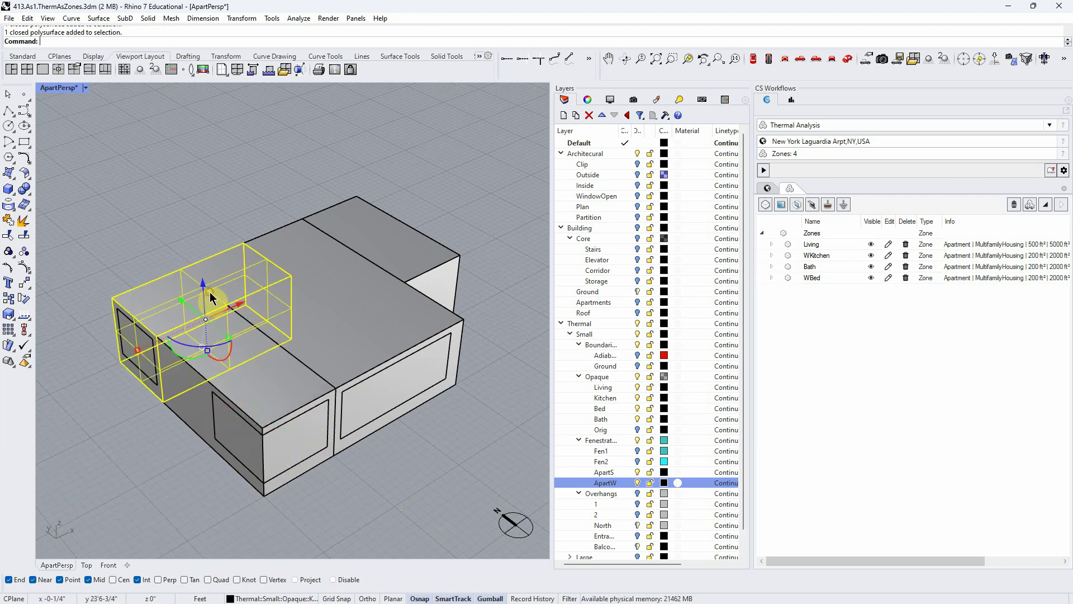
pyautogui.click(358, 243)
pyautogui.click(392, 457)
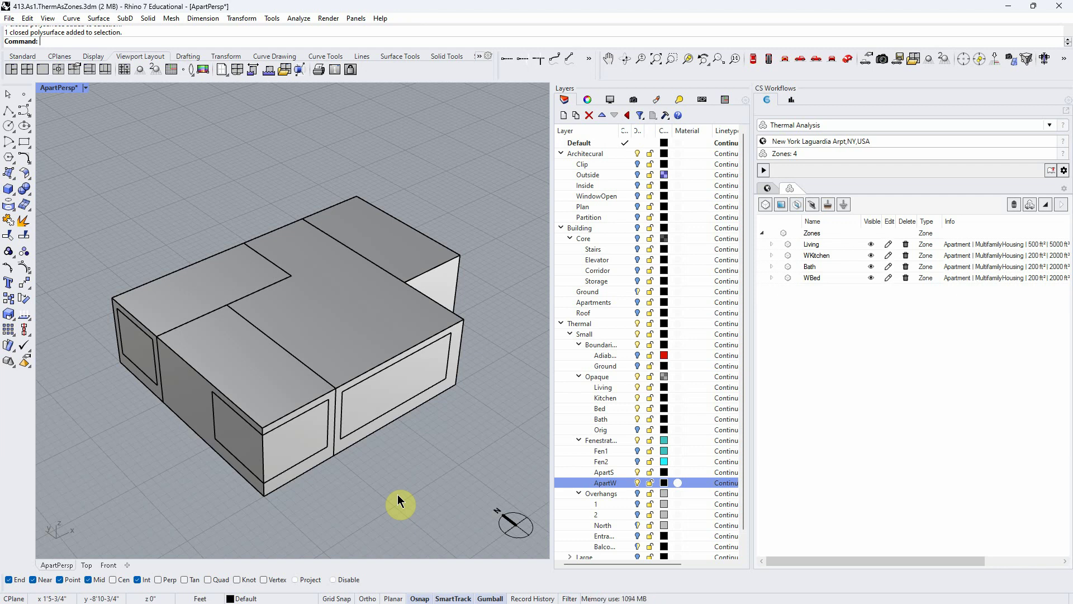
pyautogui.moveTo(397, 494); pyautogui.dragTo(395, 498, button='right')
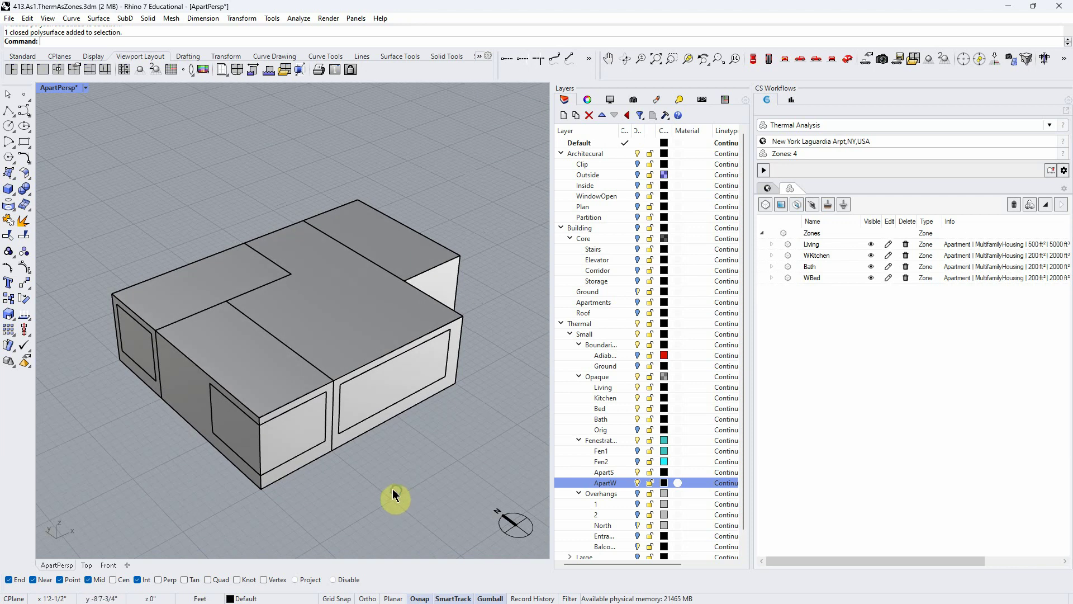
pyautogui.moveTo(262, 364); pyautogui.dragTo(230, 376, button='right')
pyautogui.press('Home')
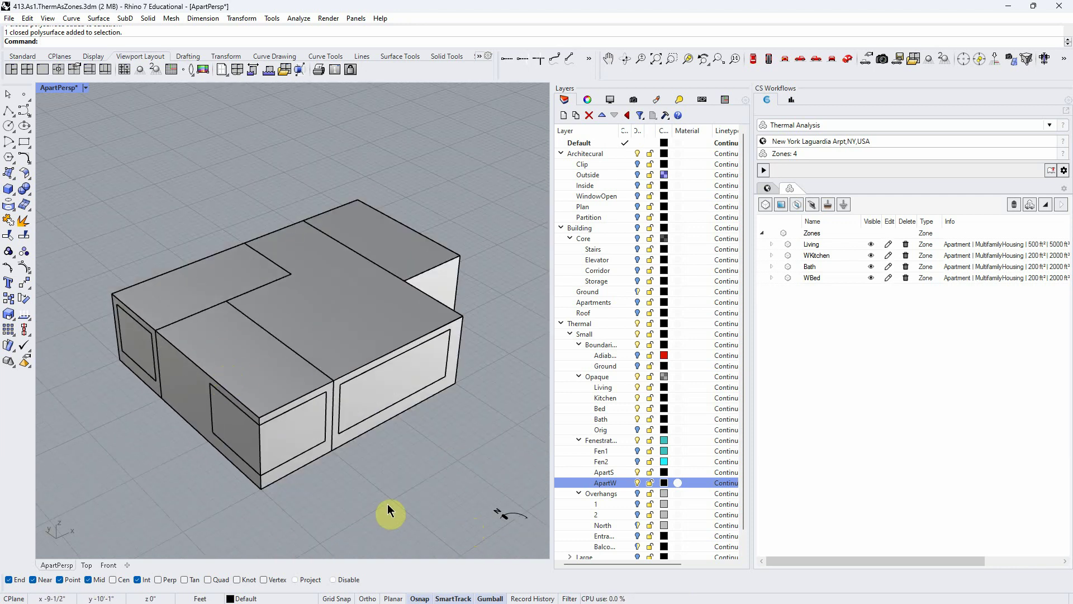
pyautogui.moveTo(389, 510); pyautogui.dragTo(387, 502, button='right')
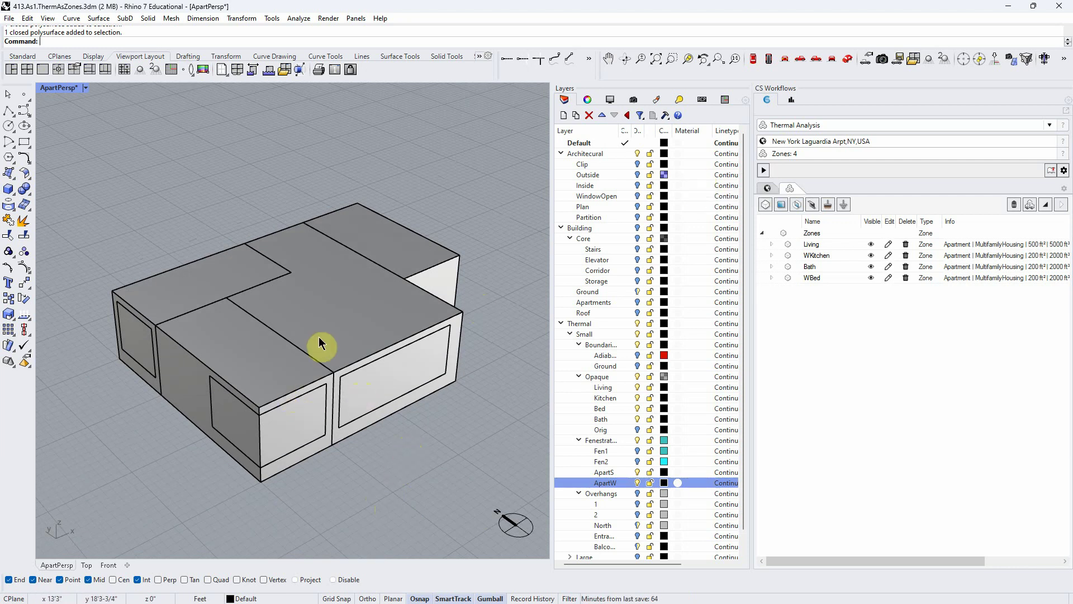
pyautogui.moveTo(392, 465); pyautogui.dragTo(378, 471, button='right')
pyautogui.click(321, 361)
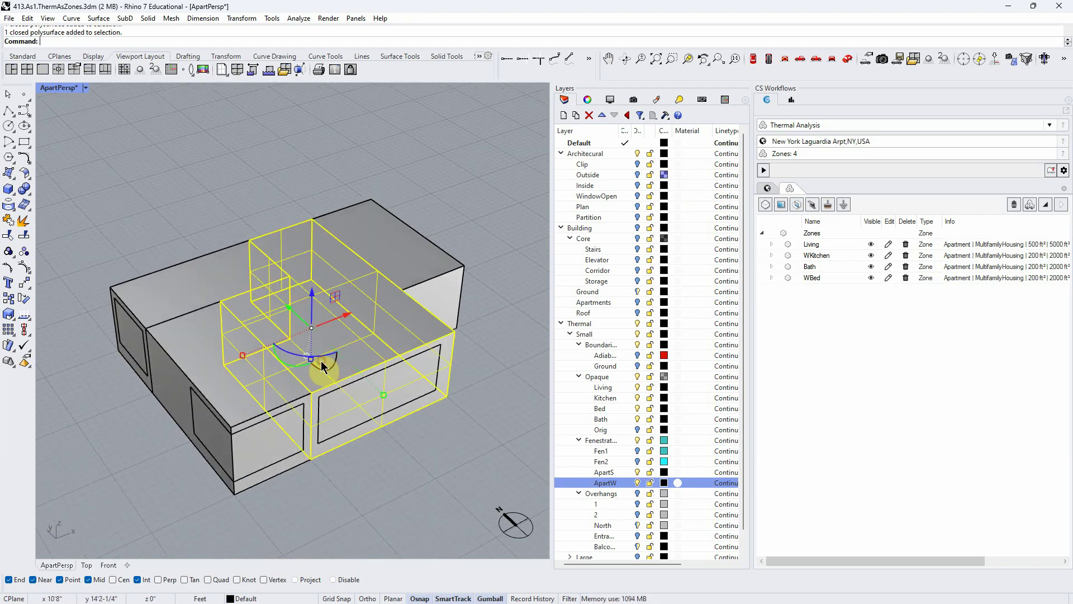
pyautogui.press('Escape')
# - Switch the ApartPersp view to Wireframe display and examine the apartment's interior walls and windows
pyautogui.click(85, 88)
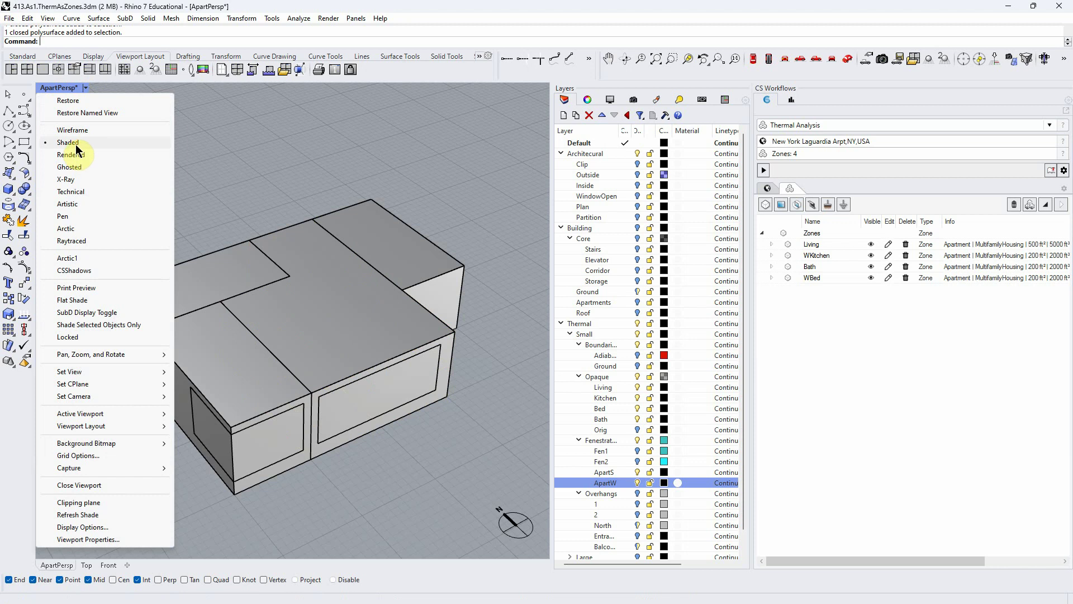
pyautogui.click(76, 130)
pyautogui.moveTo(406, 440); pyautogui.dragTo(291, 355, button='right')
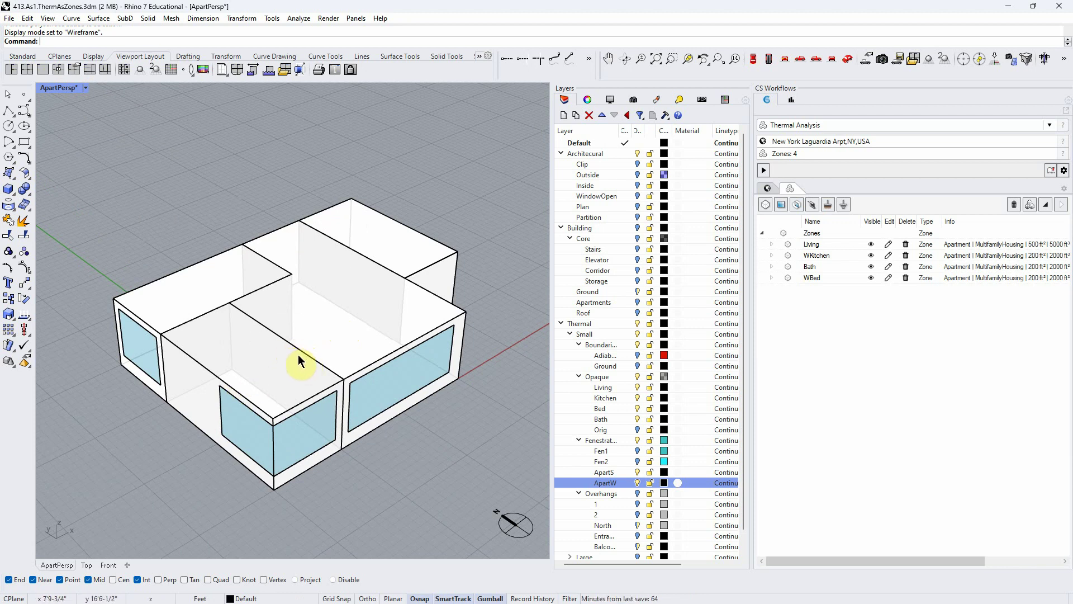
pyautogui.moveTo(433, 428)
pyautogui.mouseDown(button='right')
pyautogui.moveTo(443, 439)
pyautogui.moveTo(428, 440)
pyautogui.mouseUp(button='right')
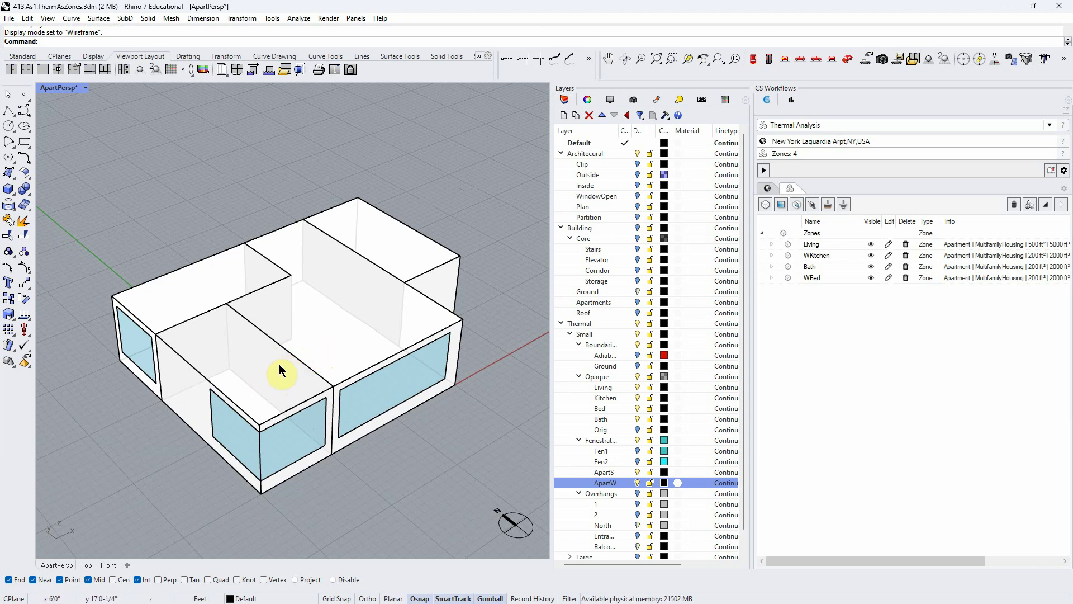
pyautogui.moveTo(421, 469); pyautogui.dragTo(395, 470, button='right')
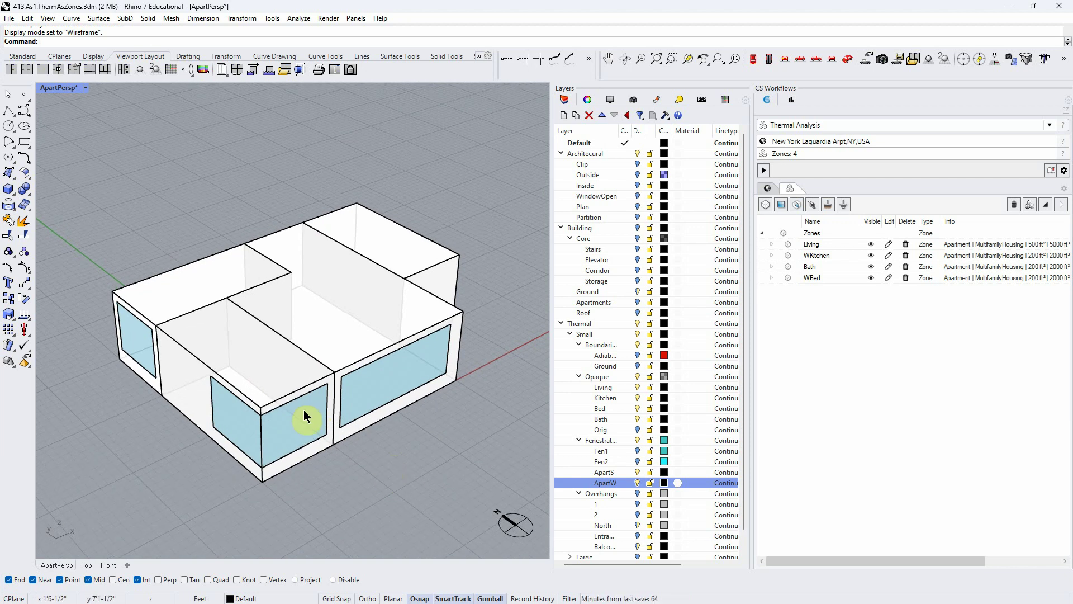
pyautogui.scroll(-2, 367, 440)
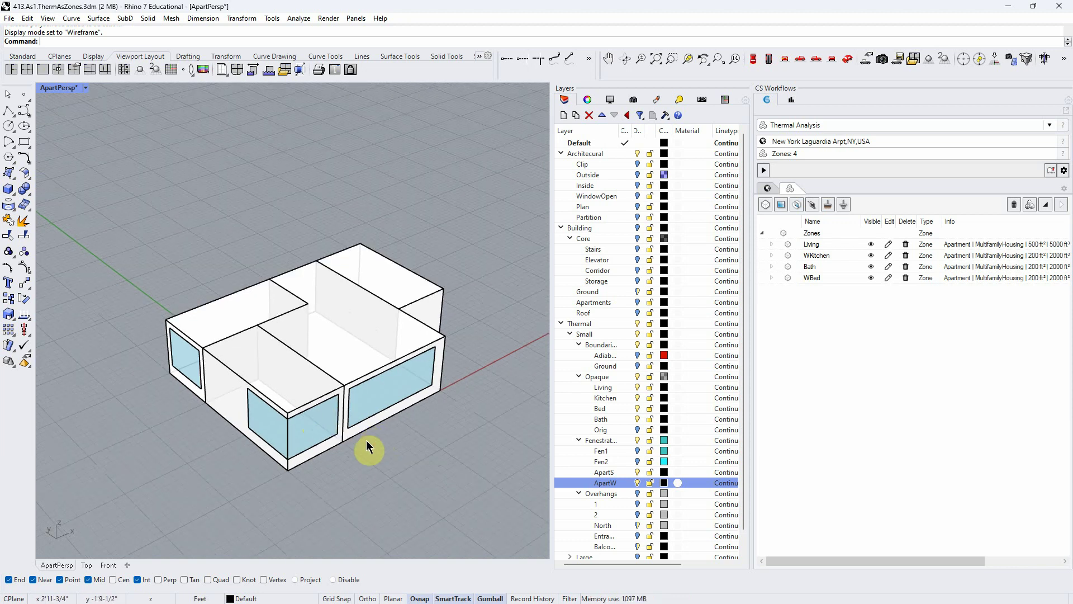
pyautogui.moveTo(366, 440)
pyautogui.mouseDown(button='right')
pyautogui.moveTo(364, 431)
pyautogui.moveTo(364, 444)
pyautogui.mouseUp(button='right')
pyautogui.scroll(2, 363, 446)
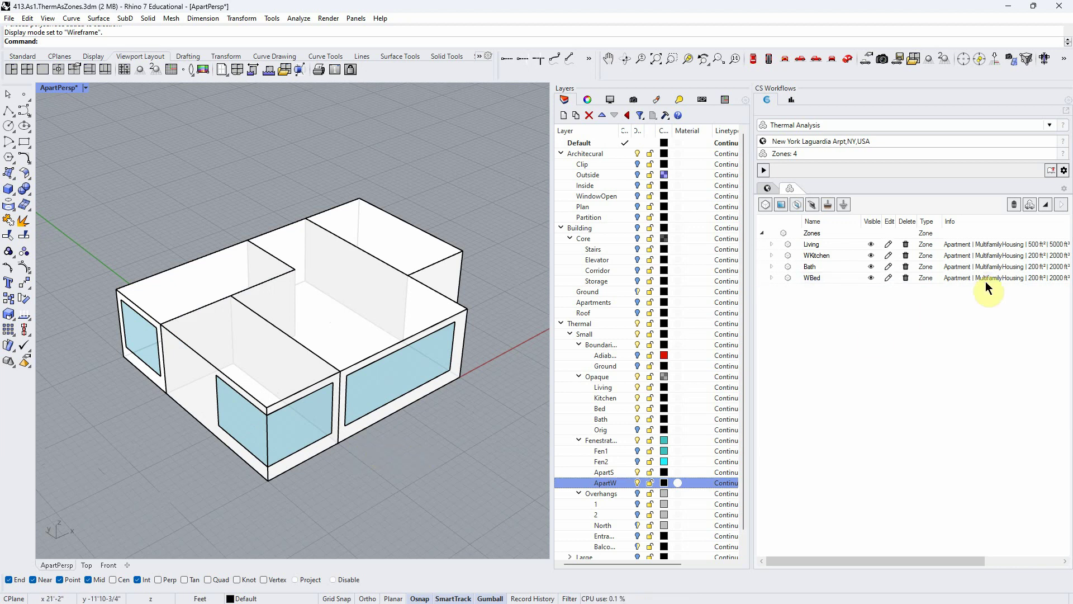
pyautogui.moveTo(410, 477); pyautogui.dragTo(38, 134, button='right')
# - Set the ApartPersp view to Shaded display and bring the underside of the apartment's floor into view
pyautogui.click(86, 88)
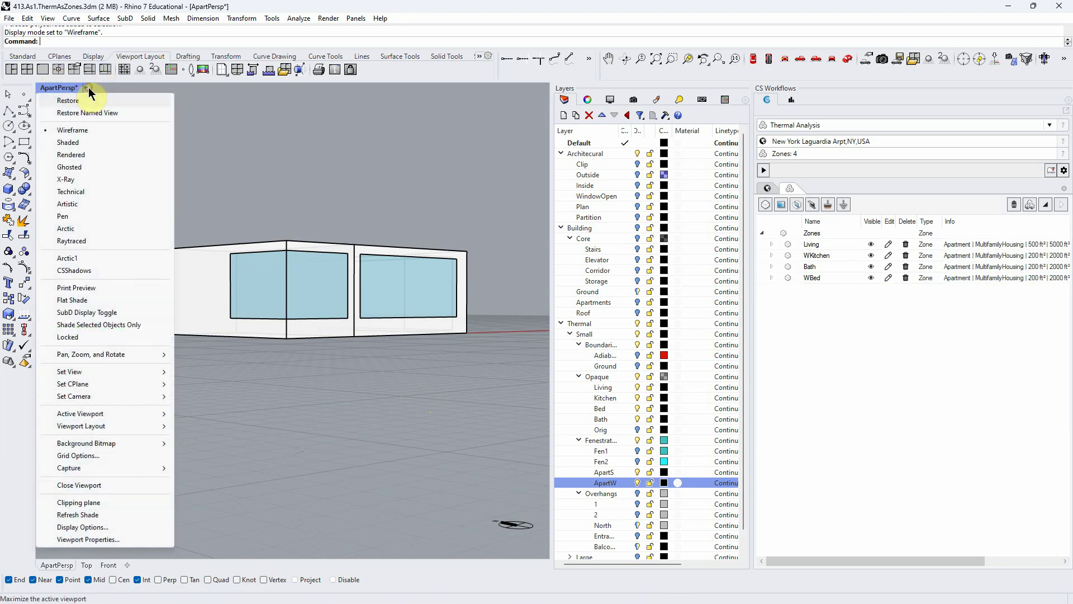
pyautogui.click(72, 142)
pyautogui.moveTo(293, 371)
pyautogui.mouseDown(button='right')
pyautogui.moveTo(287, 314)
pyautogui.moveTo(318, 246)
pyautogui.mouseUp(button='right')
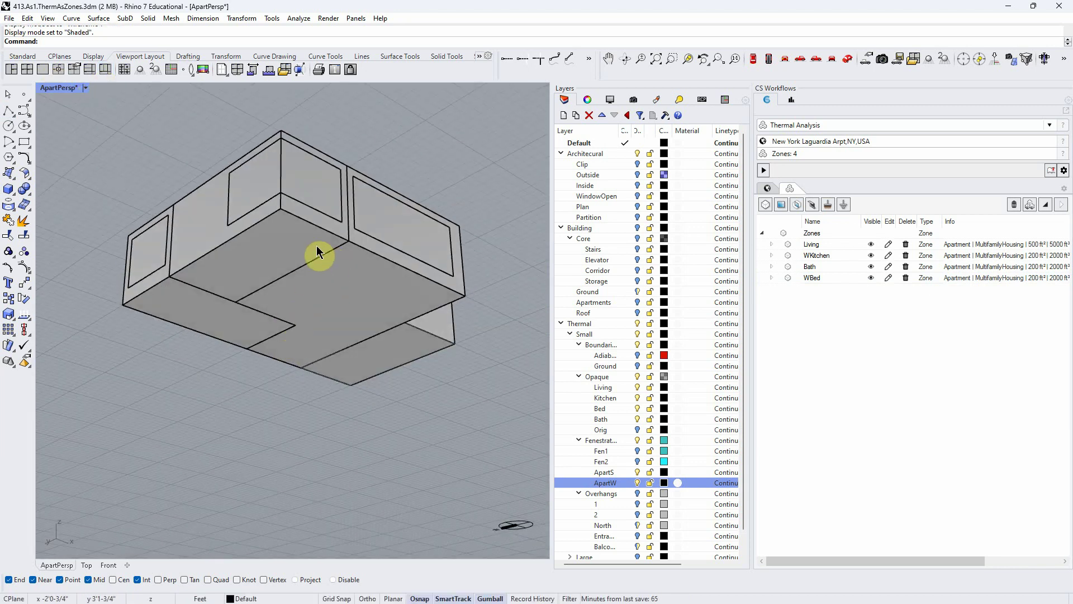
pyautogui.moveTo(366, 407); pyautogui.dragTo(377, 446, button='right')
pyautogui.moveTo(430, 394); pyautogui.dragTo(395, 330, button='right')
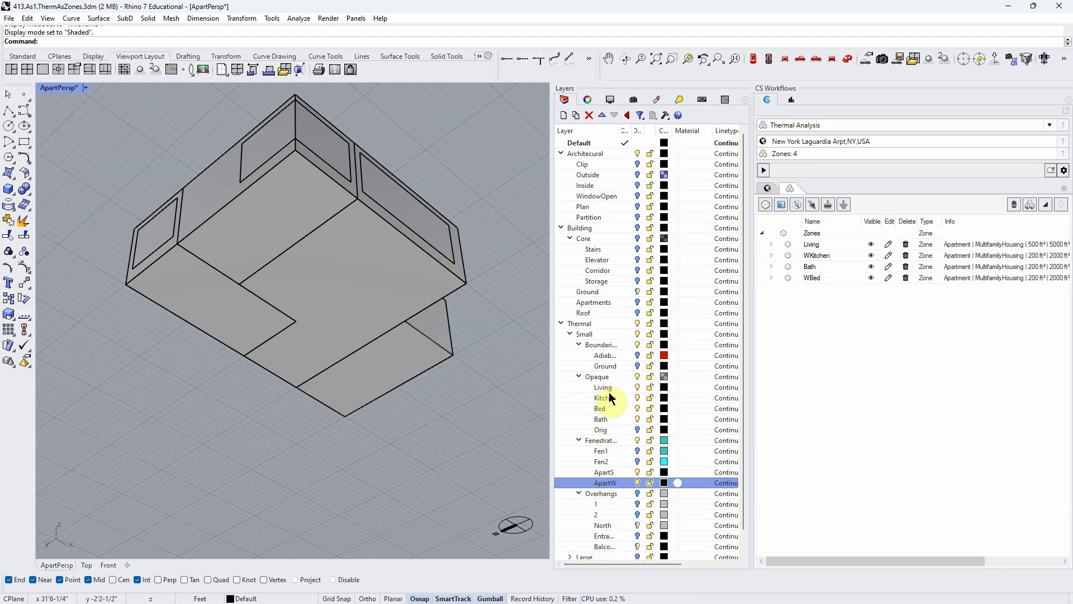
# - Turn on the Ground layer under Boundaries, select its floor surface and add it to the thermal model as a ground boundary
pyautogui.click(608, 366)
pyautogui.rightClick(609, 367)
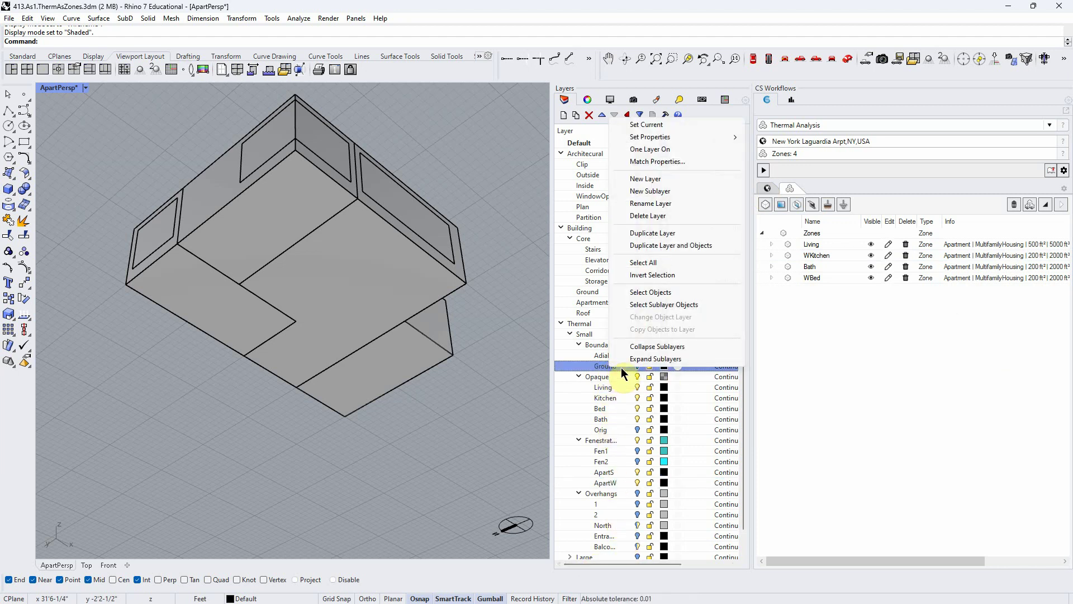
pyautogui.click(608, 366)
pyautogui.click(638, 366)
pyautogui.rightClick(618, 364)
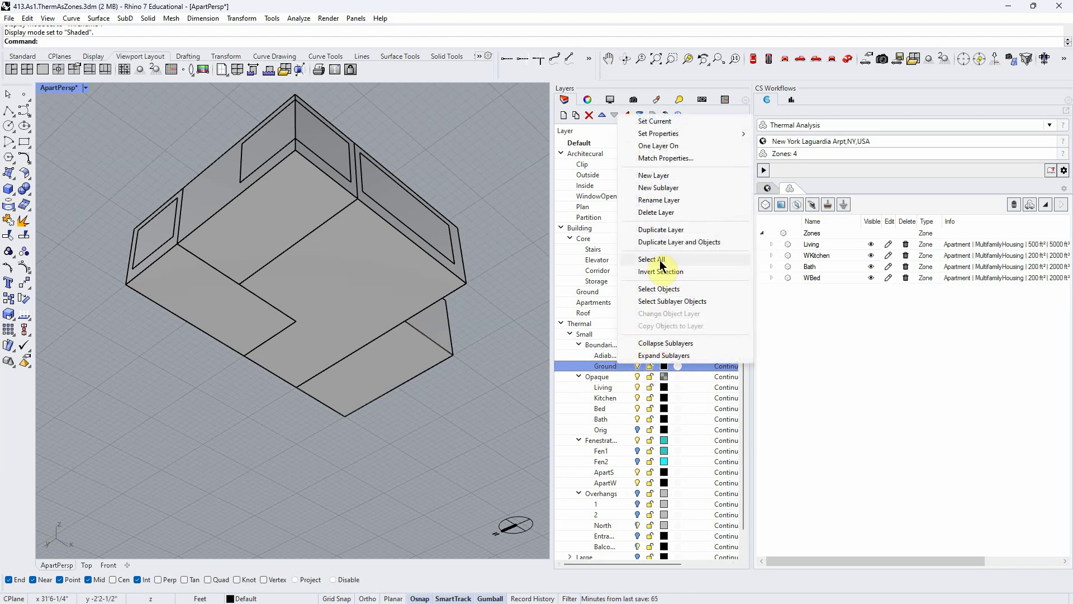
pyautogui.click(663, 288)
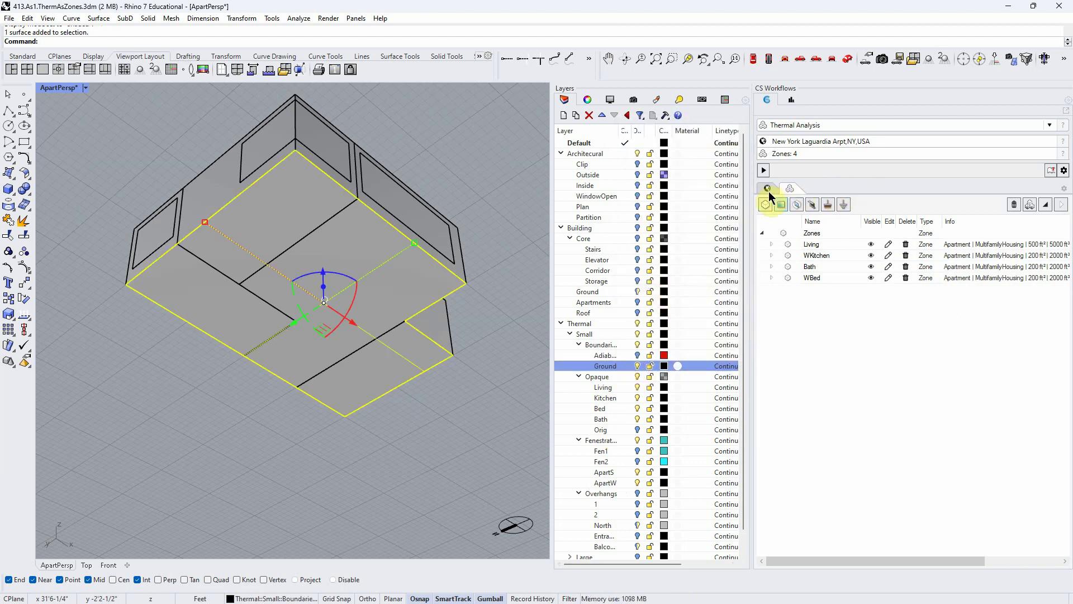
pyautogui.click(828, 204)
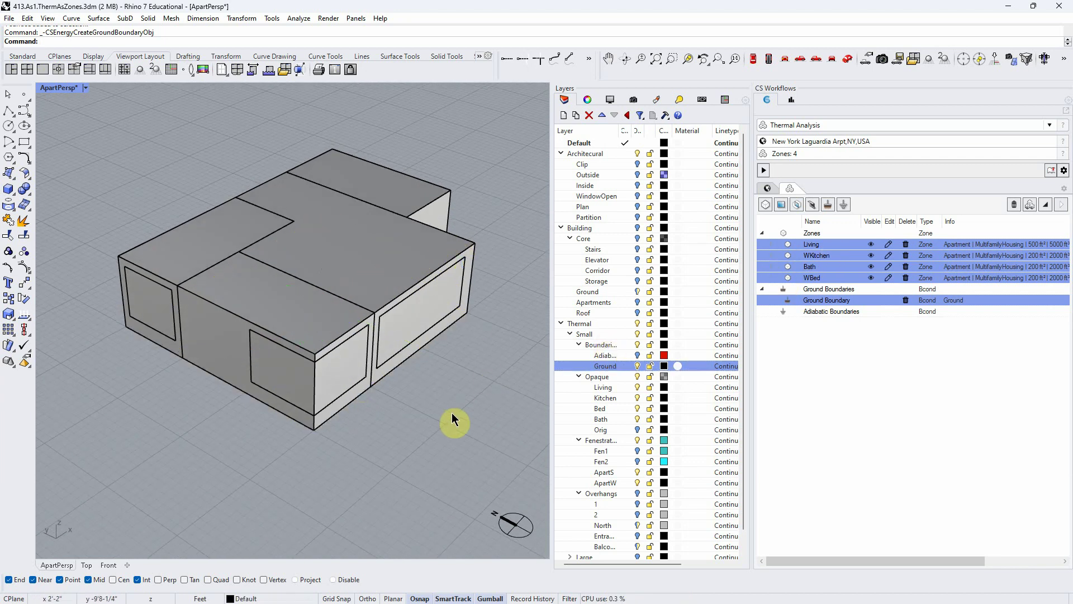
# - Highlight the Living, WKitchen, Bath and WBed zones one by one from the zone list to check their volumes
pyautogui.moveTo(450, 413); pyautogui.dragTo(443, 425, button='right')
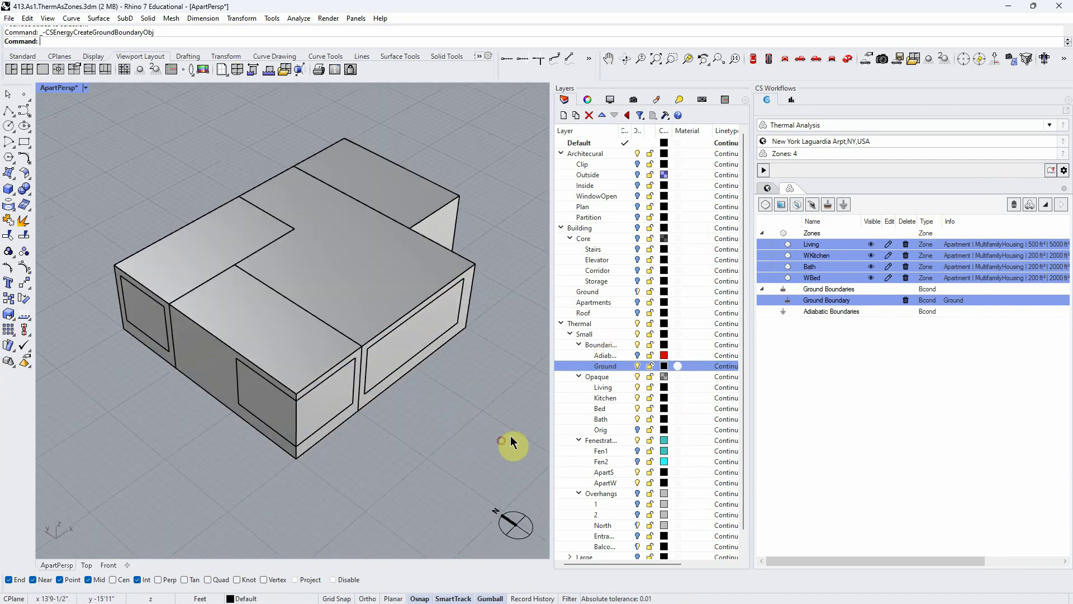
pyautogui.click(825, 244)
pyautogui.click(825, 257)
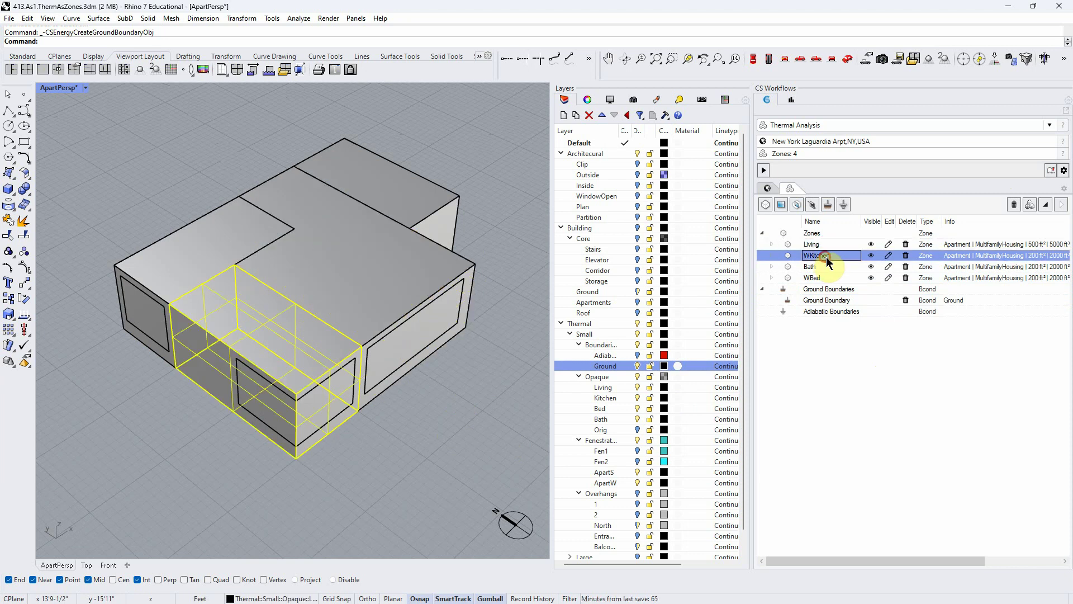
pyautogui.click(830, 266)
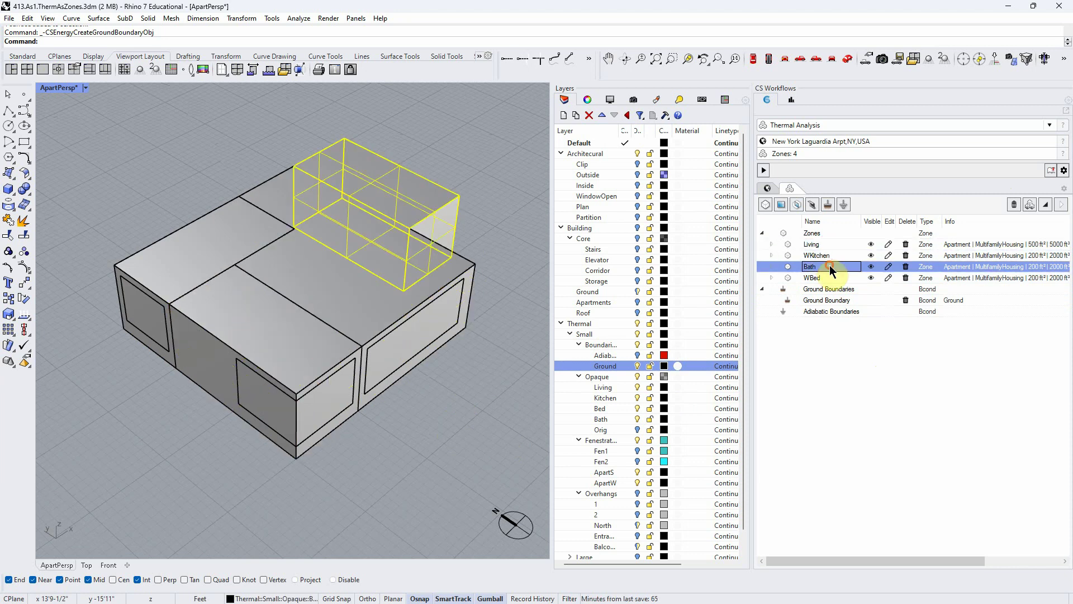
pyautogui.click(831, 277)
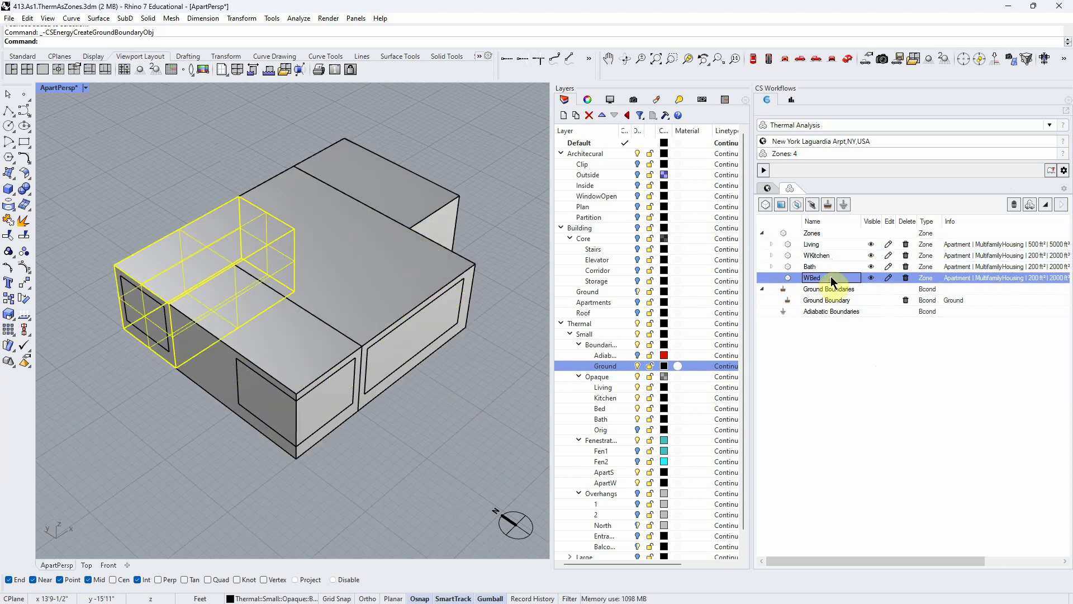
# - Highlight the ground boundary from the boundary list and examine the apartment's massing, roof and window facades in the ApartPersp view
pyautogui.click(831, 302)
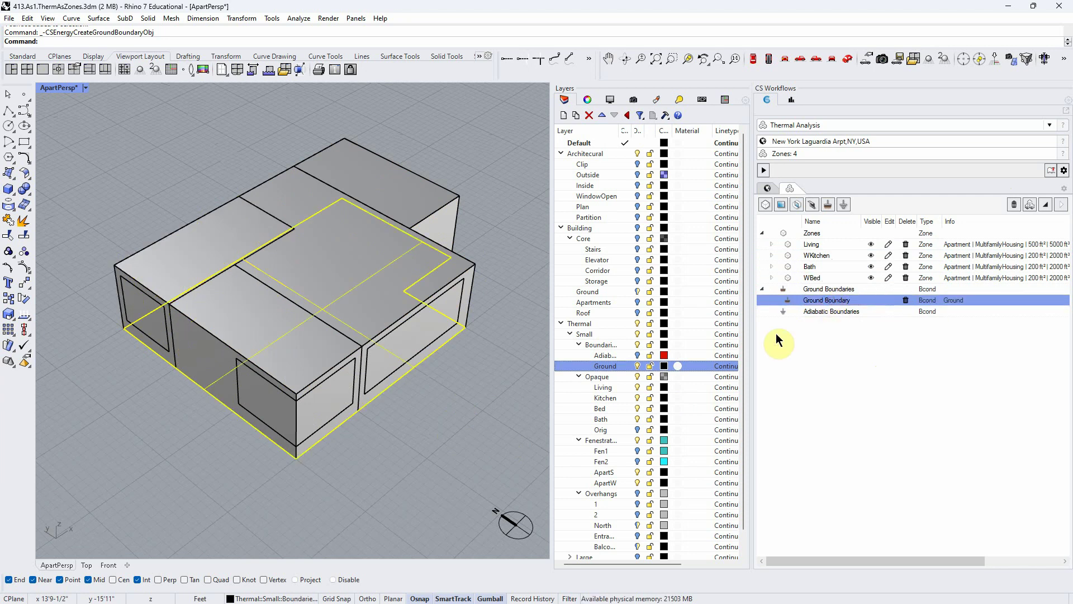
pyautogui.moveTo(395, 473); pyautogui.dragTo(408, 415, button='right')
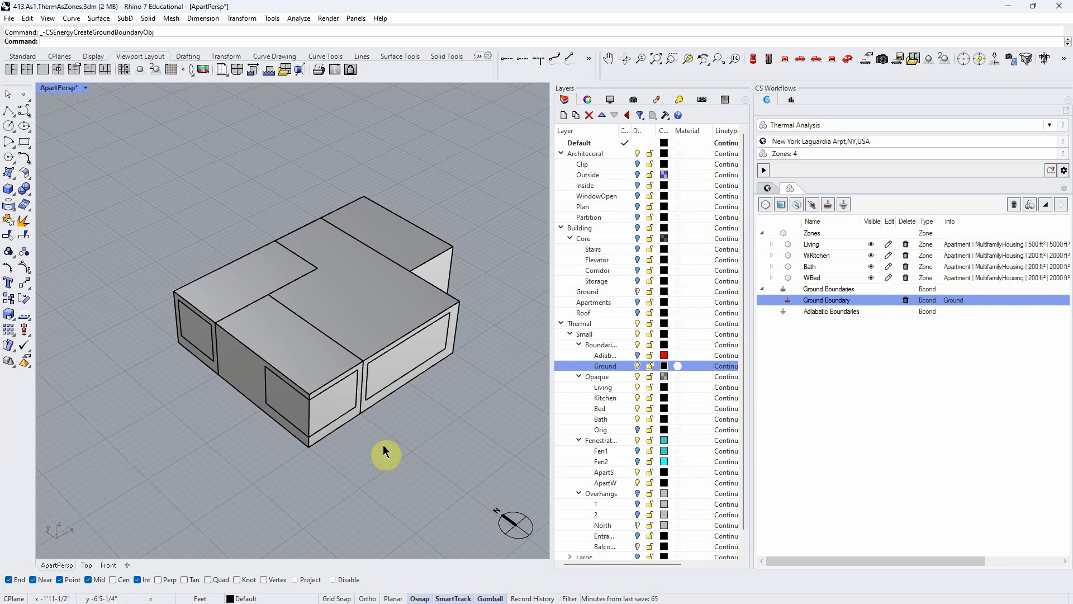
pyautogui.moveTo(384, 445); pyautogui.dragTo(378, 428, button='right')
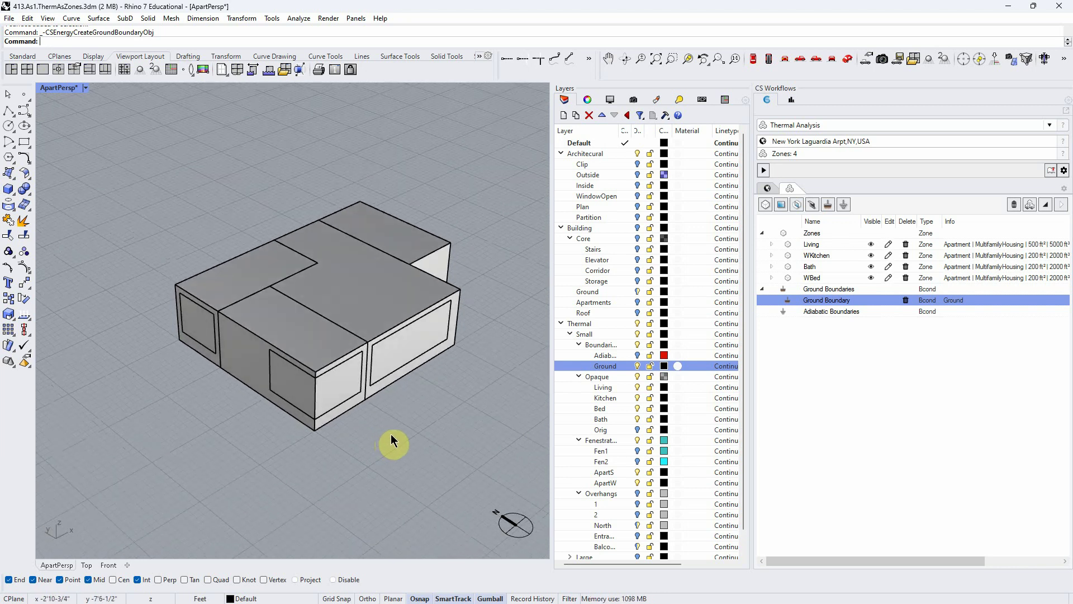
pyautogui.scroll(2, 391, 435)
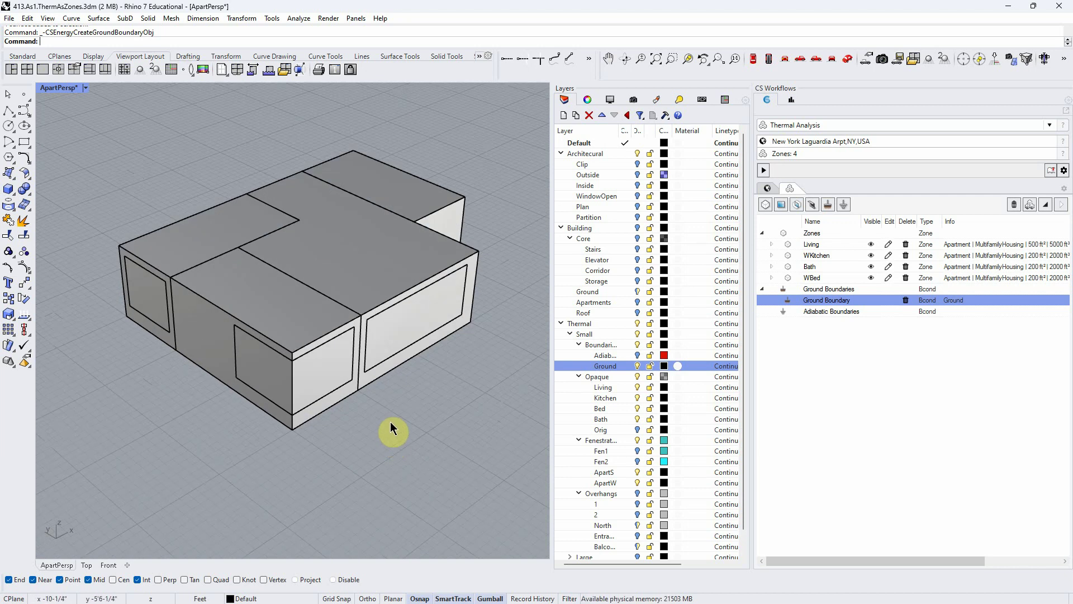
pyautogui.scroll(-2, 318, 293)
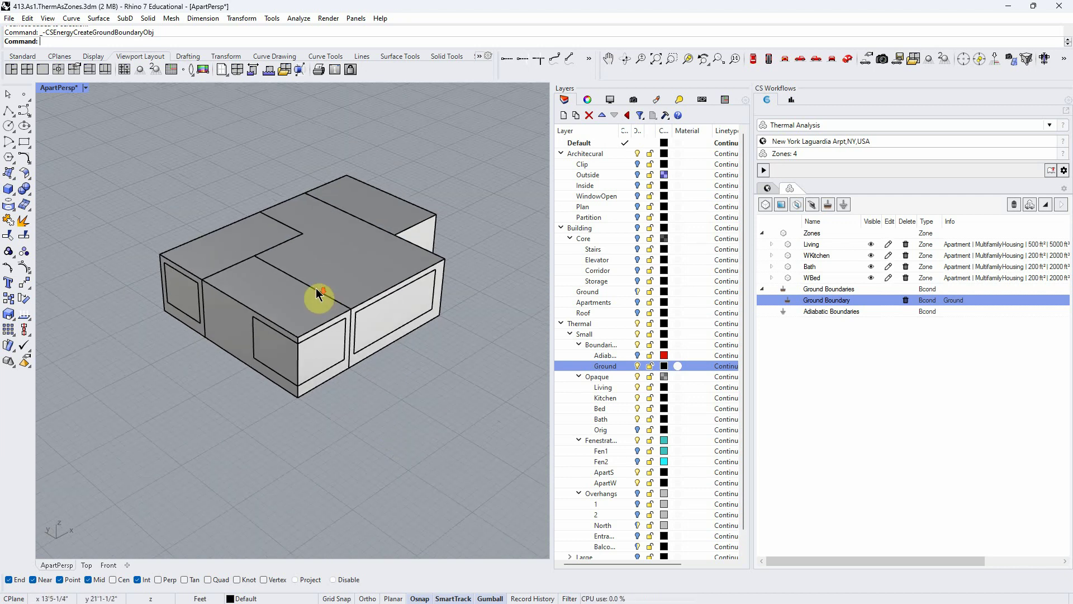
pyautogui.scroll(2, 300, 193)
pyautogui.moveTo(424, 531); pyautogui.dragTo(426, 507, button='right')
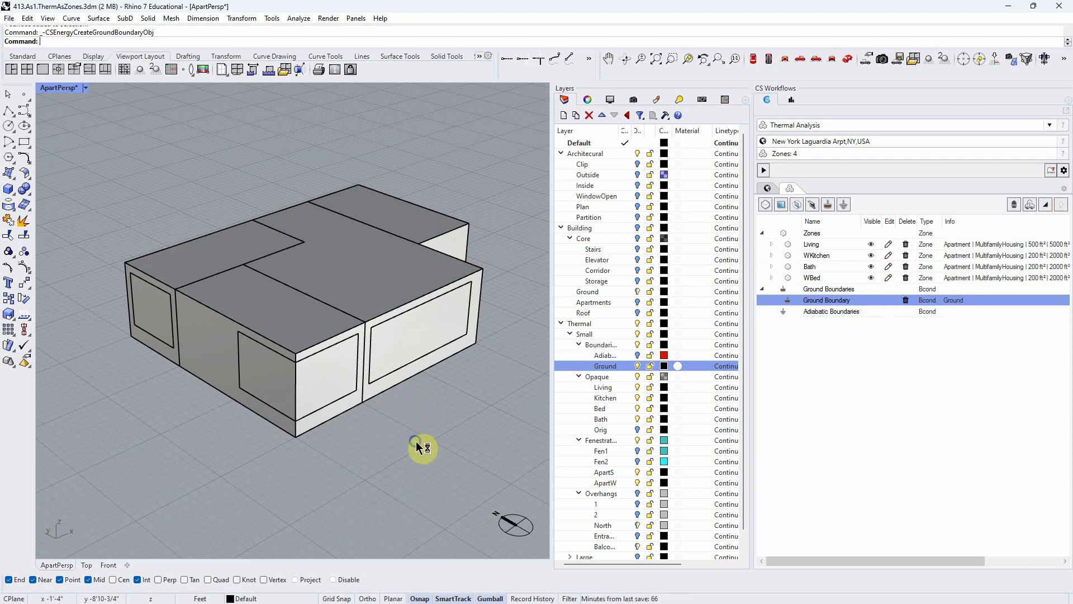
pyautogui.moveTo(416, 441); pyautogui.dragTo(417, 439, button='right')
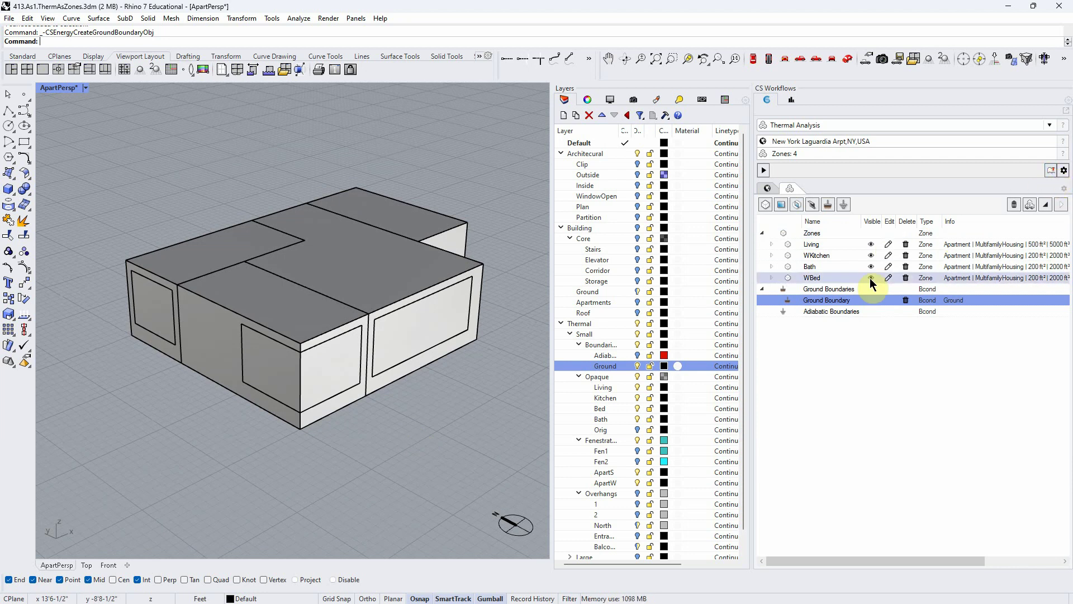
# - Select the Living, WKitchen, Bath and WBed zones together and open their shared zone settings
pyautogui.click(853, 246)
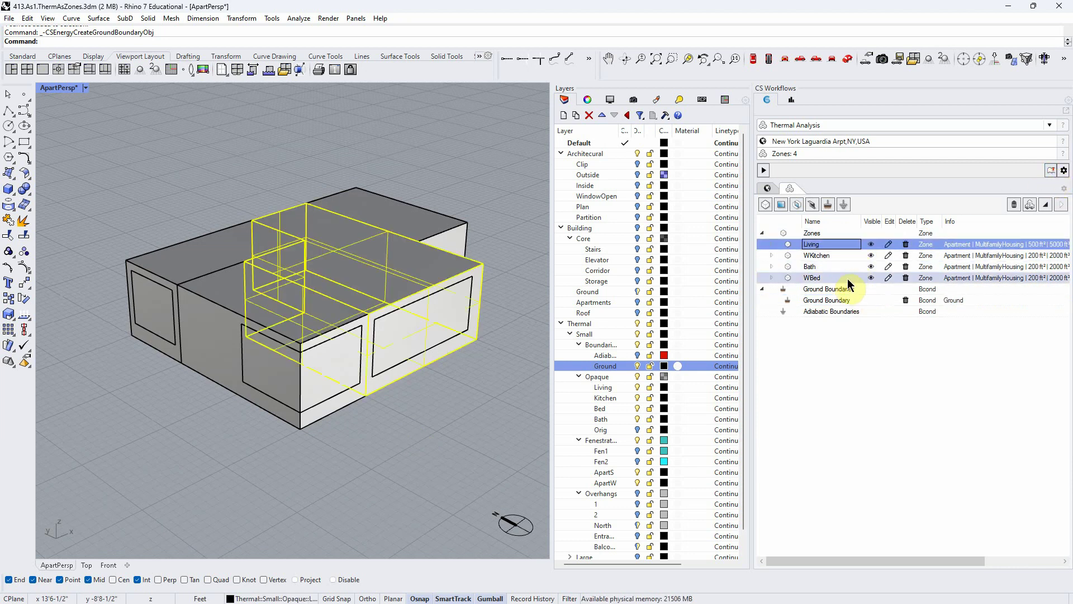
pyautogui.click(847, 278)
pyautogui.click(840, 244)
pyautogui.click(844, 279)
pyautogui.keyDown('shift'); pyautogui.click(841, 243); pyautogui.keyUp('shift')
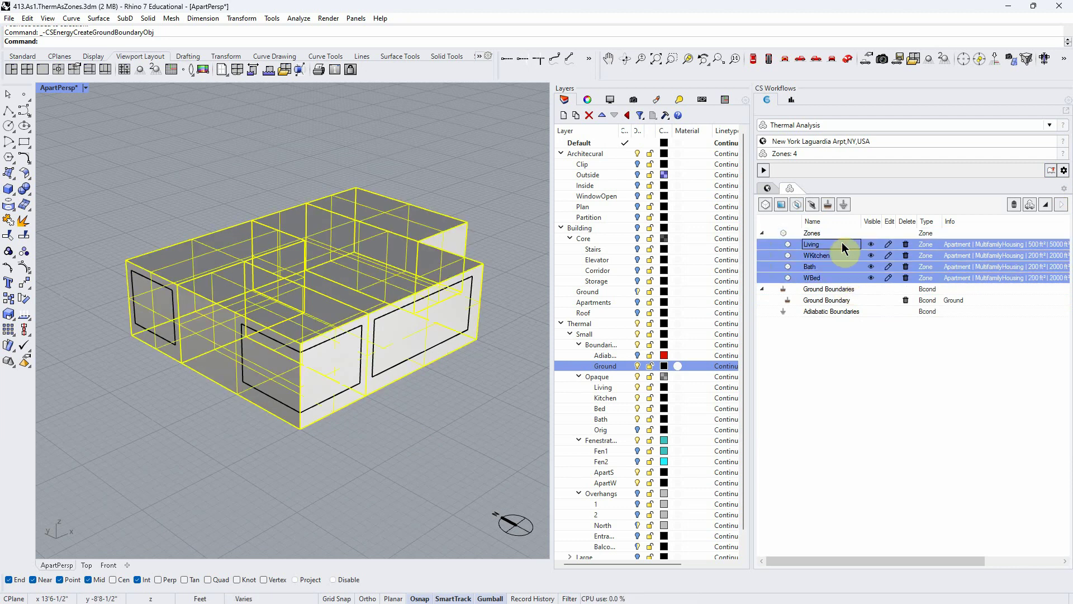
pyautogui.click(889, 245)
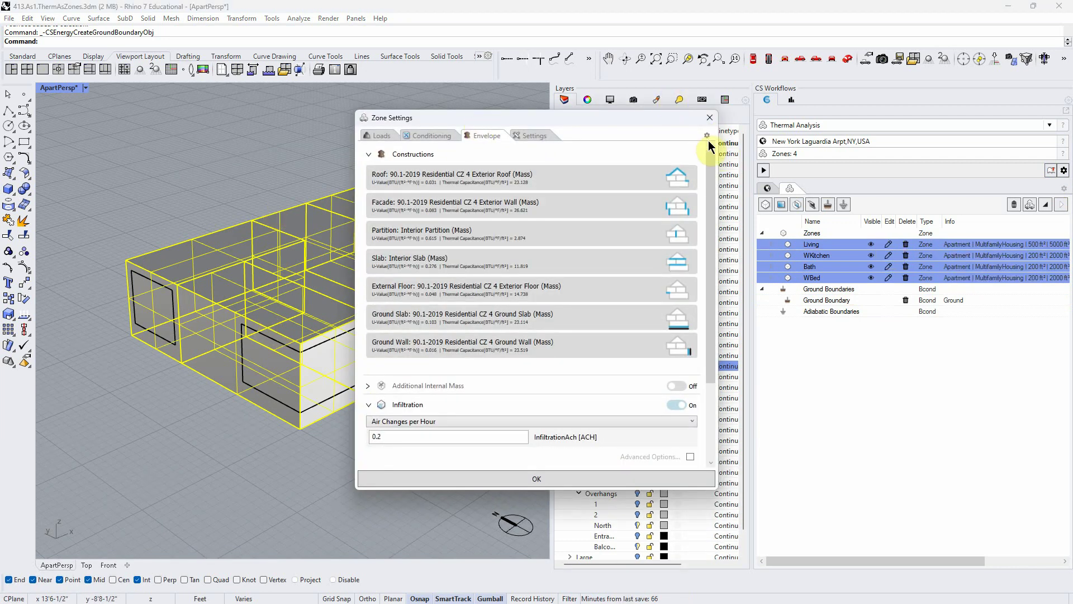
# - Apply the 90.1-2019 MidriseApartment - Apartment CZ 4 template to the selected zones, filtering the zone library by 90.1 and MultifamilyHousing
pyautogui.click(708, 138)
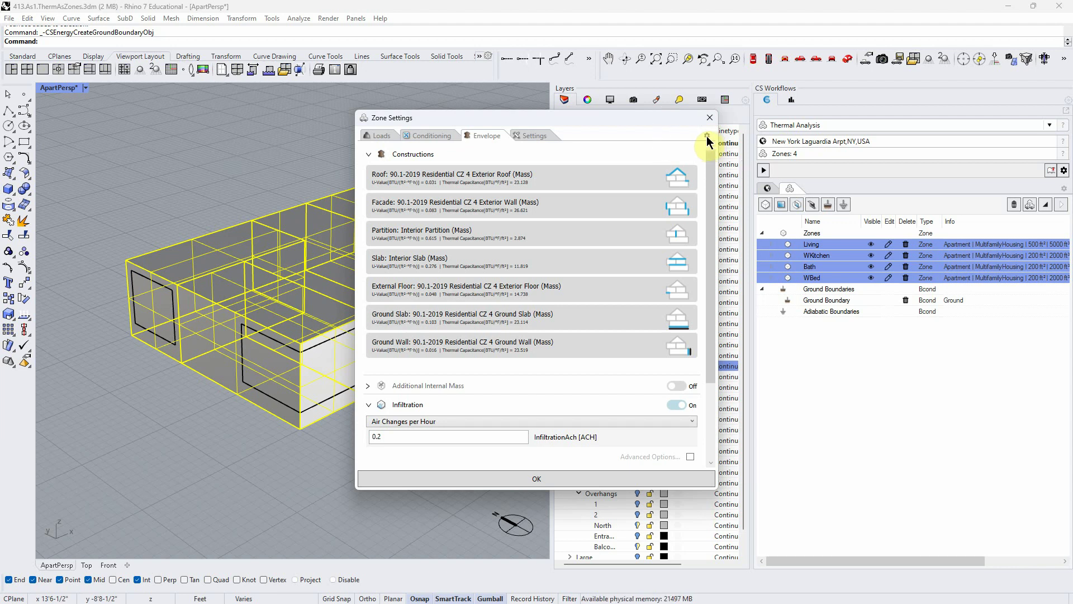
pyautogui.click(707, 137)
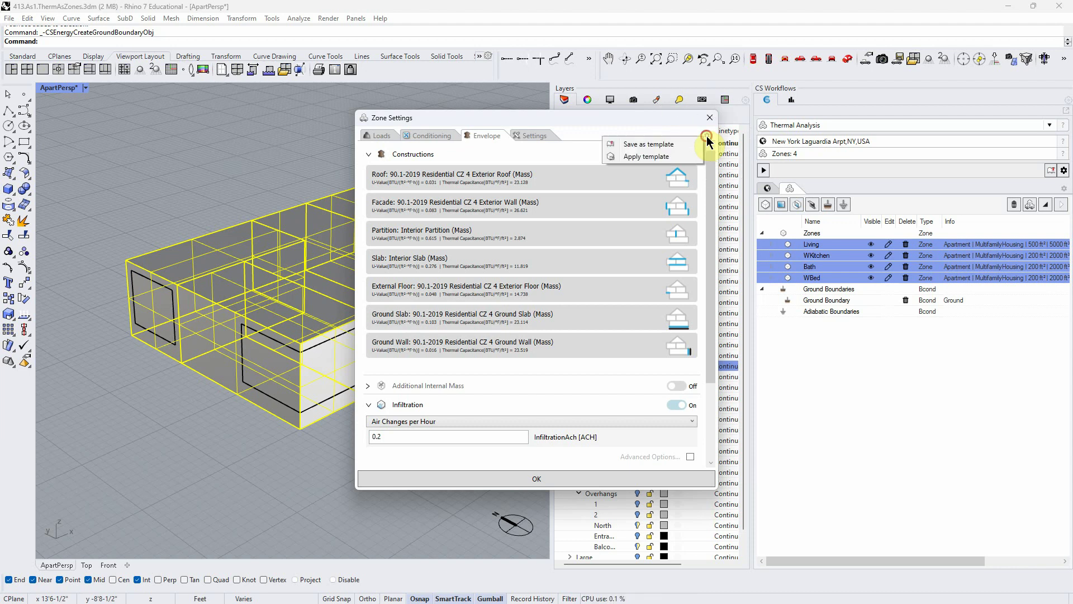
pyautogui.click(653, 159)
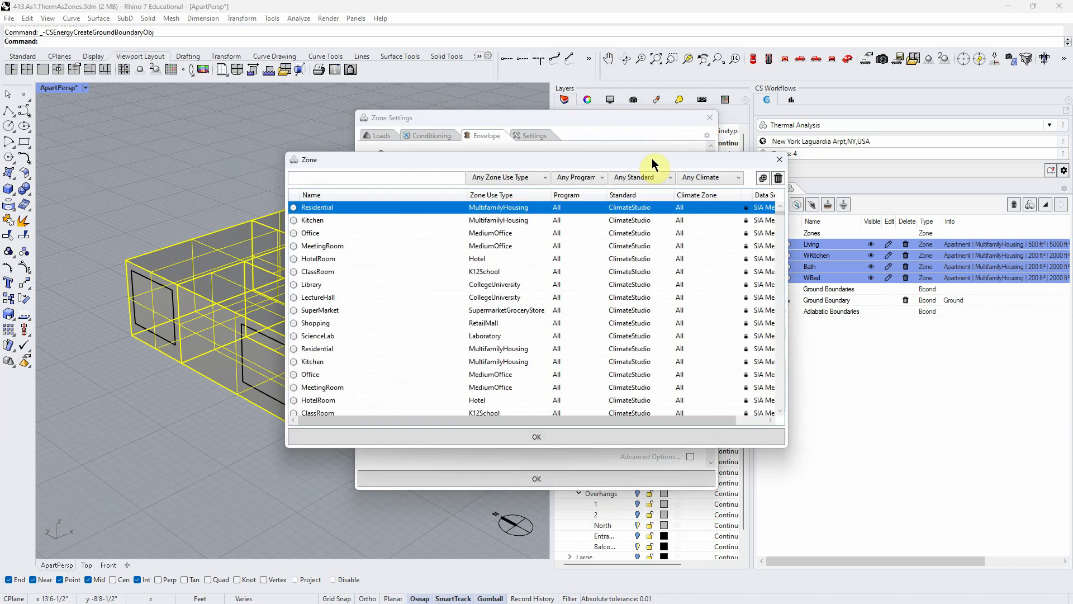
pyautogui.click(338, 178)
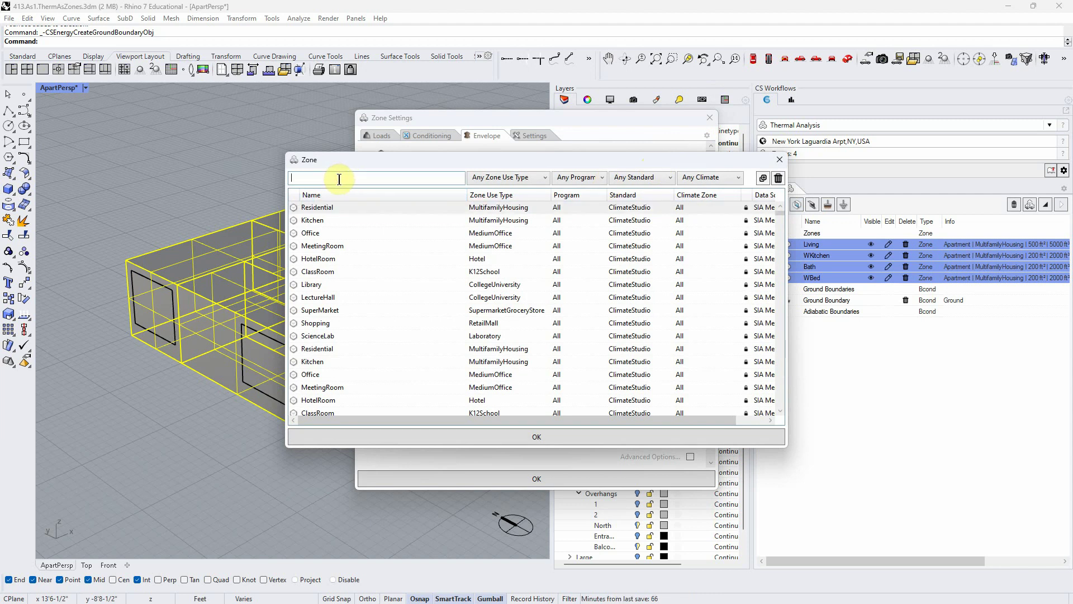
pyautogui.write('90.1')
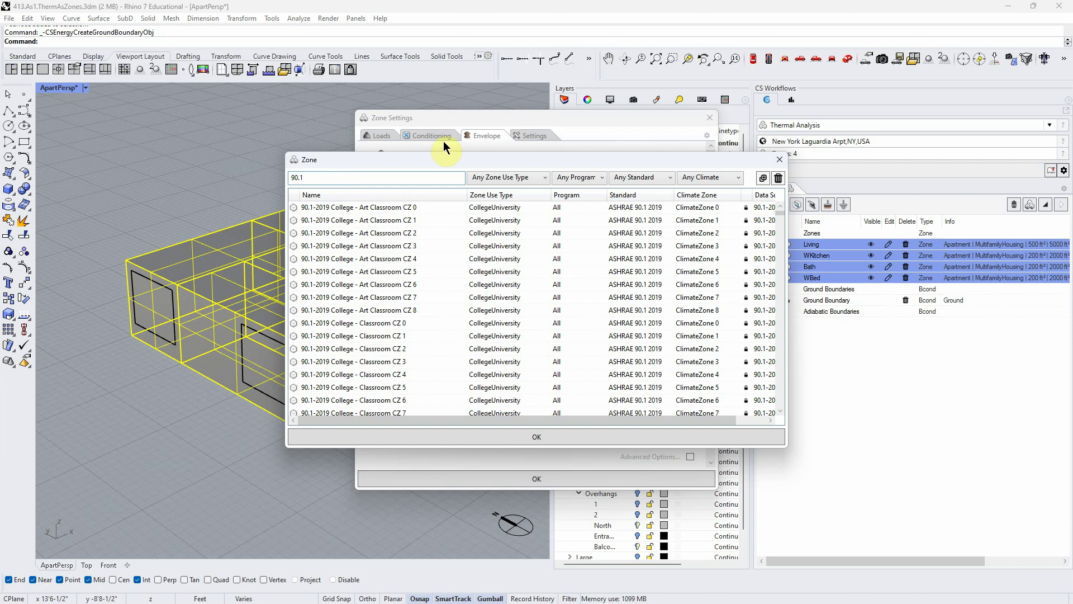
pyautogui.click(544, 176)
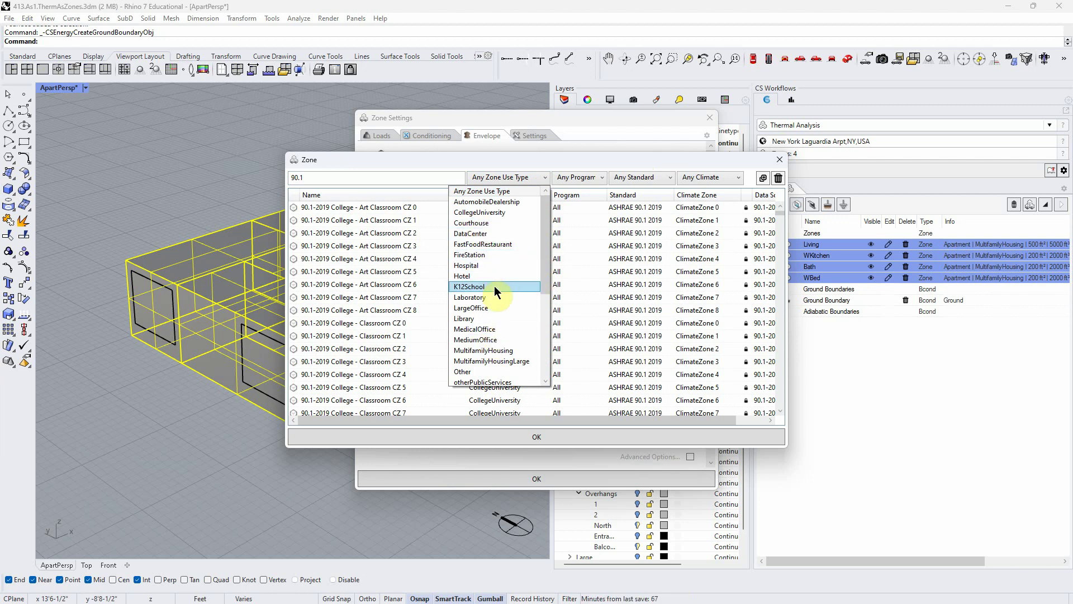
pyautogui.click(501, 355)
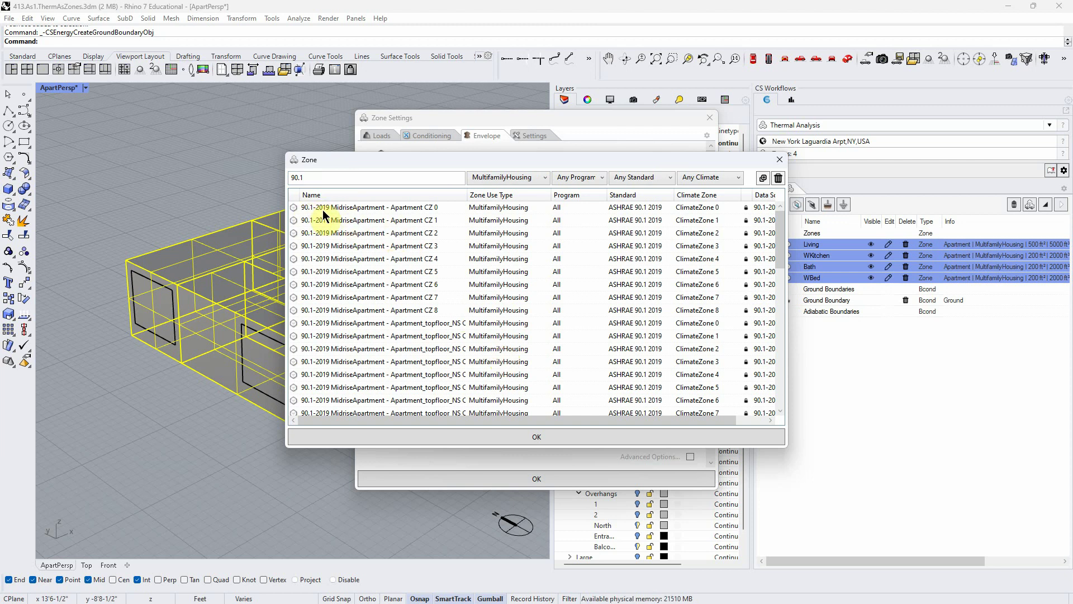
pyautogui.click(409, 260)
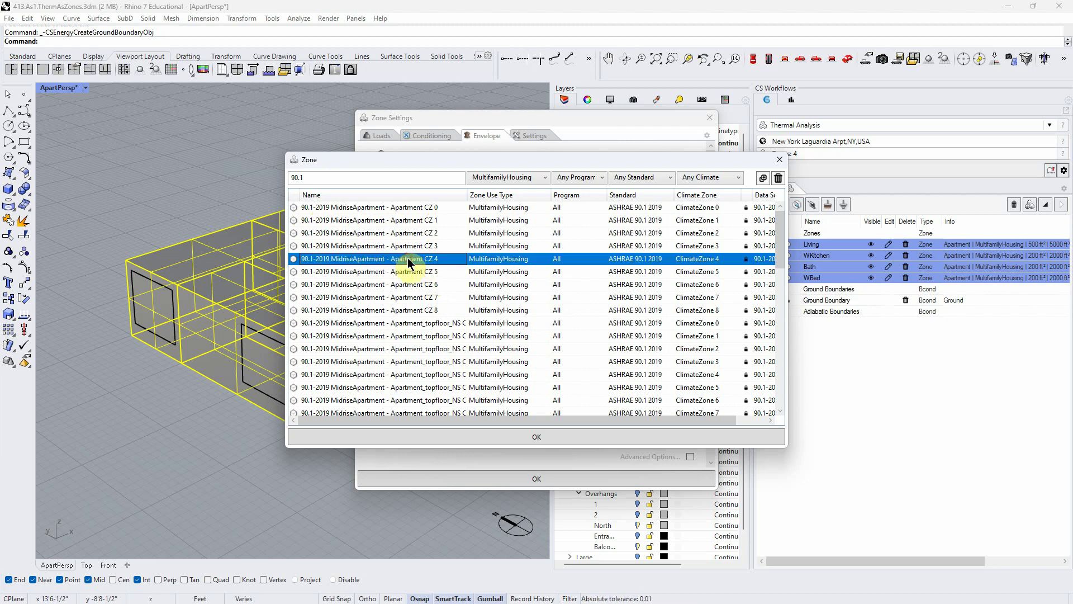
pyautogui.click(576, 436)
pyautogui.click(574, 477)
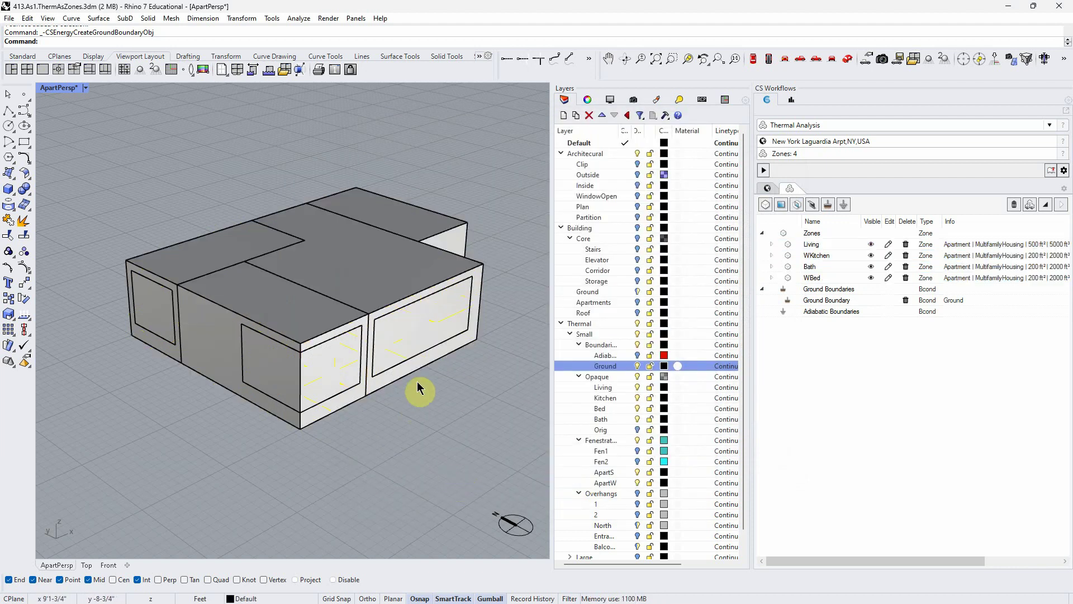
# - Expand the Living, WKitchen and WBed zones and select all four of their windows together
pyautogui.click(770, 244)
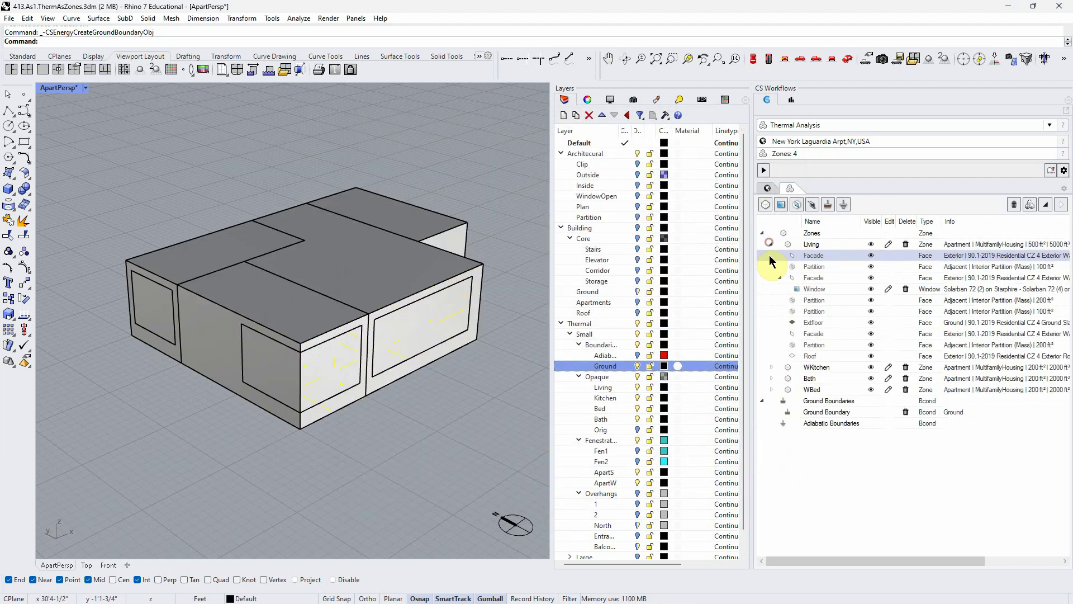
pyautogui.click(772, 367)
pyautogui.click(832, 288)
pyautogui.keyDown('ctrl'); pyautogui.click(836, 389); pyautogui.keyUp('ctrl')
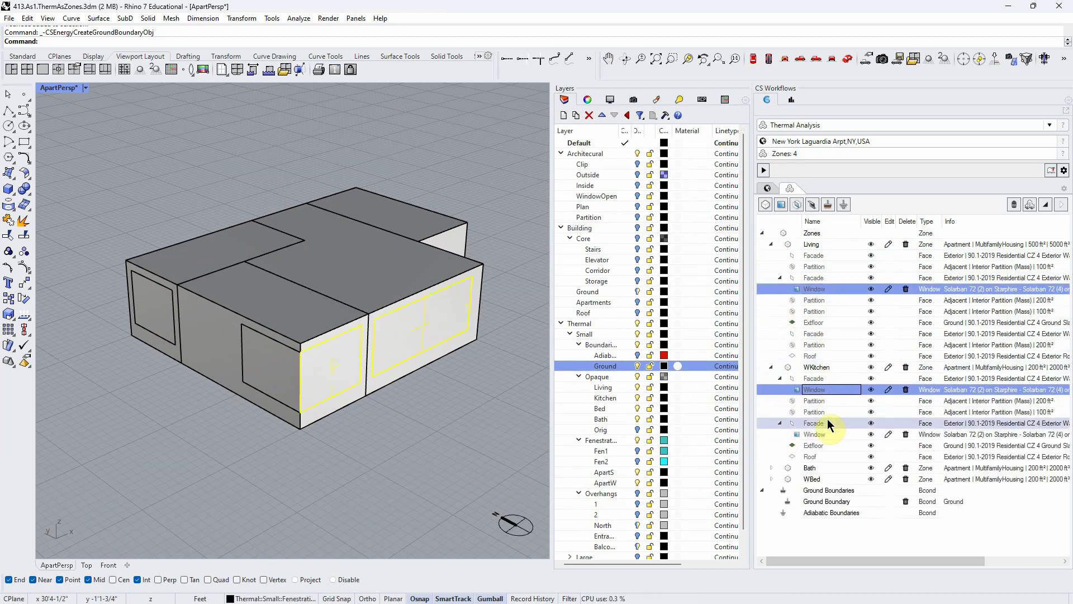
pyautogui.keyDown('ctrl'); pyautogui.click(828, 434); pyautogui.keyUp('ctrl')
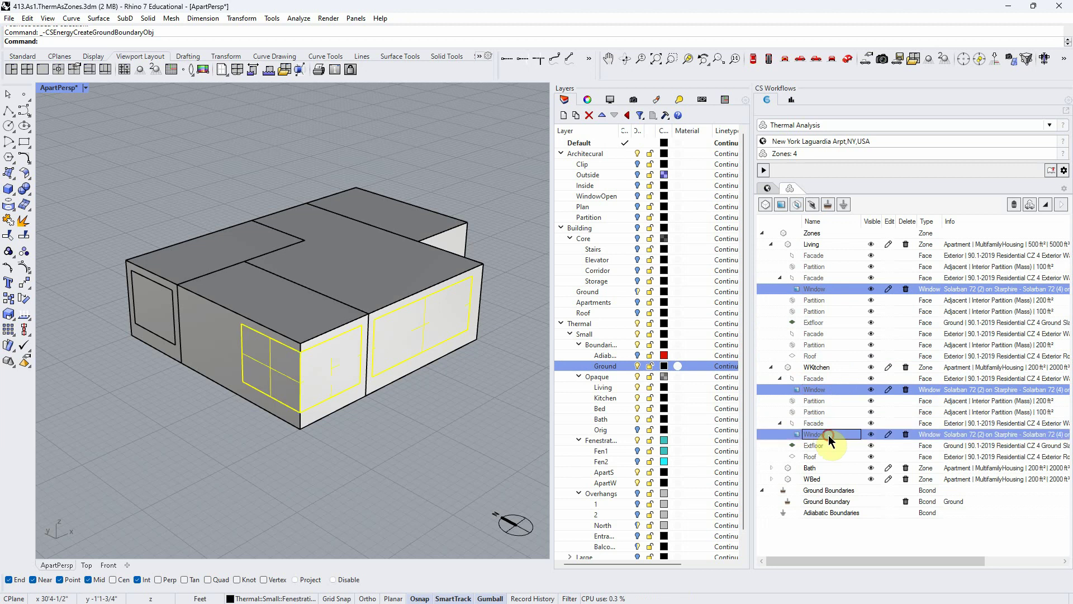
pyautogui.click(771, 479)
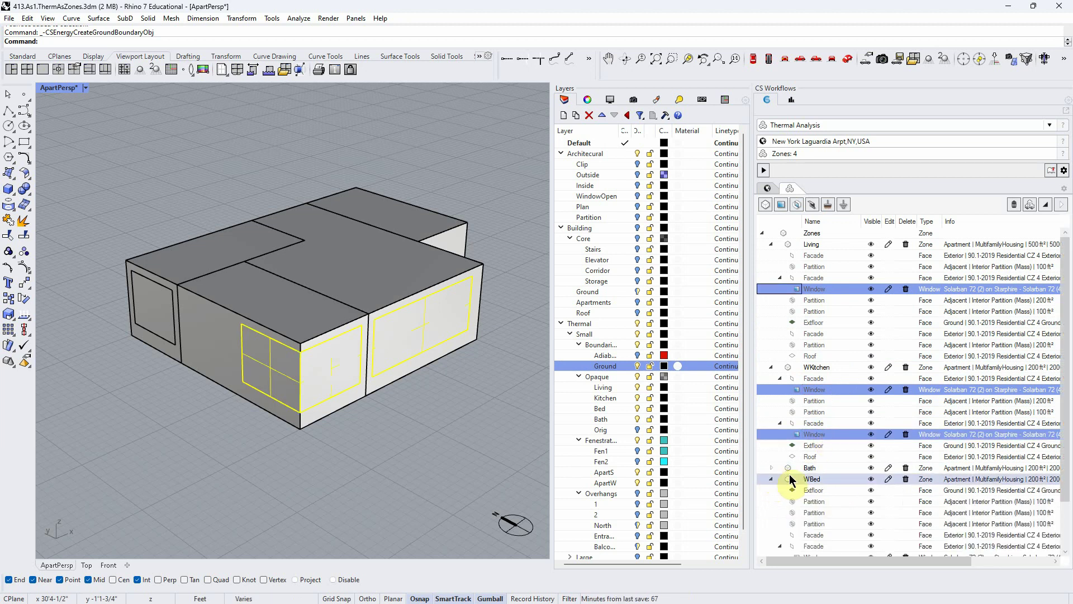
pyautogui.scroll(-3, 814, 469)
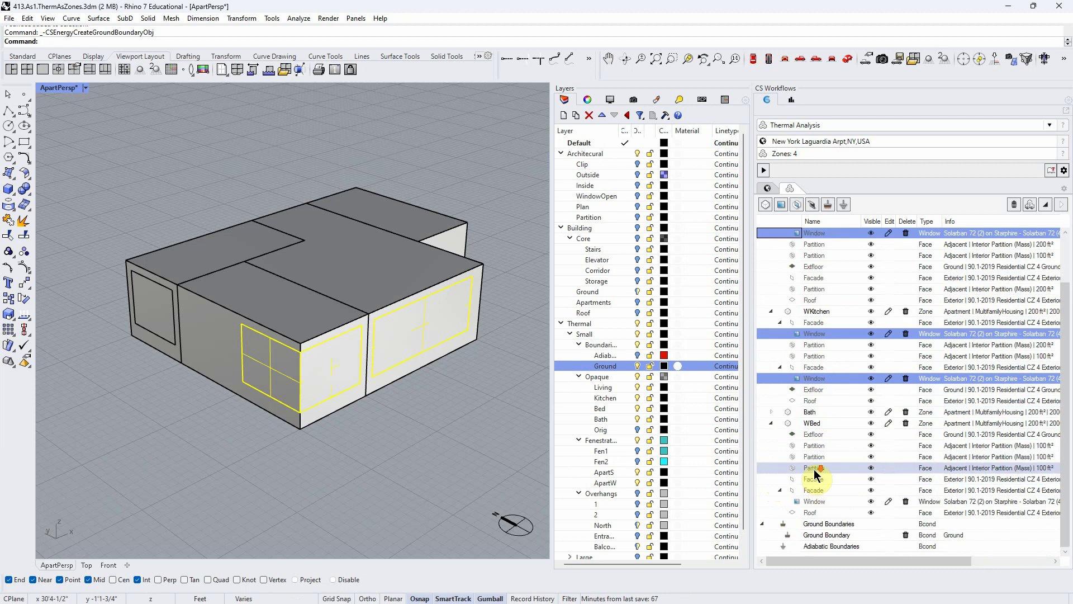
pyautogui.keyDown('ctrl'); pyautogui.click(817, 501); pyautogui.keyUp('ctrl')
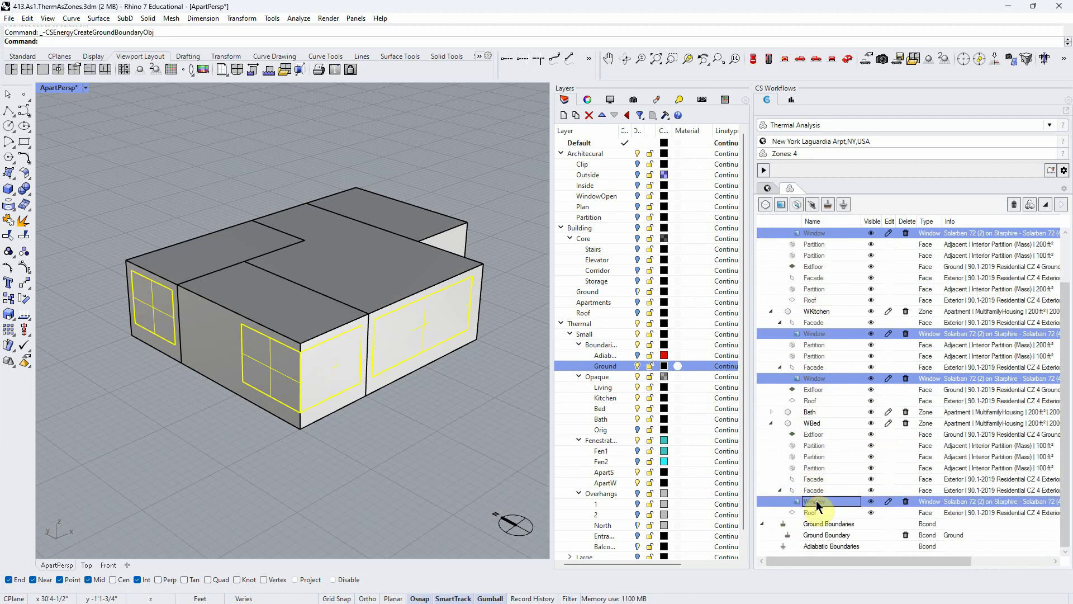
# - Set the selected windows' glazing material to 90.1-2019 Residential CZ 4 Glazing (Operable), filtering the constructions by 90.1
pyautogui.click(888, 233)
pyautogui.click(442, 174)
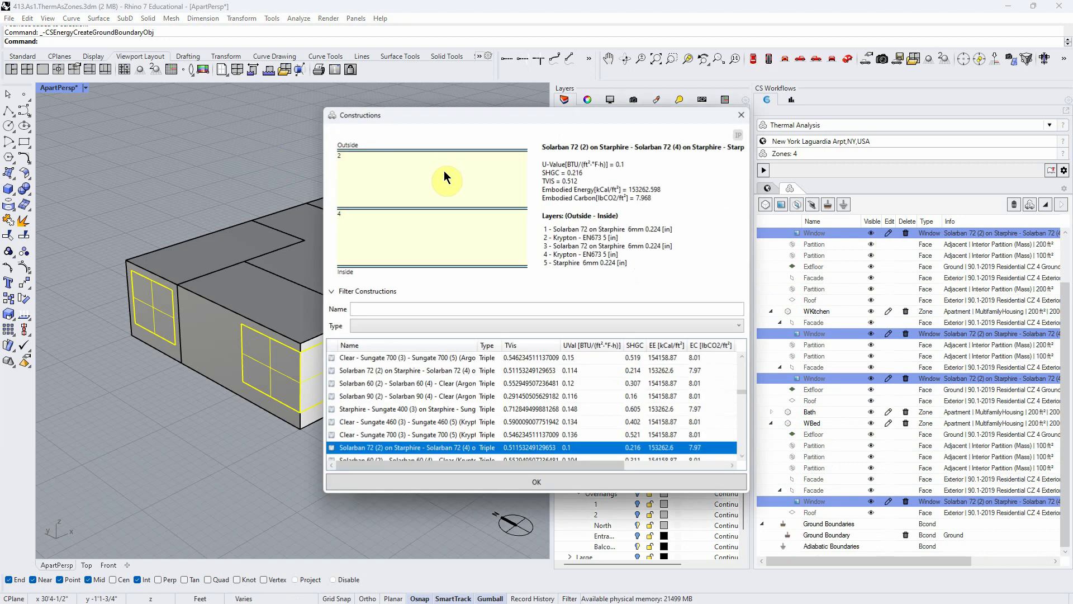
pyautogui.click(390, 309)
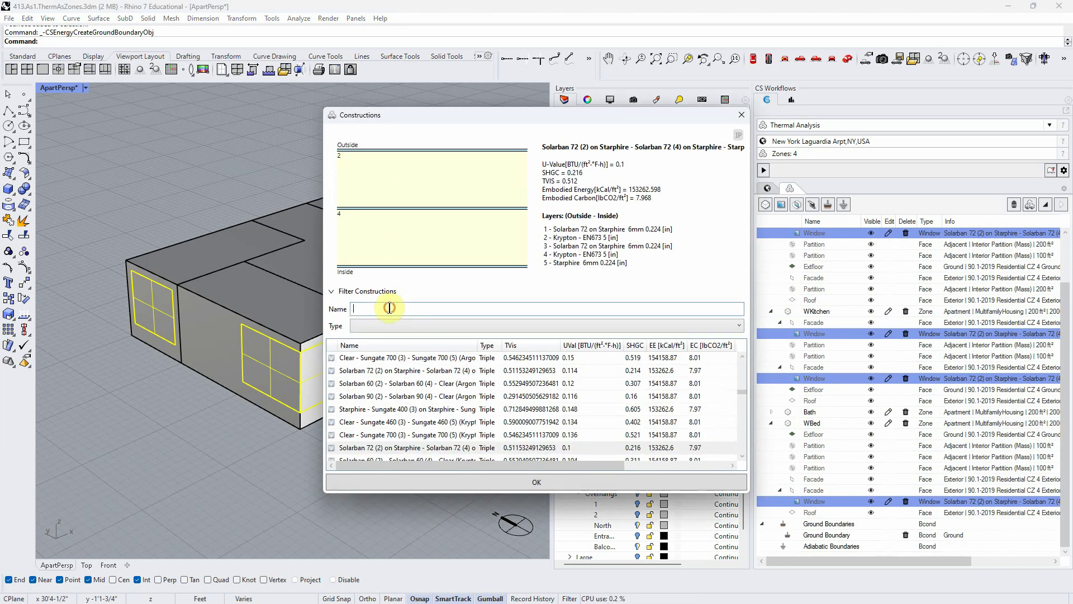
pyautogui.write('90.1')
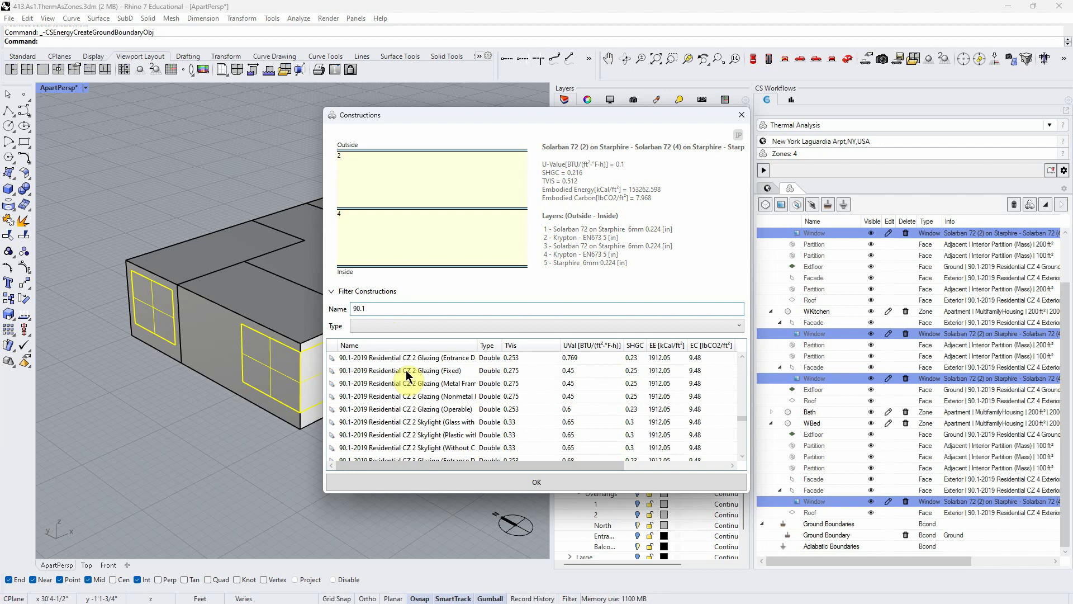
pyautogui.scroll(-5, 439, 411)
pyautogui.scroll(-3, 438, 410)
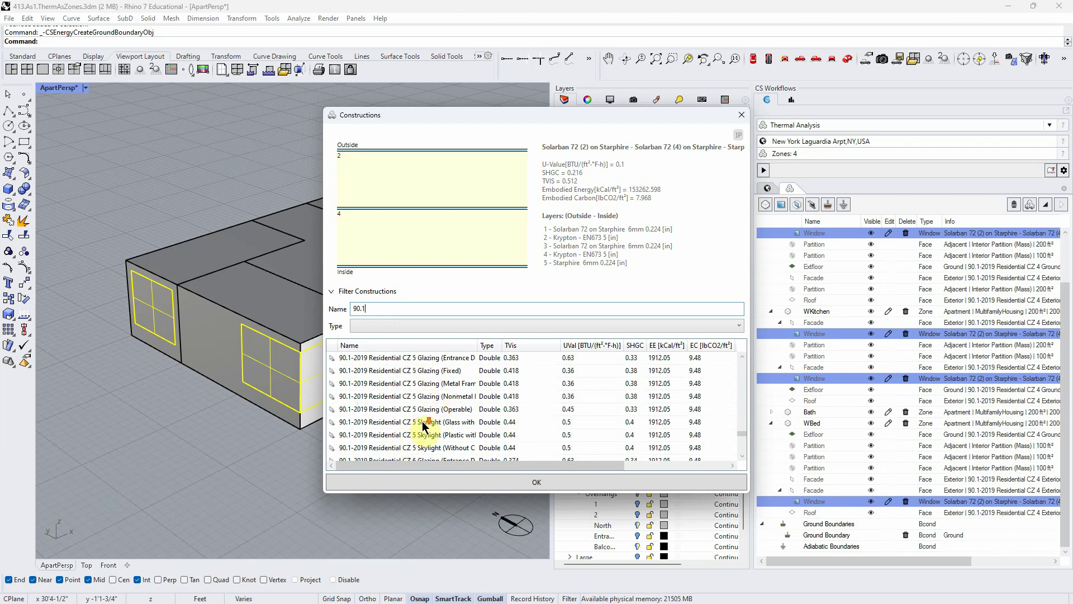
pyautogui.scroll(3, 423, 424)
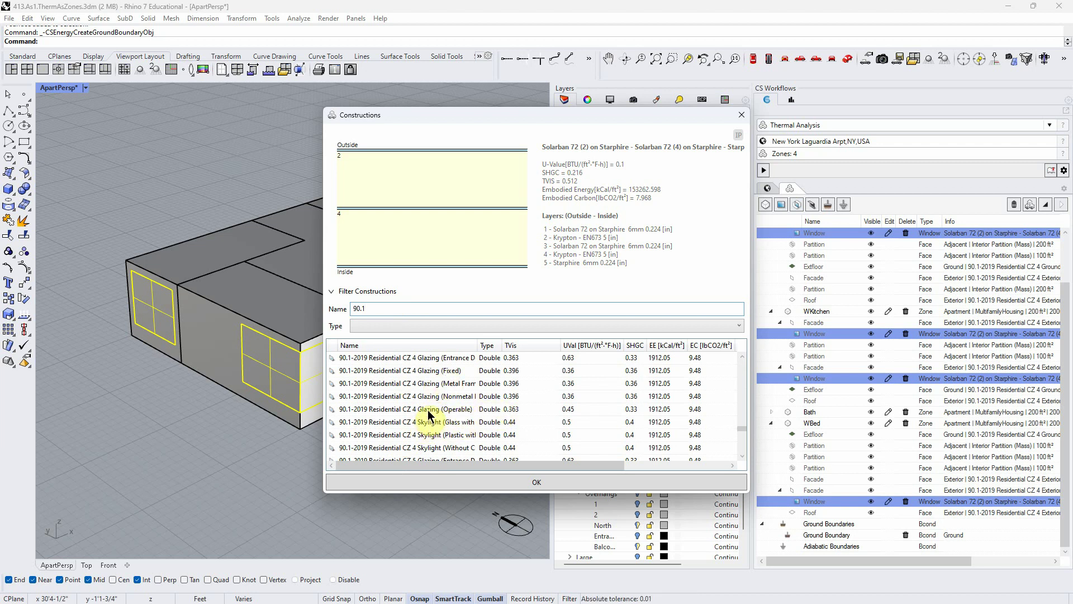
pyautogui.click(379, 413)
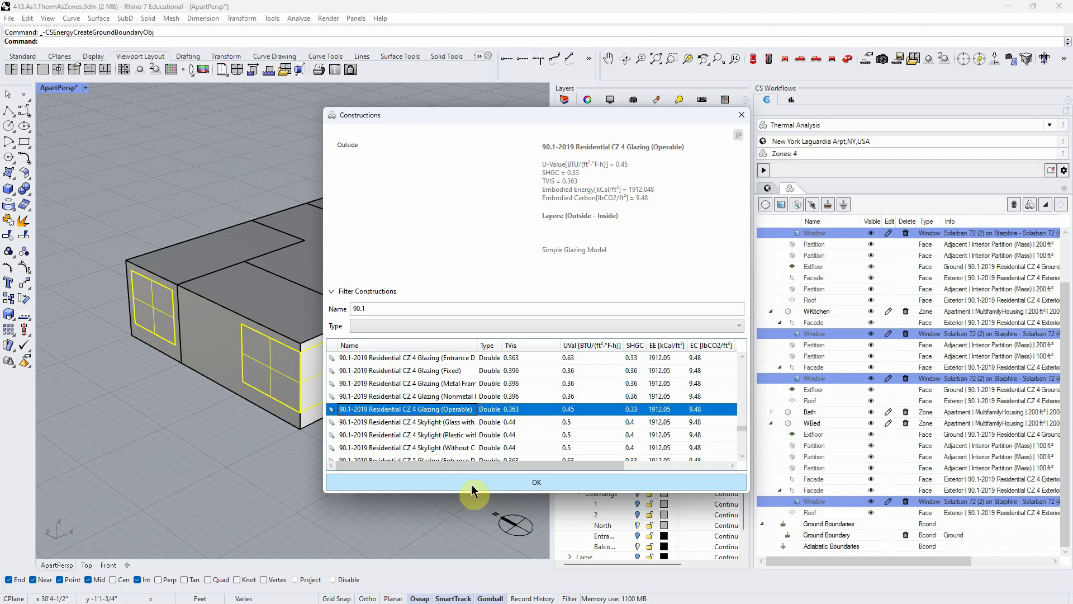
pyautogui.click(500, 482)
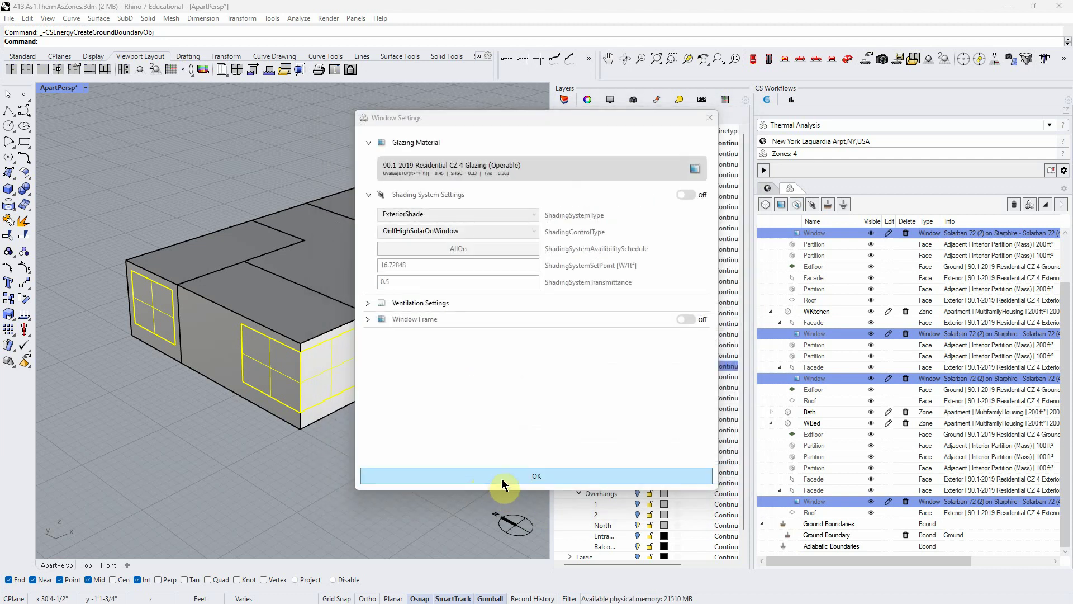
pyautogui.click(502, 476)
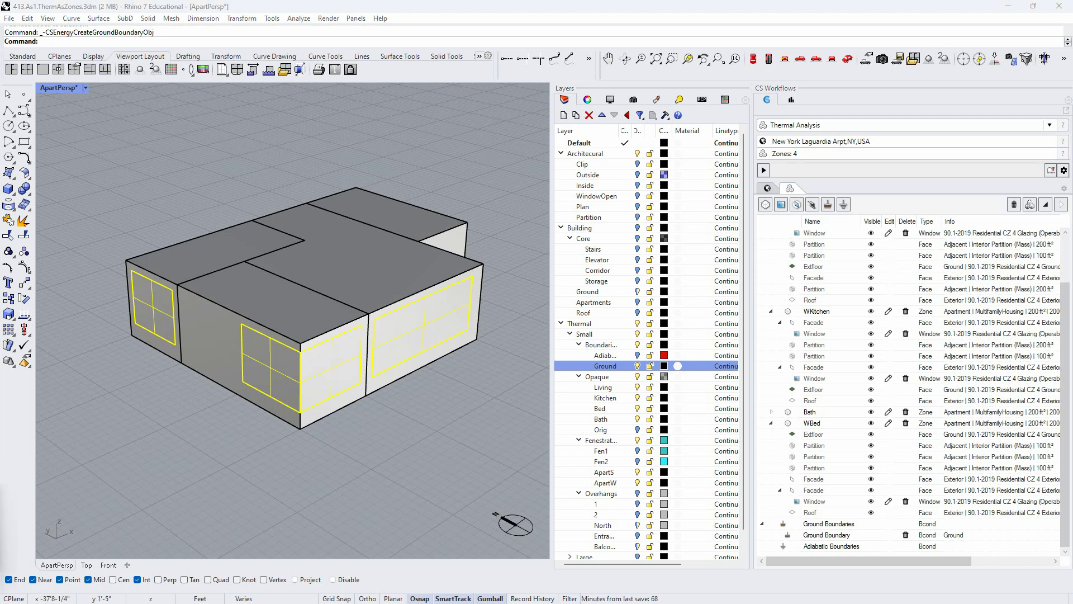
# - Switch to the PowerPoint file A413.Thermal Simulation.pptx, view the ASHRAE Standard 90.1-2019 cover slide, and return to the Rhino model
pyautogui.hotkey('alt', 'Tab')
pyautogui.click(310, 457)
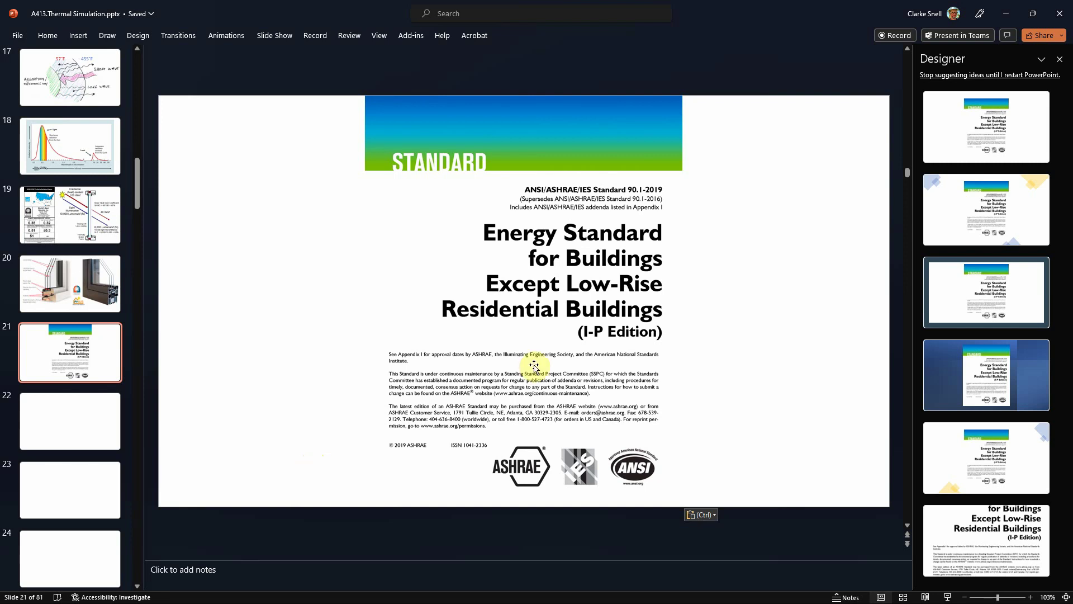
pyautogui.click(1008, 18)
pyautogui.moveTo(456, 467); pyautogui.dragTo(443, 468, button='right')
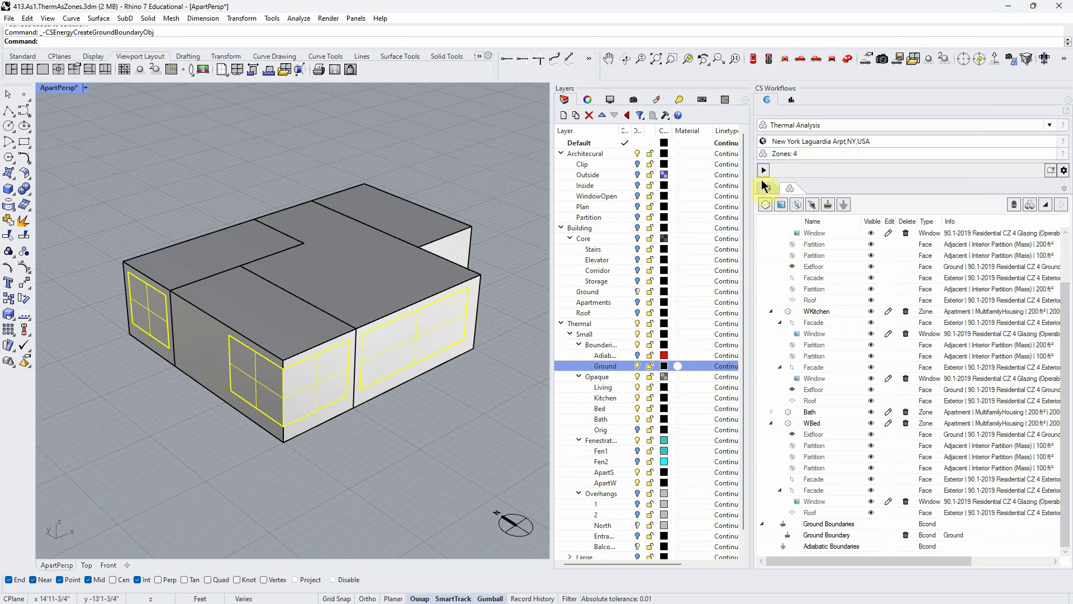
# - Run the thermal simulation of the four zones and display its results with the result file list enlarged
pyautogui.click(764, 170)
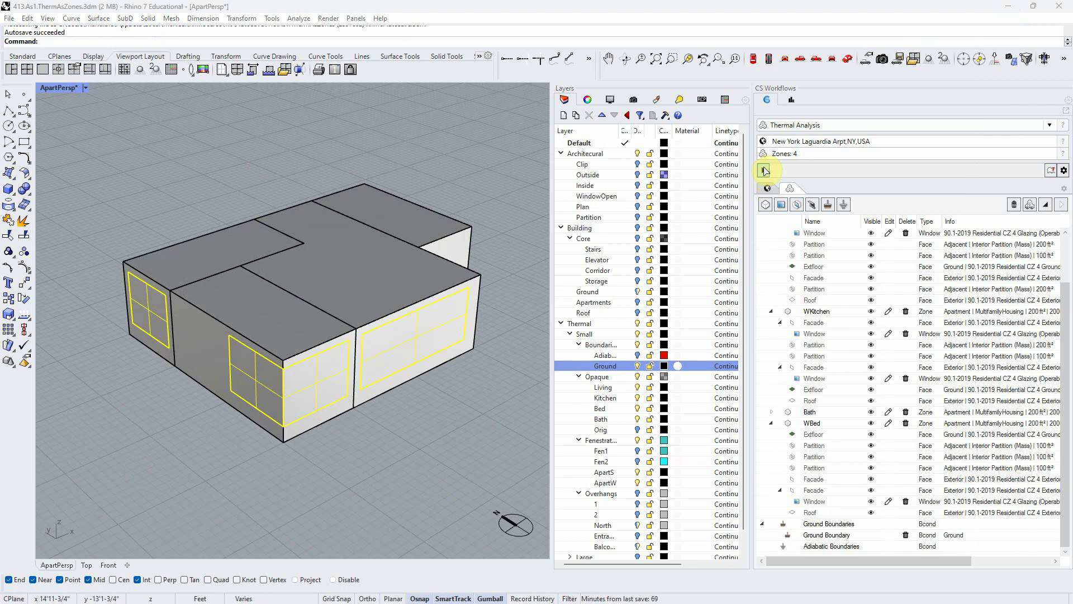
pyautogui.click(765, 170)
pyautogui.click(792, 101)
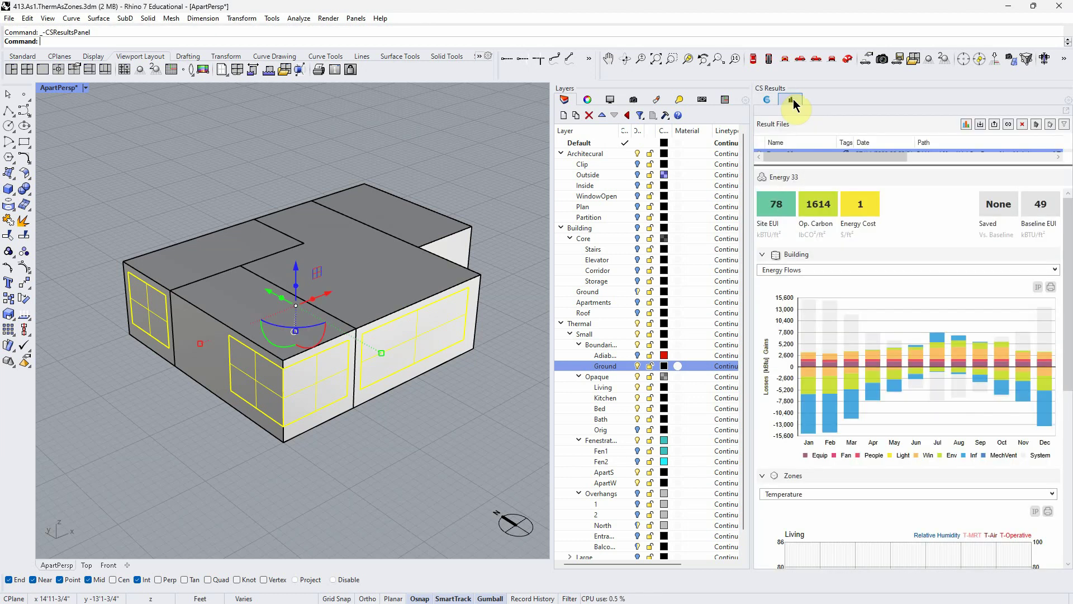
pyautogui.moveTo(814, 167); pyautogui.dragTo(822, 198)
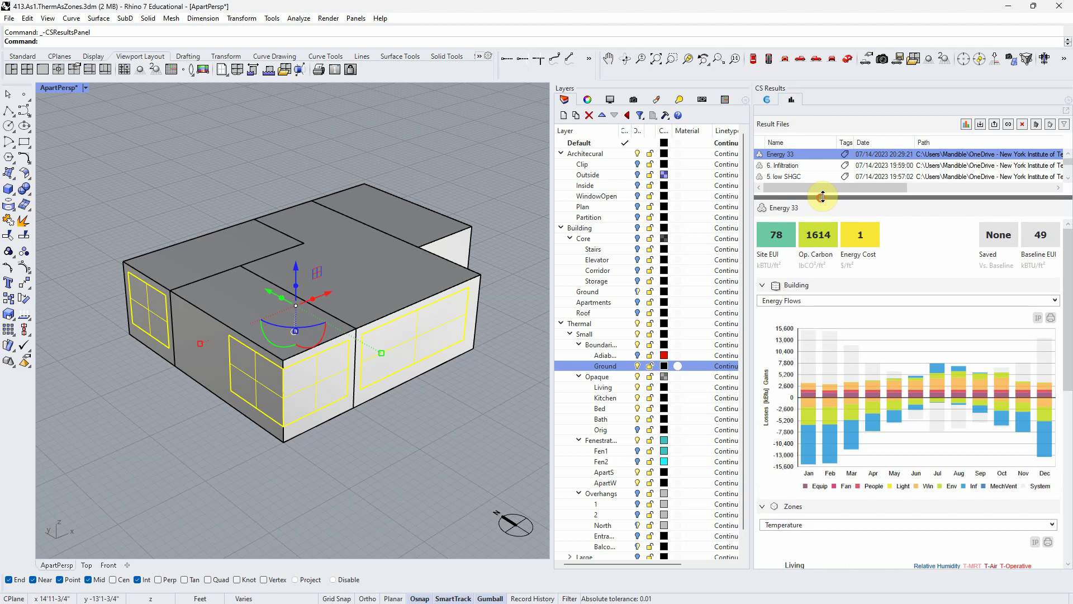
# - Rename the newest energy result as 1. 90.1 Env Gl
pyautogui.click(791, 155)
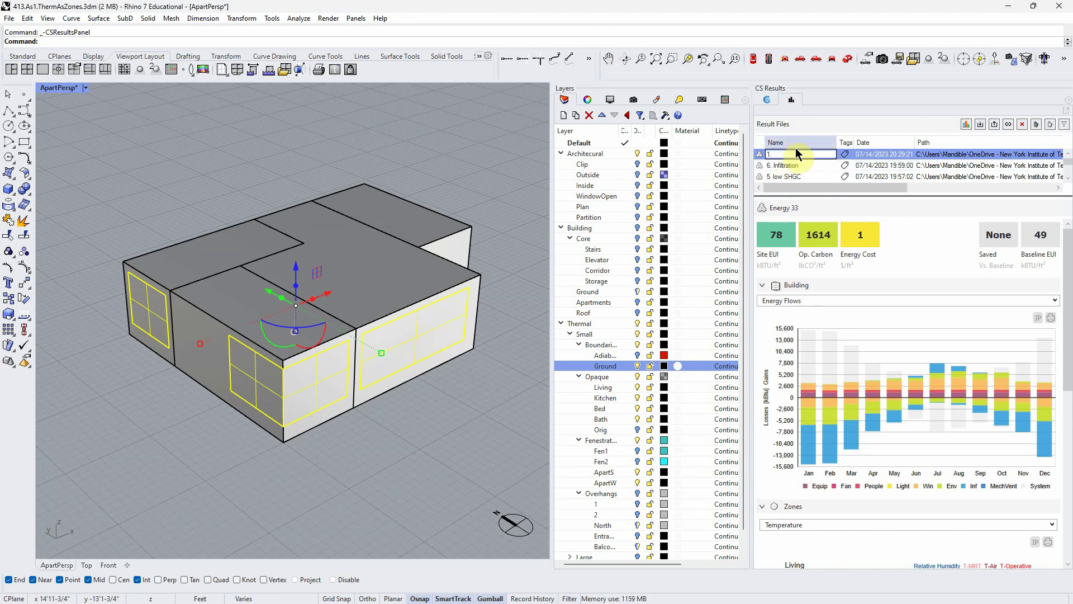
pyautogui.write('1. 90.1 Env Gl')
pyautogui.press('Return')
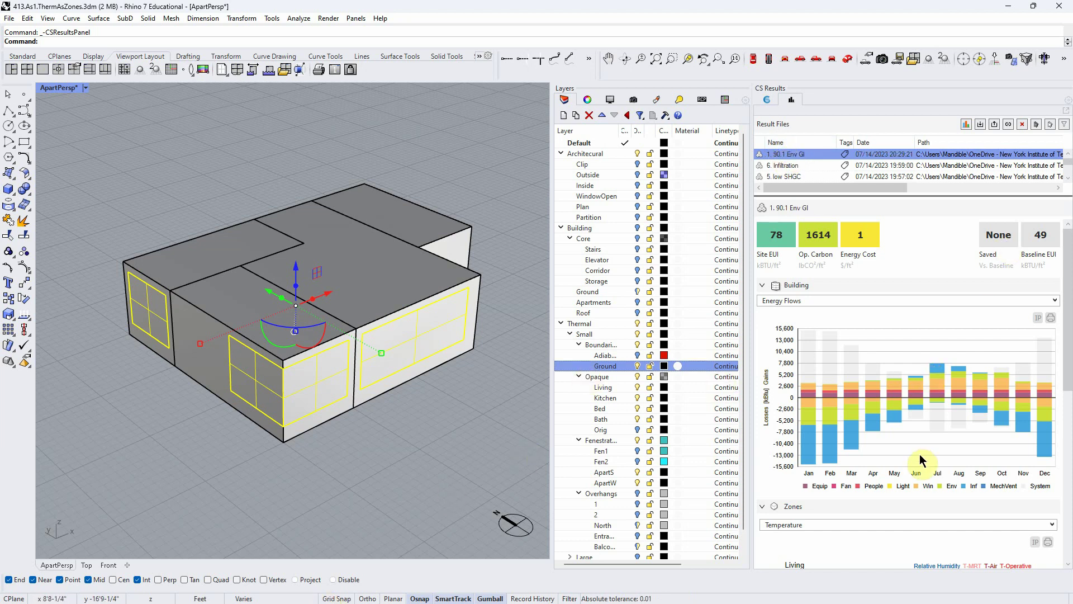
# - Examine the Baseline EUI of the 1. 90.1 Env Gl result and deselect the windows in the model
pyautogui.click(1041, 241)
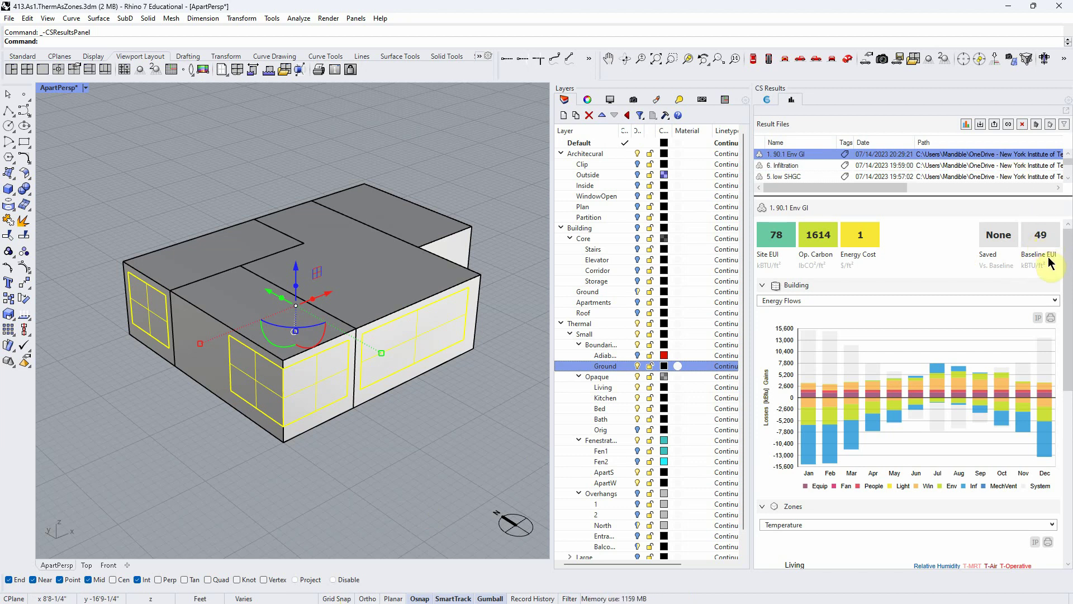
pyautogui.click(1044, 242)
pyautogui.click(1045, 242)
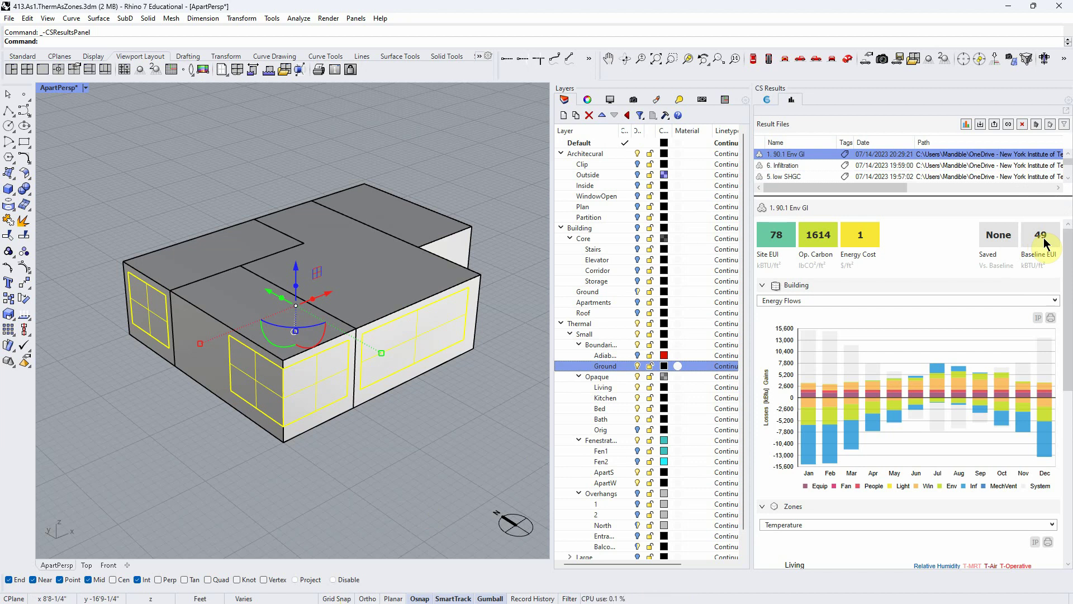
pyautogui.click(1053, 248)
pyautogui.click(1039, 234)
pyautogui.click(1047, 241)
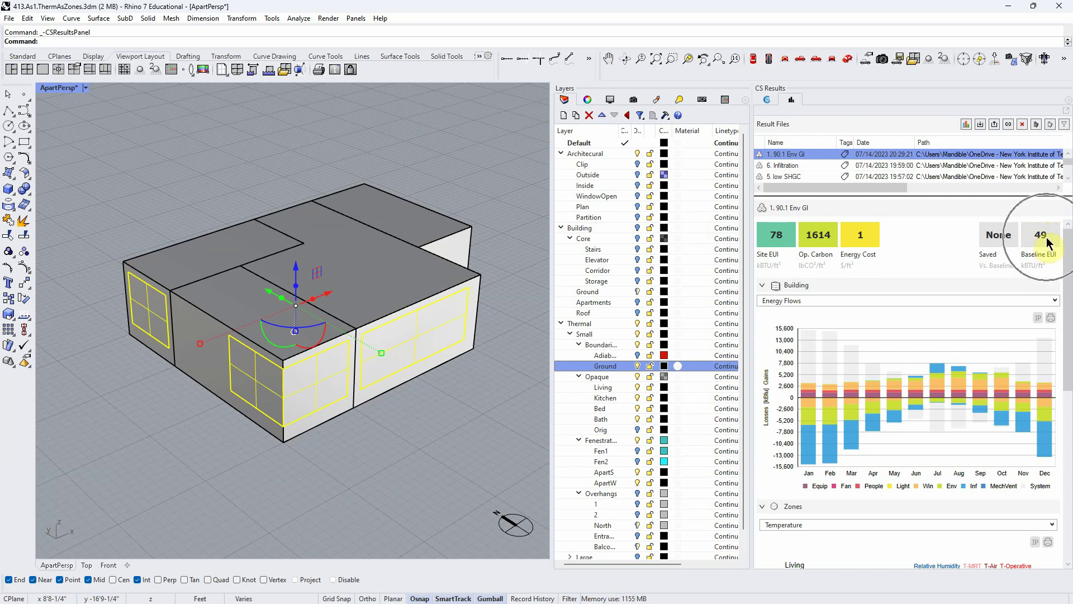
pyautogui.click(1042, 240)
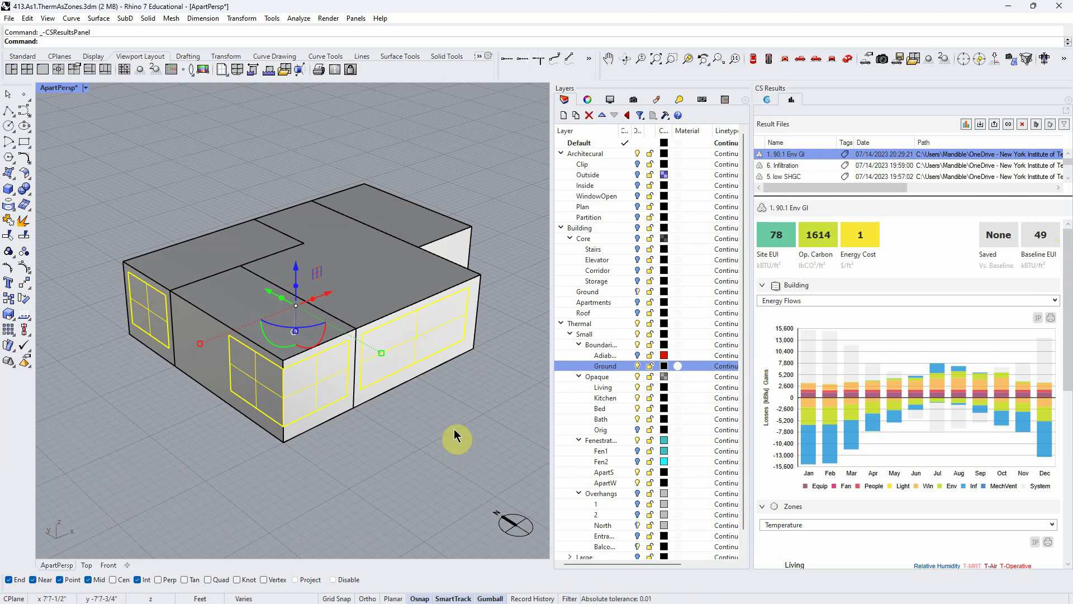
pyautogui.click(452, 408)
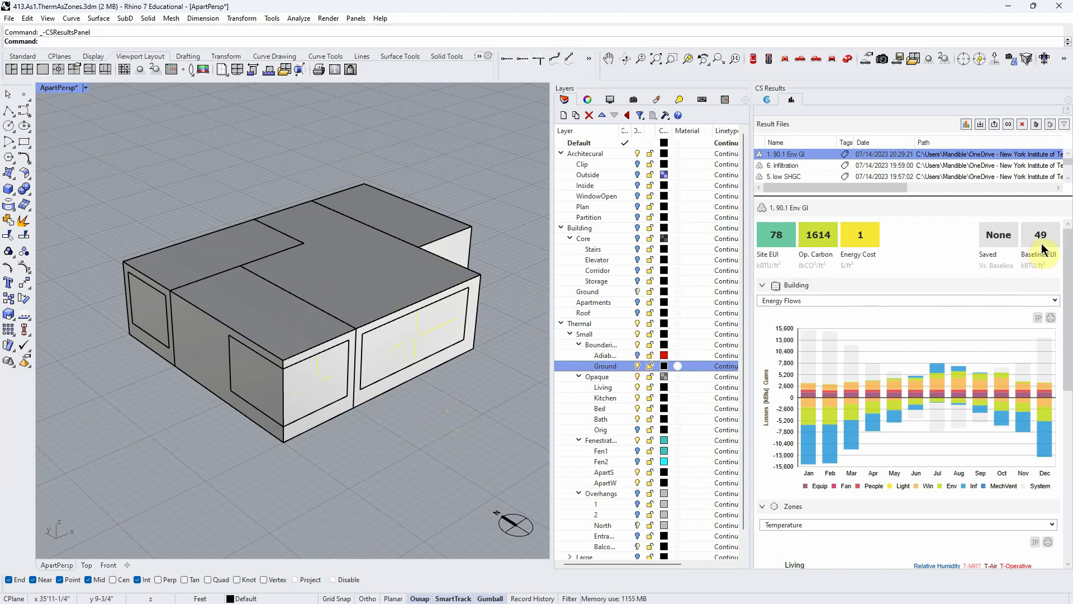
# - Review the WKitchen zone's envelope constructions, infiltration settings and template options, and close the zone settings
pyautogui.click(768, 101)
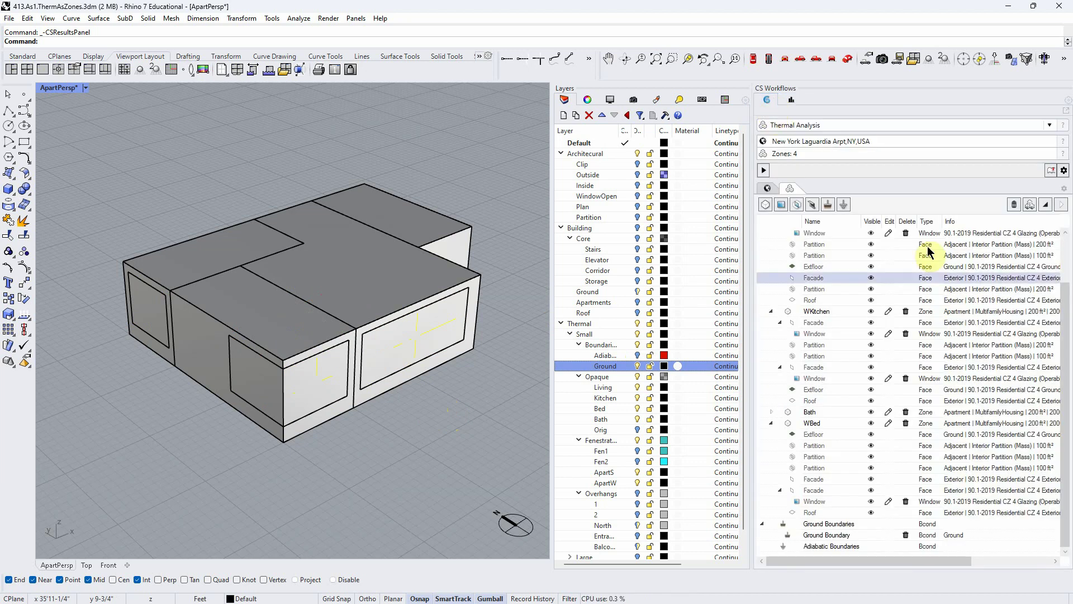
pyautogui.click(889, 312)
pyautogui.click(708, 135)
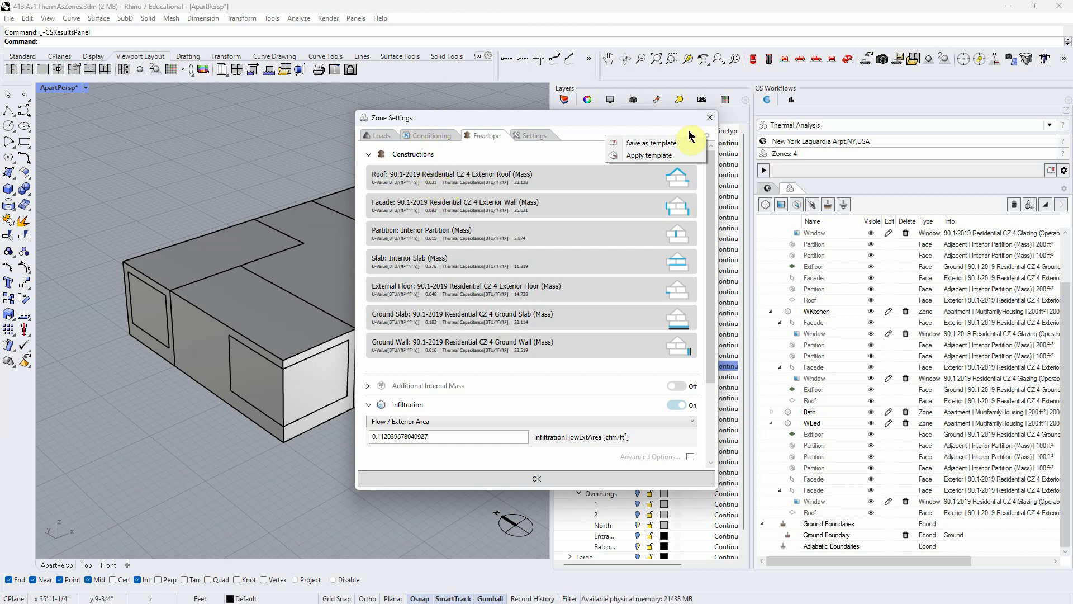
pyautogui.click(709, 118)
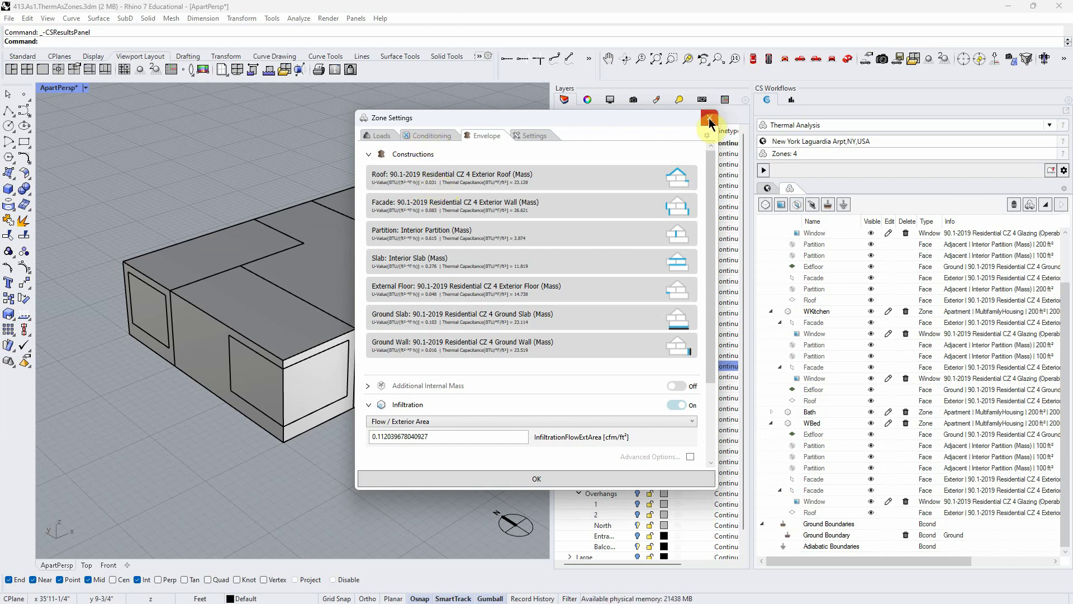
pyautogui.click(709, 118)
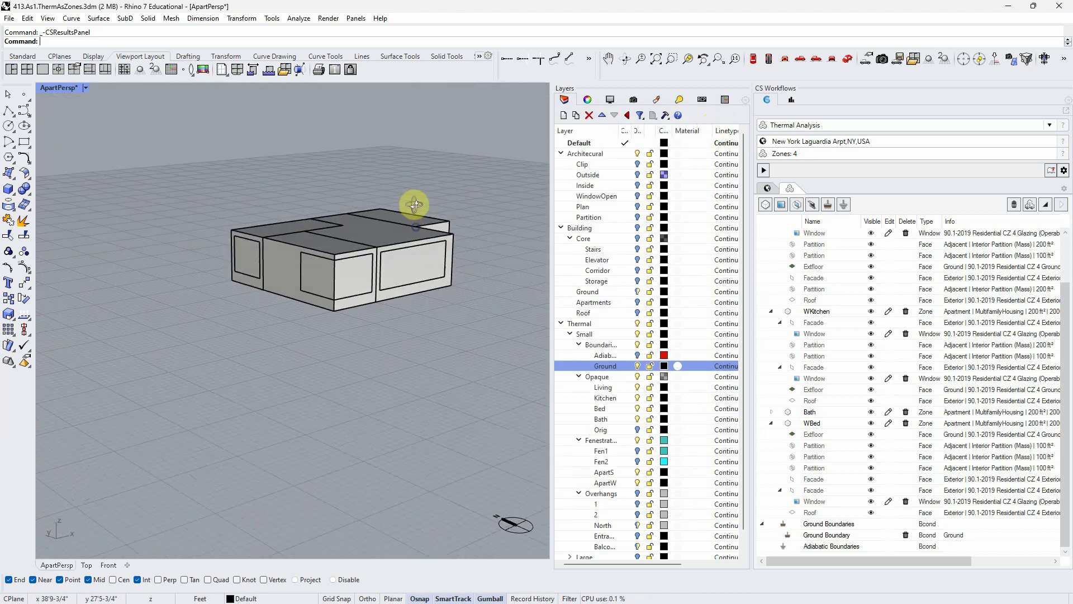
# - Show the Building layer with its core, turning on the Stairs and Elevator layers around the apartment
pyautogui.scroll(3, 413, 218)
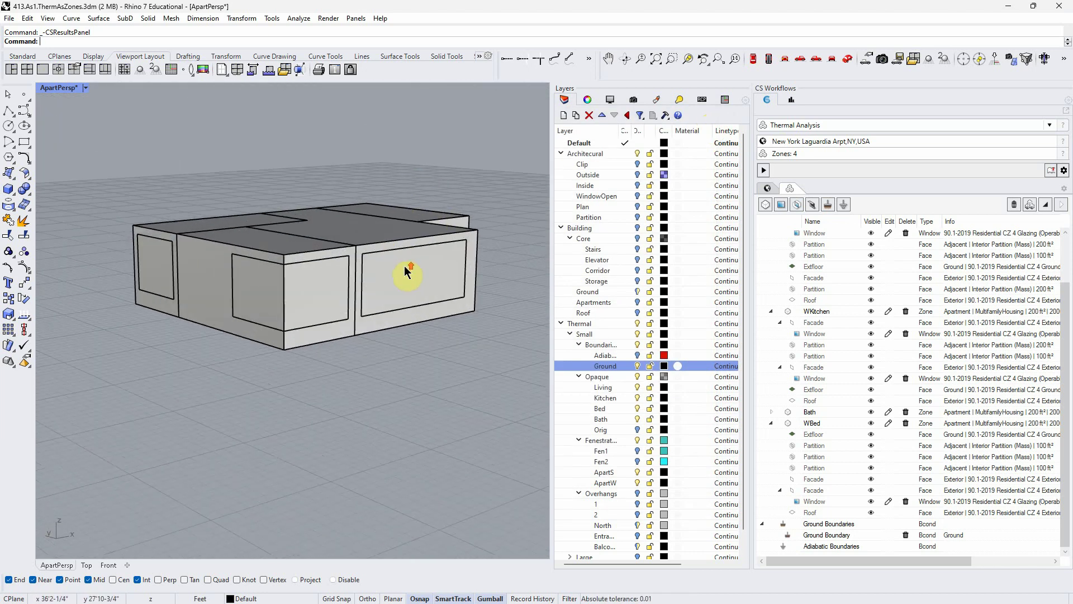
pyautogui.moveTo(417, 387); pyautogui.dragTo(421, 423, button='right')
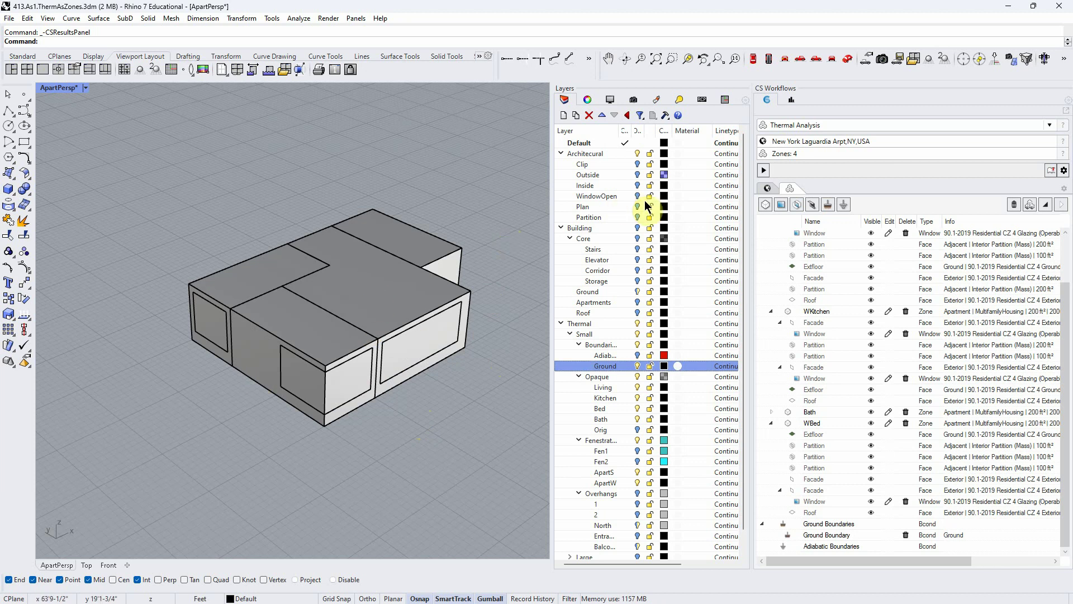
pyautogui.click(637, 249)
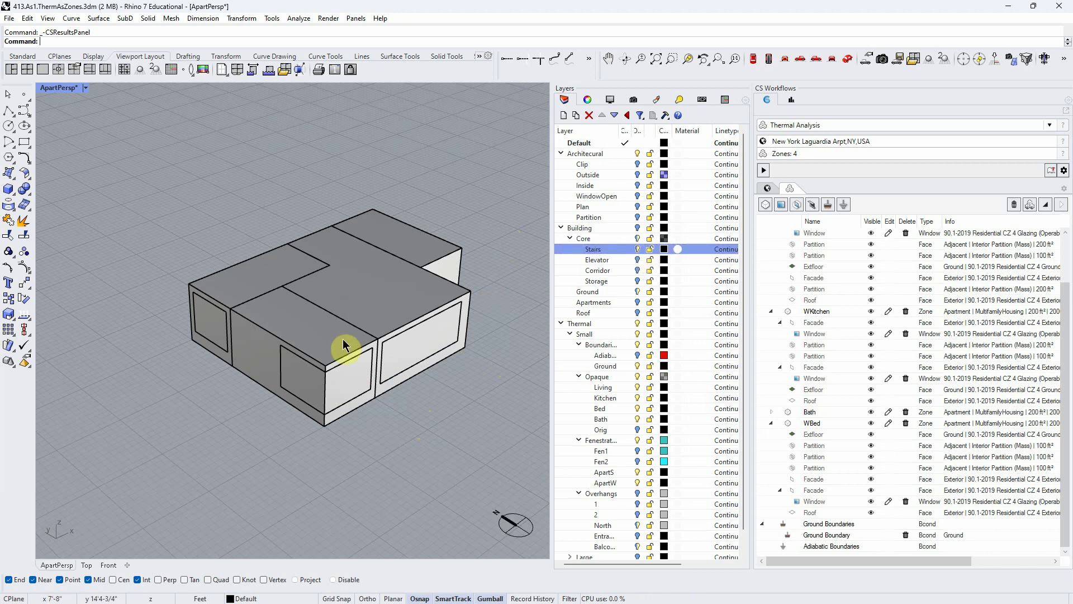
pyautogui.scroll(-4, 351, 336)
pyautogui.click(637, 228)
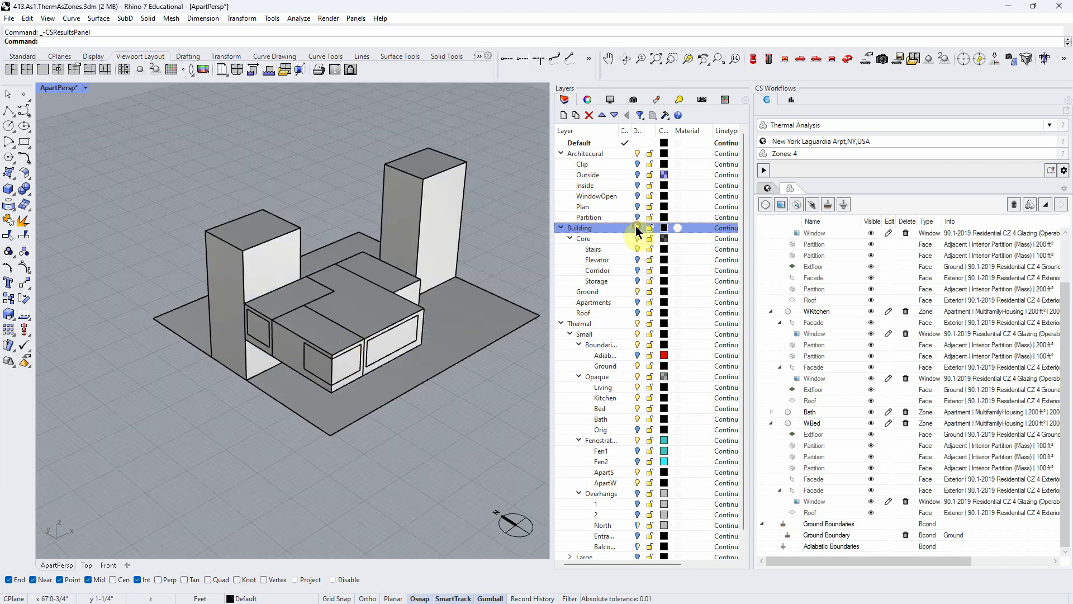
pyautogui.click(637, 239)
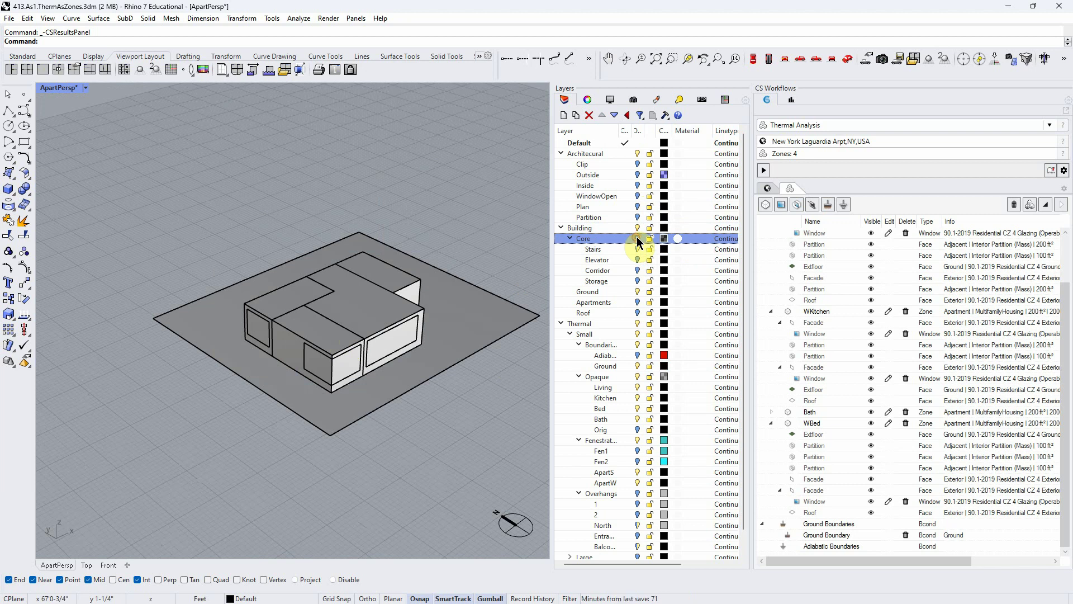
pyautogui.click(637, 238)
pyautogui.click(637, 260)
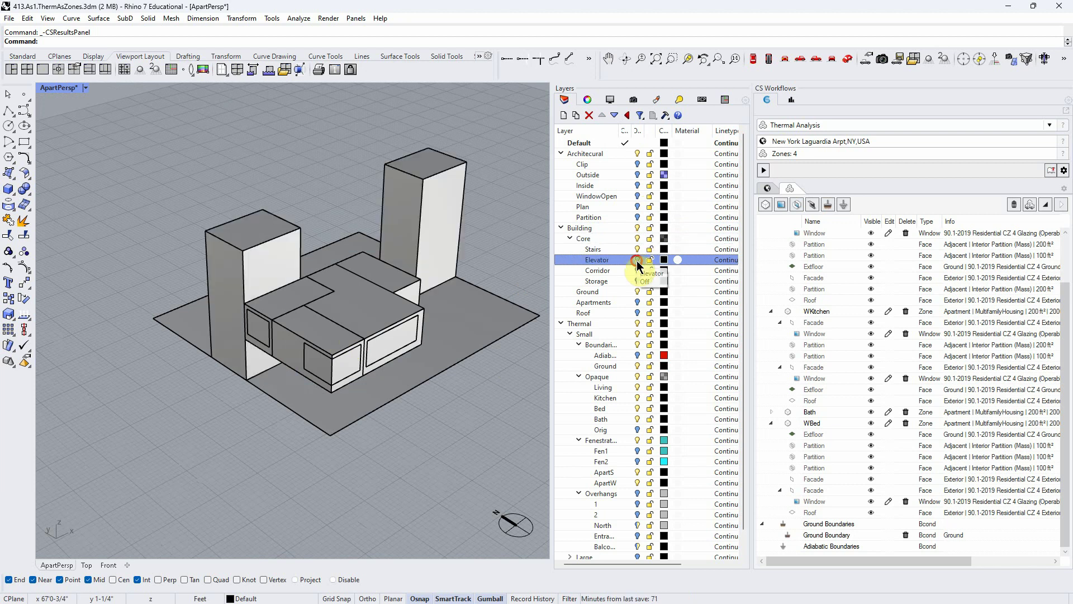
# - Turn on the Corridor, Storage and Apartments layers to display the whole building around the thermal zones
pyautogui.moveTo(439, 317); pyautogui.dragTo(464, 284, button='right')
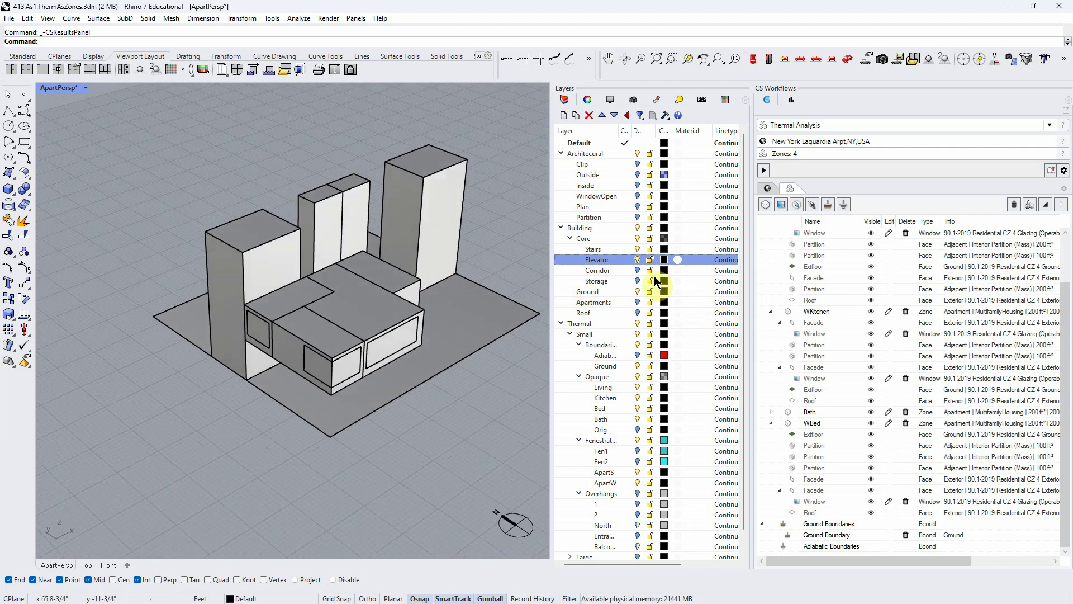
pyautogui.click(638, 270)
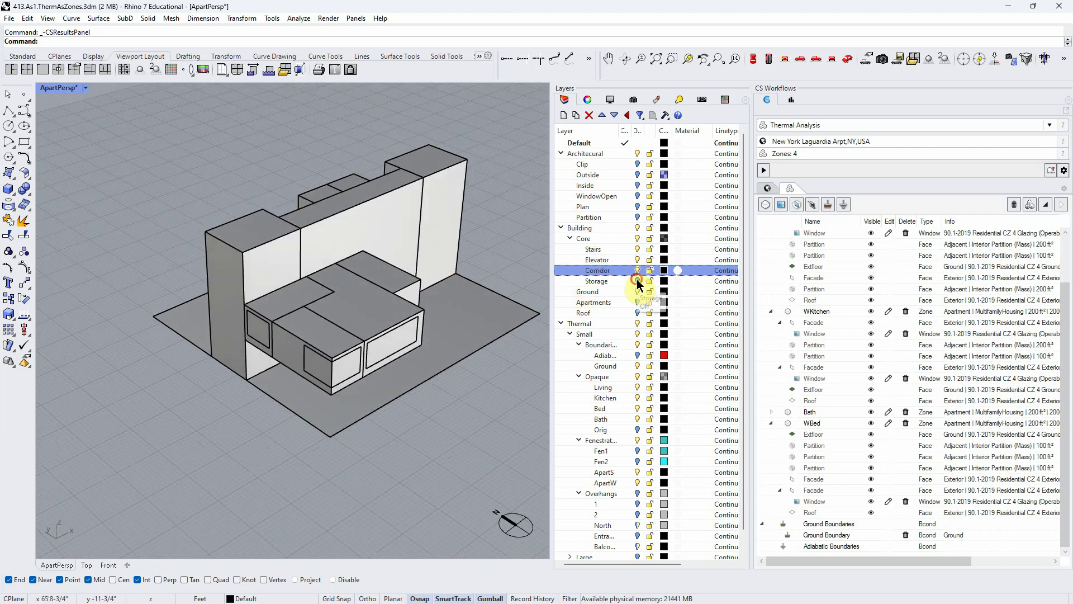
pyautogui.click(636, 281)
pyautogui.moveTo(403, 289); pyautogui.dragTo(414, 282, button='right')
pyautogui.click(637, 312)
pyautogui.click(636, 301)
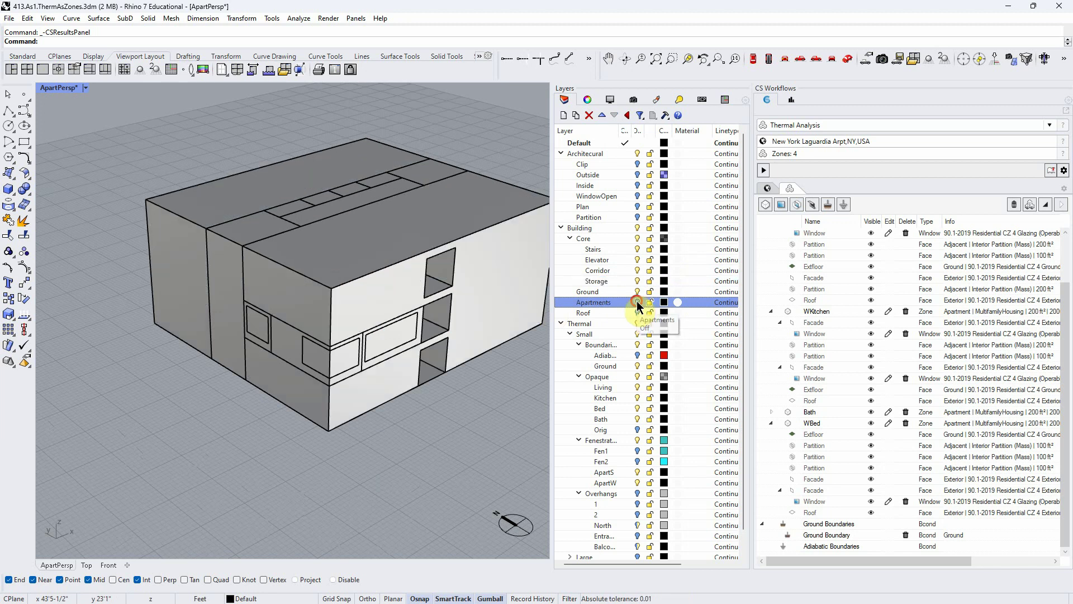
# - Examine where the apartment's zones adjoin the floors above and below and the neighbouring spaces in the building
pyautogui.moveTo(420, 360); pyautogui.dragTo(407, 388, button='right')
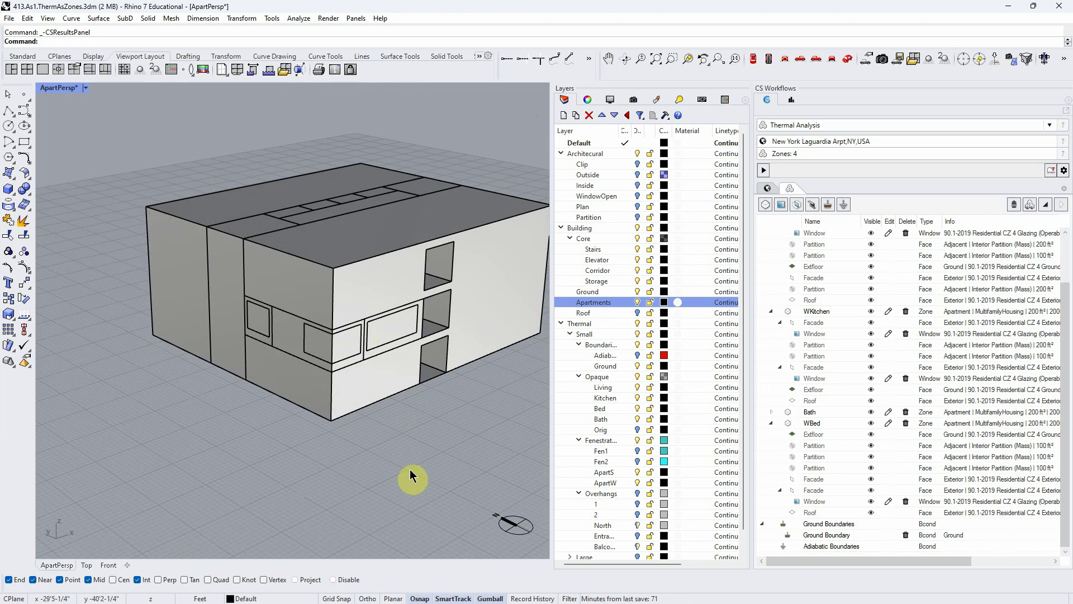
pyautogui.moveTo(410, 455); pyautogui.dragTo(414, 456, button='right')
pyautogui.scroll(2, 374, 337)
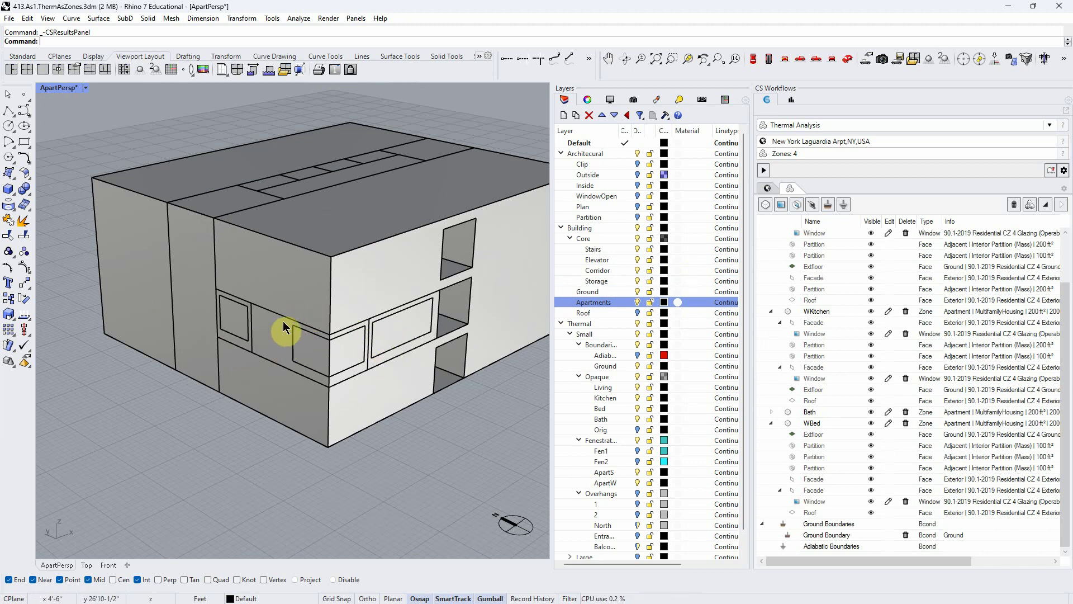
pyautogui.moveTo(232, 338); pyautogui.dragTo(236, 464, button='right')
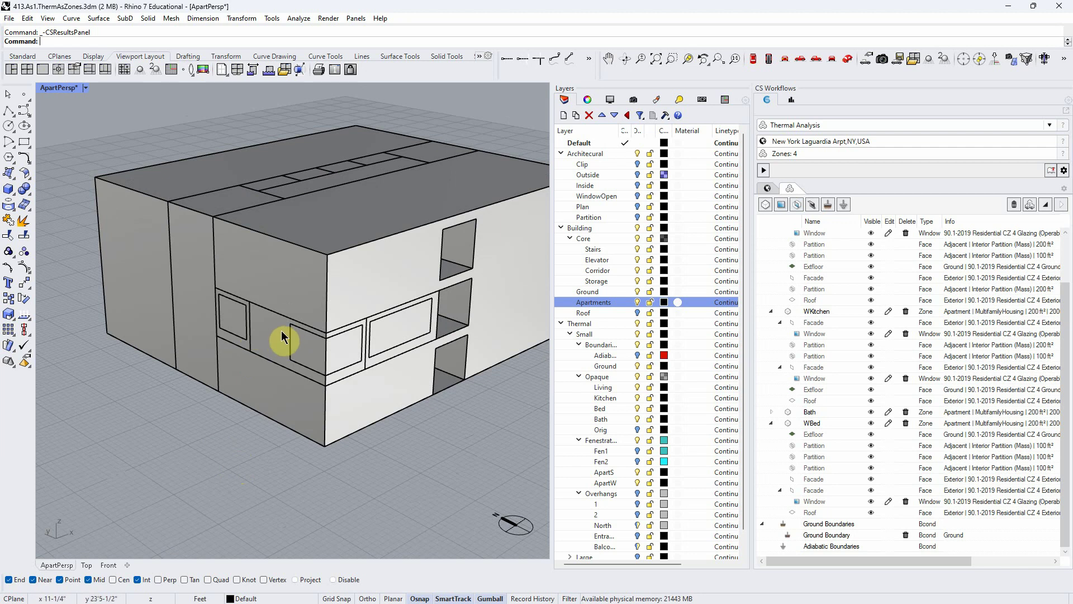
pyautogui.scroll(1, 283, 337)
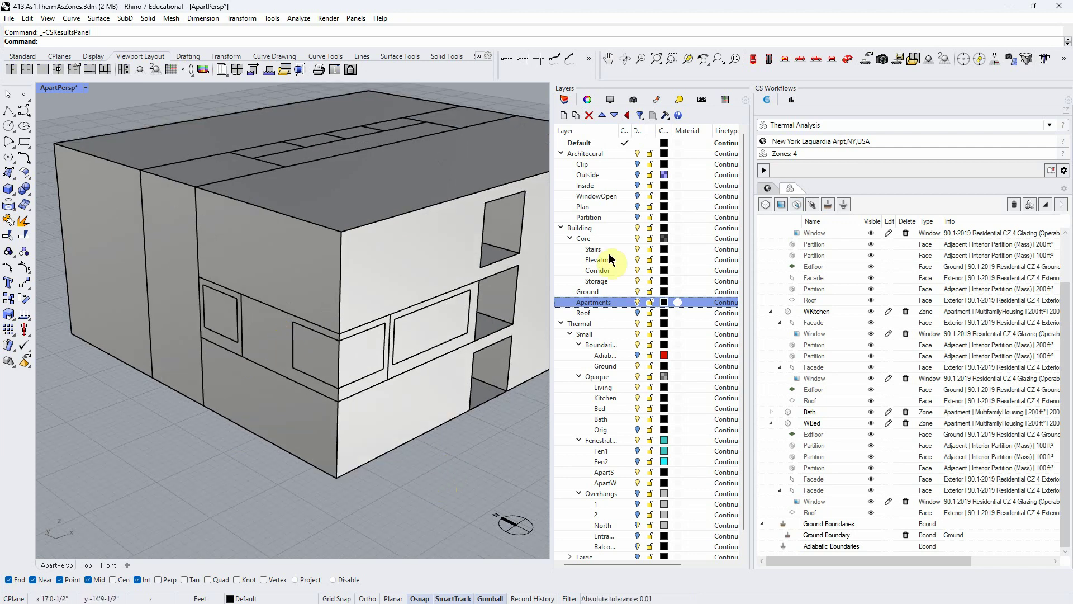
pyautogui.scroll(1, 246, 384)
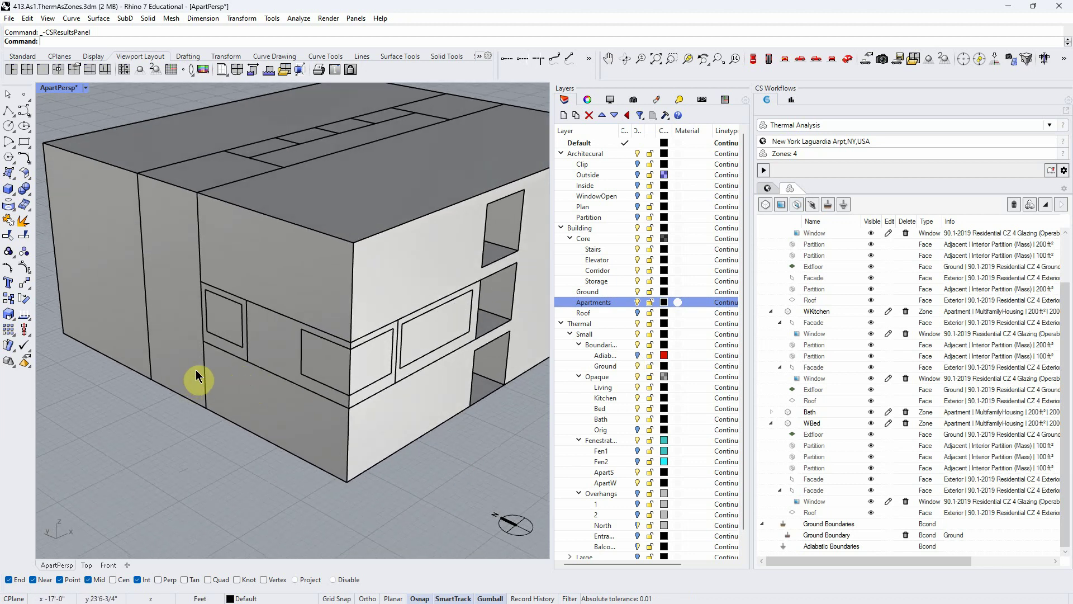
pyautogui.scroll(-1, 196, 379)
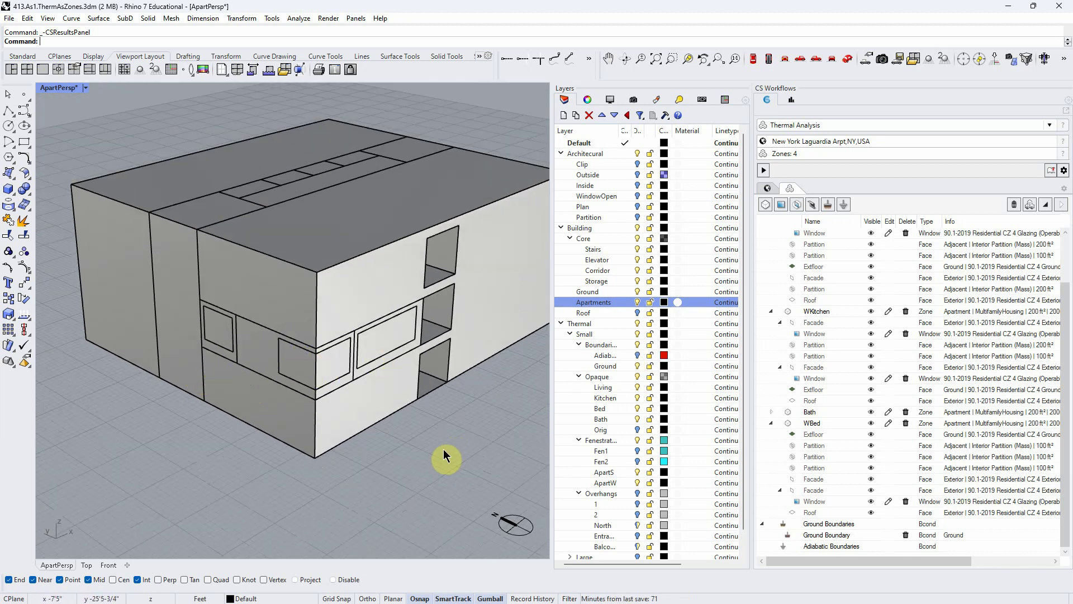
# - Hide the Building layer to isolate the apartment's thermal zones, leaving nothing selected
pyautogui.click(637, 227)
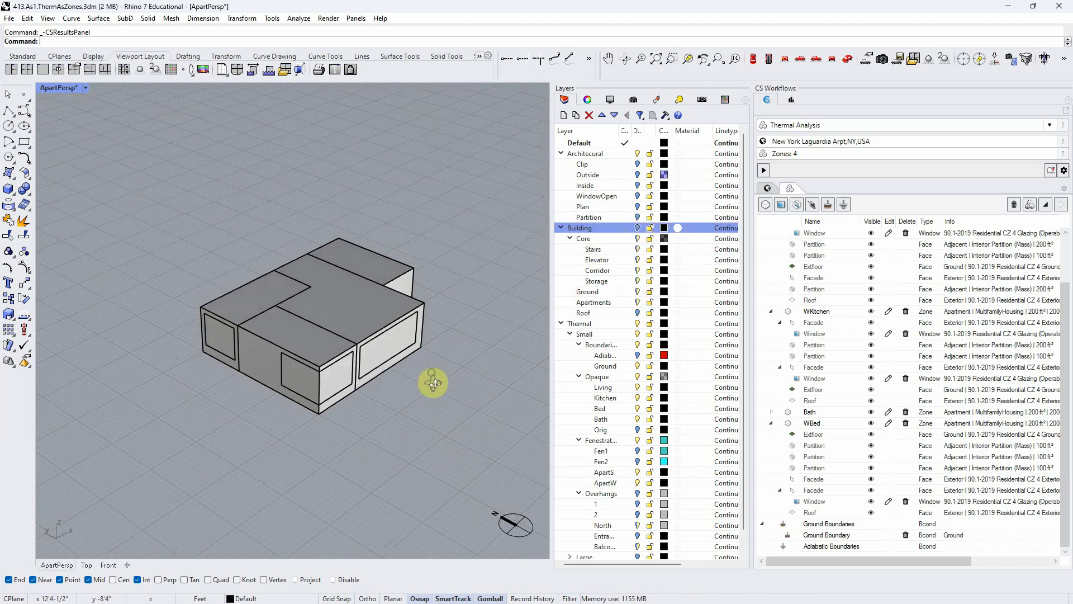
pyautogui.click(360, 314)
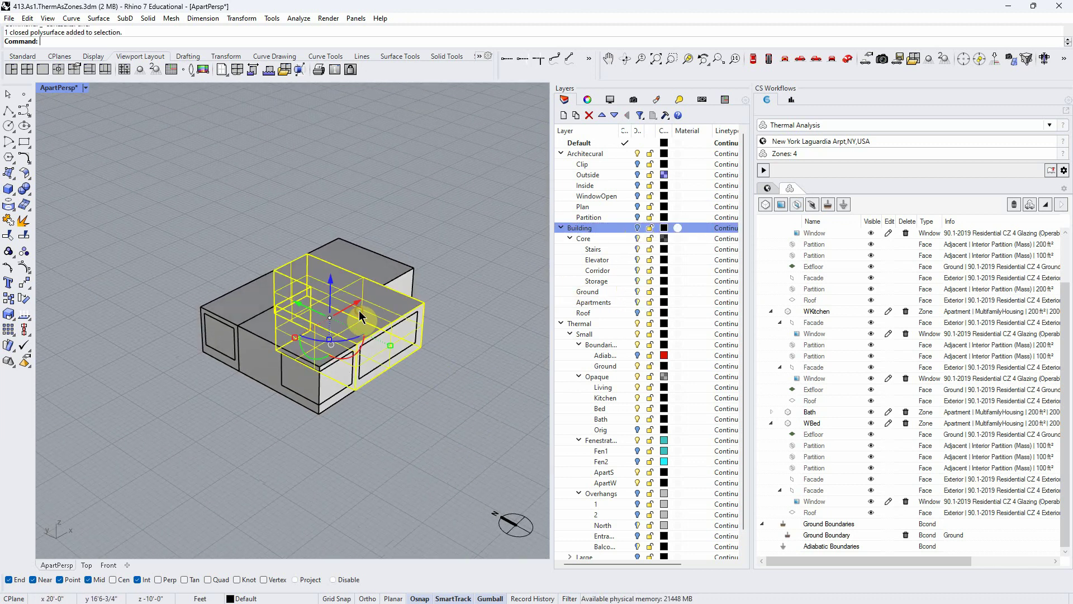
pyautogui.press('Escape')
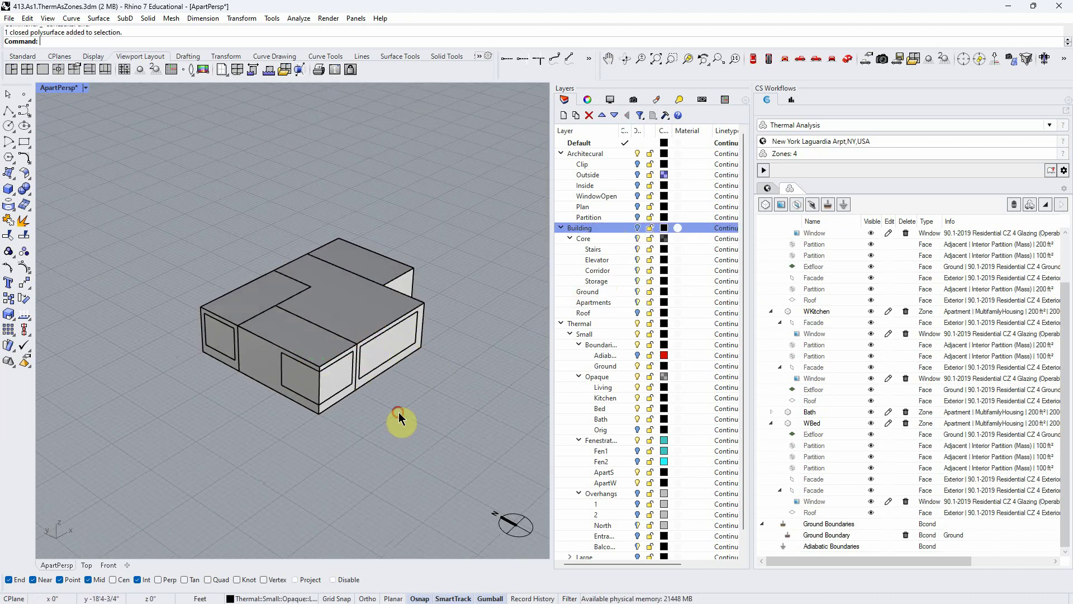
# - Show the Adiabatic boundary layer and hide the Ground boundary and Opaque zone layers
pyautogui.click(637, 355)
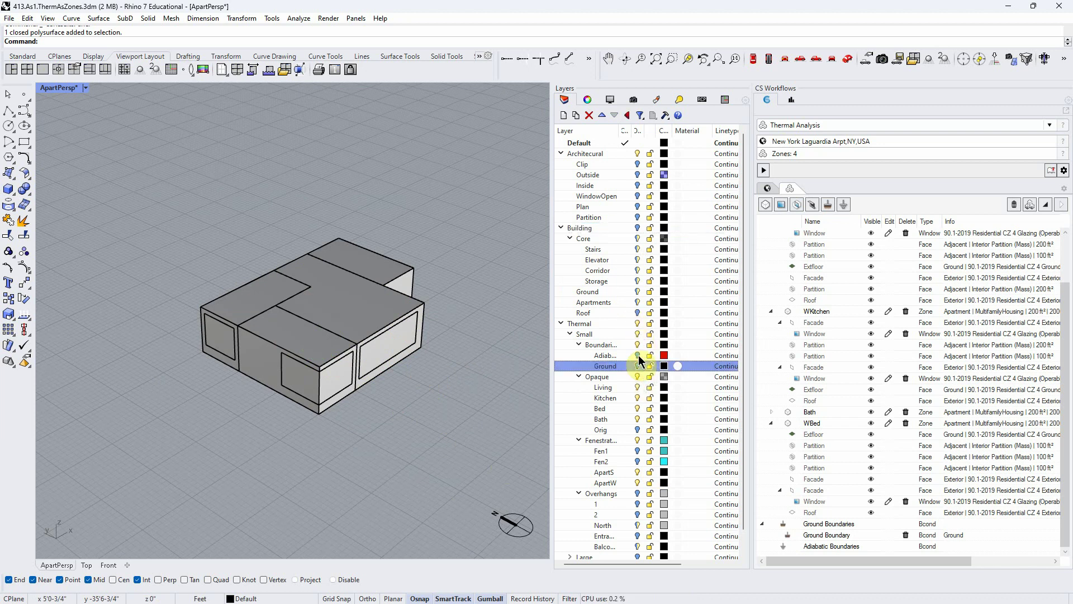
pyautogui.click(638, 365)
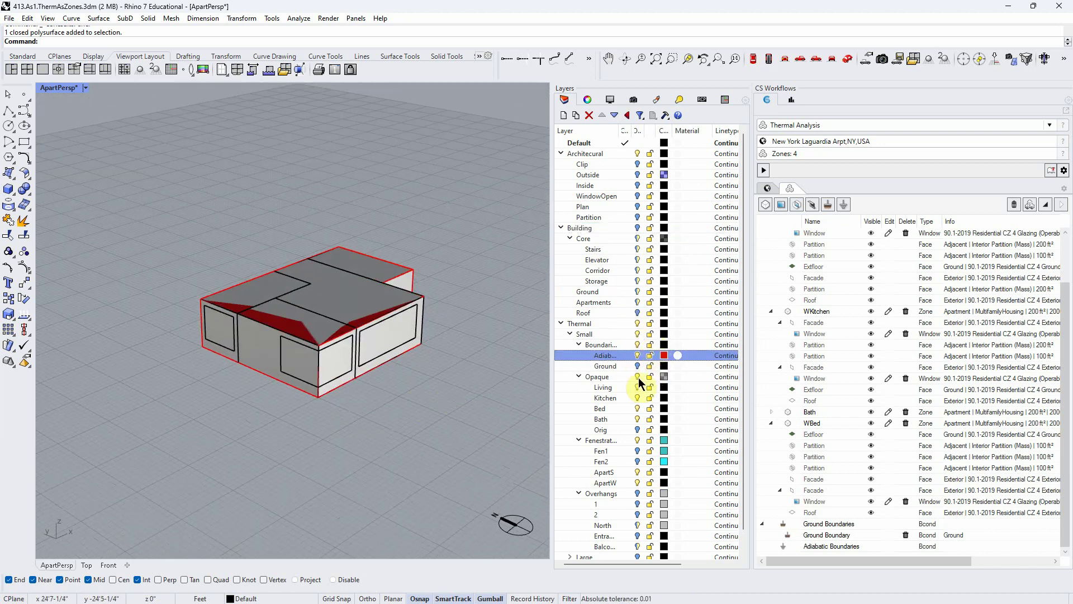
pyautogui.click(637, 375)
pyautogui.rightClick(418, 403)
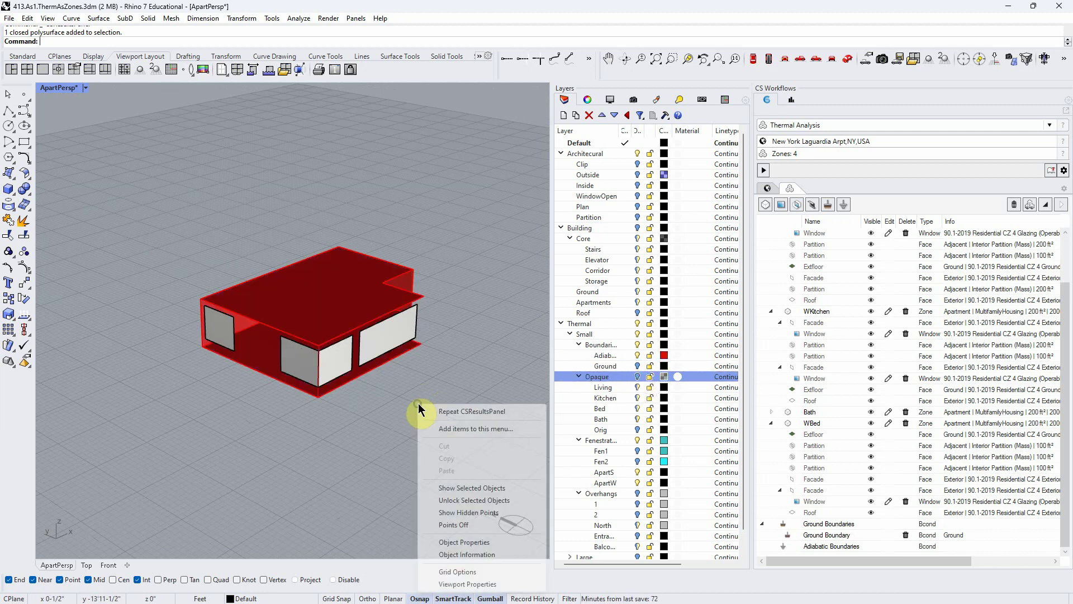
# - Hide the Fenestration layer and examine the isolated adiabatic floor, ceiling and wall surfaces from several sides
pyautogui.click(636, 441)
pyautogui.click(637, 441)
pyautogui.moveTo(414, 506); pyautogui.dragTo(269, 385, button='right')
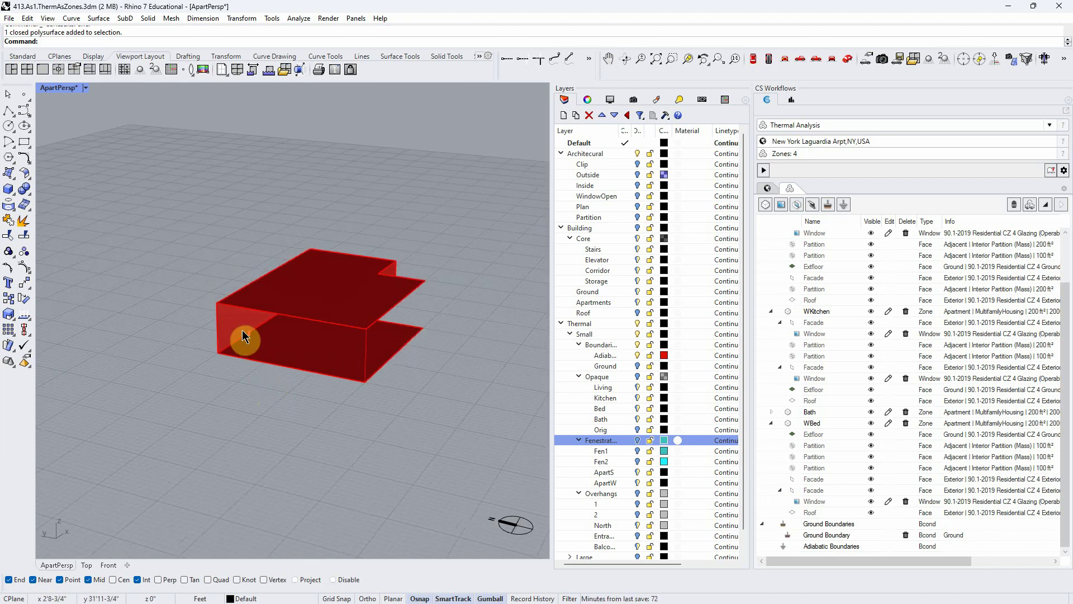
pyautogui.scroll(3, 241, 330)
pyautogui.moveTo(242, 331); pyautogui.dragTo(268, 325, button='right')
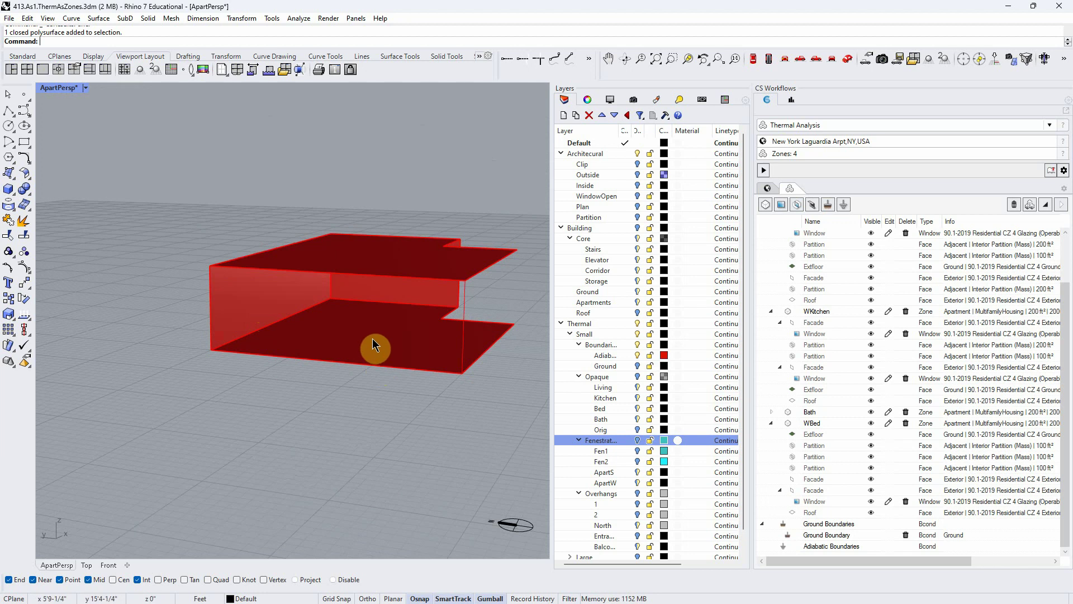
pyautogui.click(327, 325)
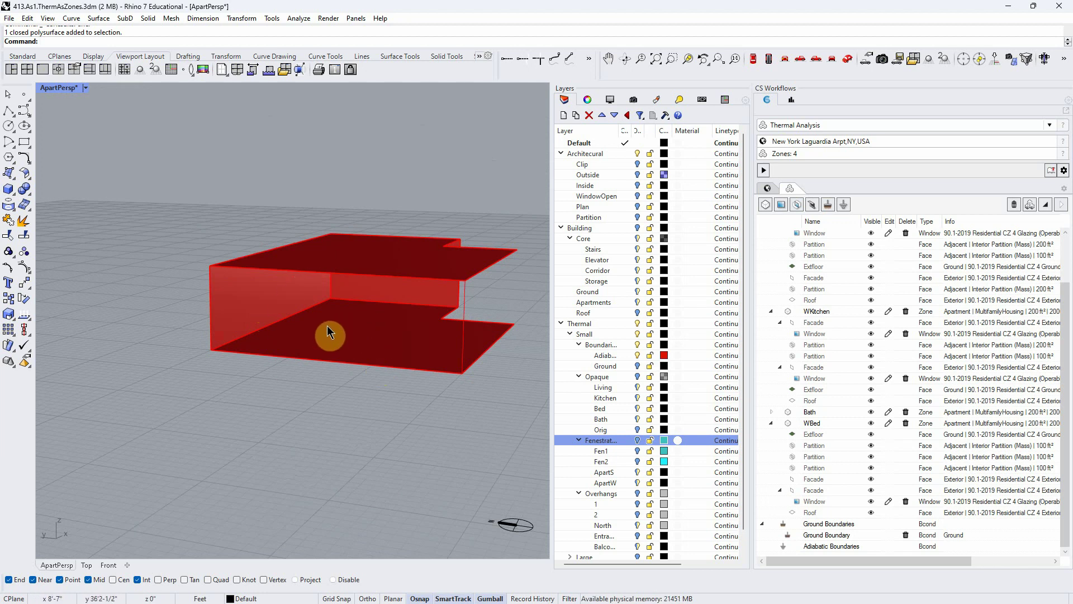
pyautogui.moveTo(223, 296); pyautogui.dragTo(265, 336, button='right')
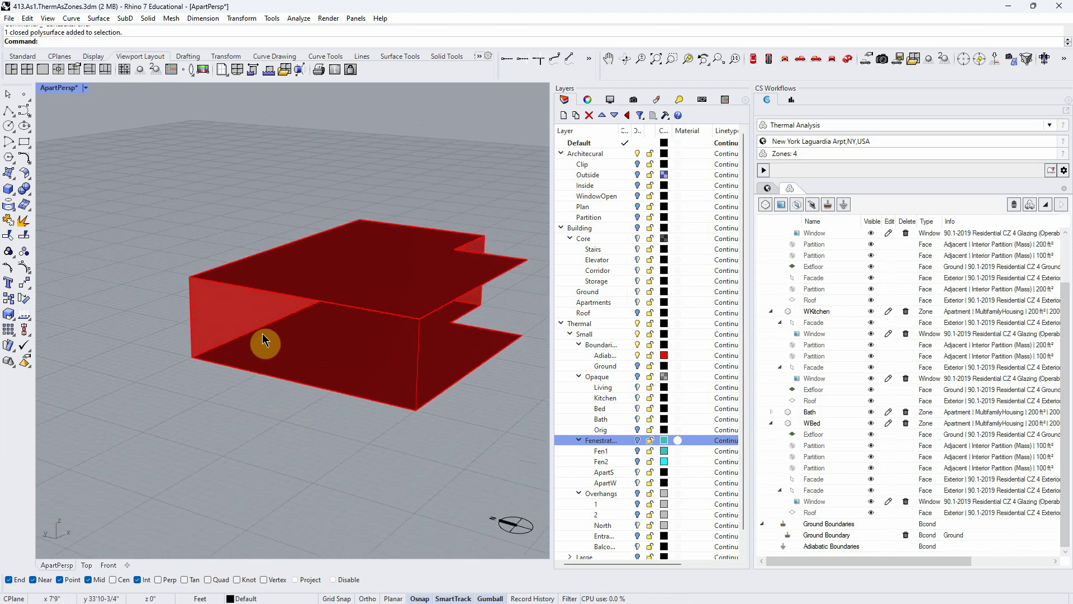
pyautogui.scroll(-5, 187, 434)
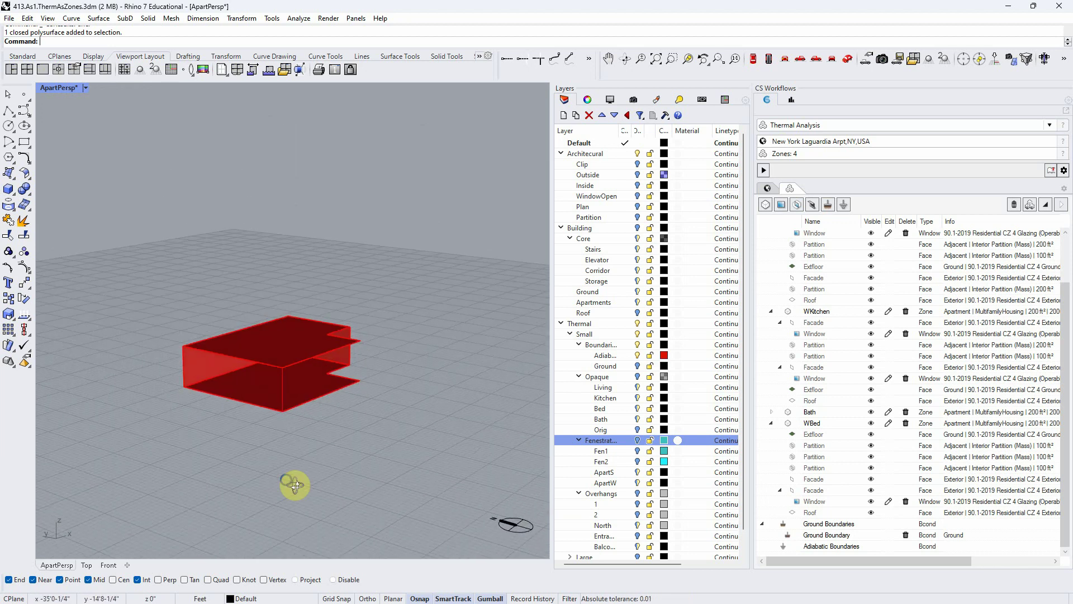
pyautogui.click(276, 477)
pyautogui.scroll(5, 301, 392)
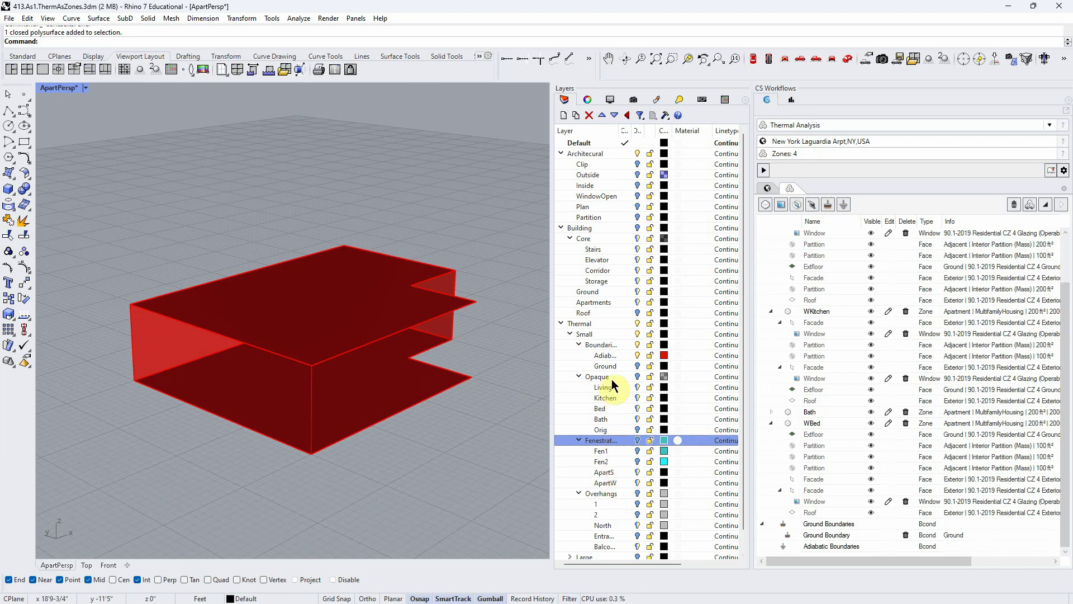
# - Select all objects on the Adiabatic layer and add them to the thermal model as adiabatic boundaries
pyautogui.click(610, 357)
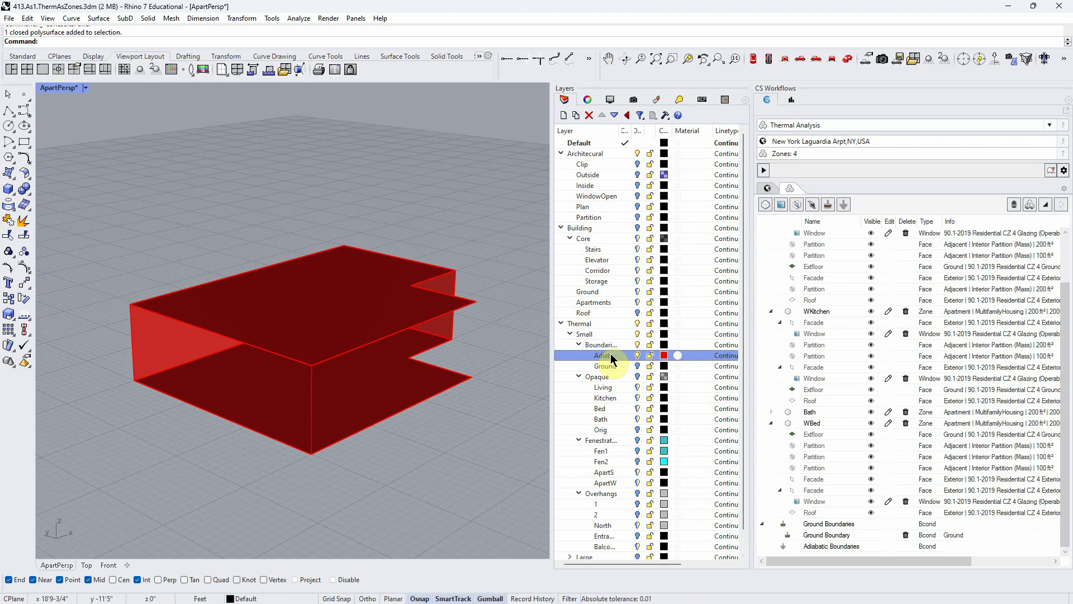
pyautogui.rightClick(610, 358)
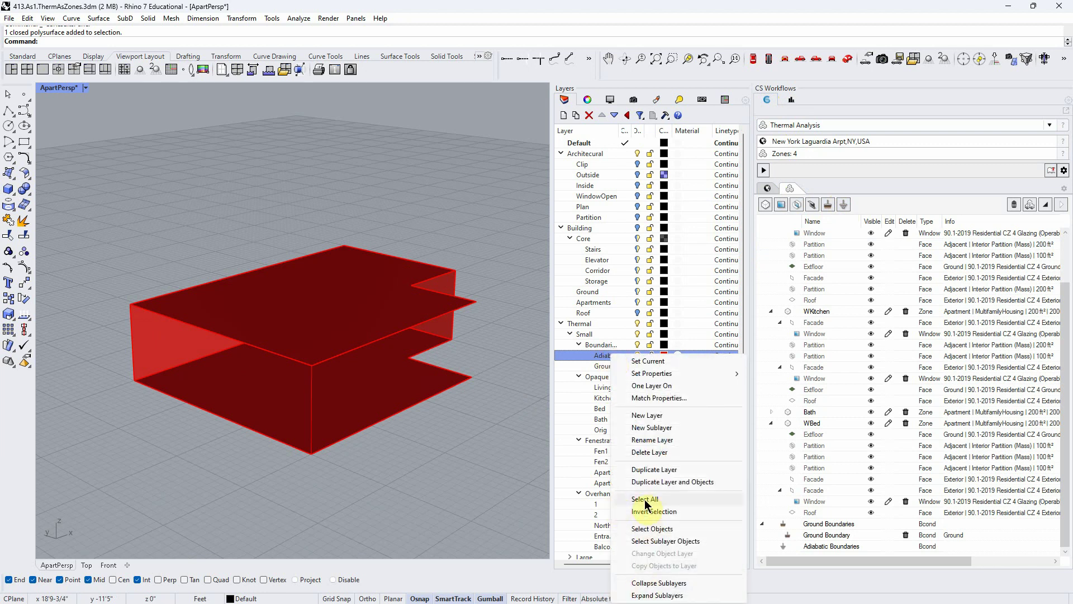
pyautogui.click(651, 529)
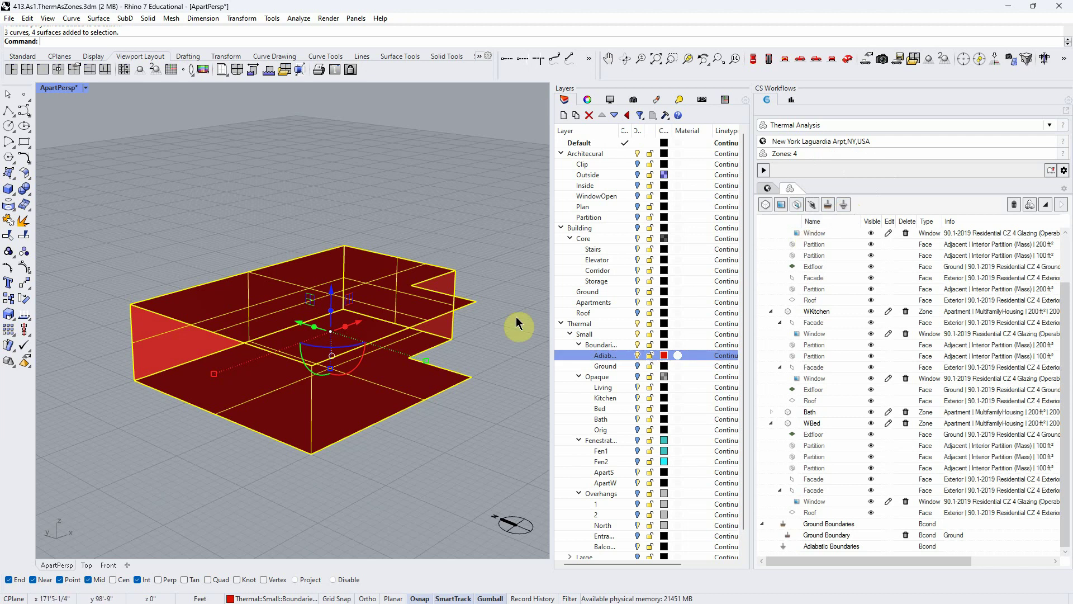
pyautogui.click(843, 204)
pyautogui.click(432, 468)
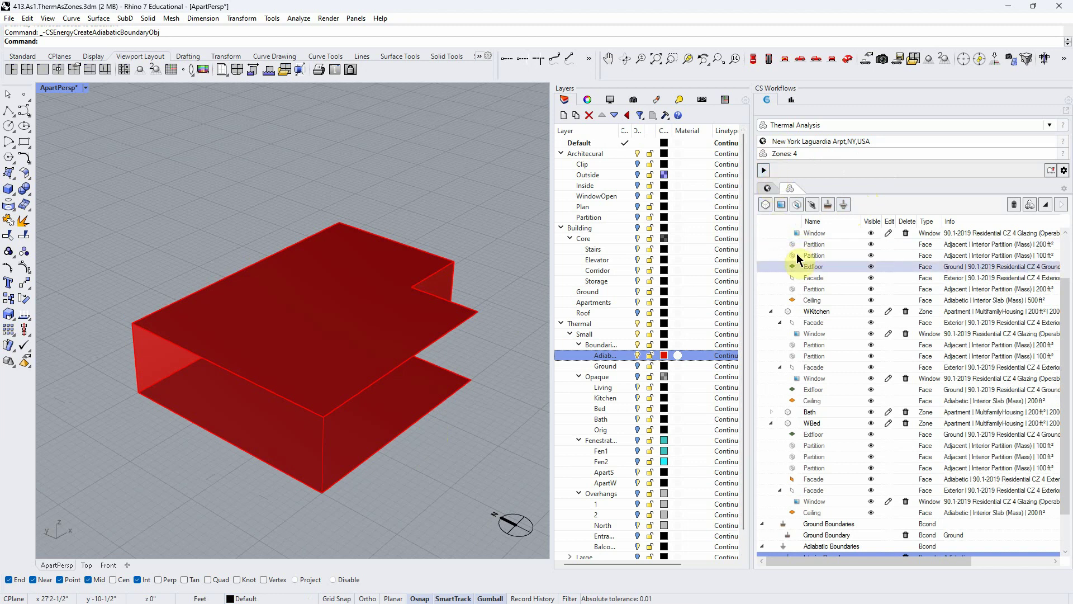
# - Collapse the Zones group and check which surface each adiabatic interior boundary refers to, leaving none selected
pyautogui.scroll(2, 792, 274)
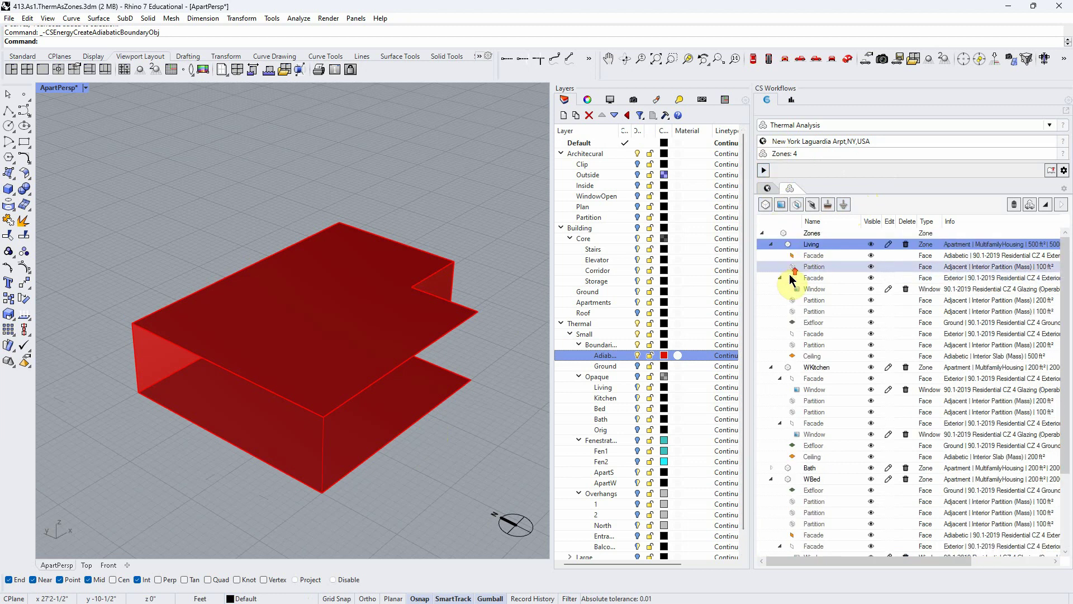
pyautogui.click(763, 234)
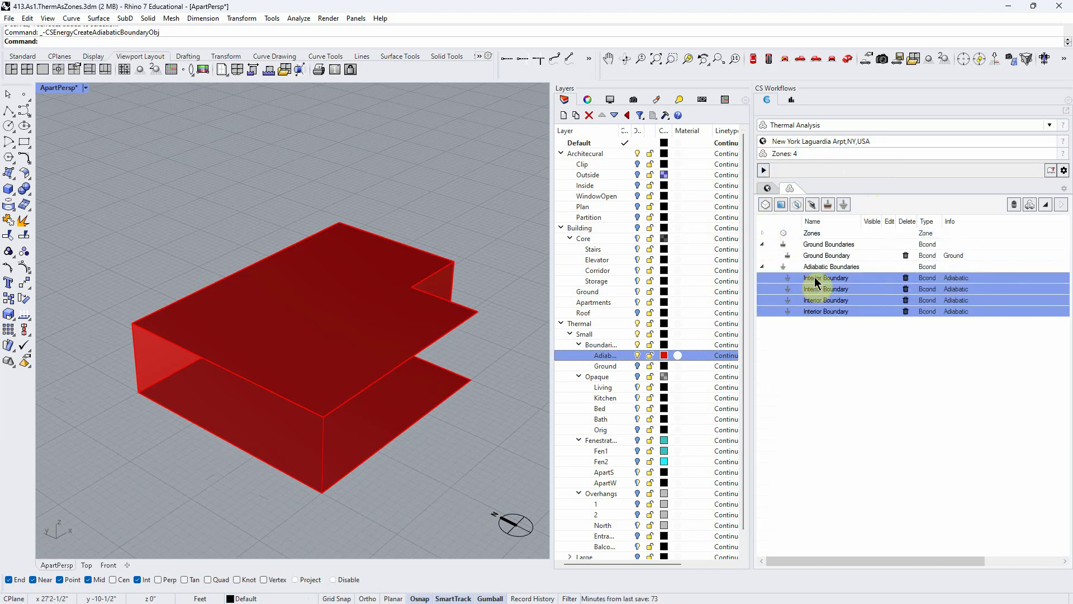
pyautogui.click(823, 373)
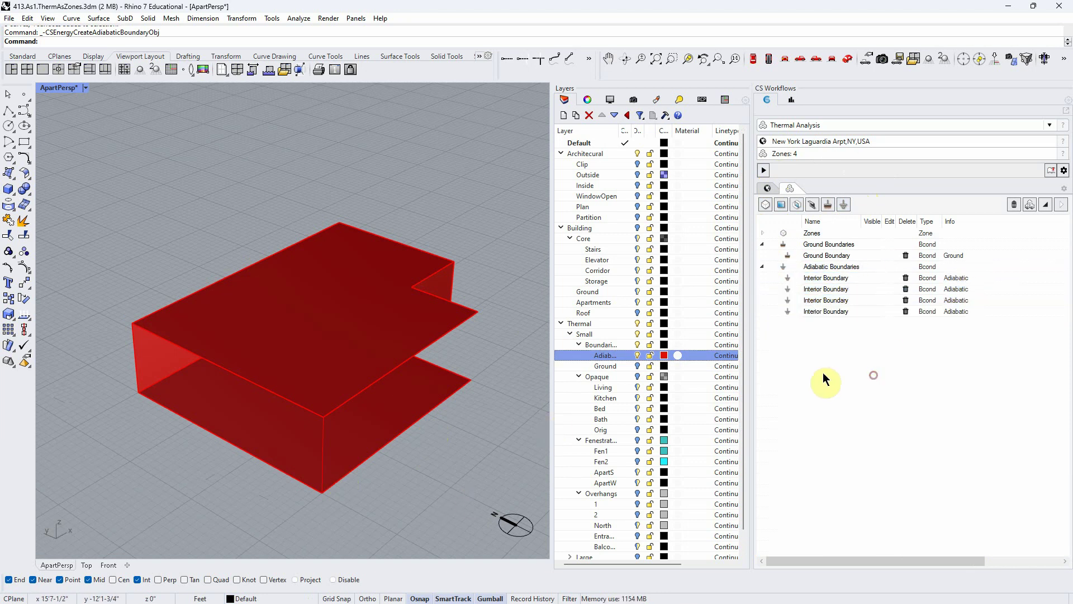
pyautogui.click(841, 277)
pyautogui.click(841, 289)
pyautogui.click(843, 290)
pyautogui.click(844, 301)
pyautogui.click(843, 311)
pyautogui.moveTo(457, 479)
pyautogui.mouseDown(button='right')
pyautogui.moveTo(448, 422)
pyautogui.moveTo(446, 476)
pyautogui.mouseUp(button='right')
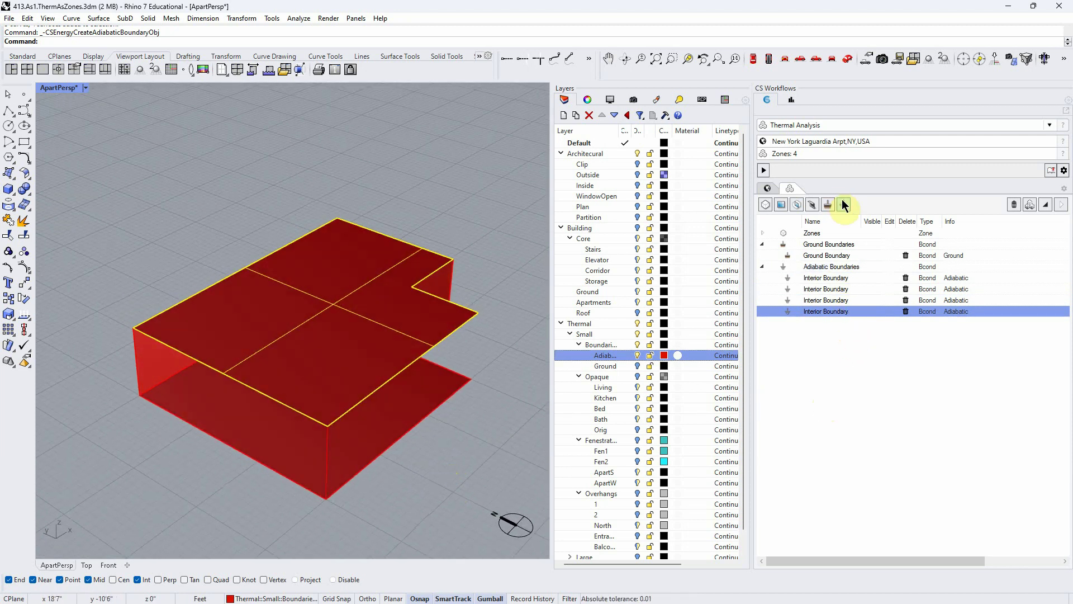
pyautogui.click(853, 367)
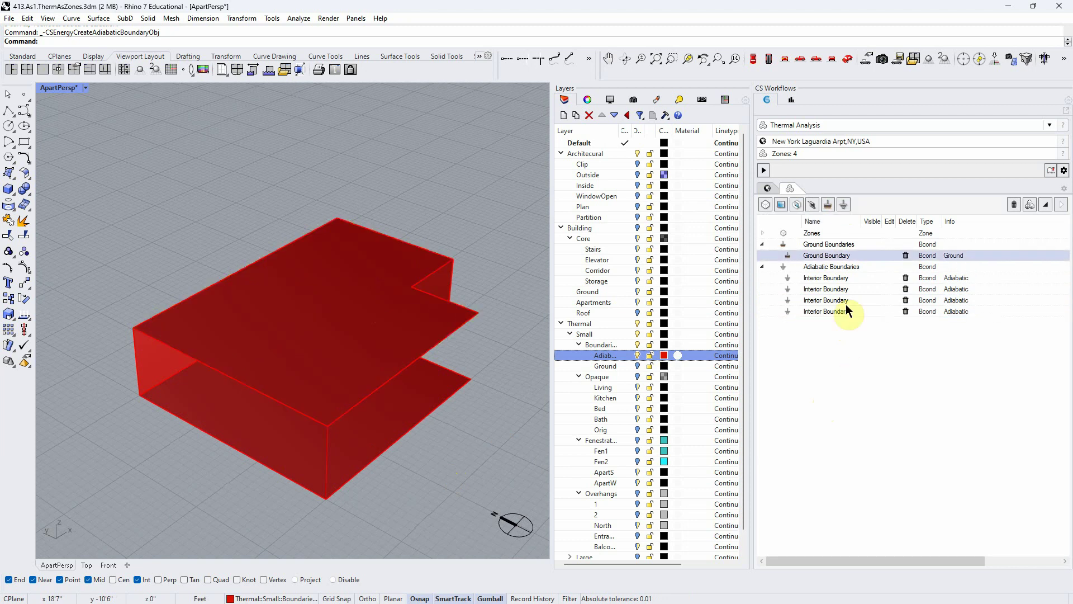
# - Remove the ground boundary from the thermal model and check the adiabatic boundary surfaces from below
pyautogui.click(906, 256)
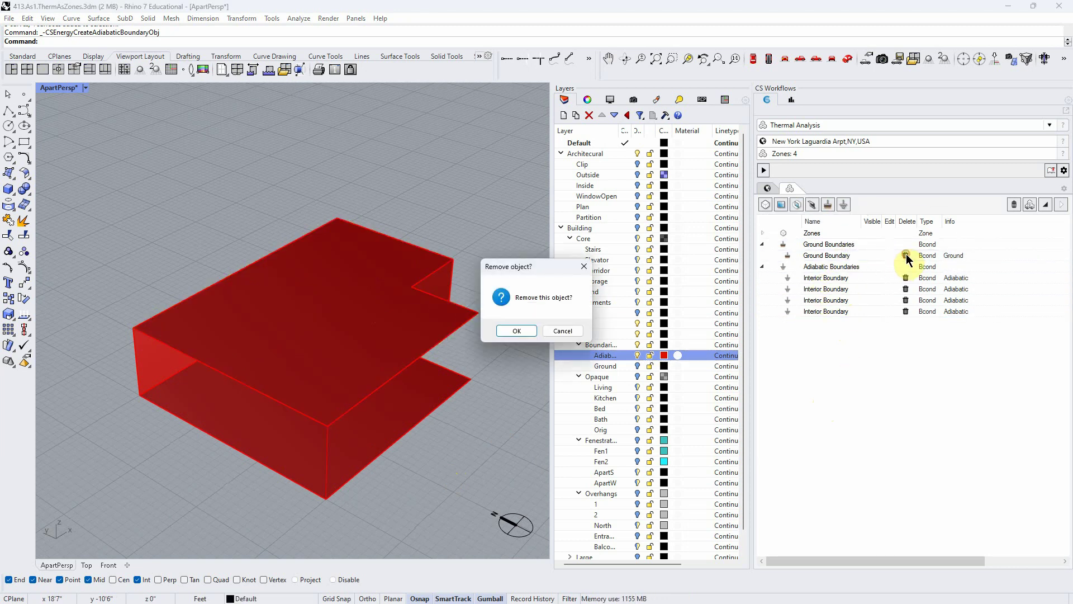
pyautogui.click(514, 331)
pyautogui.moveTo(486, 436); pyautogui.dragTo(467, 347, button='right')
pyautogui.click(861, 267)
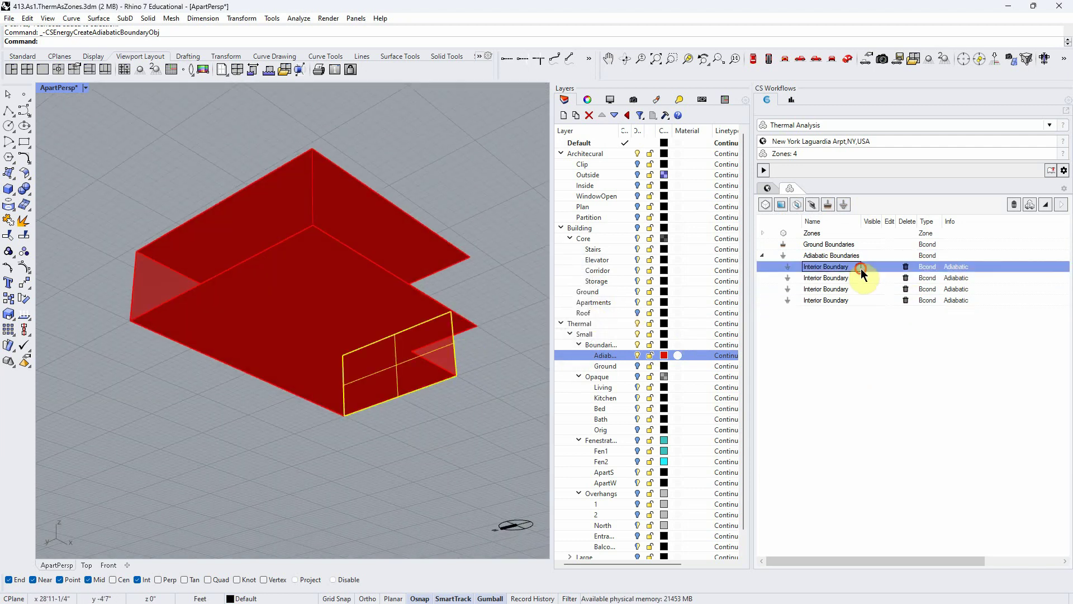
pyautogui.click(860, 275)
pyautogui.click(858, 289)
pyautogui.moveTo(375, 433); pyautogui.dragTo(431, 479, button='right')
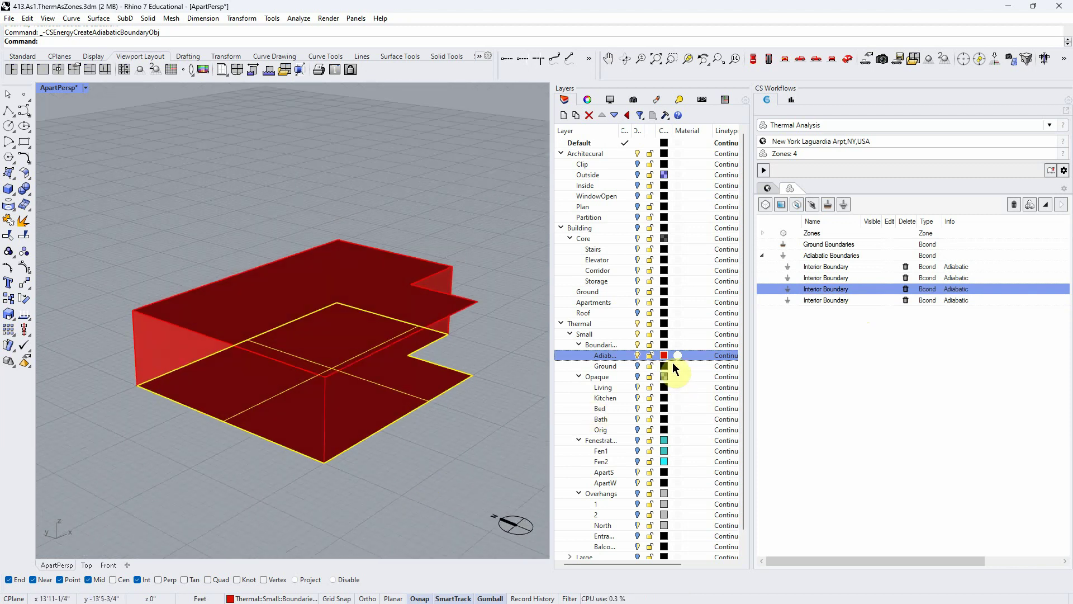
# - Show the Opaque and Fenestration layers again to display the zones and windows with the adiabatic surfaces
pyautogui.click(638, 376)
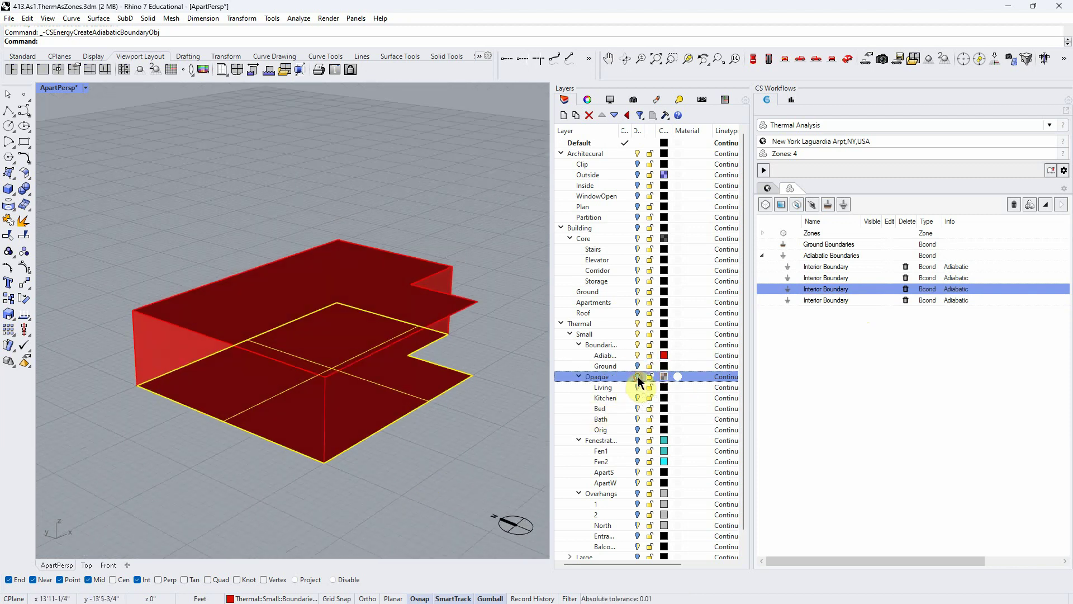
pyautogui.click(638, 377)
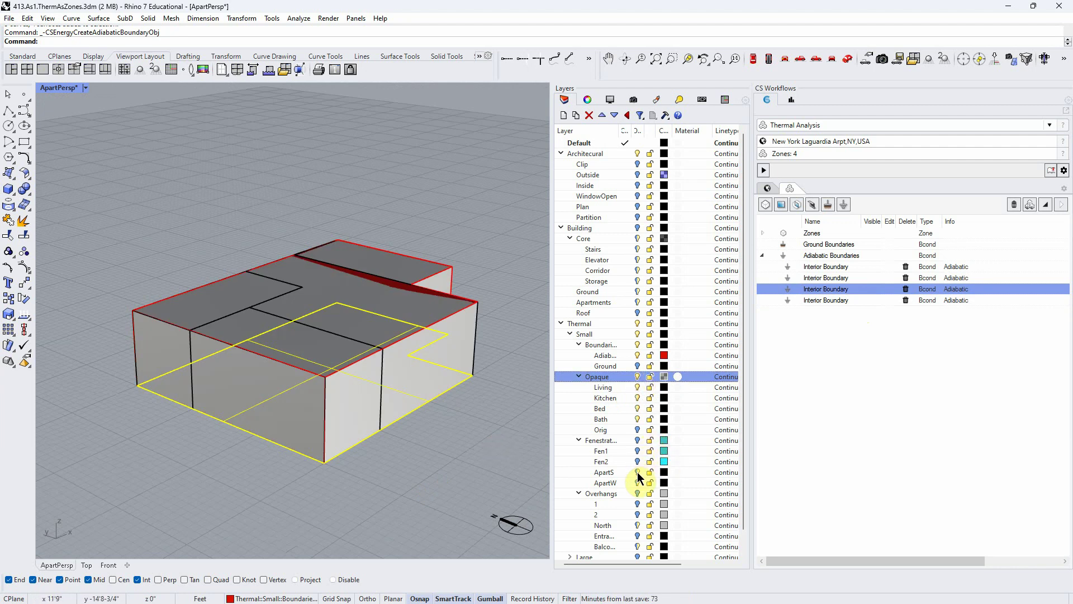
pyautogui.click(638, 441)
pyautogui.moveTo(522, 472); pyautogui.dragTo(371, 464, button='right')
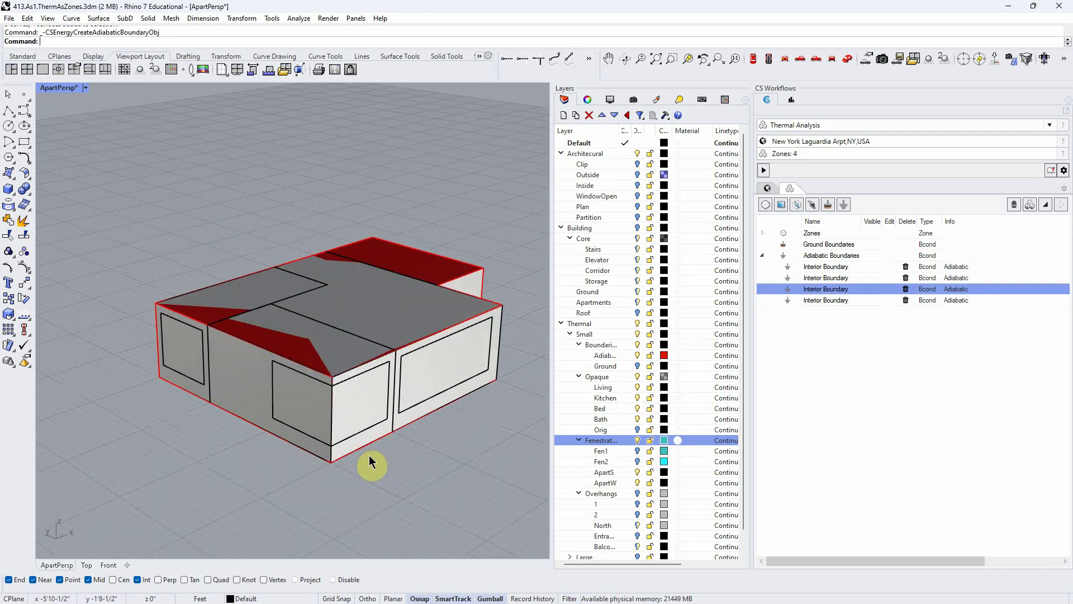
pyautogui.moveTo(443, 458); pyautogui.dragTo(448, 455, button='right')
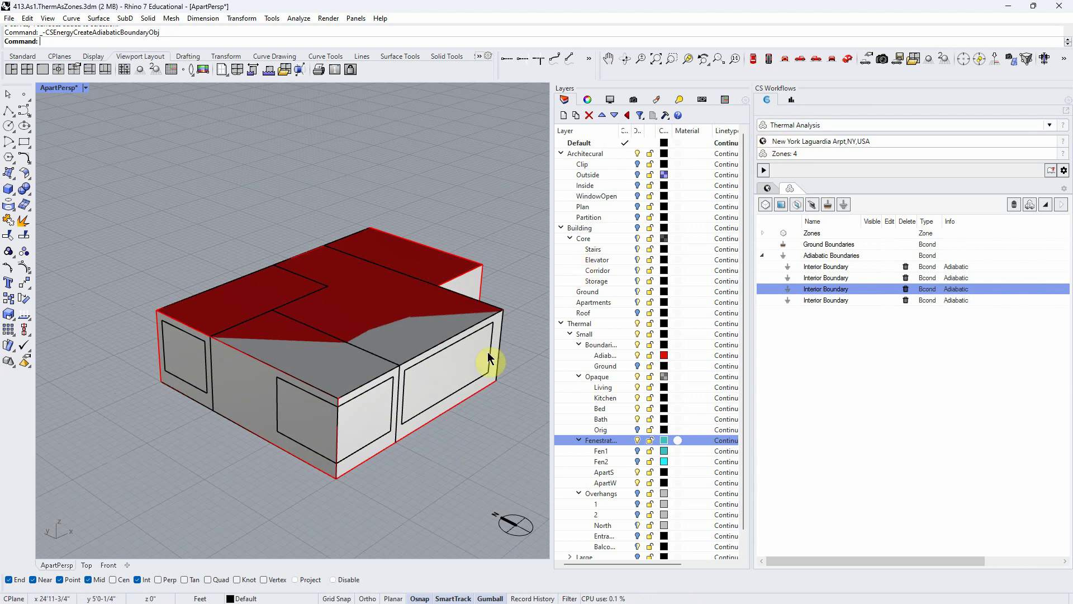
# - Run the thermal simulation and rename its new result "2. Adiabitic"
pyautogui.click(763, 171)
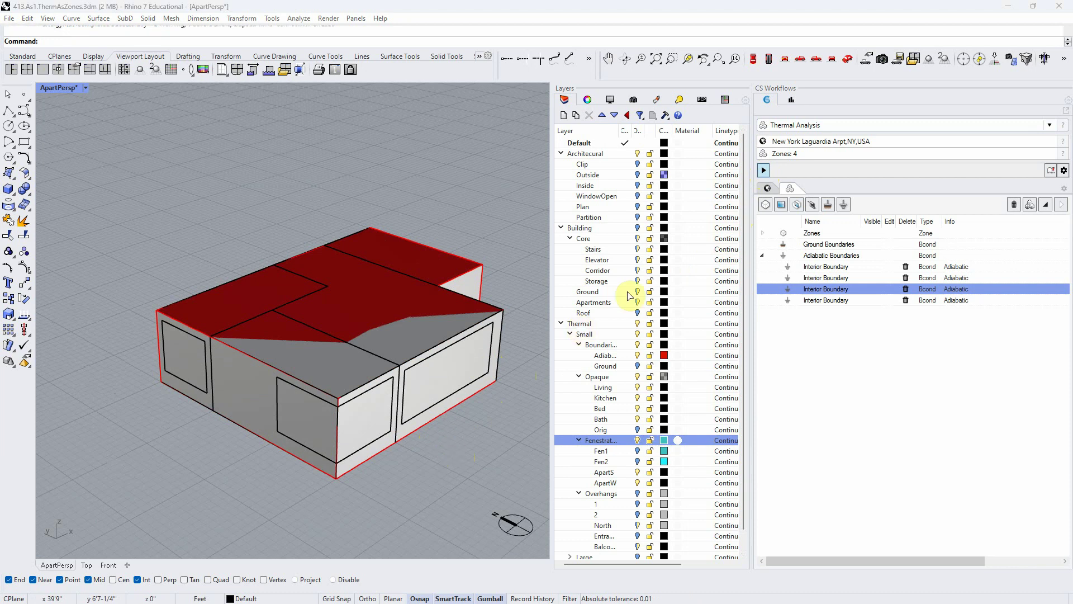
pyautogui.click(793, 100)
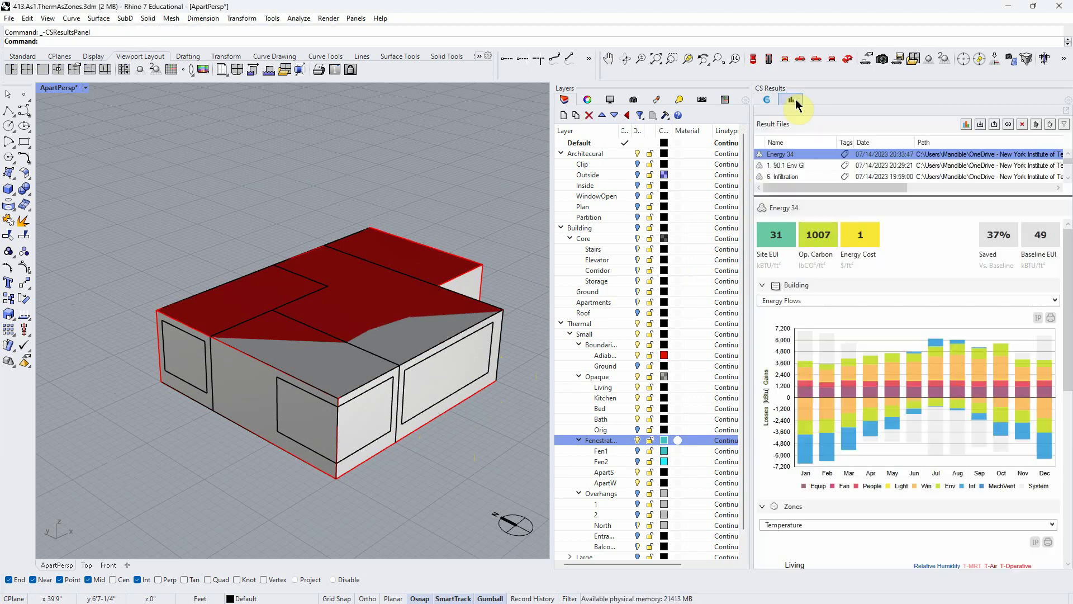
pyautogui.click(791, 155)
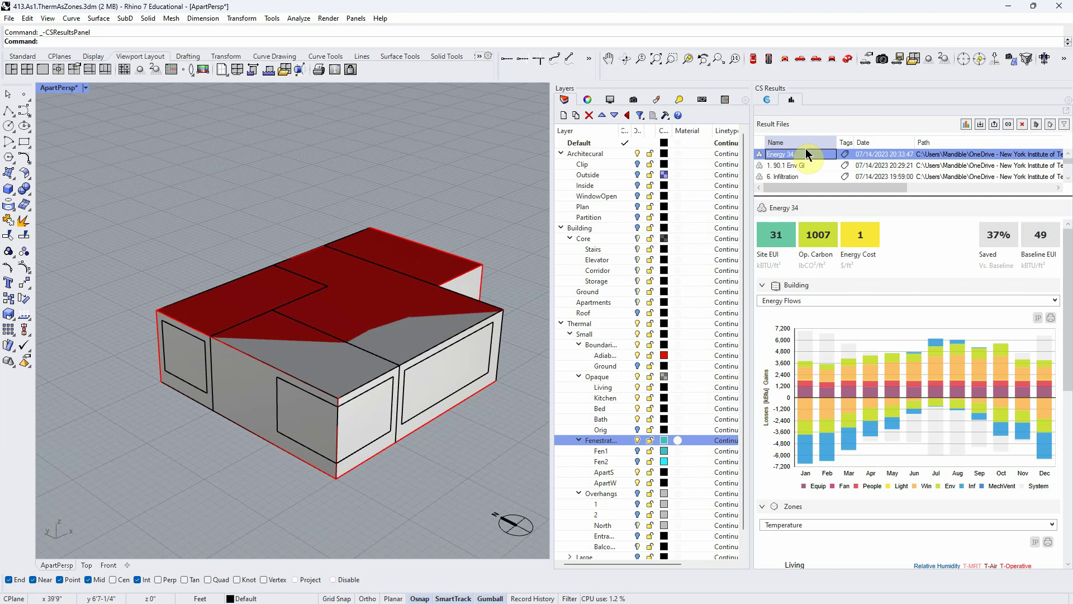
pyautogui.click(781, 154)
pyautogui.write('2')
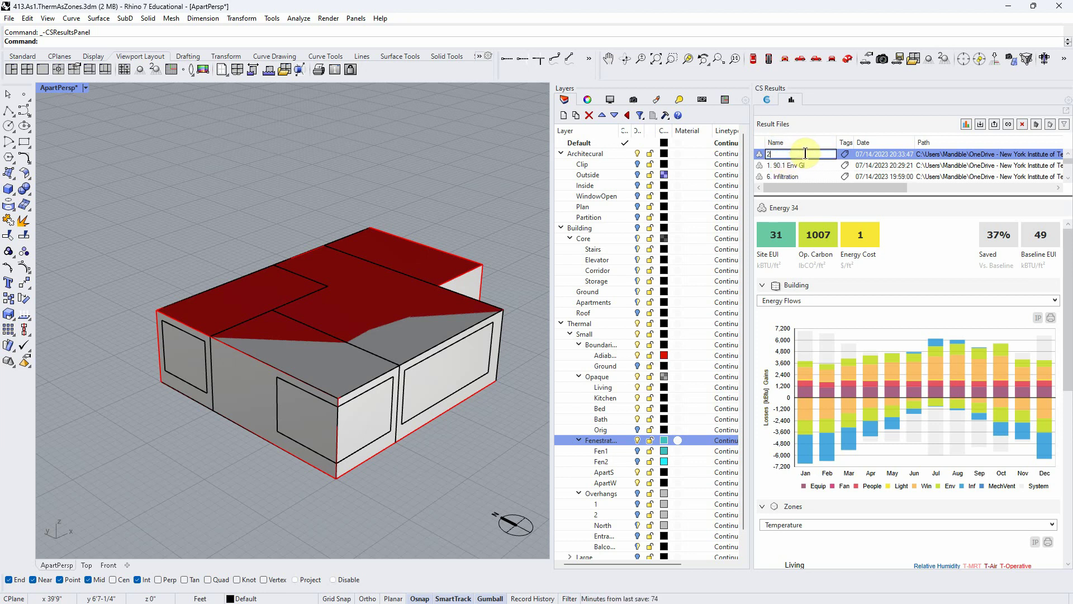
pyautogui.write('. Adiabitic')
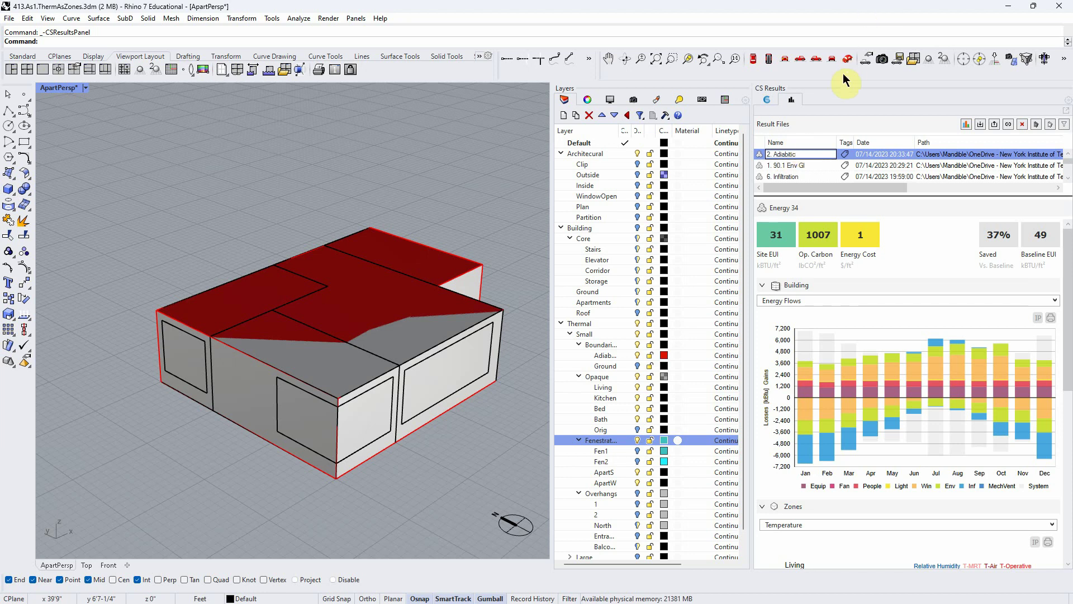
pyautogui.click(510, 253)
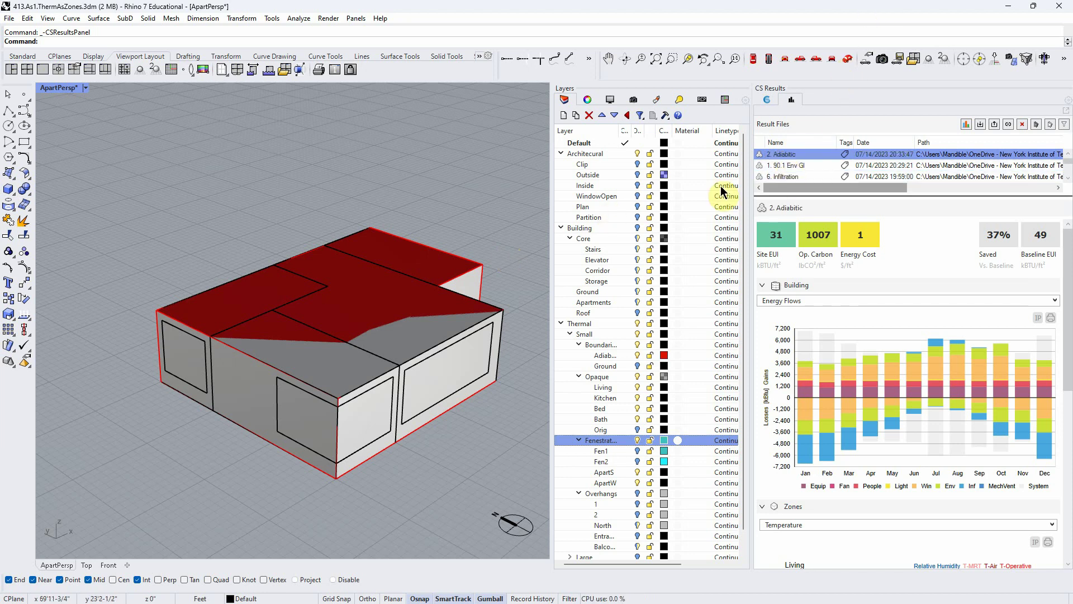
# - Compare the site EUI and energy flows of the "1. 90.1 Env Gl" and "2. Adiabitic" results
pyautogui.click(799, 164)
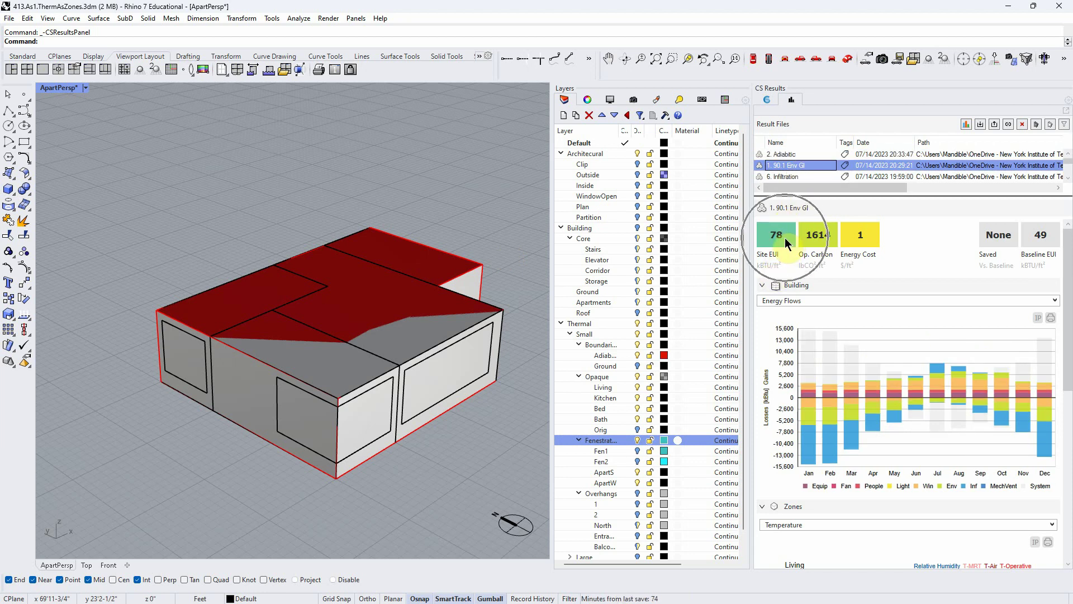
pyautogui.click(788, 153)
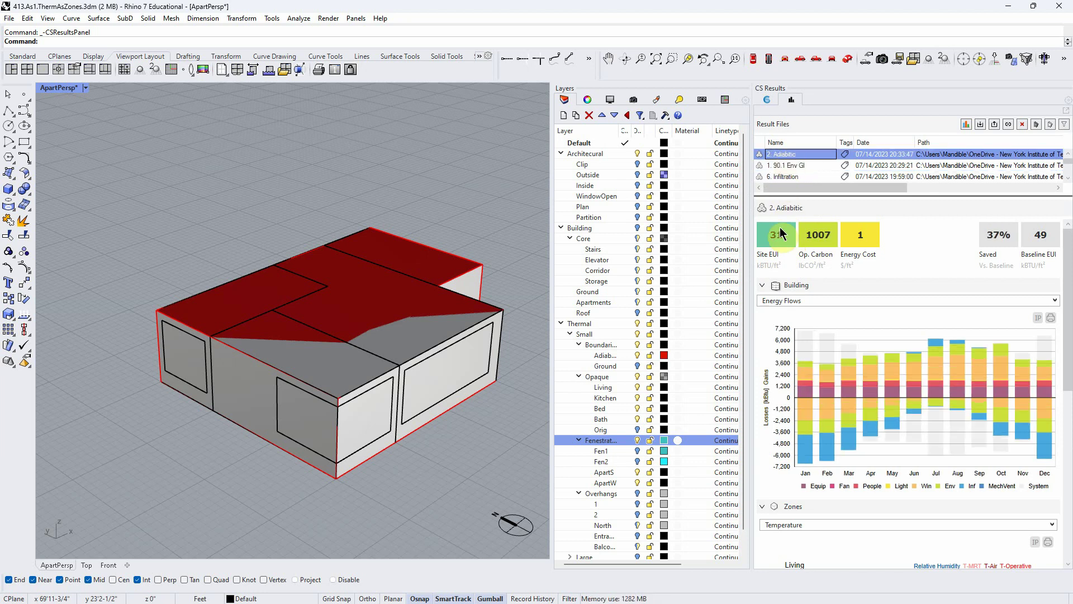
pyautogui.moveTo(421, 498); pyautogui.dragTo(412, 472, button='right')
pyautogui.moveTo(398, 317); pyautogui.dragTo(404, 364, button='right')
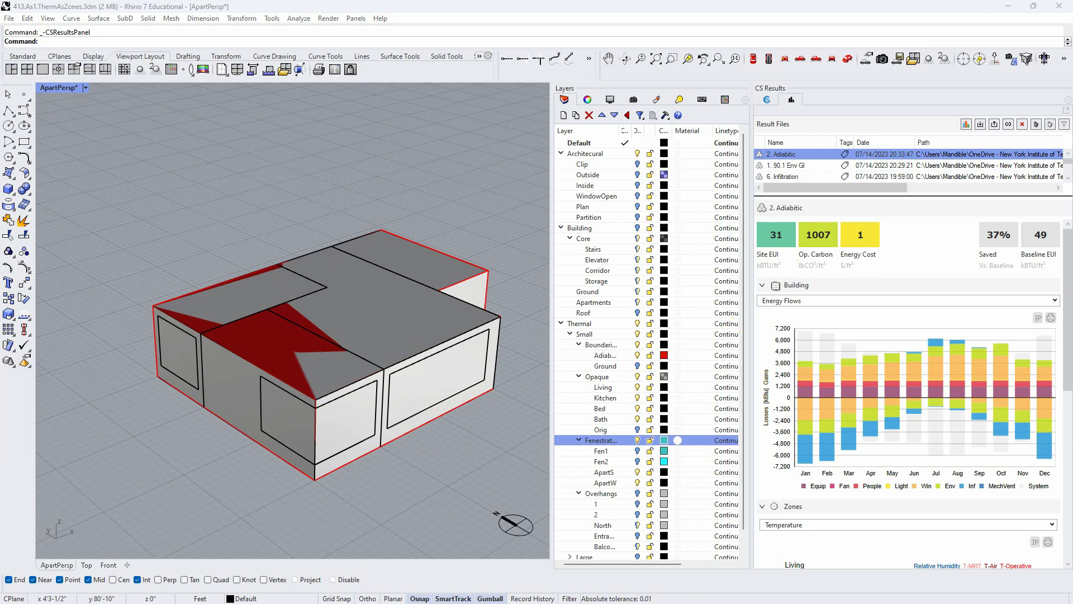
pyautogui.click(939, 436)
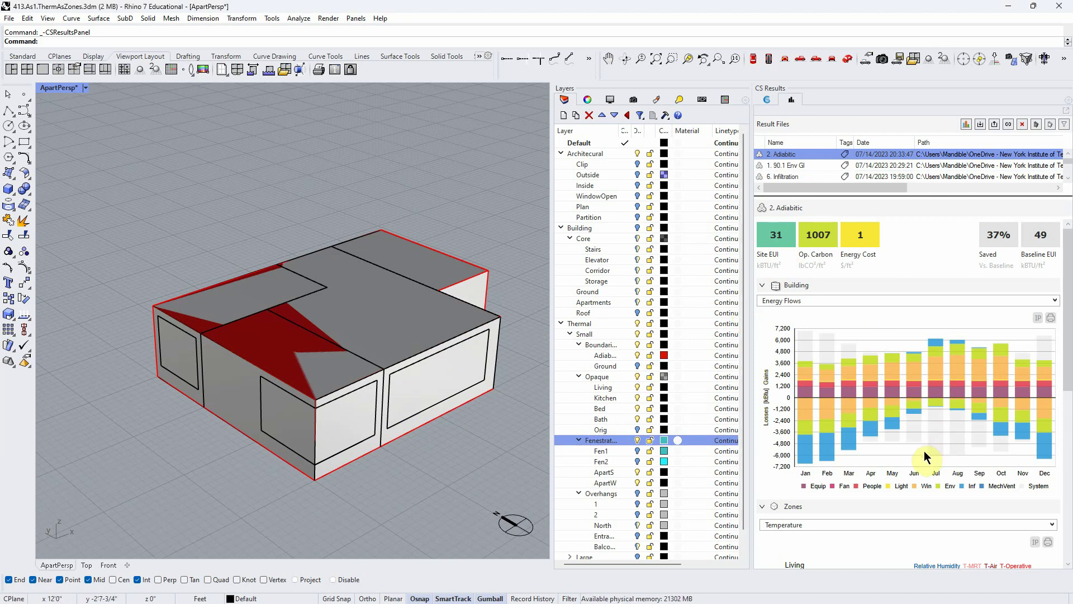
# - Examine the monthly gains and losses in the Energy Flows chart of the "1. 90.1 Env Gl" result
pyautogui.click(795, 167)
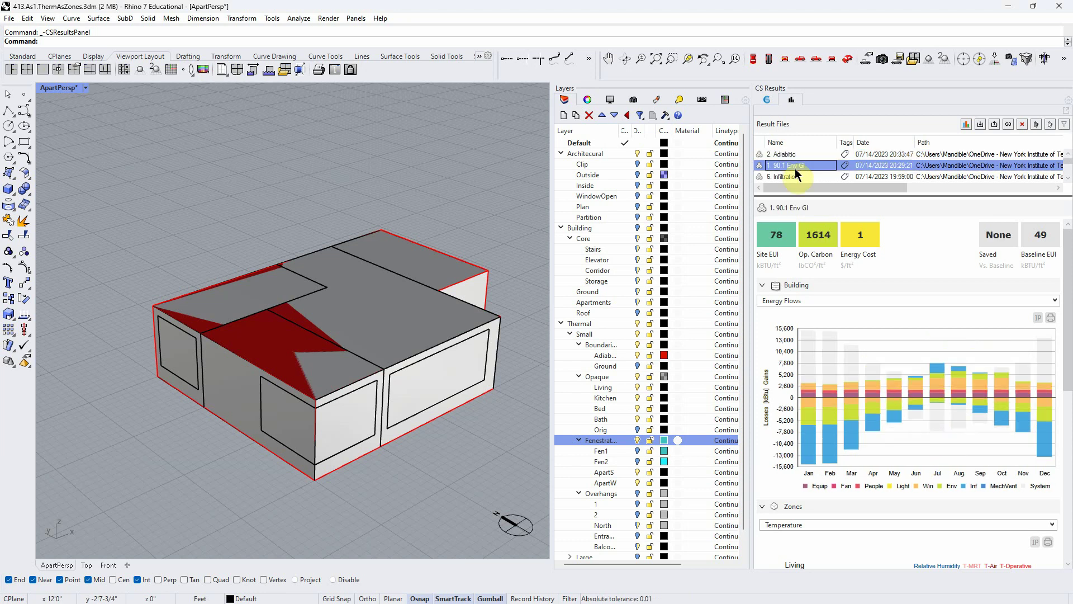
pyautogui.click(790, 329)
pyautogui.click(783, 474)
pyautogui.click(928, 397)
pyautogui.click(854, 359)
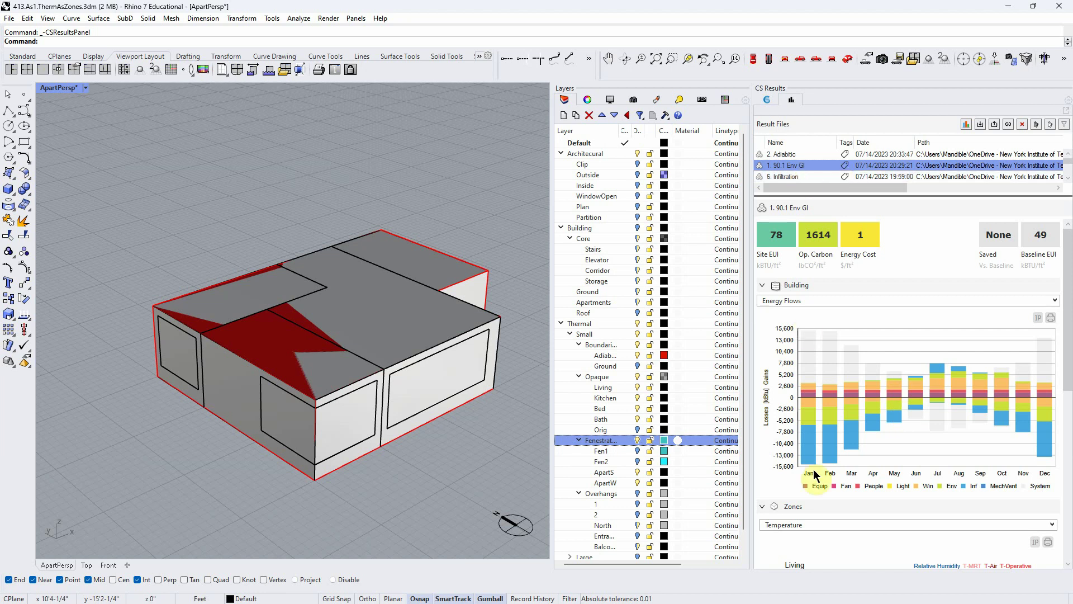
pyautogui.click(810, 446)
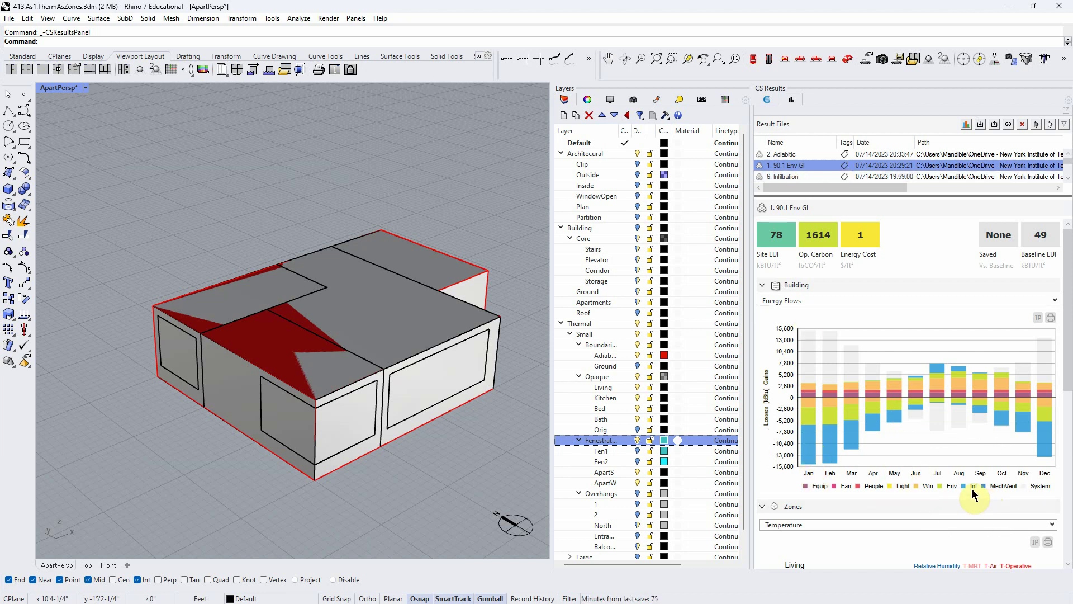
# - Review the "2. Adiabitic" result and inspect the adiabatic surfaces around the apartment model from several angles
pyautogui.click(780, 153)
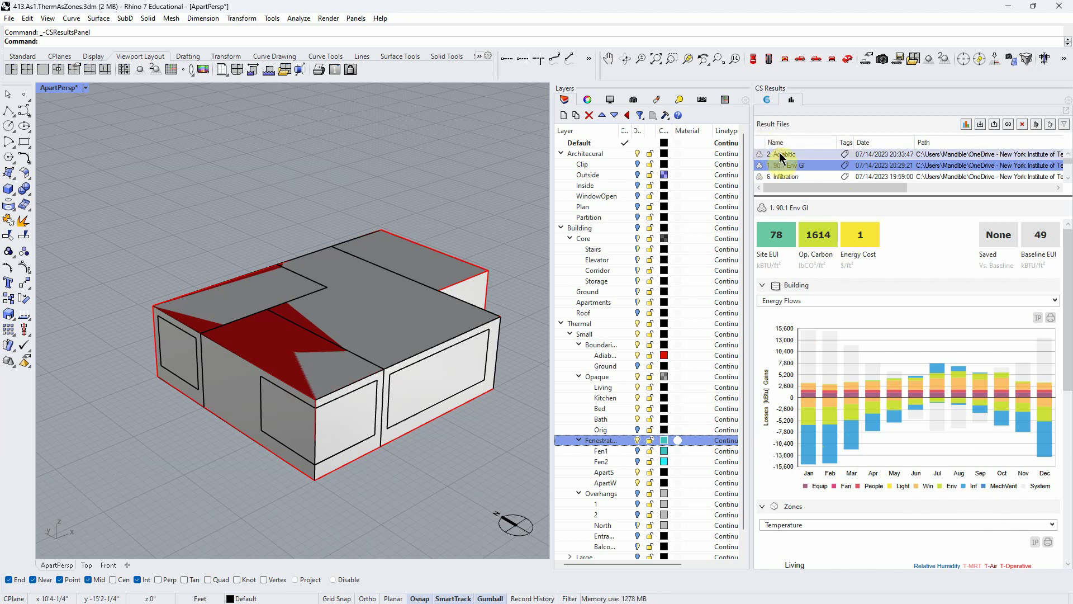
pyautogui.moveTo(393, 347); pyautogui.dragTo(403, 372, button='right')
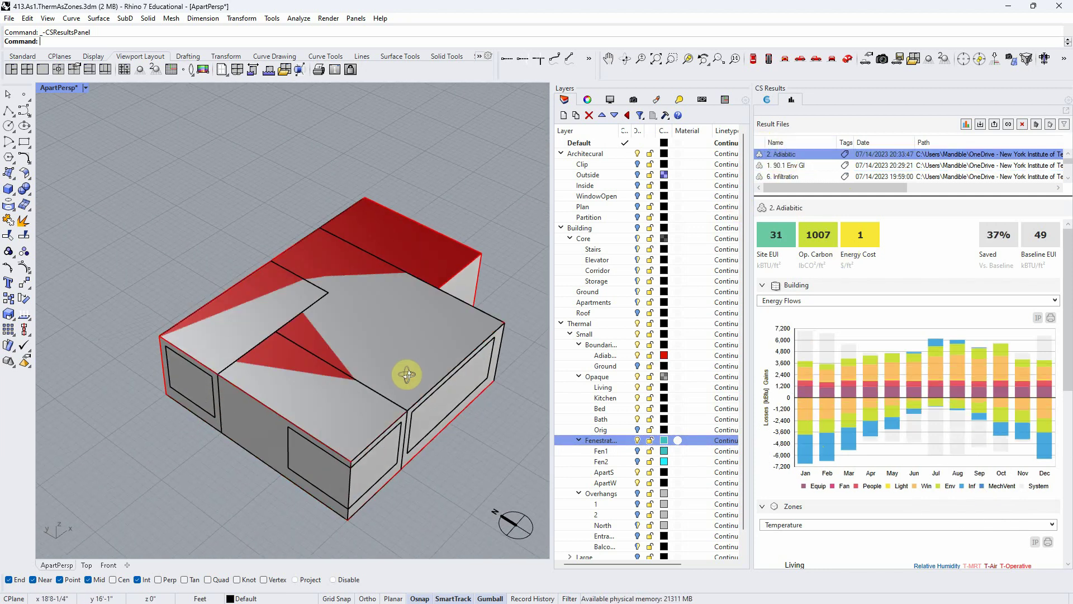
pyautogui.moveTo(407, 292); pyautogui.dragTo(450, 335, button='right')
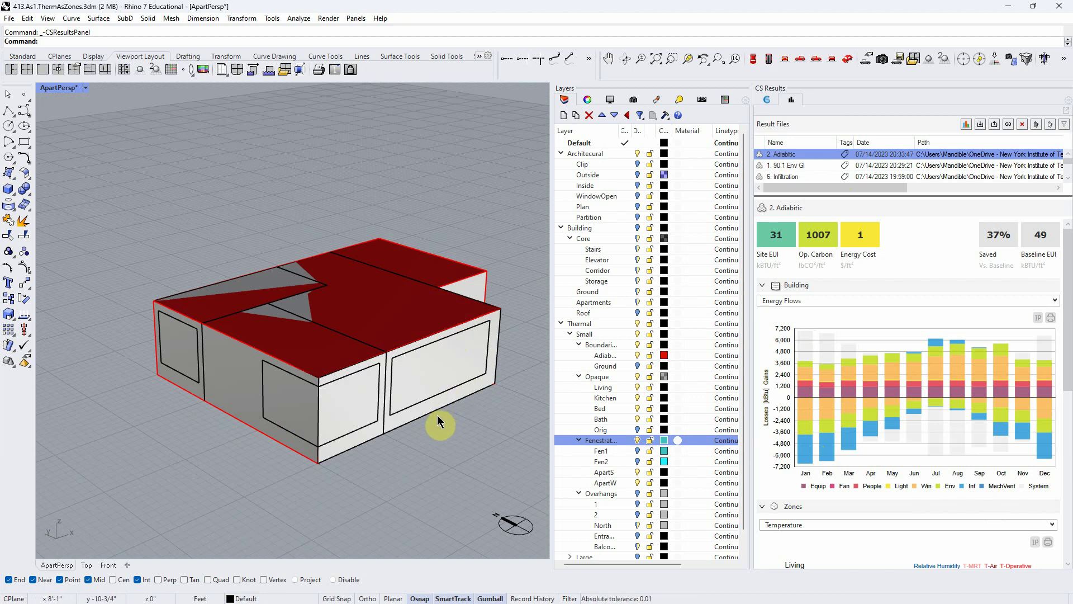
pyautogui.moveTo(431, 433); pyautogui.dragTo(426, 447, button='right')
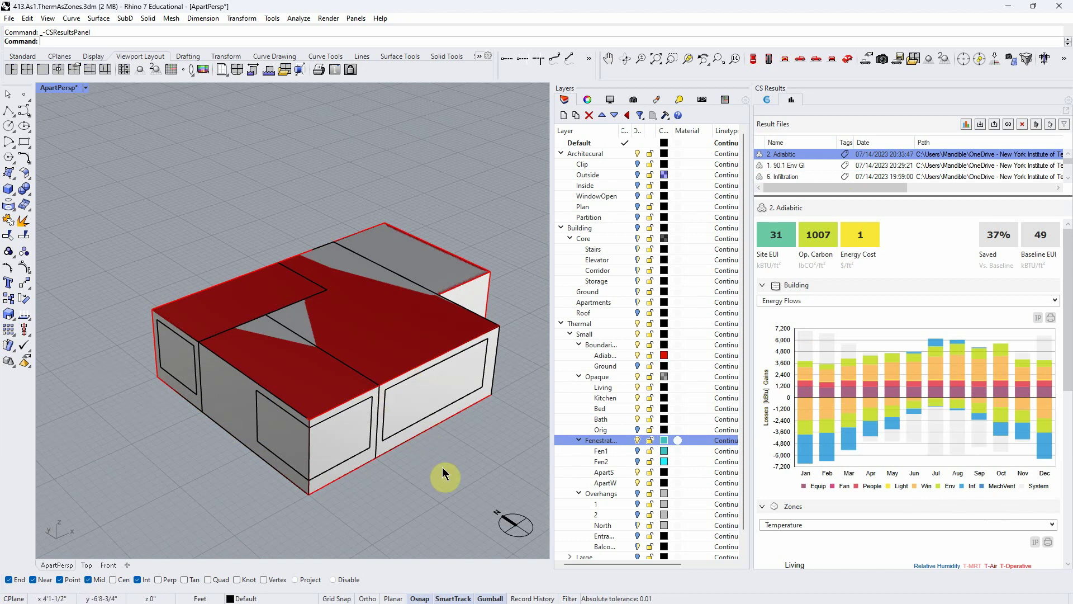
pyautogui.moveTo(371, 407); pyautogui.dragTo(455, 467, button='right')
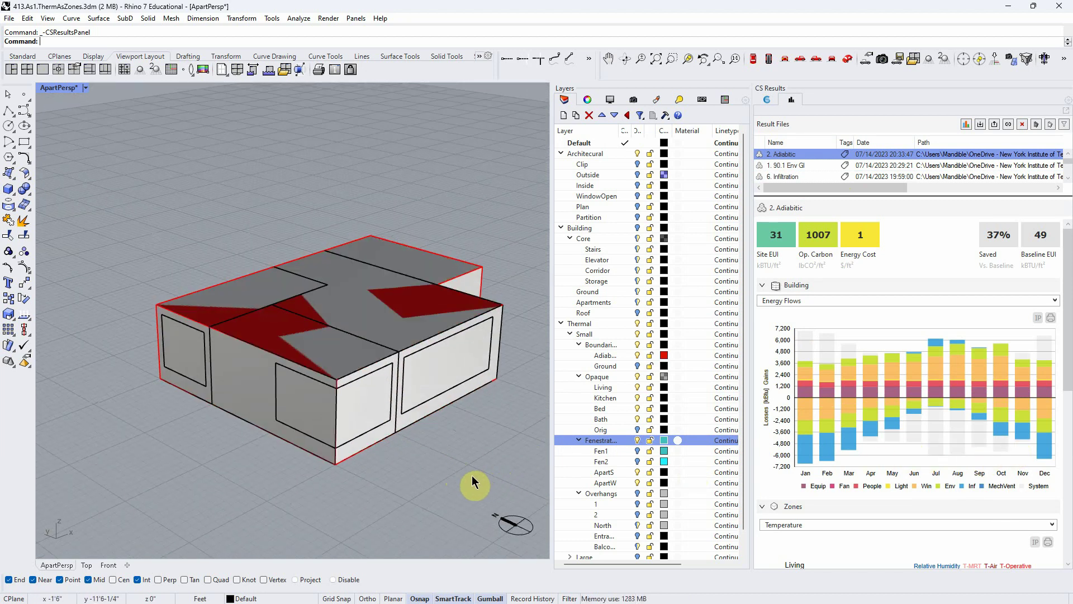
pyautogui.moveTo(472, 475); pyautogui.dragTo(448, 462, button='right')
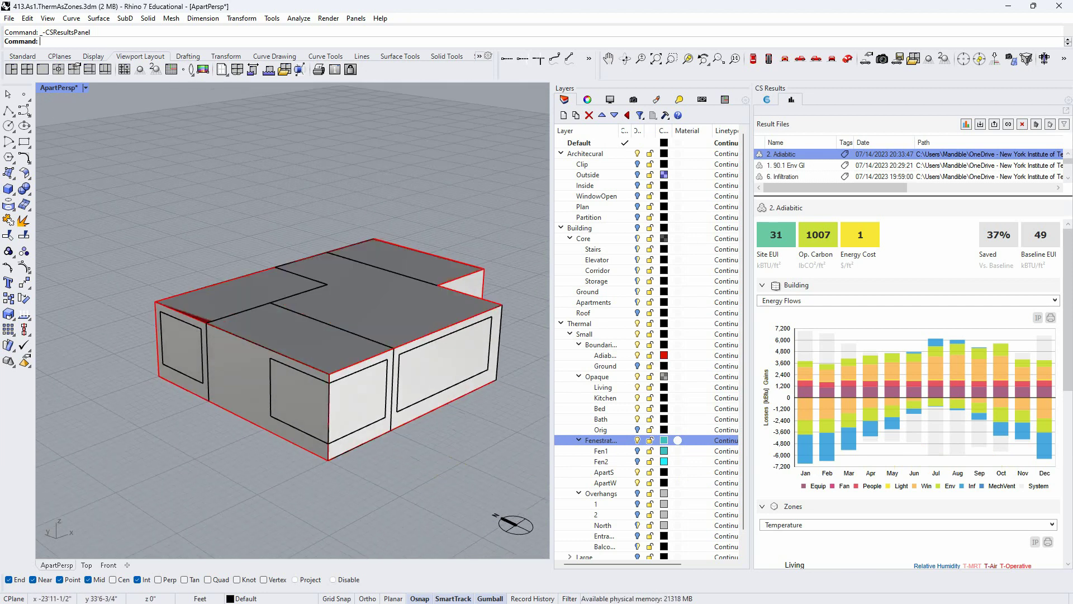
pyautogui.moveTo(233, 281); pyautogui.dragTo(334, 256, button='right')
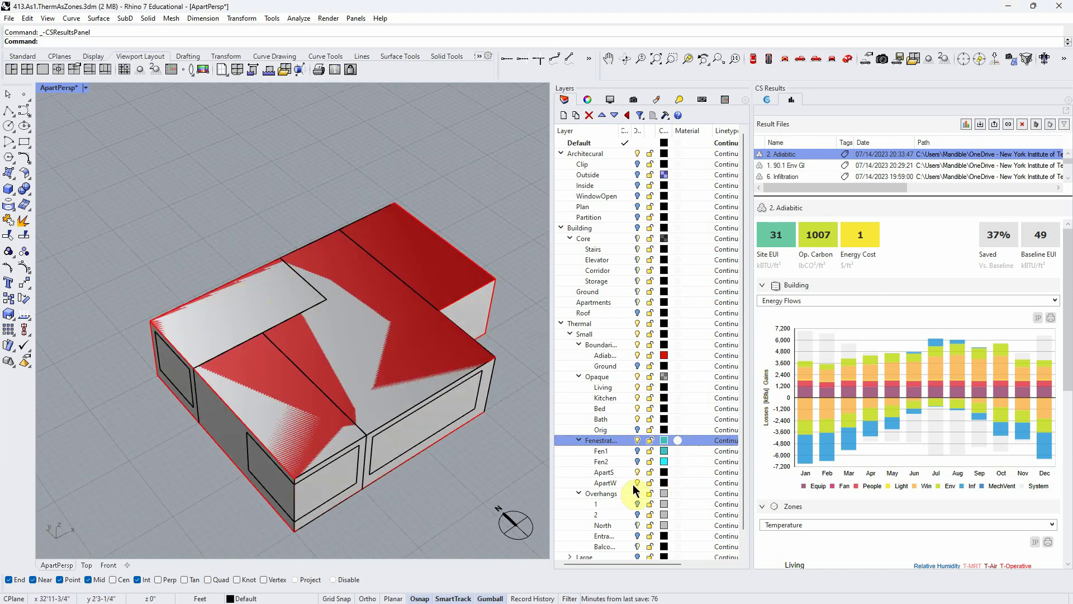
pyautogui.moveTo(545, 492)
pyautogui.mouseDown(button='right')
pyautogui.moveTo(443, 496)
pyautogui.moveTo(539, 476)
pyautogui.mouseUp(button='right')
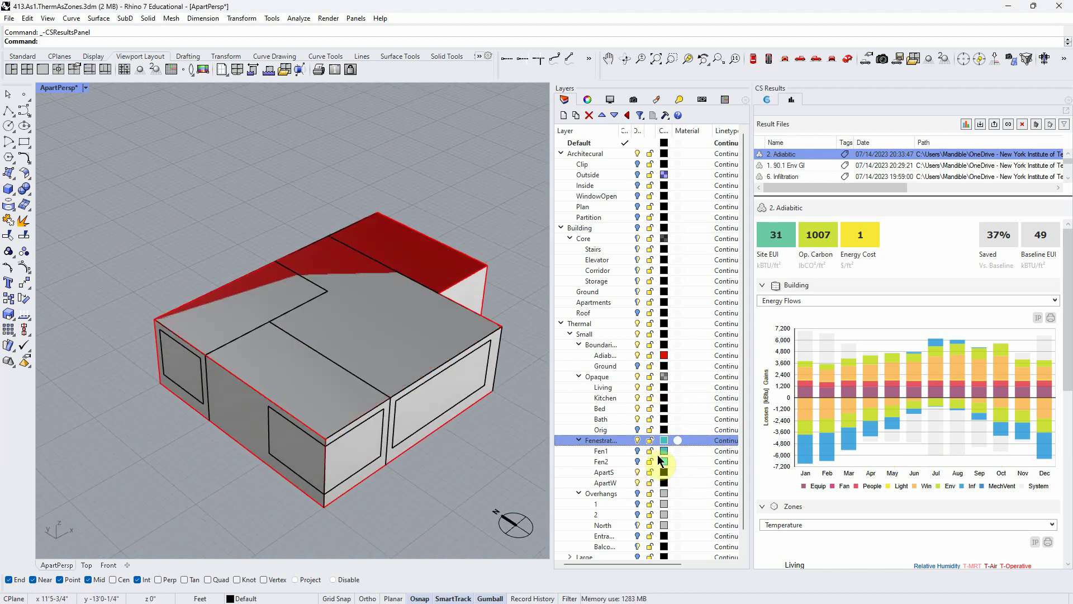
# - Hide the adiabatic boundary layer so only the thermal zones and windows are displayed
pyautogui.click(637, 355)
pyautogui.moveTo(520, 425); pyautogui.dragTo(492, 431, button='right')
pyautogui.scroll(-3, 448, 443)
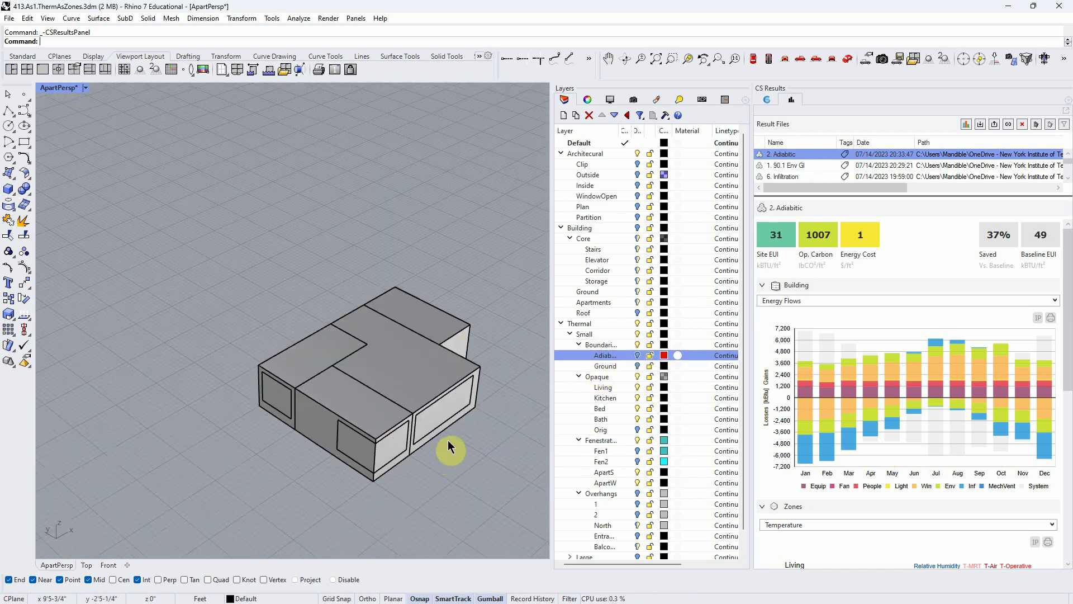
pyautogui.scroll(3, 452, 439)
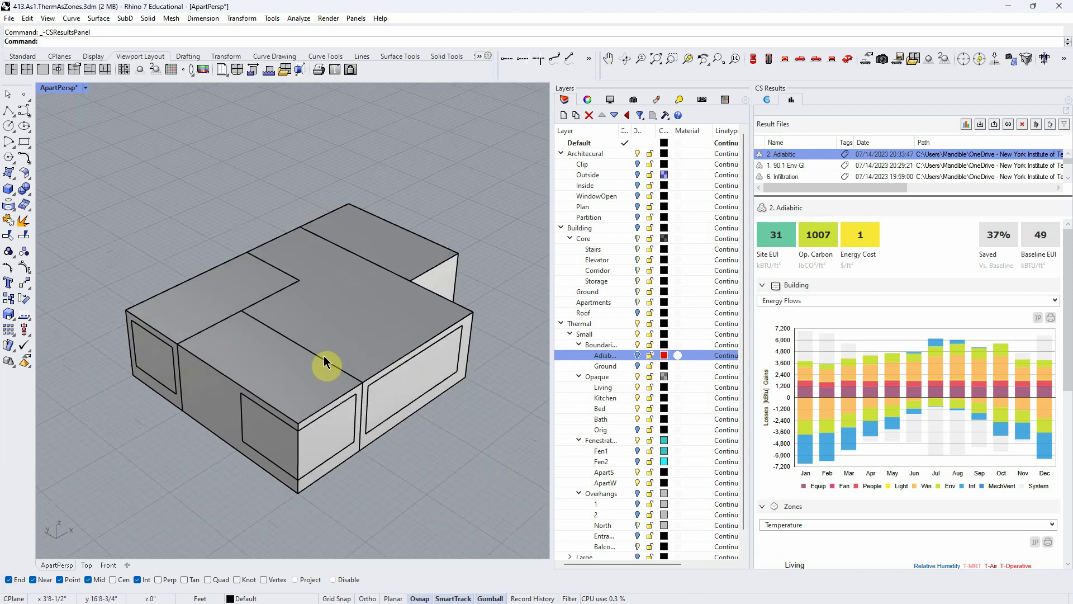
# - Inspect the living and kitchen zone volumes by selecting each in the model, leaving nothing selected
pyautogui.click(264, 380)
pyautogui.click(403, 244)
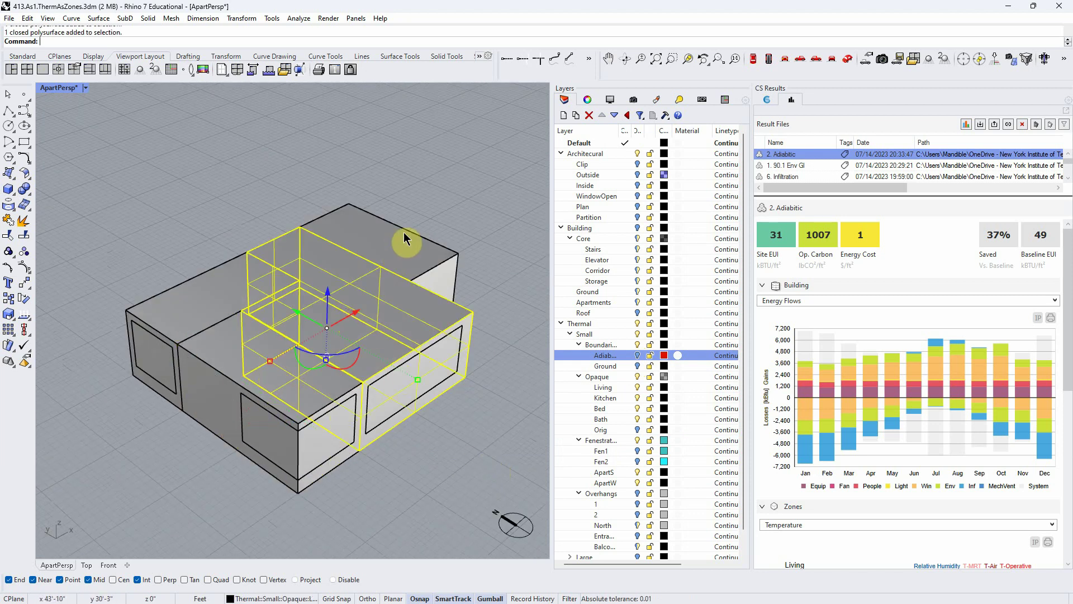
pyautogui.click(468, 433)
pyautogui.moveTo(468, 431); pyautogui.dragTo(465, 437, button='right')
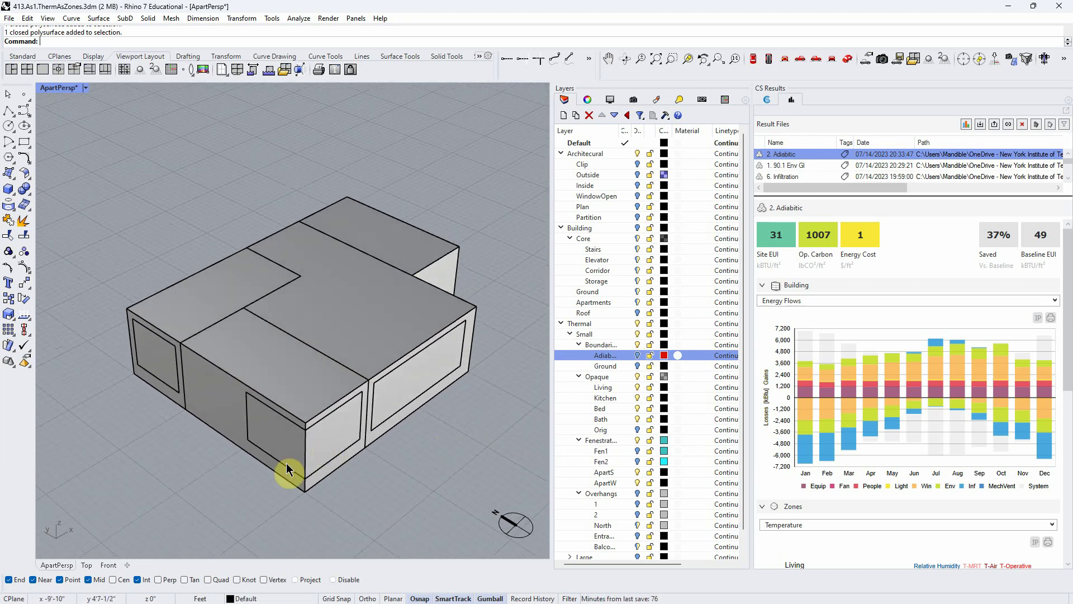
pyautogui.click(222, 316)
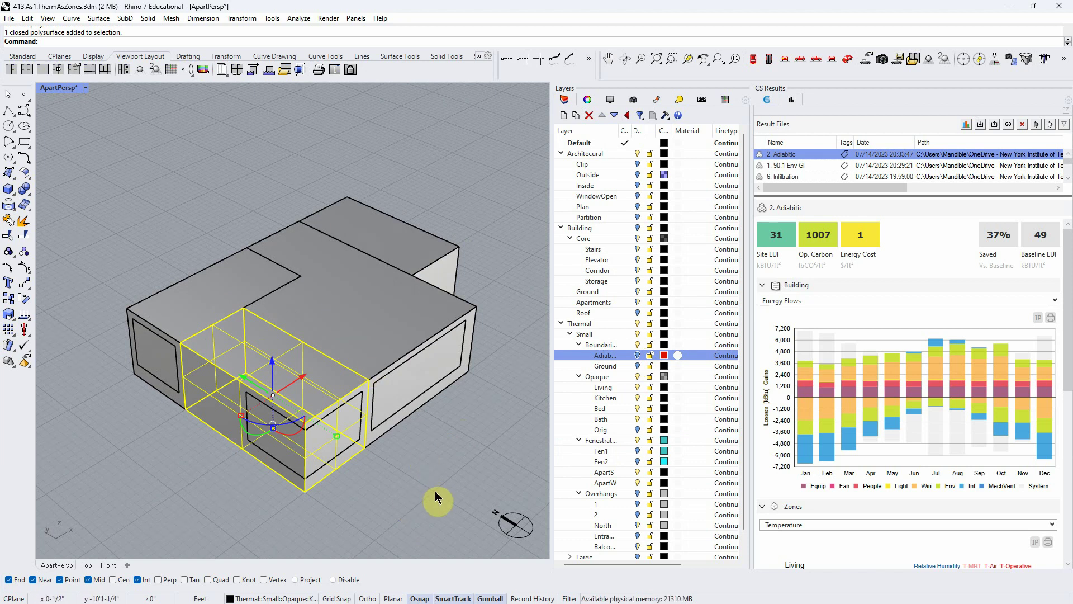
pyautogui.click(398, 504)
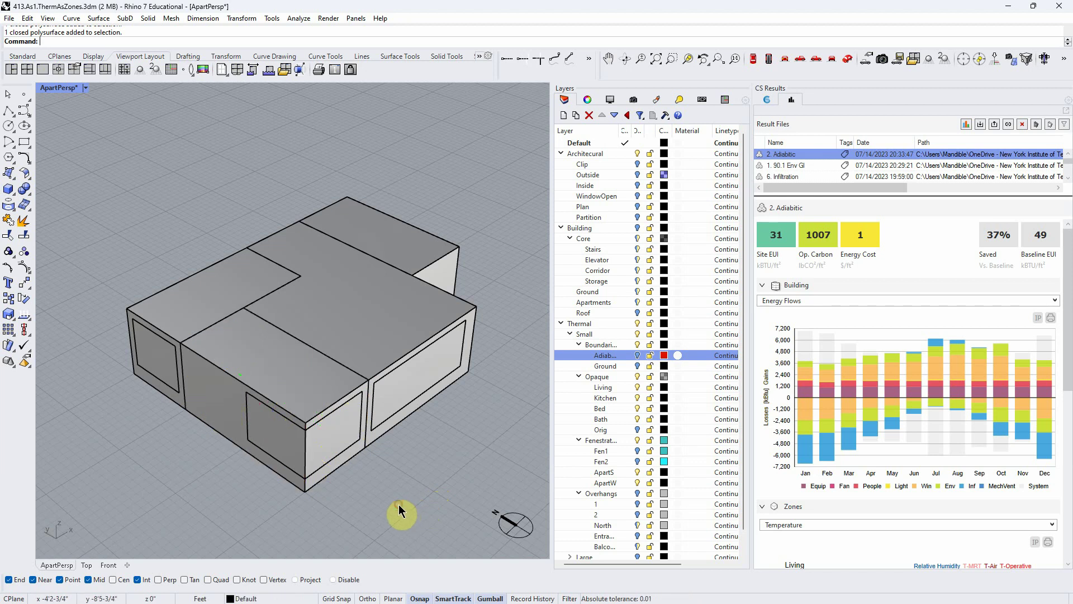
pyautogui.click(331, 426)
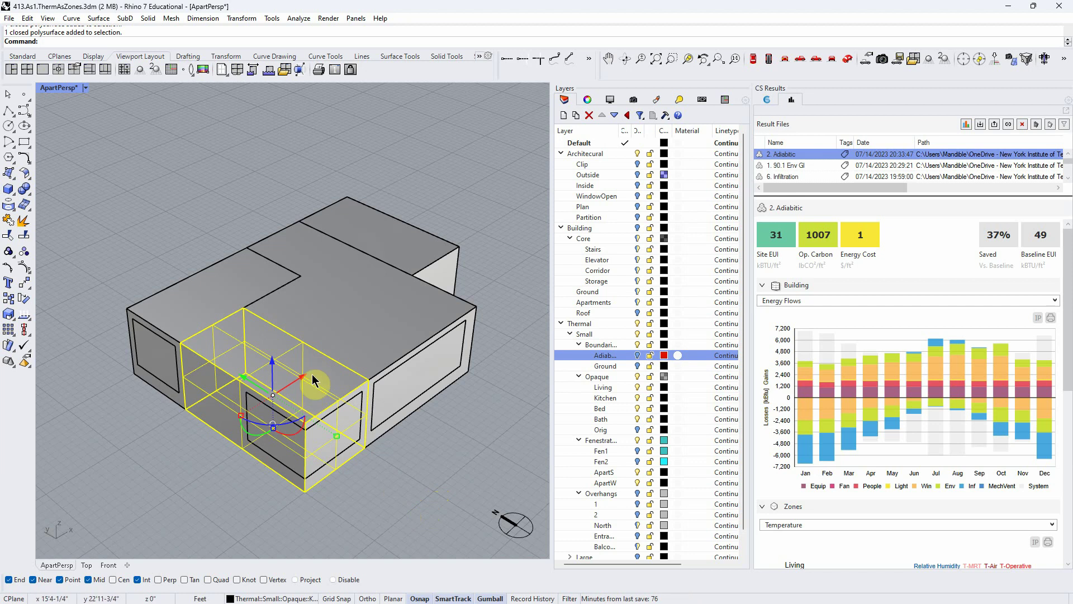
pyautogui.click(431, 453)
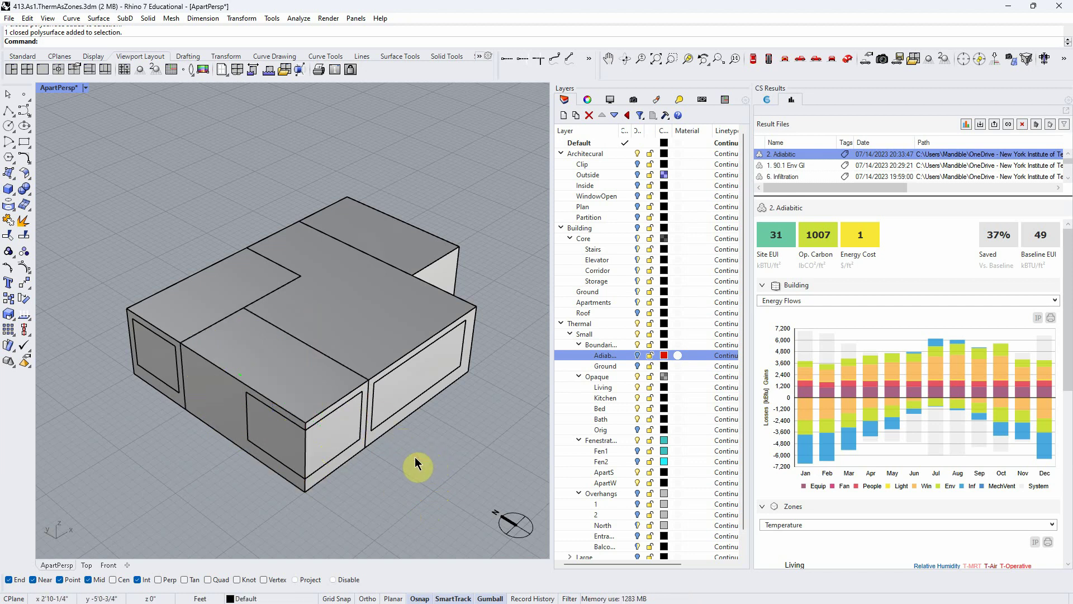
# - Apply the ClimateStudio MultifamilyHousing Kitchen template to the WKitchen zone in the Thermal Analysis workflow
pyautogui.click(767, 100)
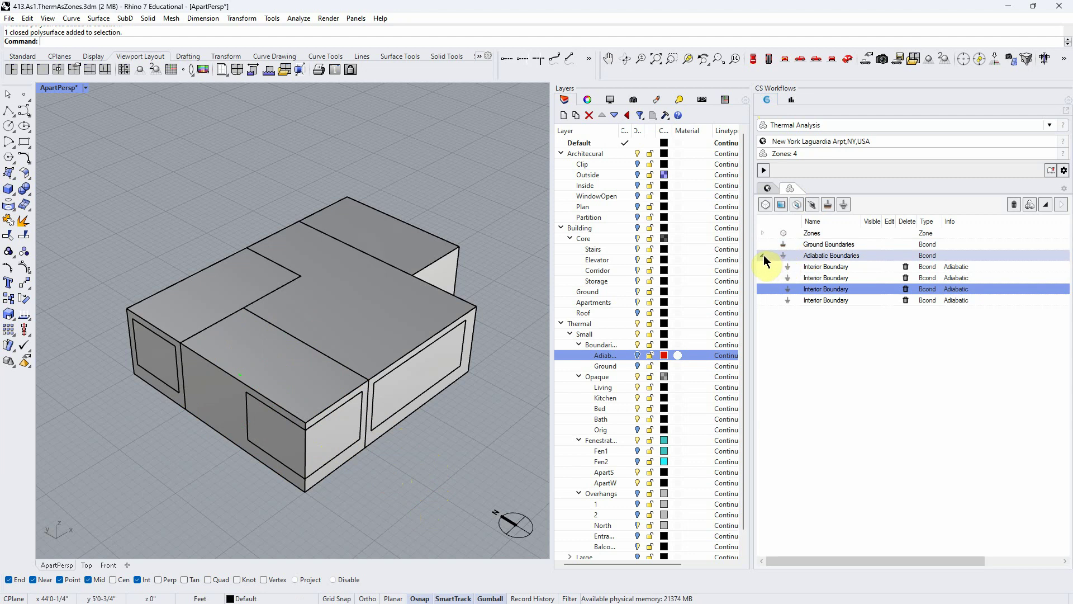
pyautogui.click(764, 233)
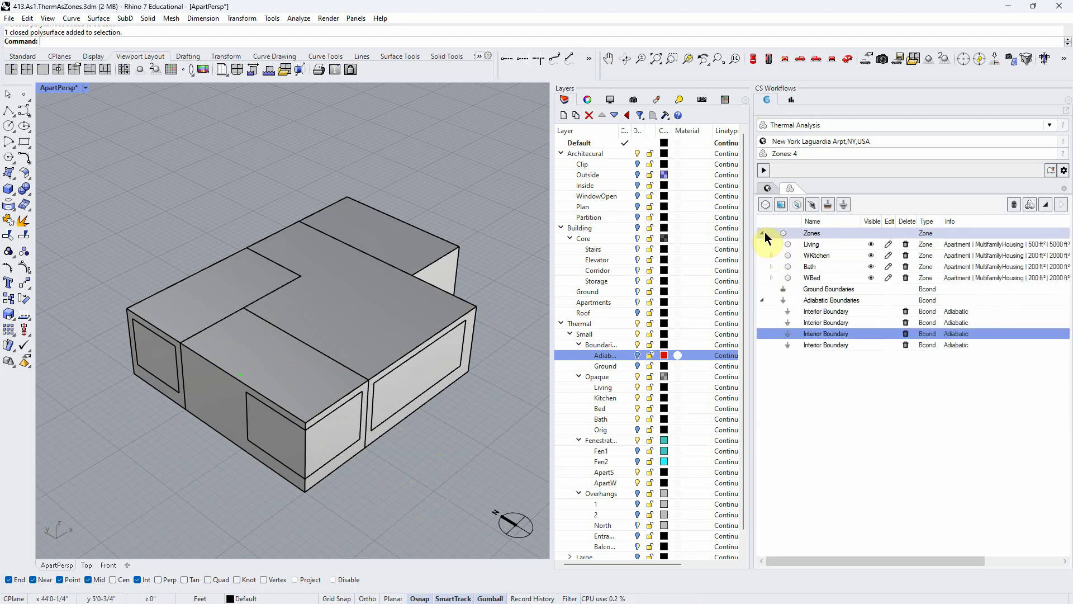
pyautogui.moveTo(474, 445); pyautogui.dragTo(457, 434, button='right')
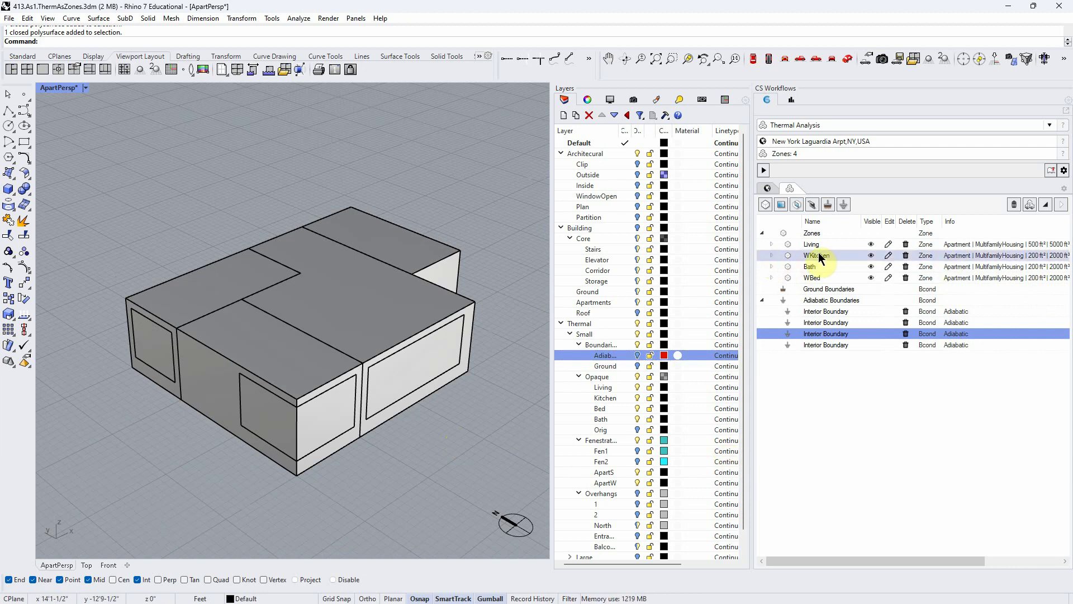
pyautogui.click(890, 255)
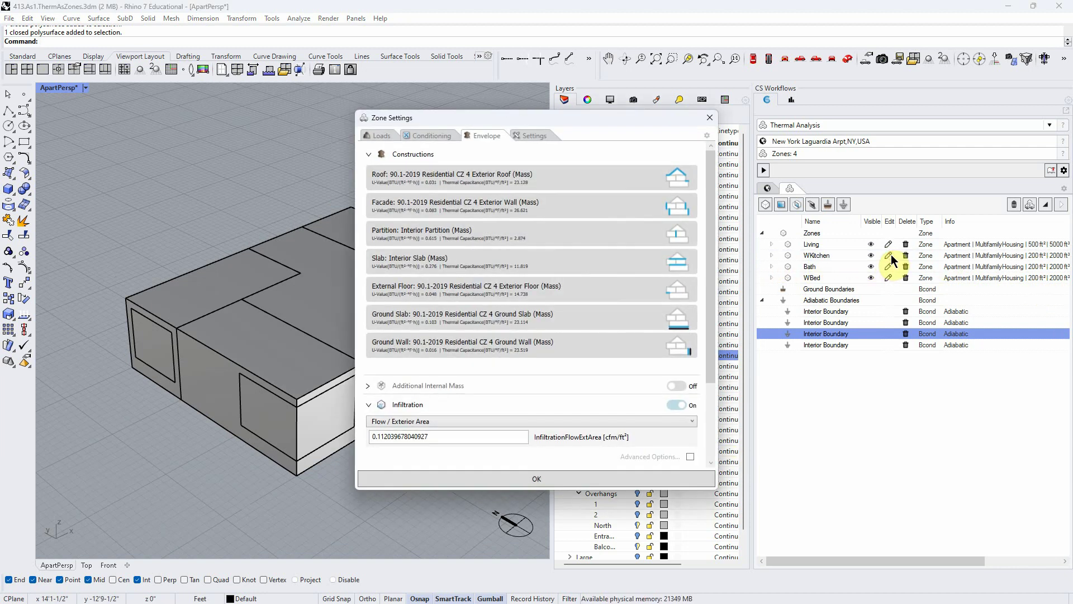
pyautogui.click(708, 136)
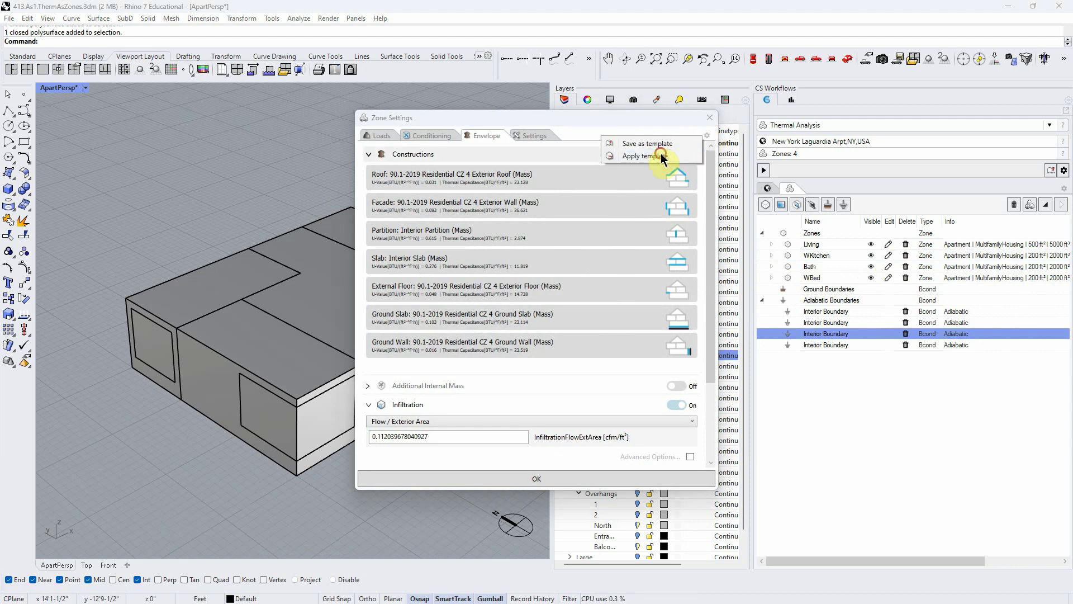
pyautogui.click(661, 156)
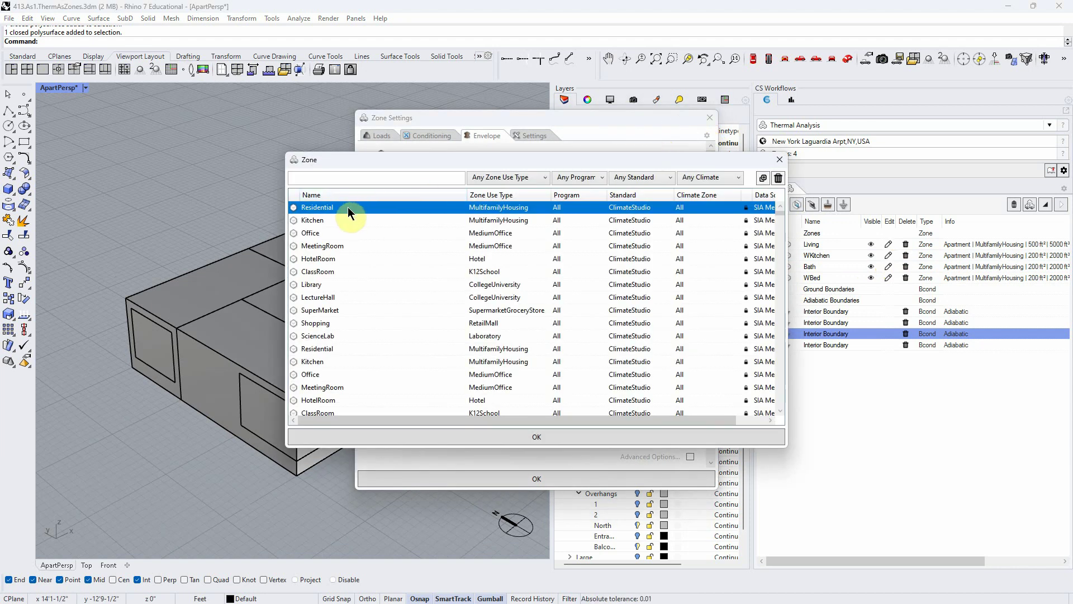
pyautogui.click(314, 221)
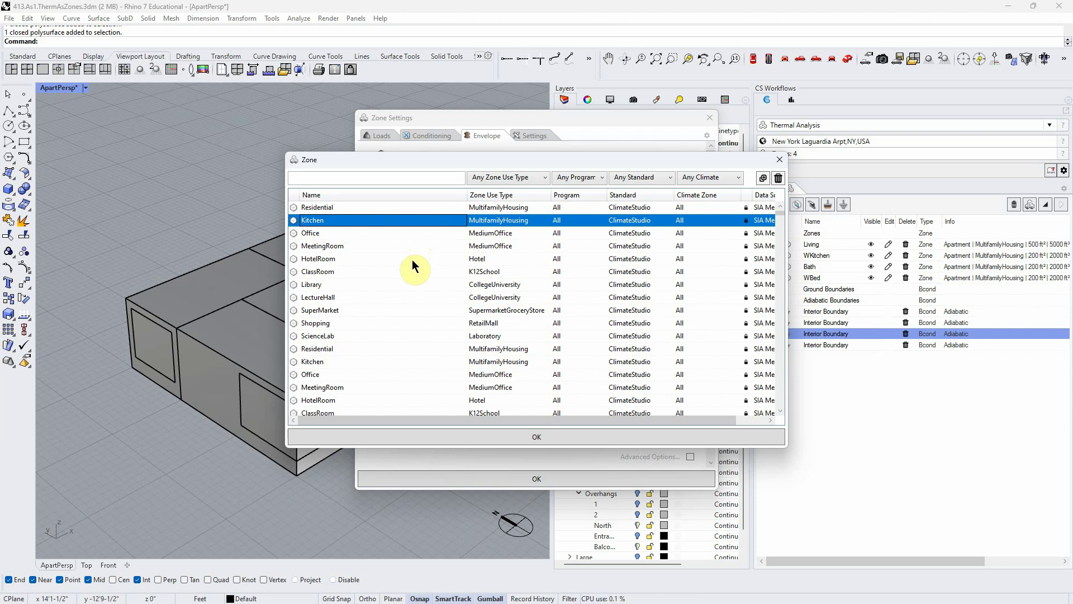
pyautogui.click(564, 440)
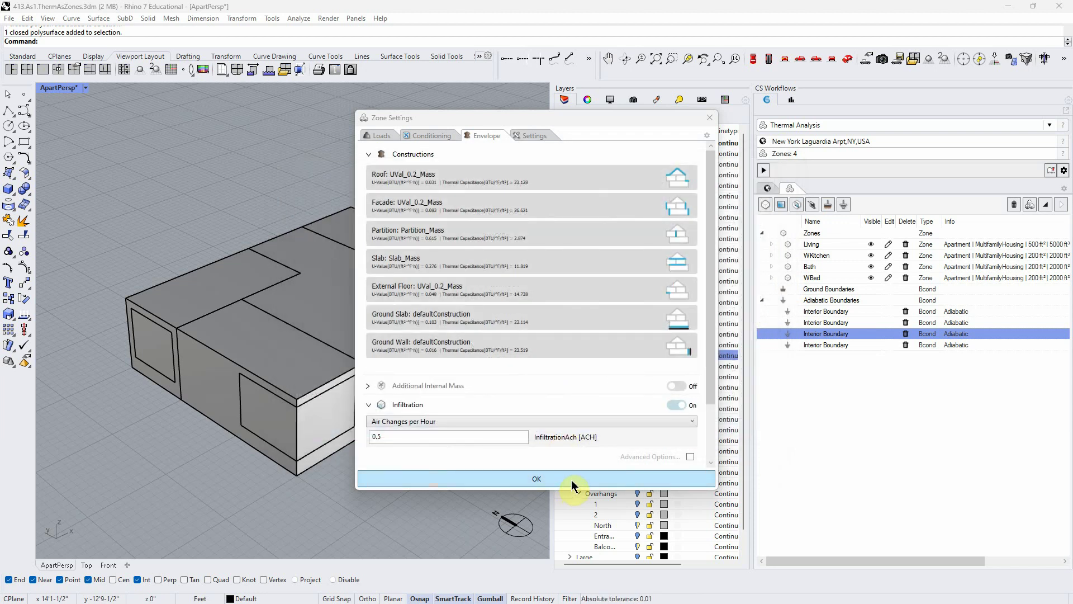
pyautogui.click(572, 480)
# - Run the thermal simulation and compare its new result with the "2. Adiabitic" result
pyautogui.click(764, 172)
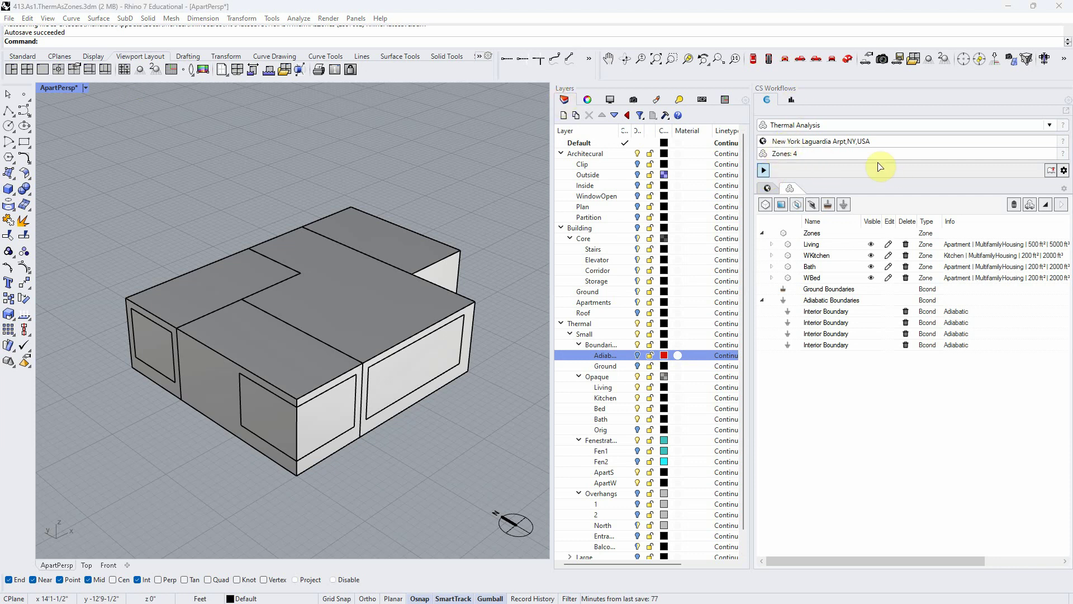
pyautogui.click(792, 101)
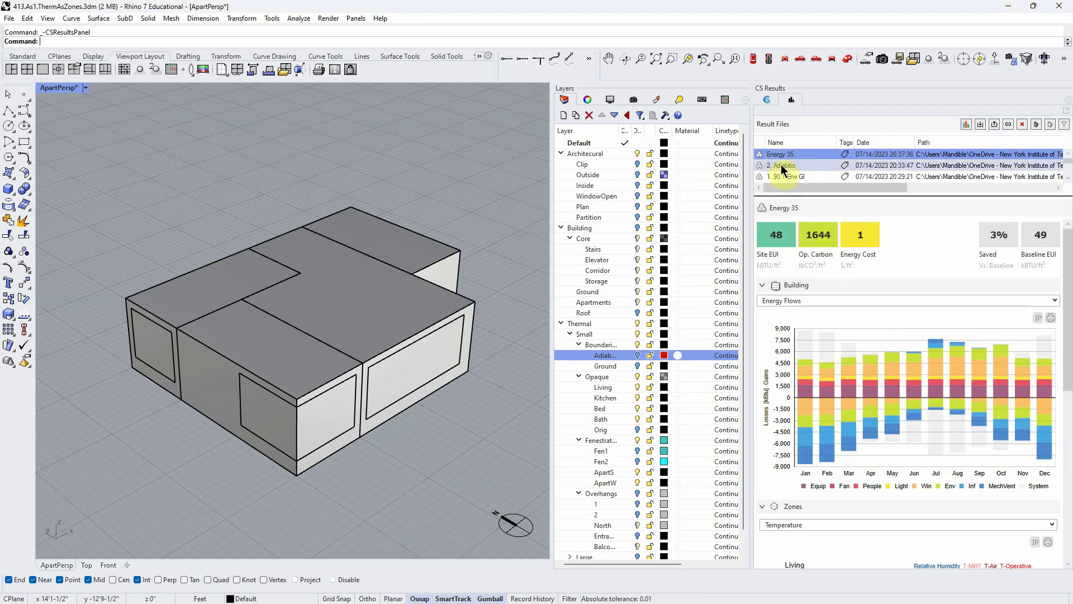
pyautogui.click(782, 165)
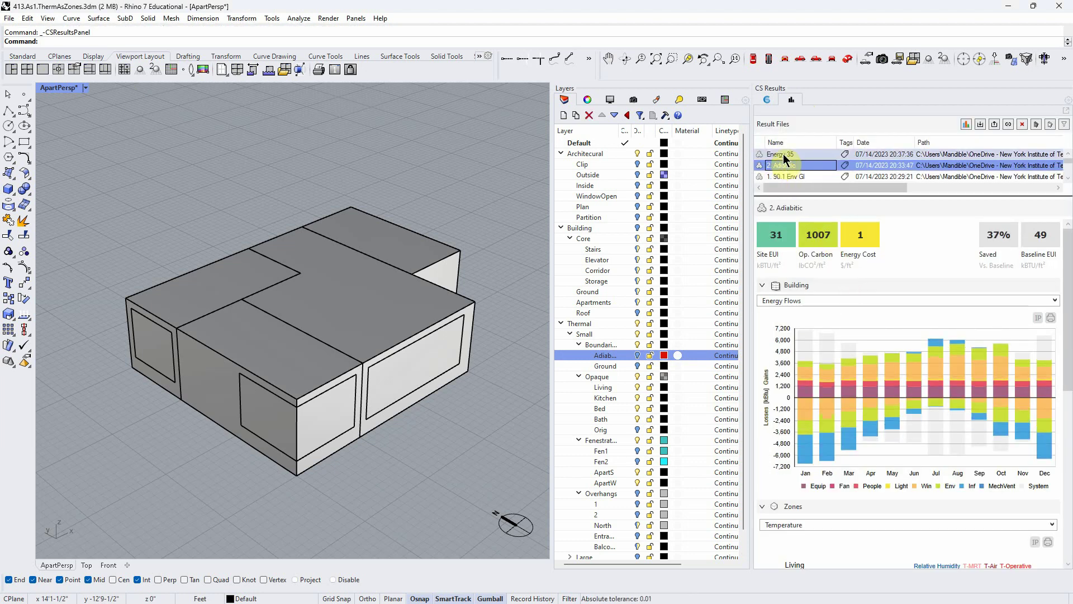
pyautogui.click(784, 153)
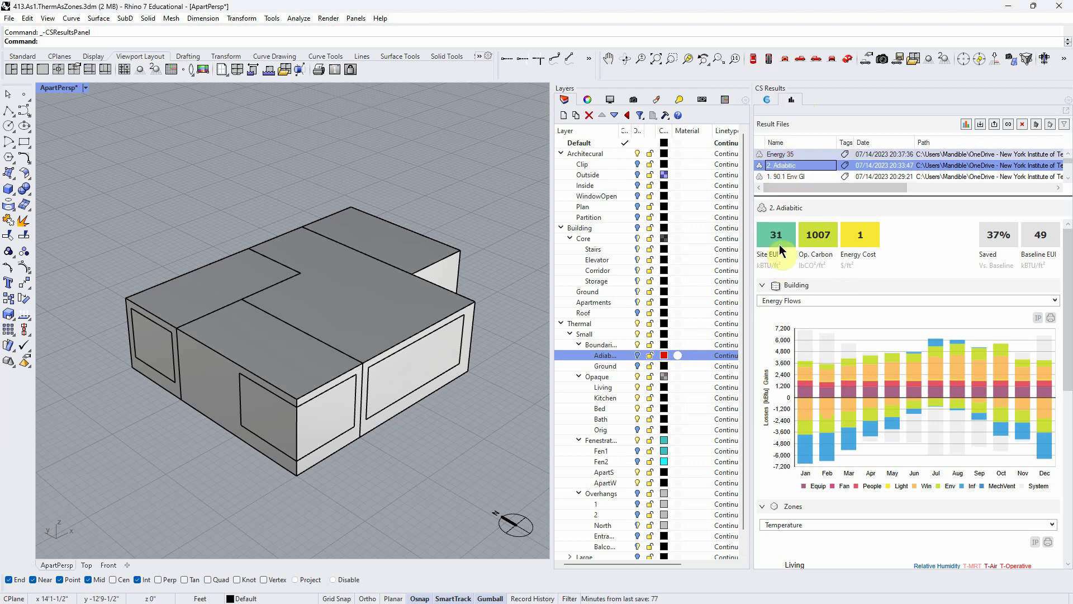
# - Try to rename the newest simulation result "3. Kitchen"
pyautogui.click(782, 154)
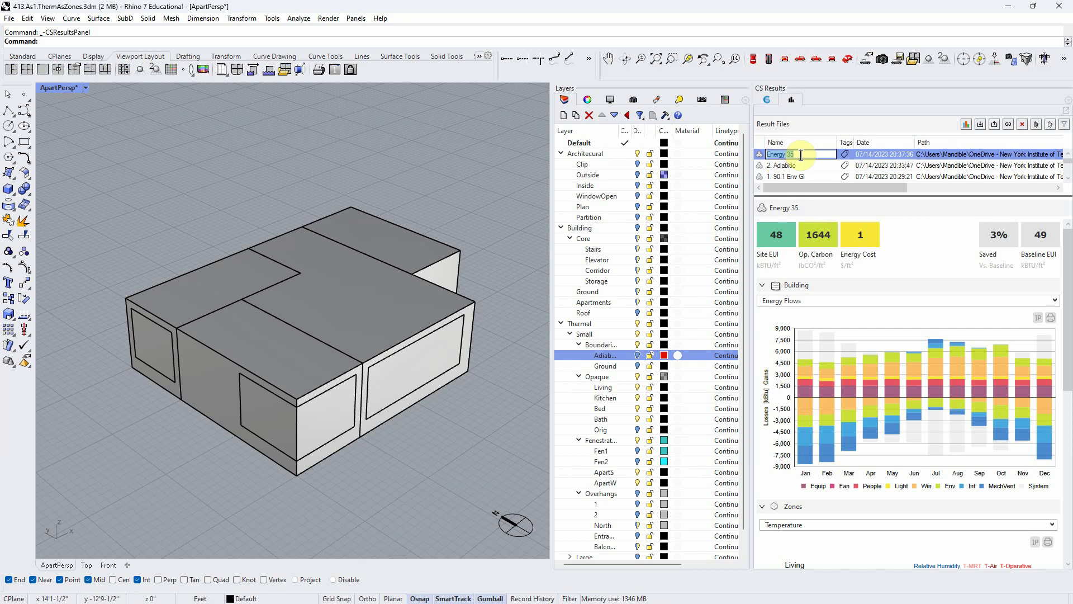
pyautogui.write('3. Kitchen')
pyautogui.press('Return')
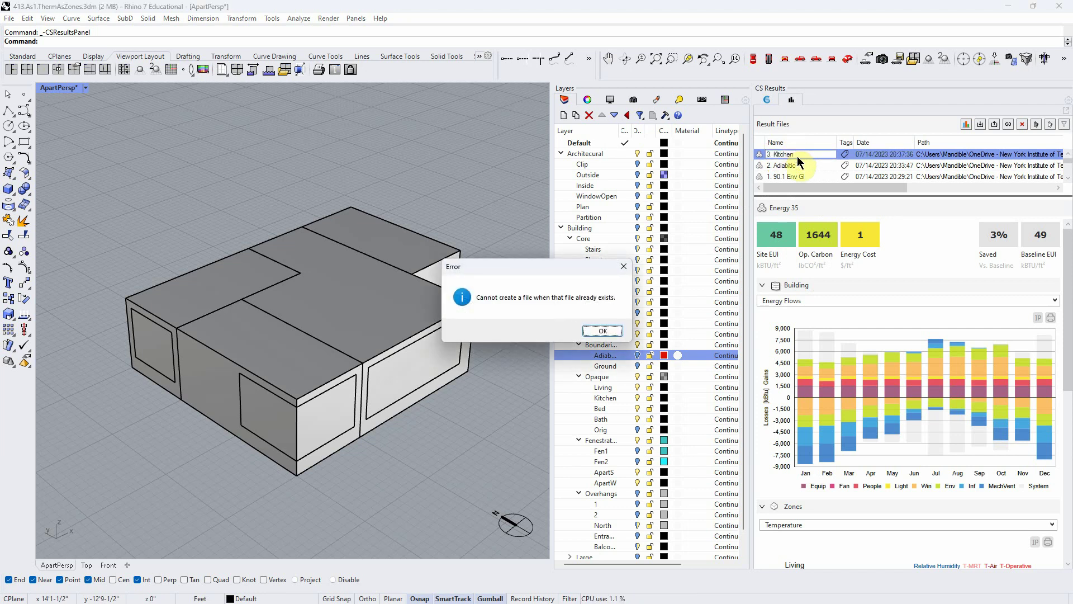
pyautogui.click(603, 331)
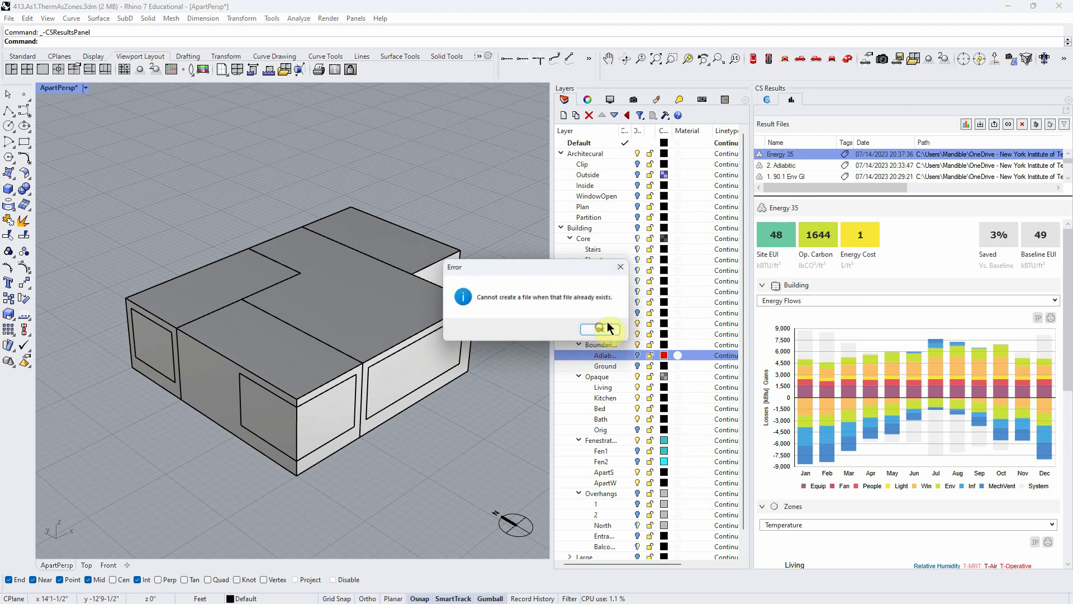
pyautogui.click(603, 331)
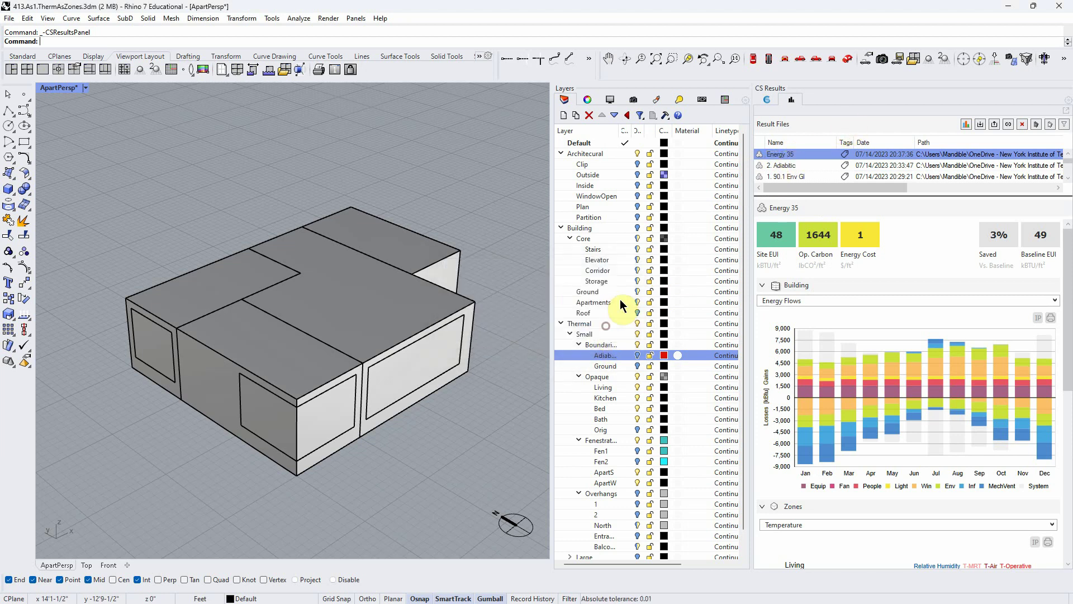
# - Rename the newest simulation result "3. Kitch"
pyautogui.doubleClick(789, 155)
pyautogui.click(799, 153)
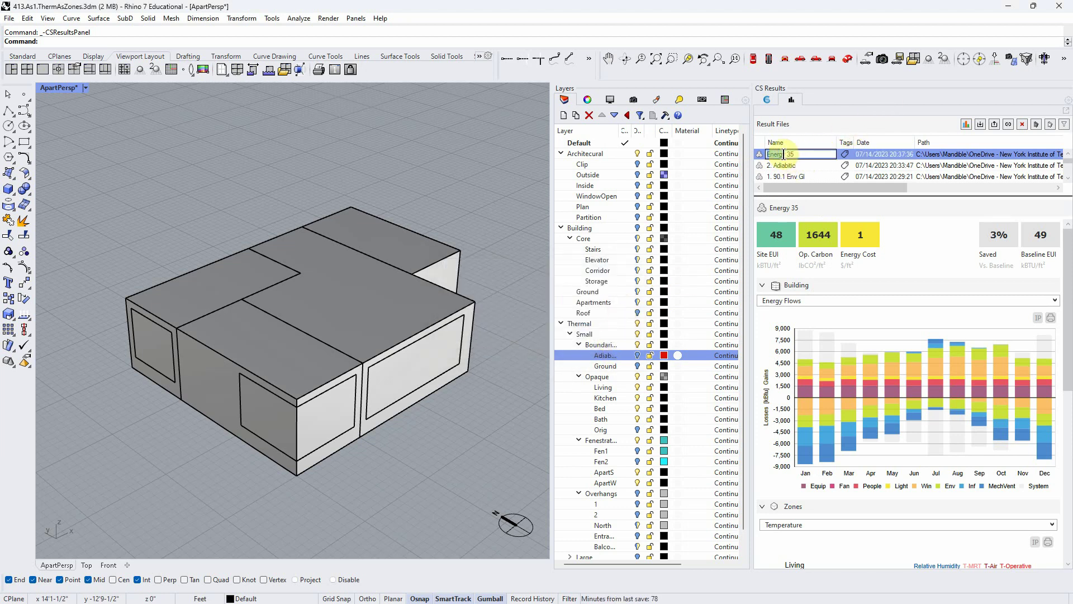
pyautogui.write('3. Kitch')
pyautogui.press('Return')
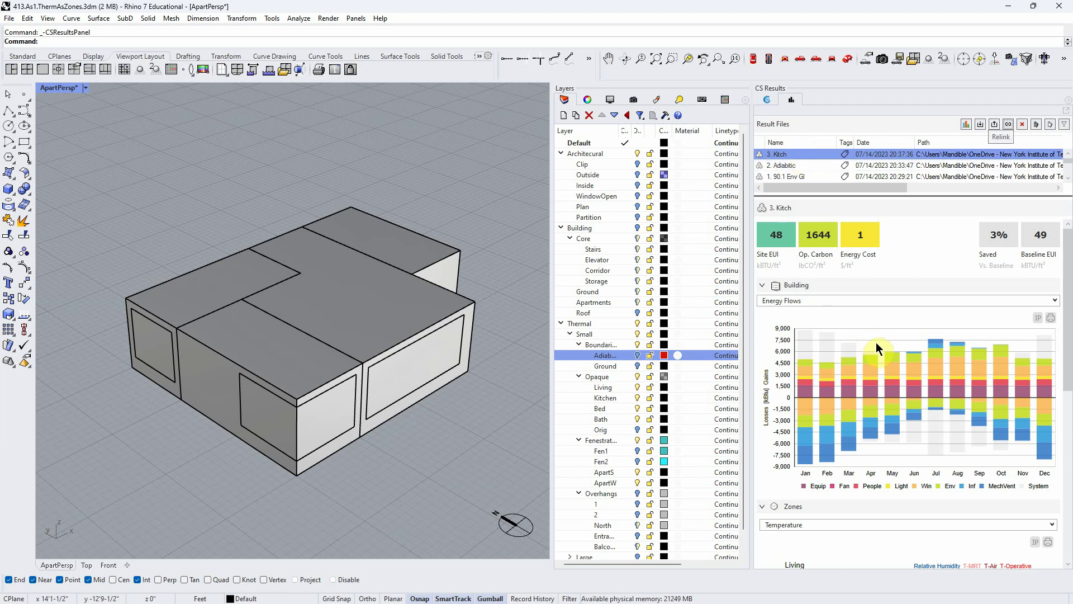
# - Compare the "2. Adiabitic" and "3. Kitch" results, and view the Energy Use and Energy Flows charts of "3. Kitch"
pyautogui.click(787, 164)
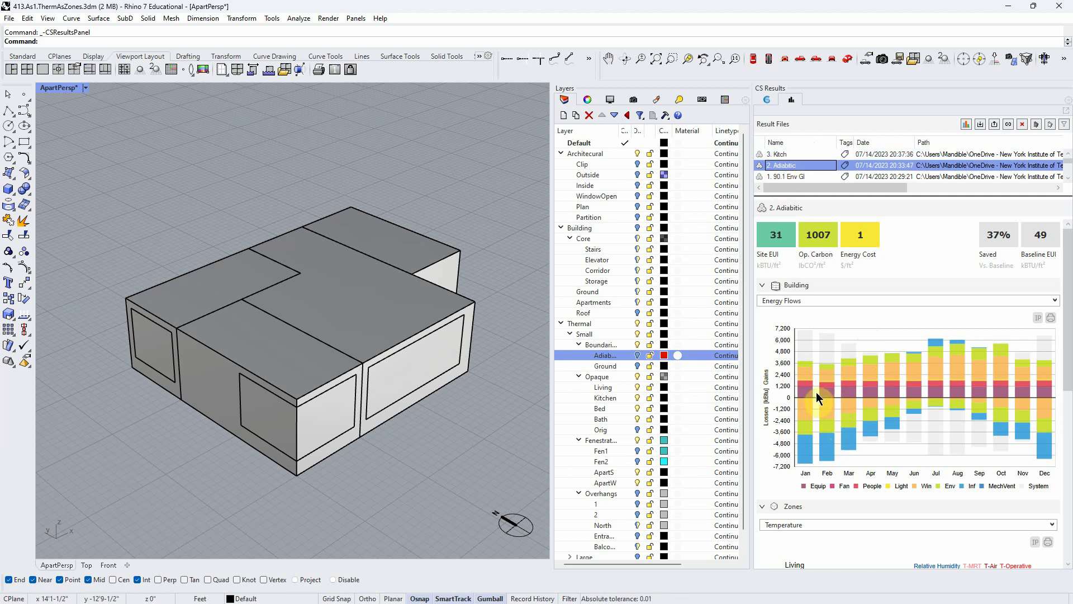
pyautogui.click(776, 153)
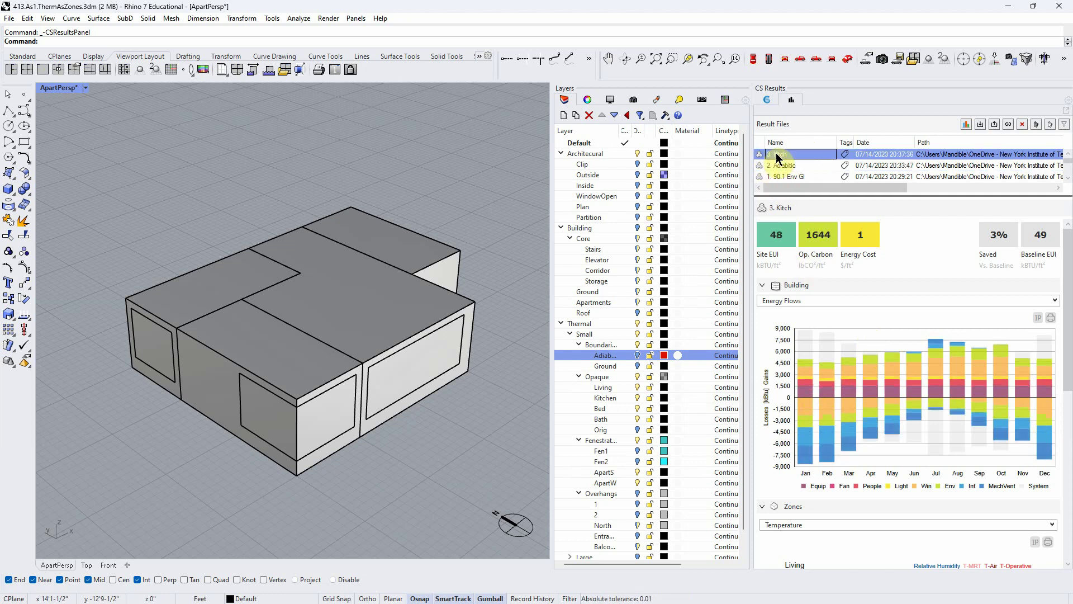
pyautogui.click(804, 389)
pyautogui.click(1052, 301)
pyautogui.click(791, 324)
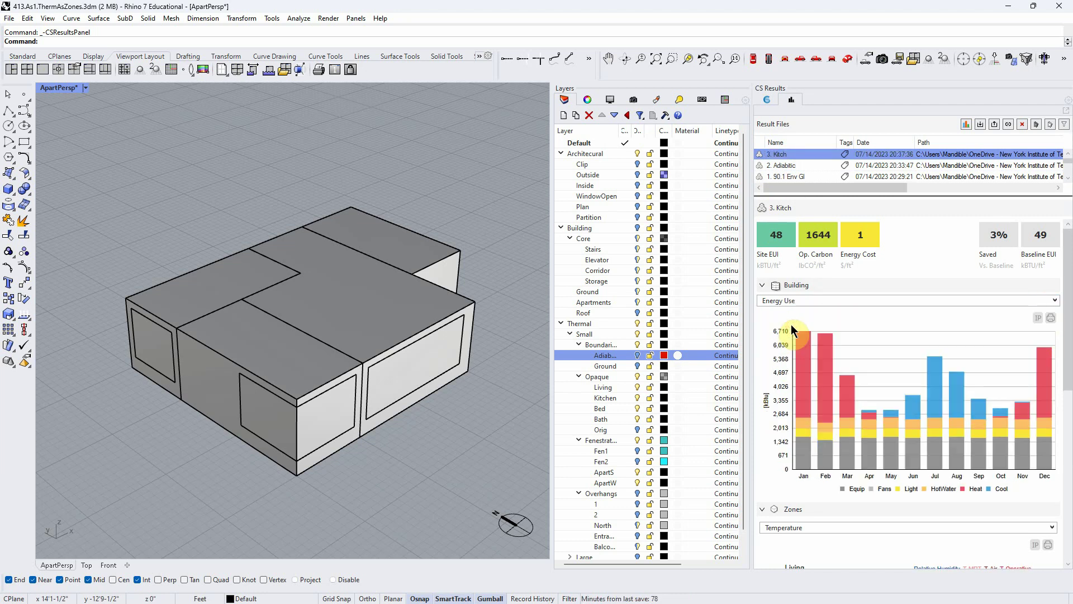
pyautogui.click(1052, 302)
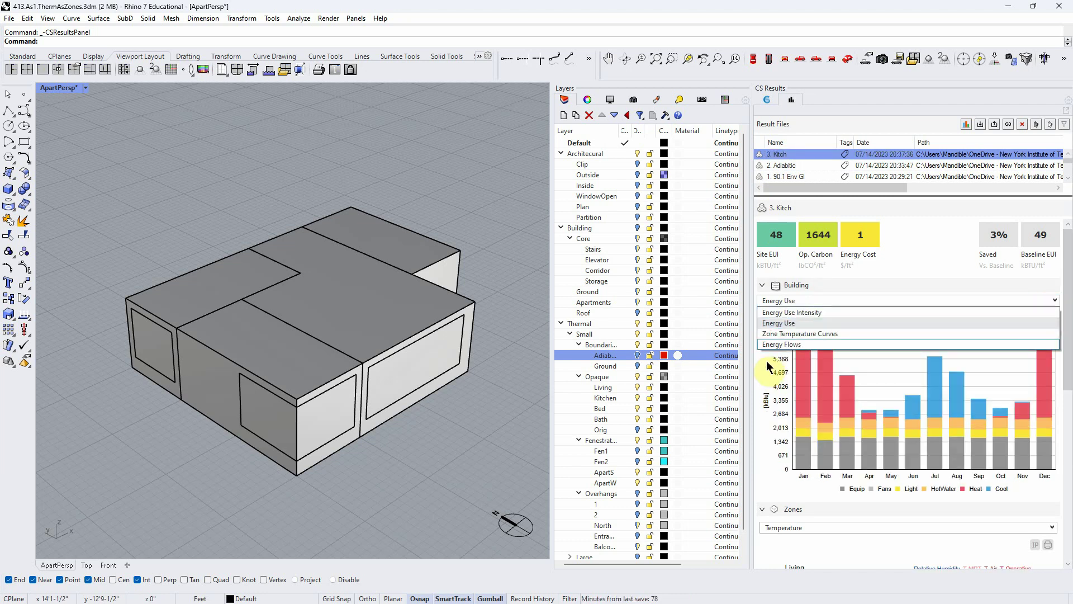
pyautogui.click(793, 343)
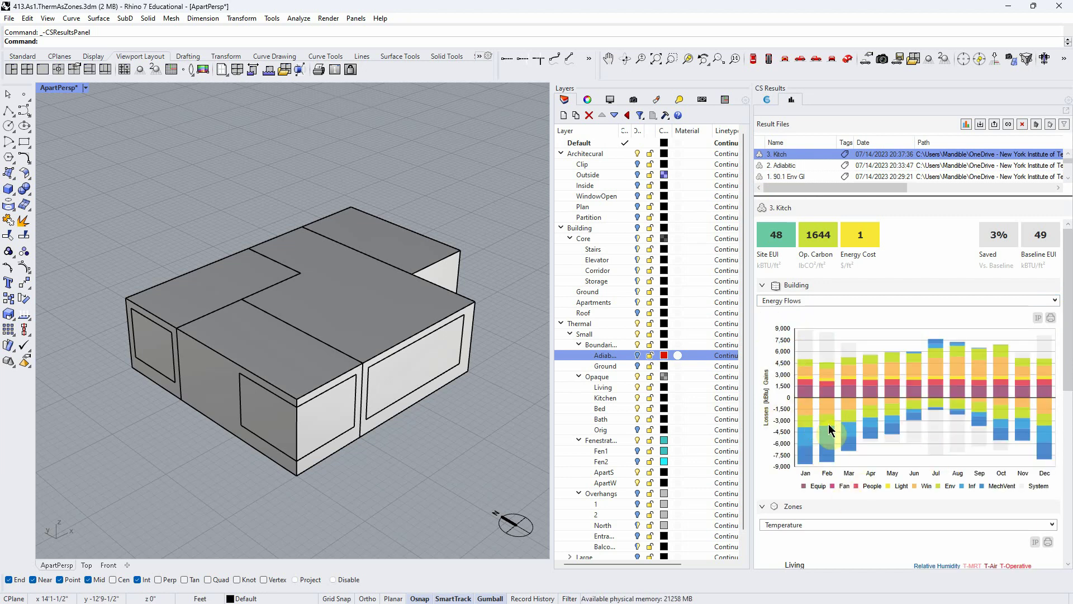
# - Examine the monthly energy gains and losses of "2. Adiabitic" against "3. Kitch" in the Energy Flows chart
pyautogui.click(790, 166)
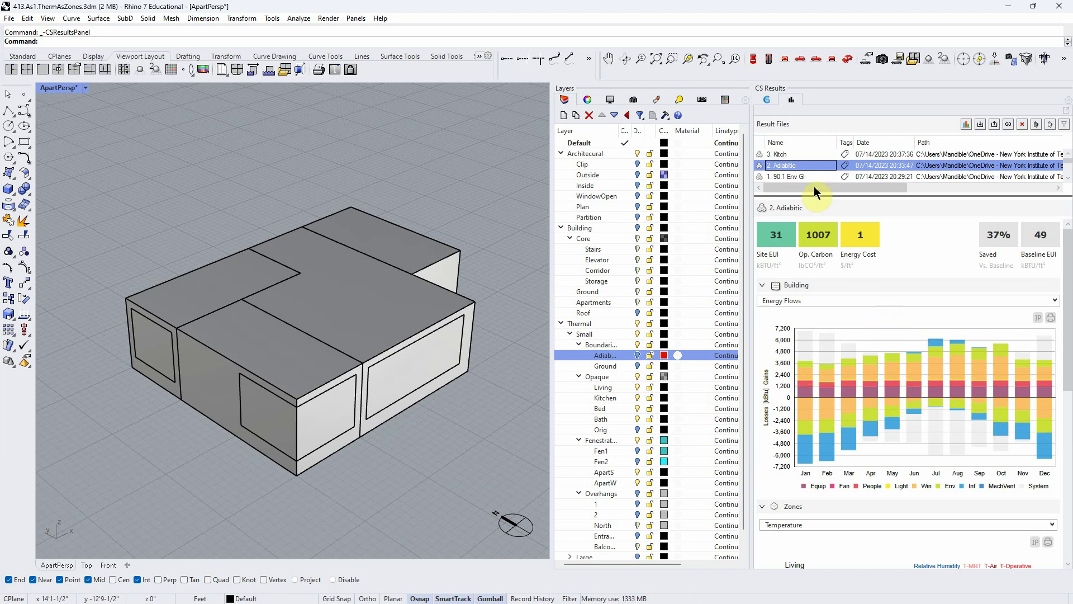
pyautogui.click(799, 153)
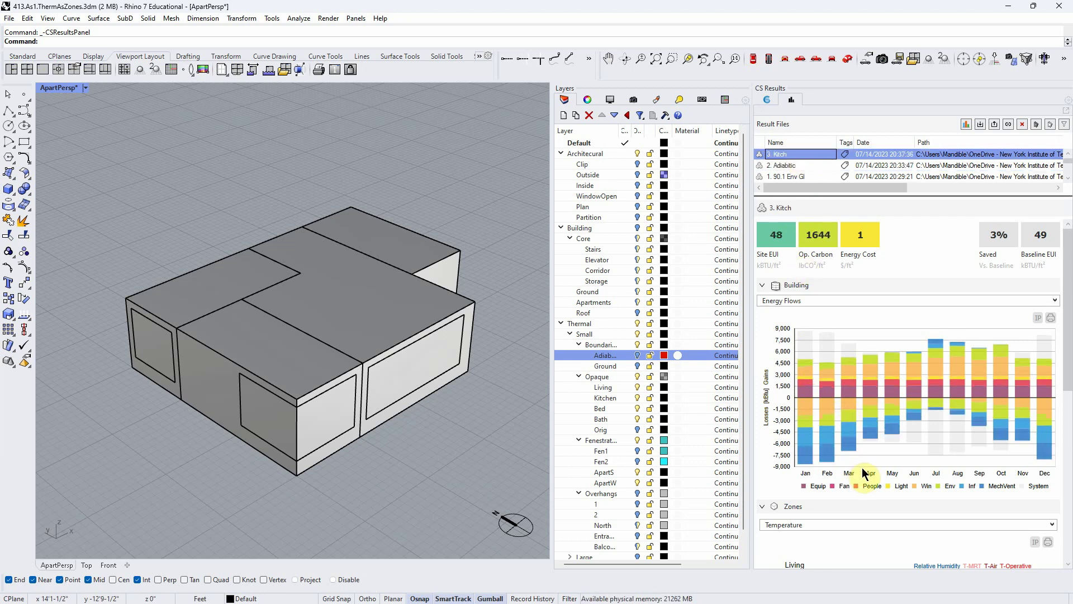
pyautogui.click(788, 166)
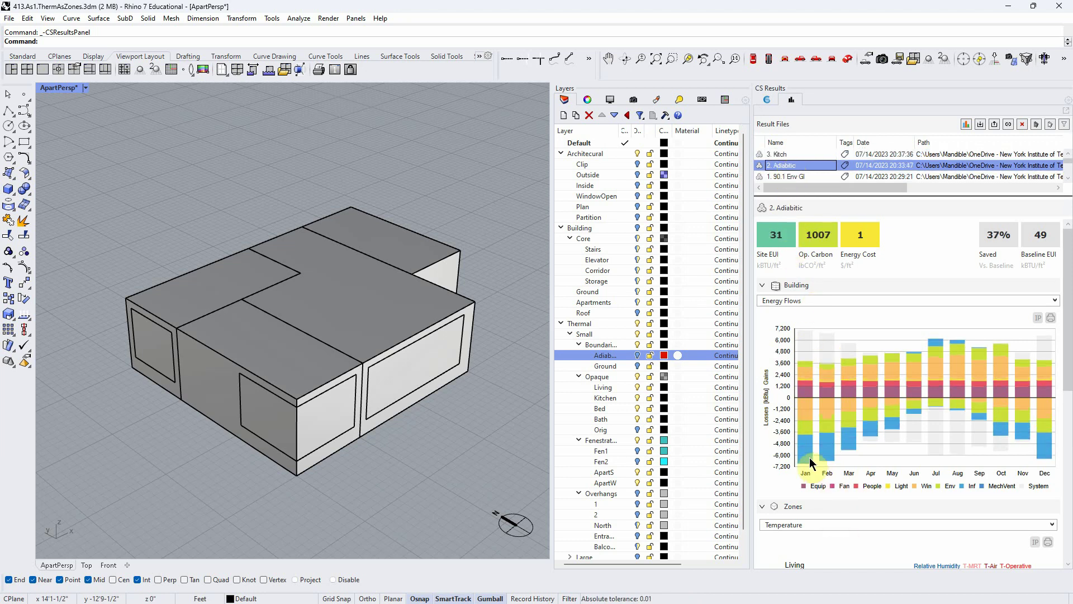
pyautogui.click(791, 166)
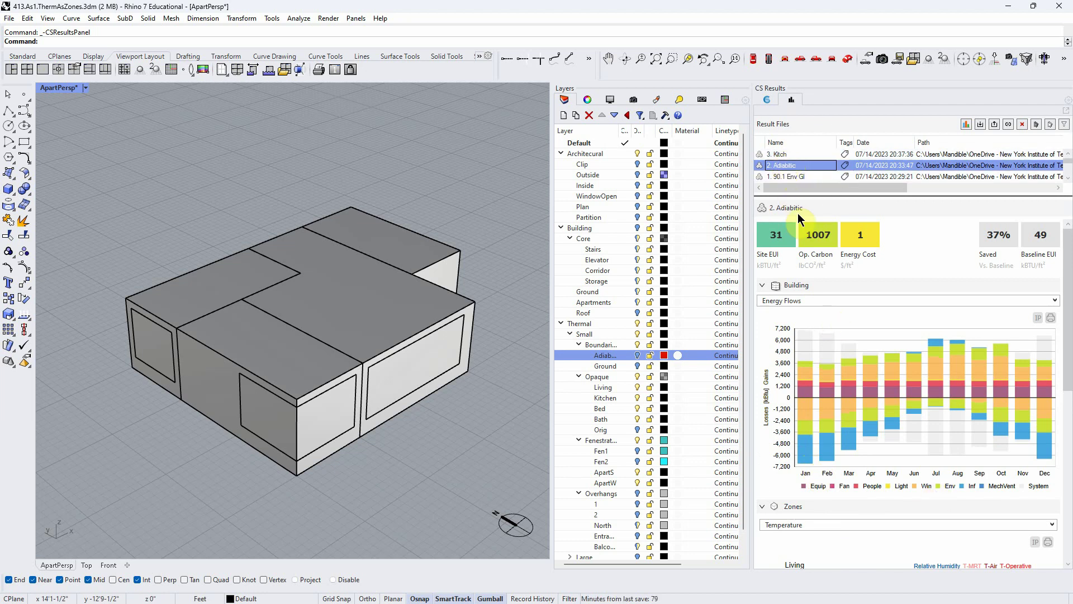
pyautogui.click(779, 154)
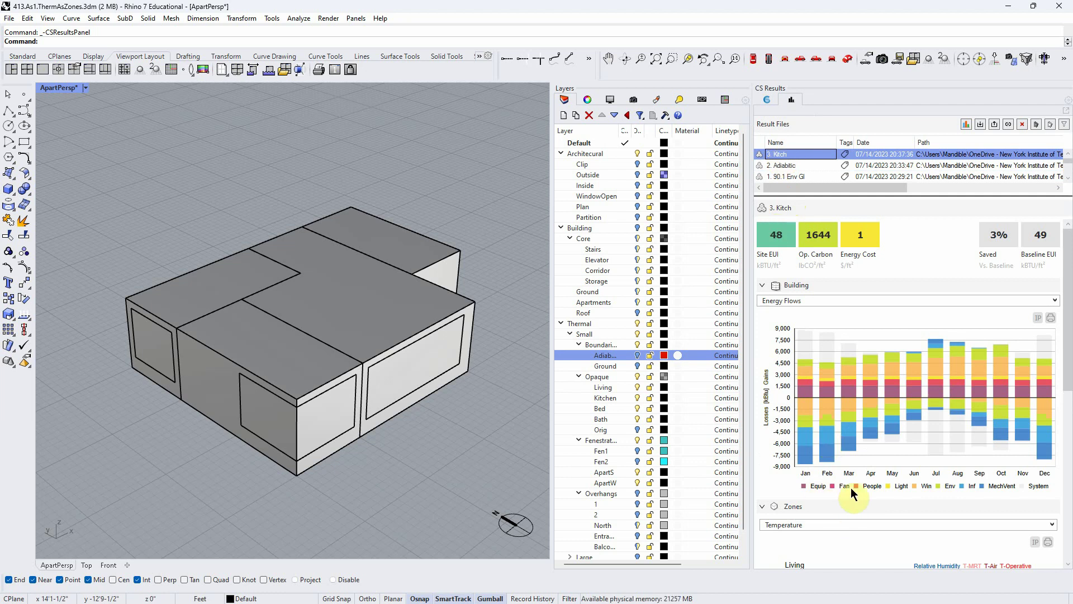
pyautogui.click(808, 459)
pyautogui.click(1000, 486)
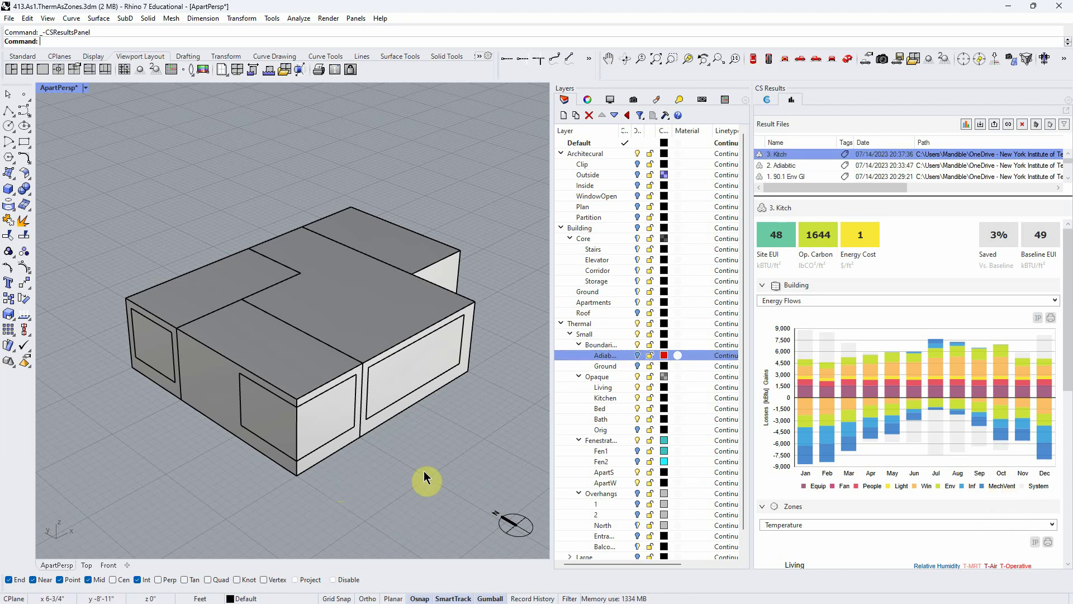
# - Apply the "90.1-2019 MidriseApartment - Apartment CZ 4" MultifamilyHousing template to the WKitchen zone in the Thermal Analysis workflow
pyautogui.moveTo(425, 498); pyautogui.dragTo(398, 490, button='right')
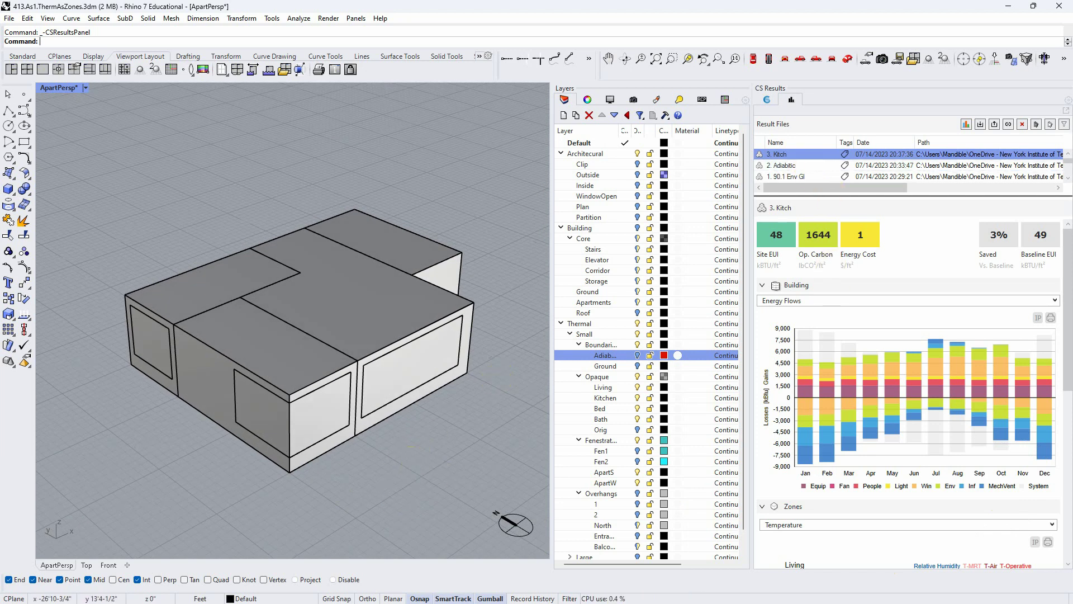
pyautogui.moveTo(322, 519); pyautogui.dragTo(349, 492, button='right')
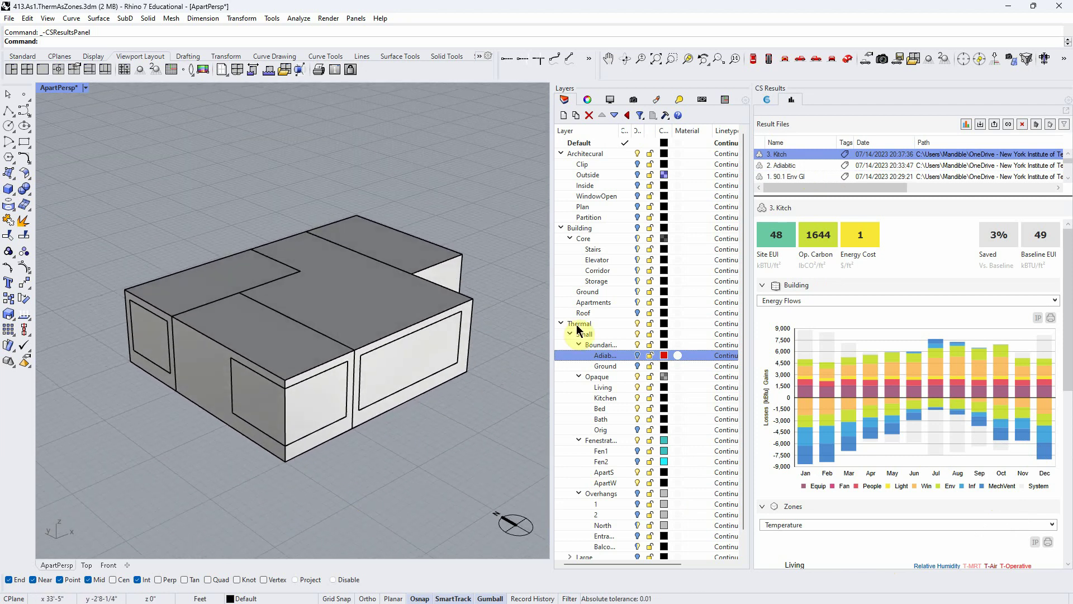
pyautogui.click(770, 101)
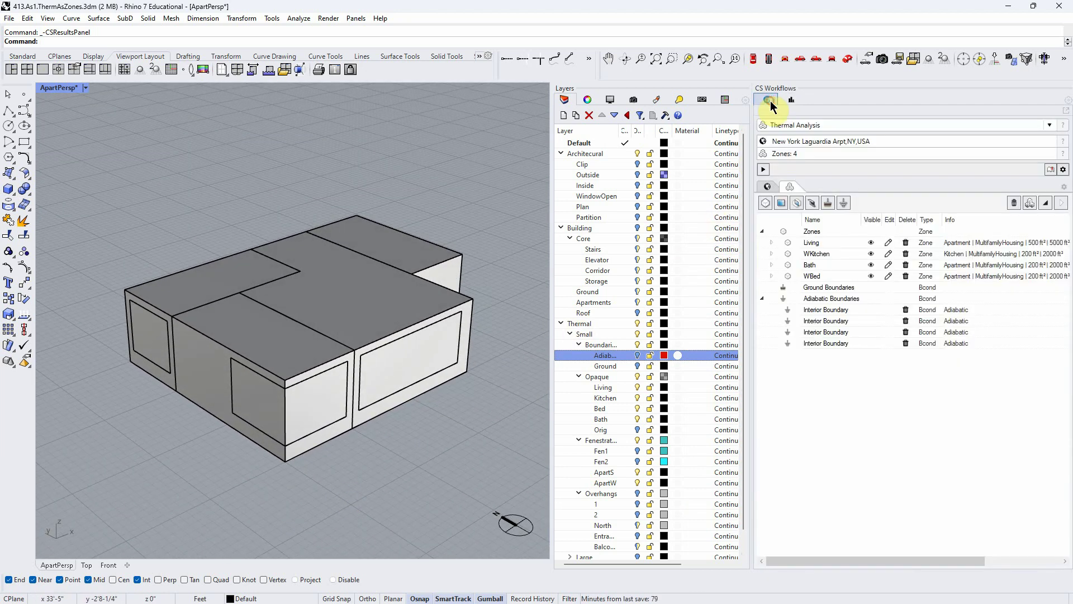
pyautogui.click(885, 256)
pyautogui.click(709, 136)
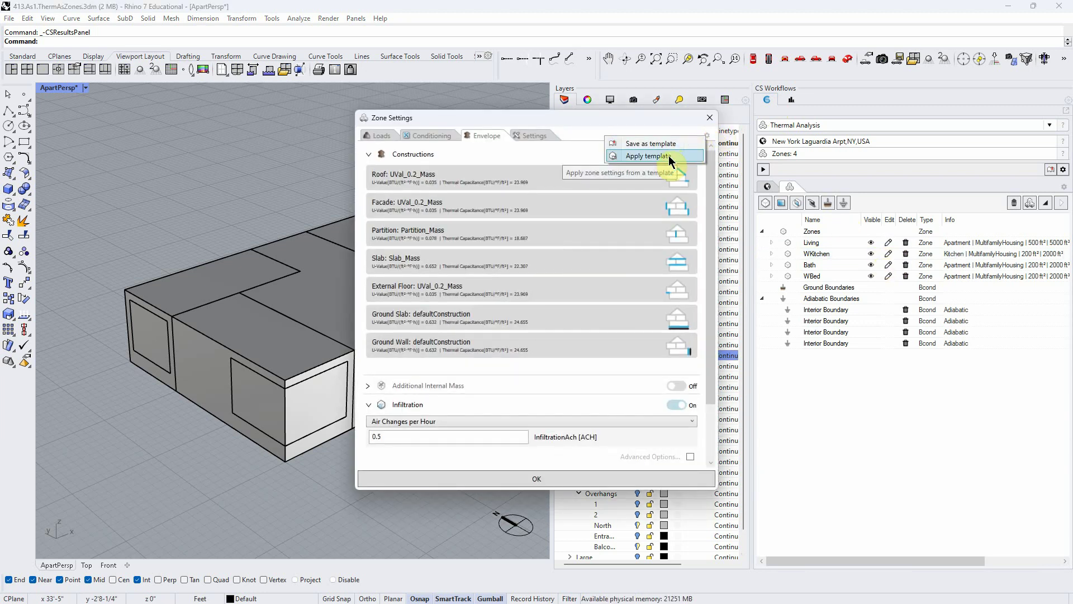
pyautogui.click(651, 156)
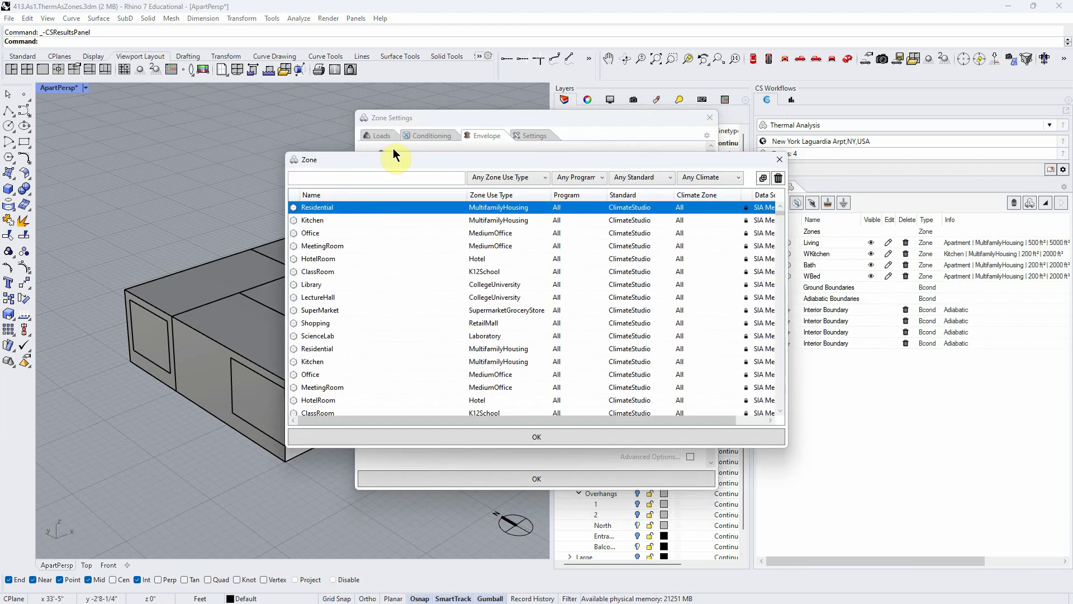
pyautogui.write('90.1')
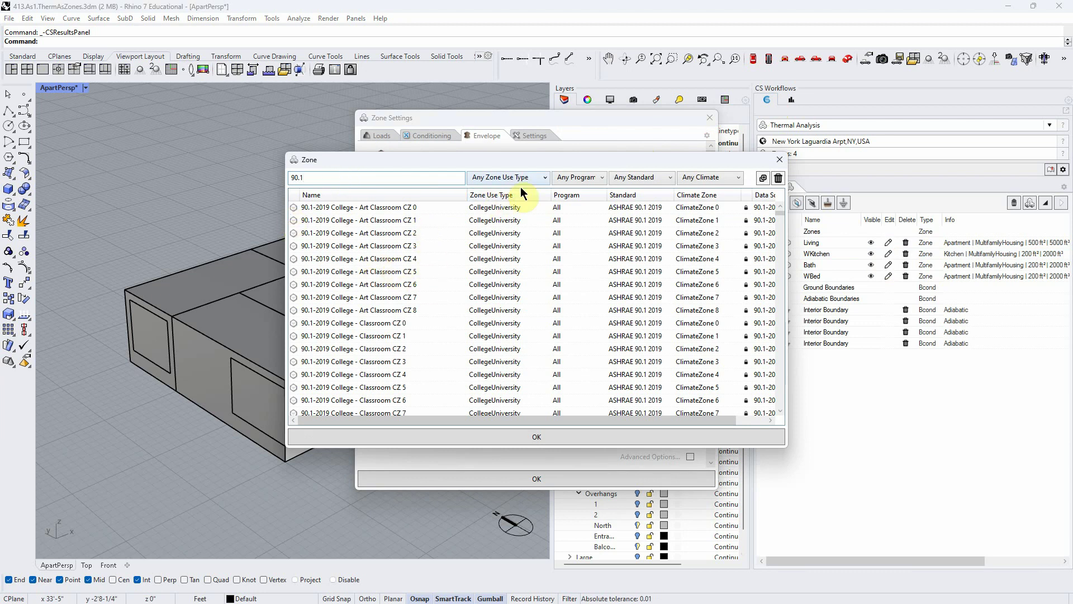
pyautogui.click(539, 179)
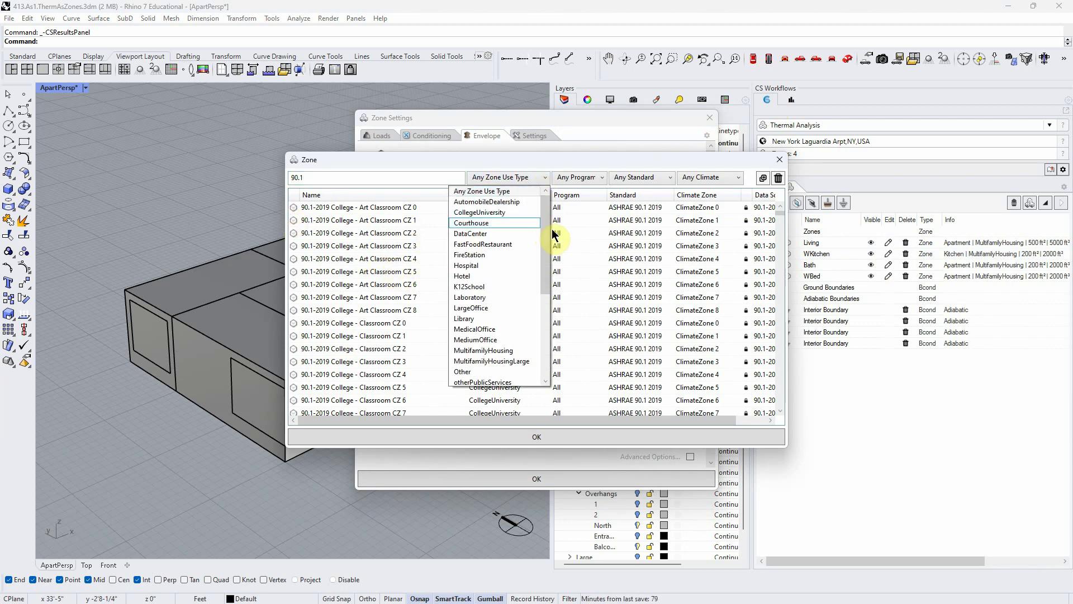
pyautogui.click(501, 349)
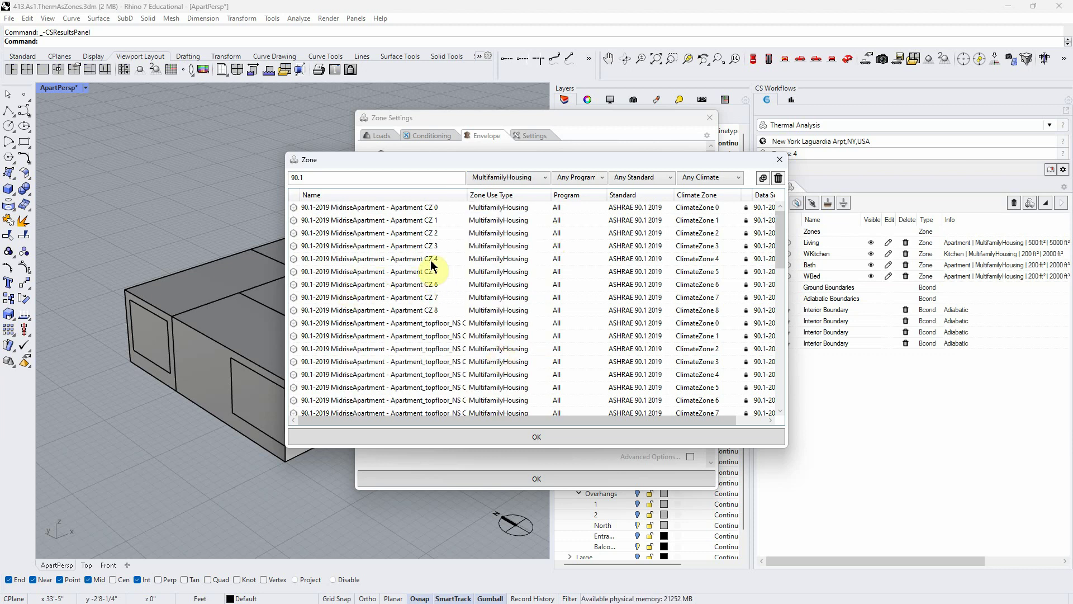
pyautogui.click(358, 259)
pyautogui.click(545, 437)
pyautogui.click(562, 544)
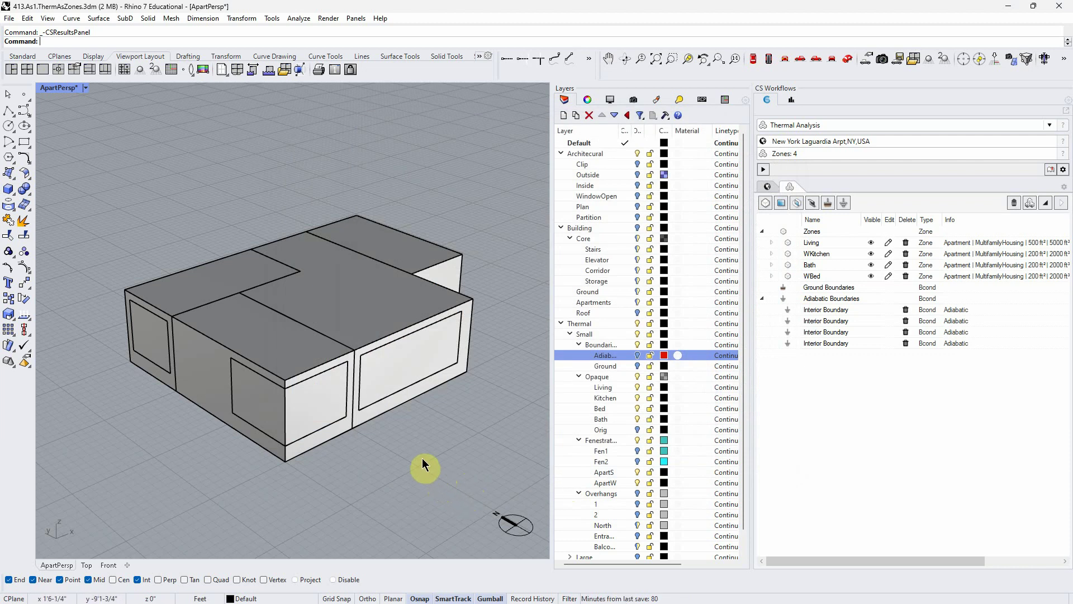
# - Show the Building layer so the whole building surrounds the apartment zones
pyautogui.moveTo(422, 467); pyautogui.dragTo(419, 446, button='right')
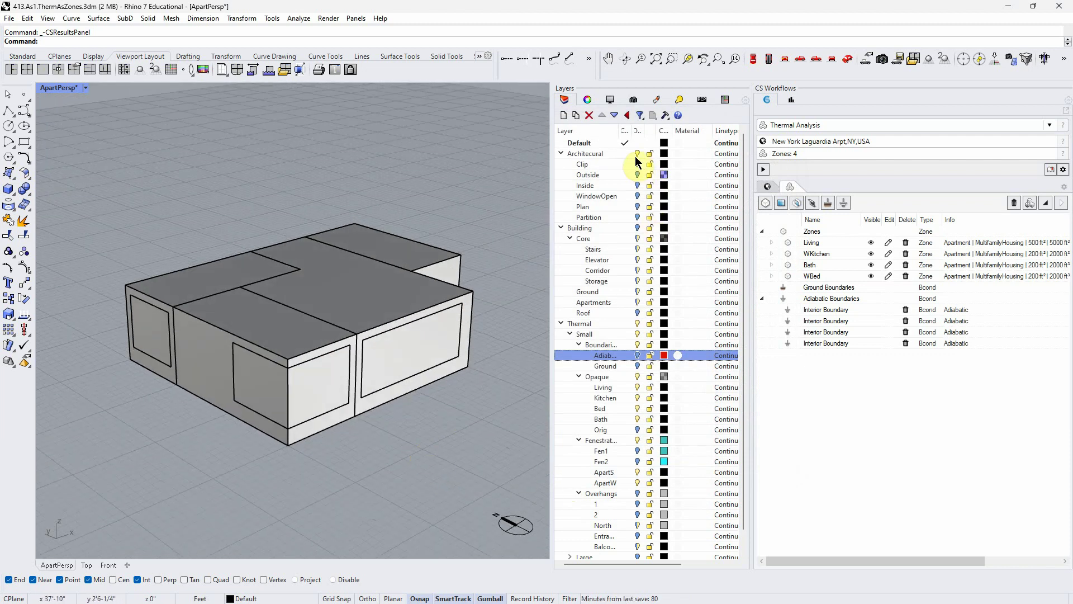
pyautogui.click(637, 228)
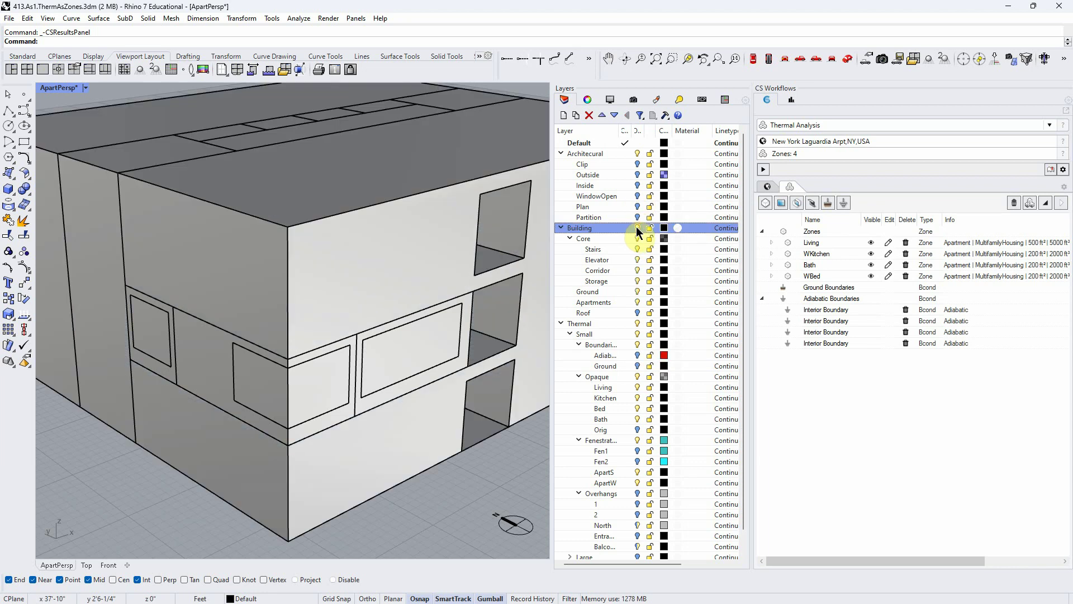
pyautogui.scroll(-5, 425, 230)
pyautogui.moveTo(365, 237); pyautogui.dragTo(354, 344, button='right')
pyautogui.scroll(3, 351, 345)
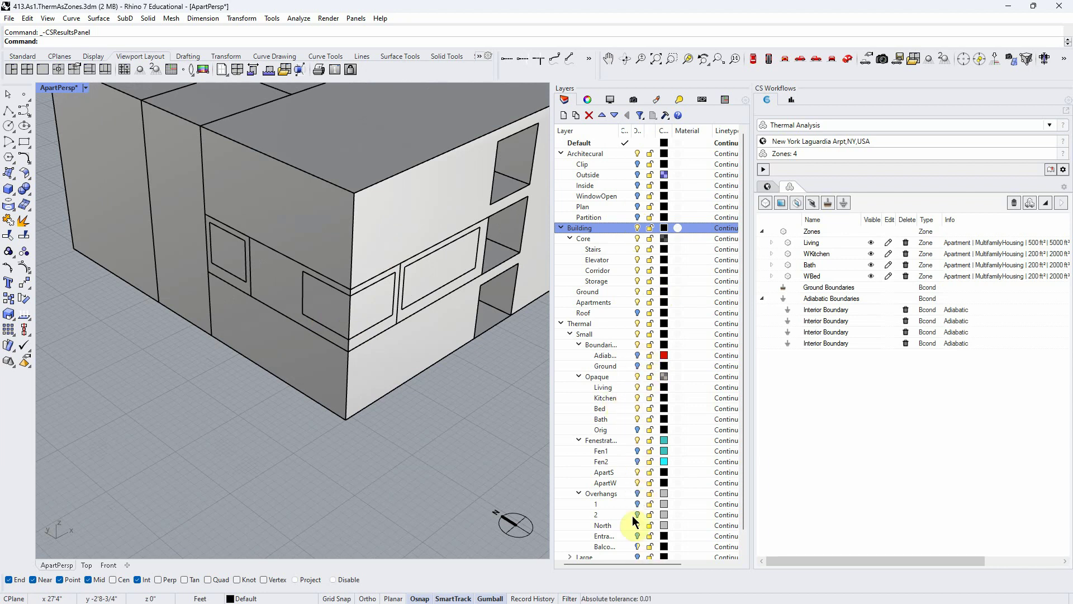
# - Show the Overhangs layer and set its sublayers so the balcony overhangs above the apartment windows are displayed
pyautogui.click(637, 493)
pyautogui.click(638, 547)
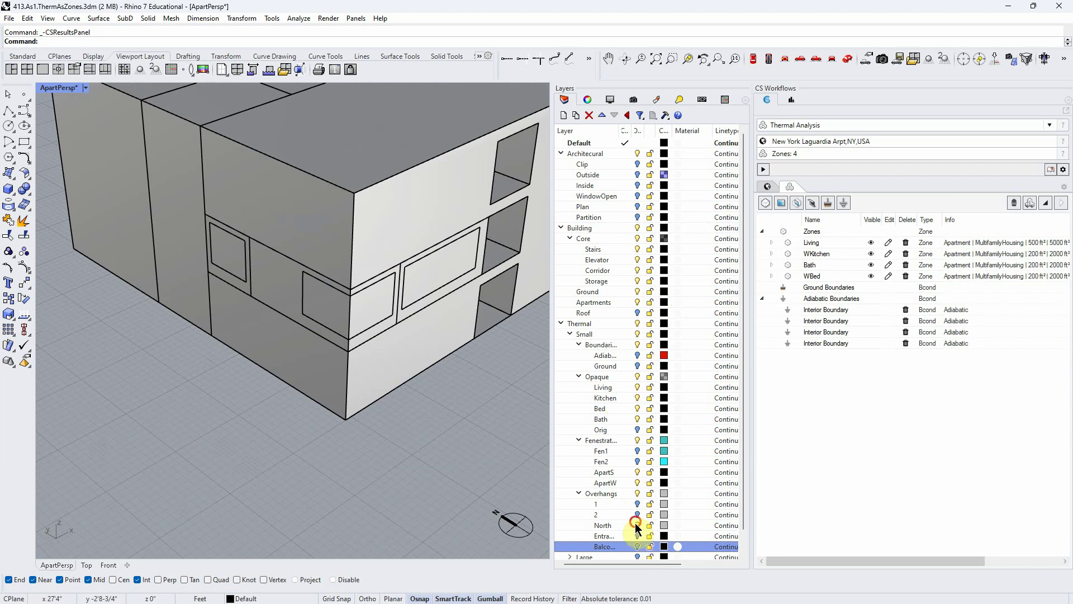
pyautogui.click(637, 525)
pyautogui.click(638, 546)
# - Add the two overhang surfaces above the apartment's corner windows as shading objects in the thermal model
pyautogui.moveTo(363, 402); pyautogui.dragTo(347, 443, button='right')
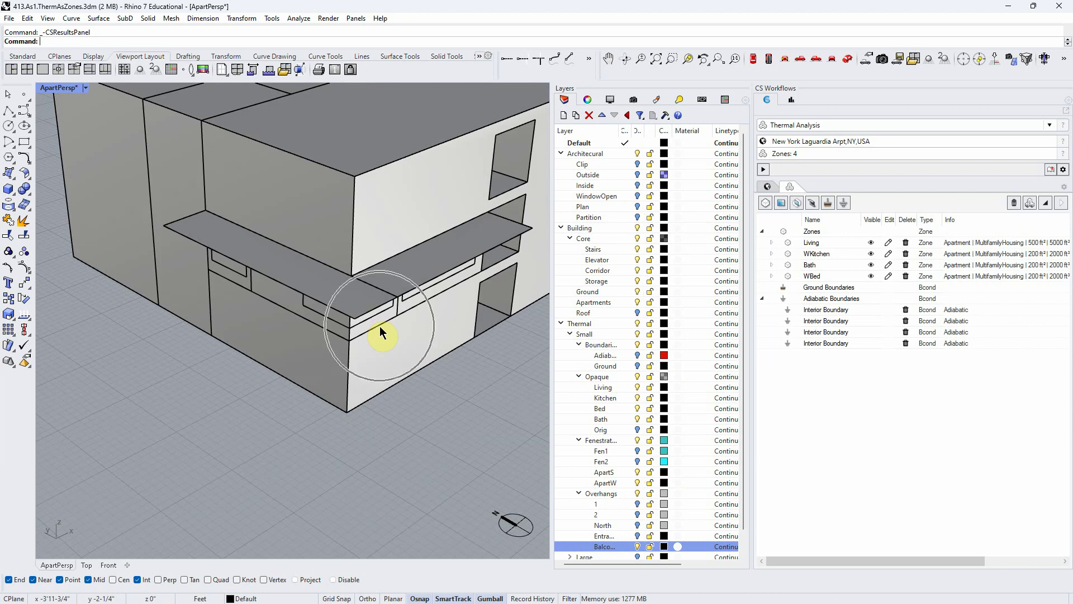
pyautogui.moveTo(415, 384); pyautogui.dragTo(412, 221, button='right')
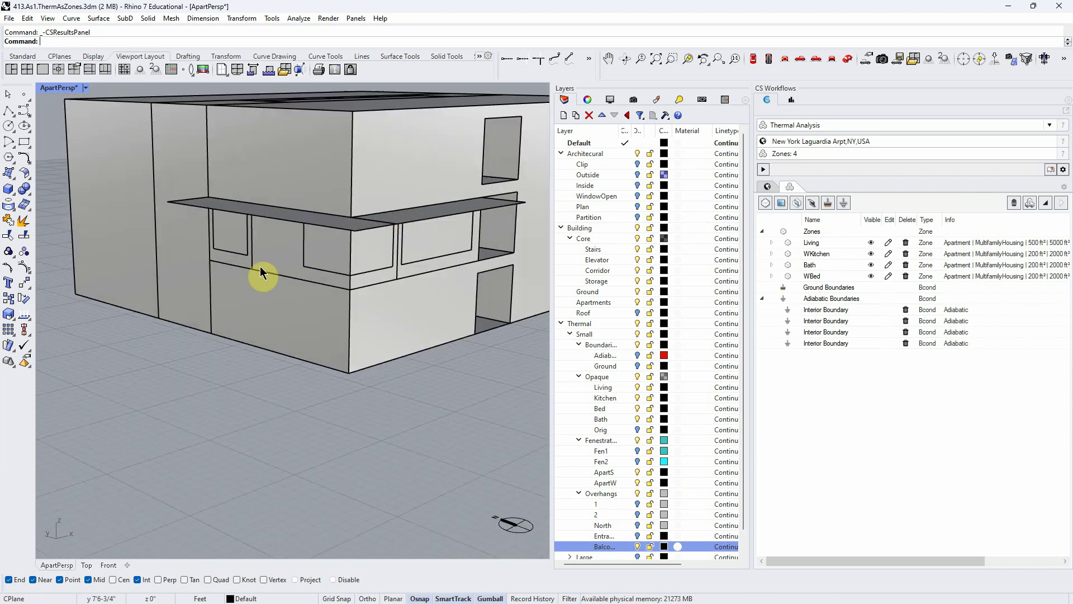
pyautogui.moveTo(319, 240); pyautogui.dragTo(474, 388, button='right')
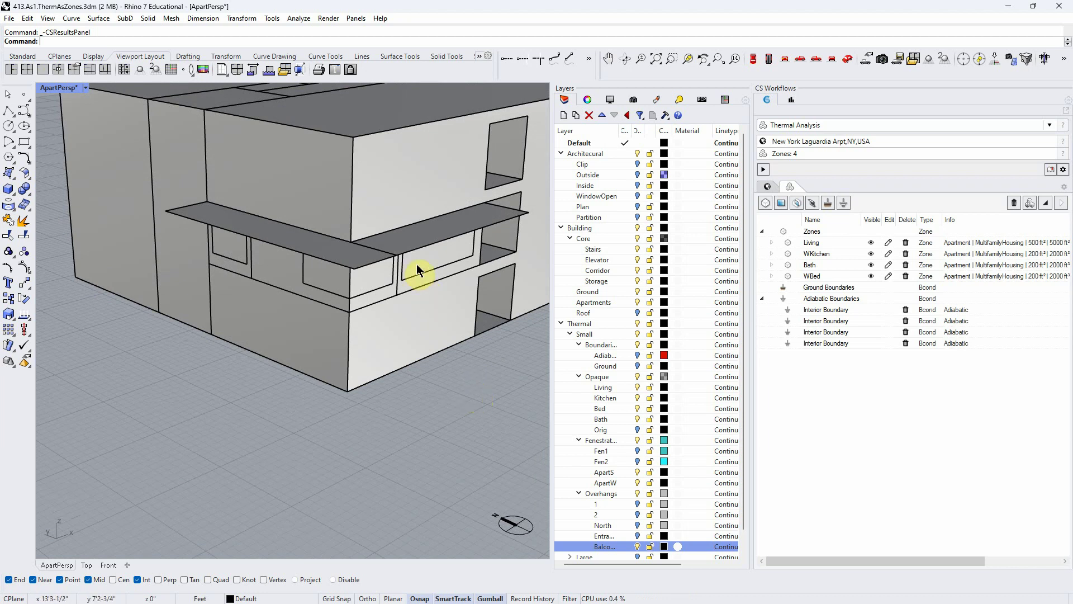
pyautogui.moveTo(450, 391); pyautogui.dragTo(455, 358, button='right')
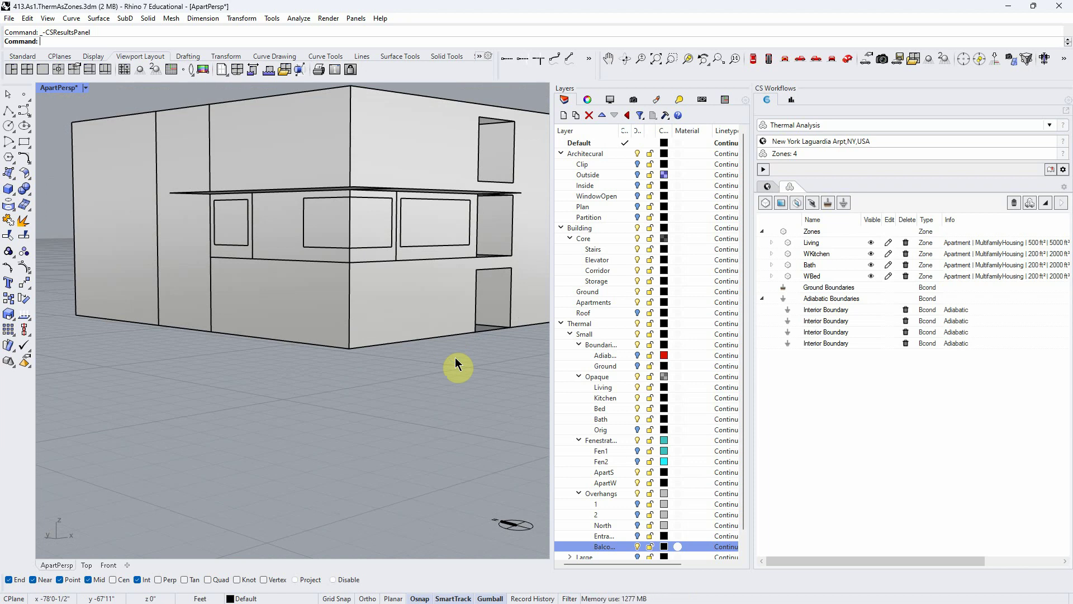
pyautogui.moveTo(455, 359); pyautogui.dragTo(455, 370, button='right')
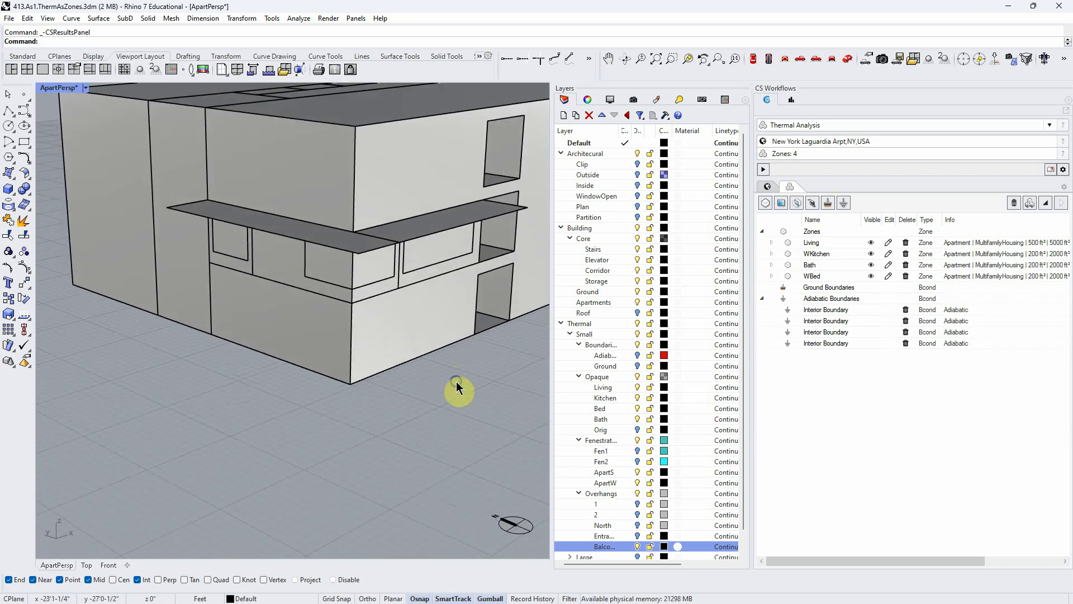
pyautogui.moveTo(480, 414); pyautogui.dragTo(470, 412, button='right')
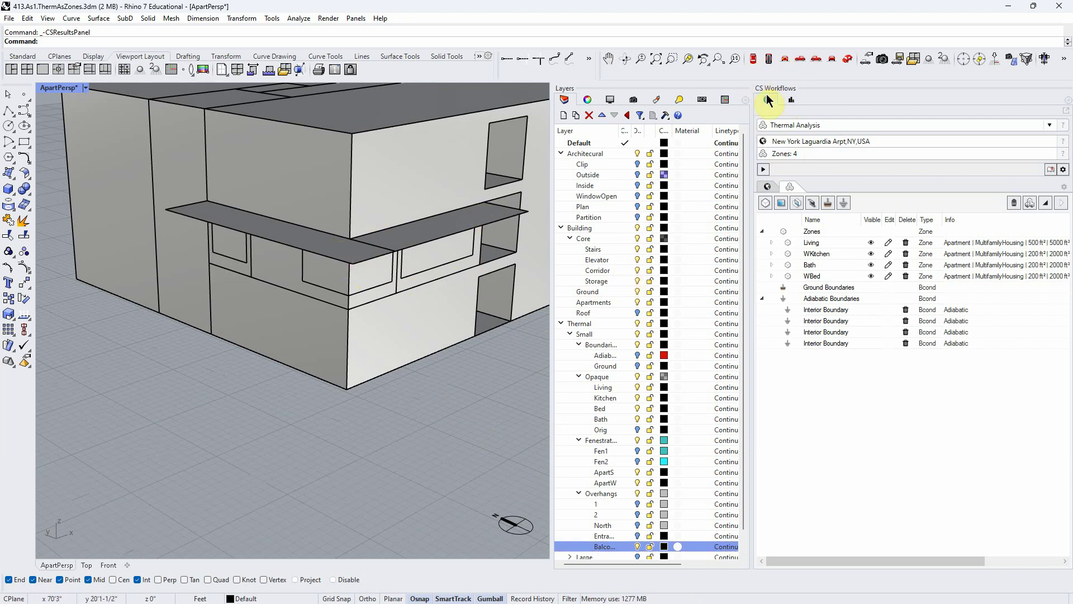
pyautogui.click(354, 249)
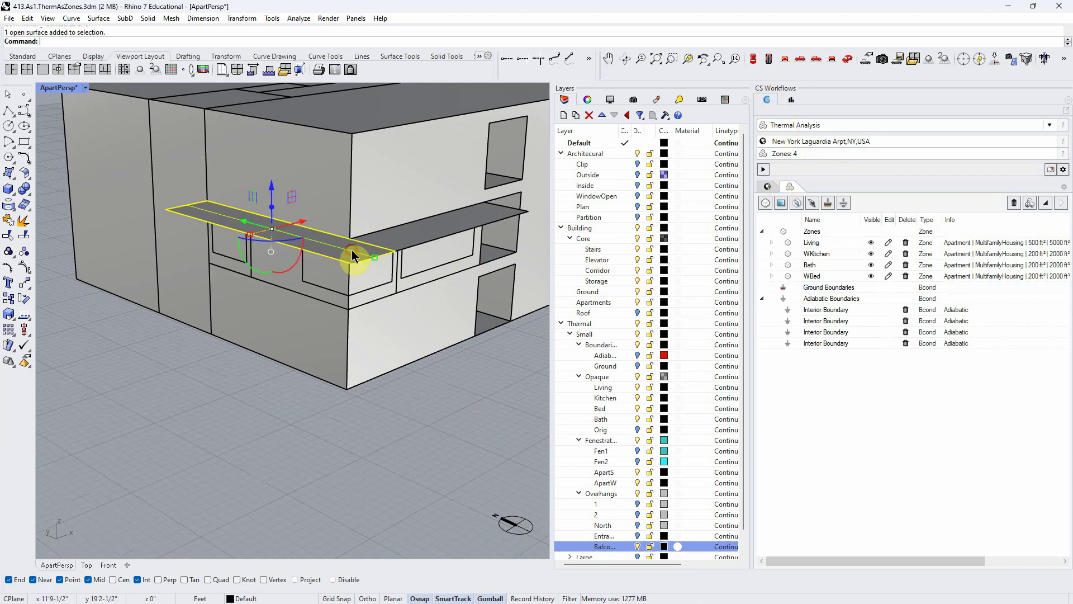
pyautogui.keyDown('shift'); pyautogui.click(429, 240); pyautogui.keyUp('shift')
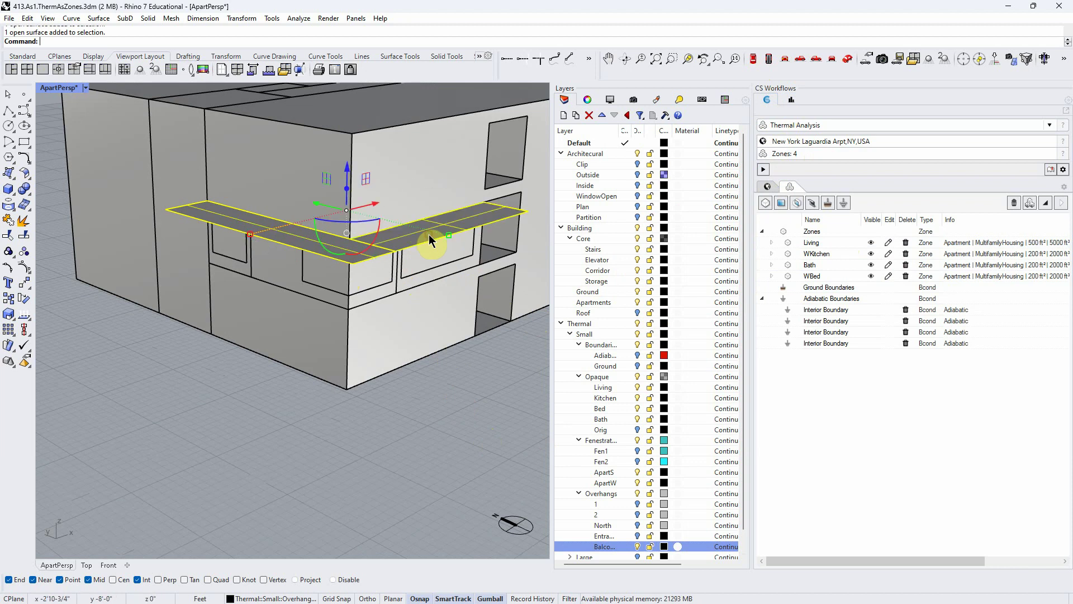
pyautogui.click(813, 201)
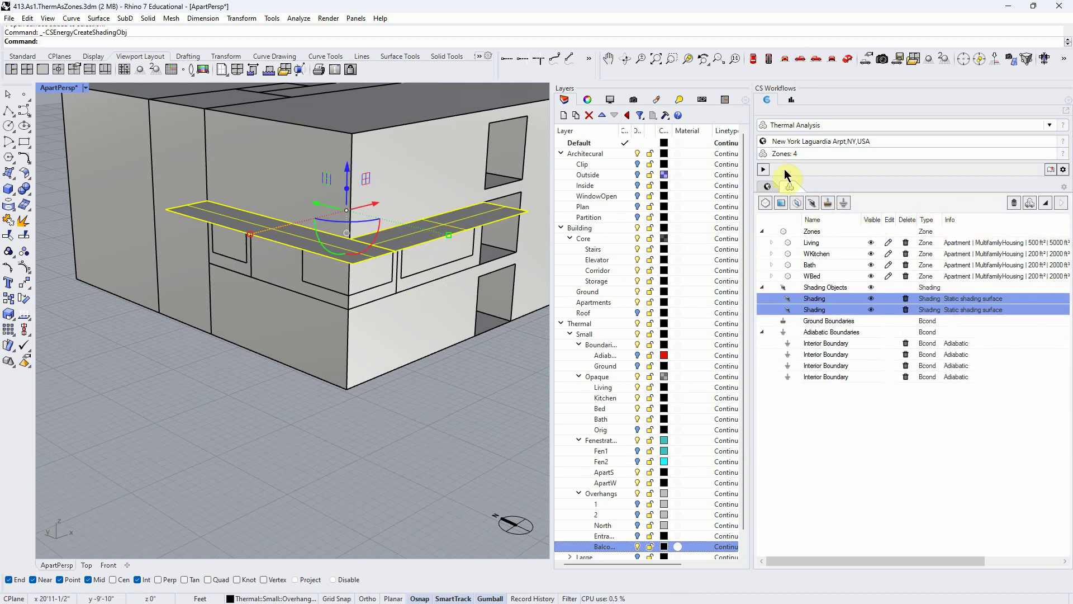
# - Run the thermal simulation with the shading objects and open its new result
pyautogui.click(763, 169)
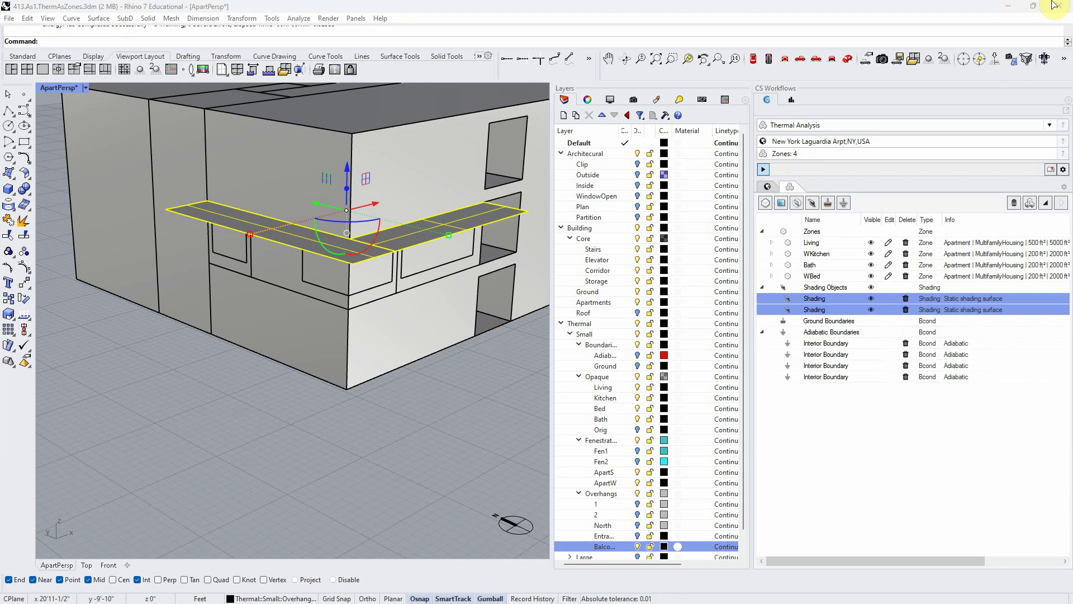
pyautogui.click(791, 101)
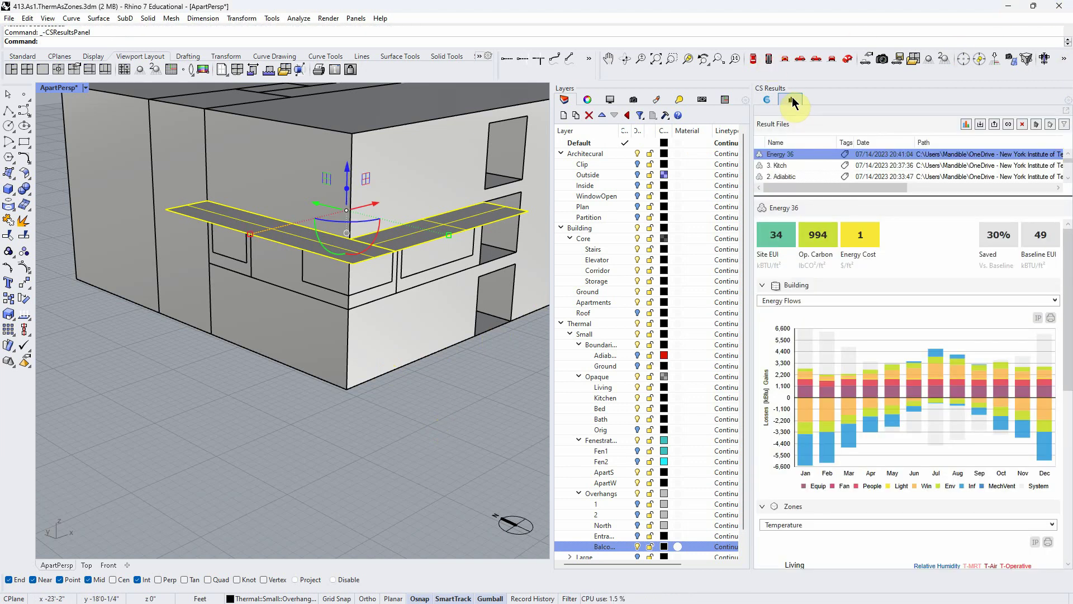
# - Rename the newest simulation result, Energy 36, as "4. Balc" after comparing it with the 2. Adiabitic result
pyautogui.click(791, 176)
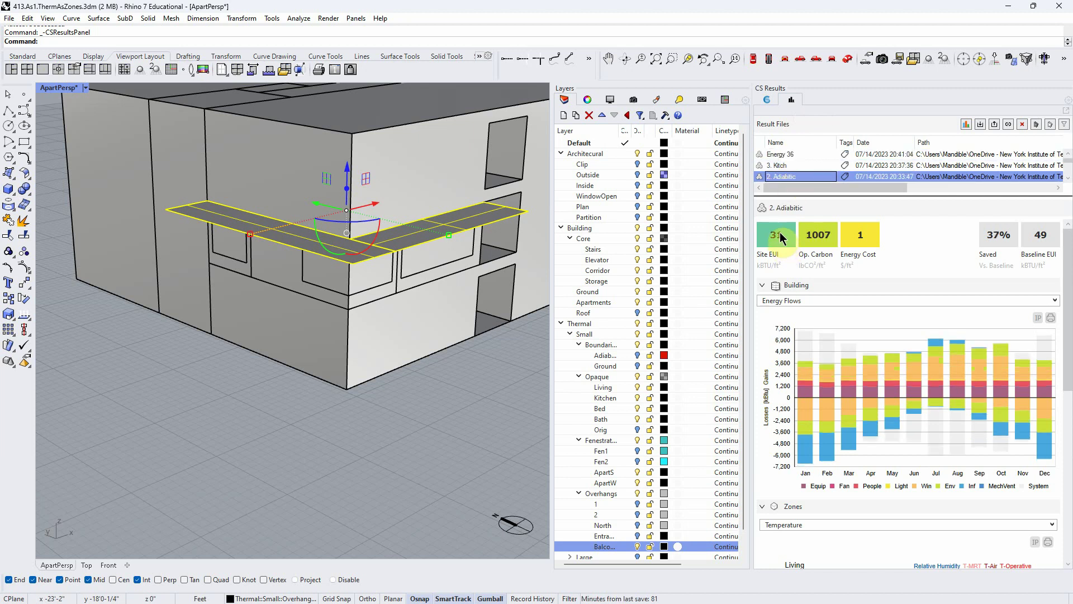
pyautogui.click(789, 154)
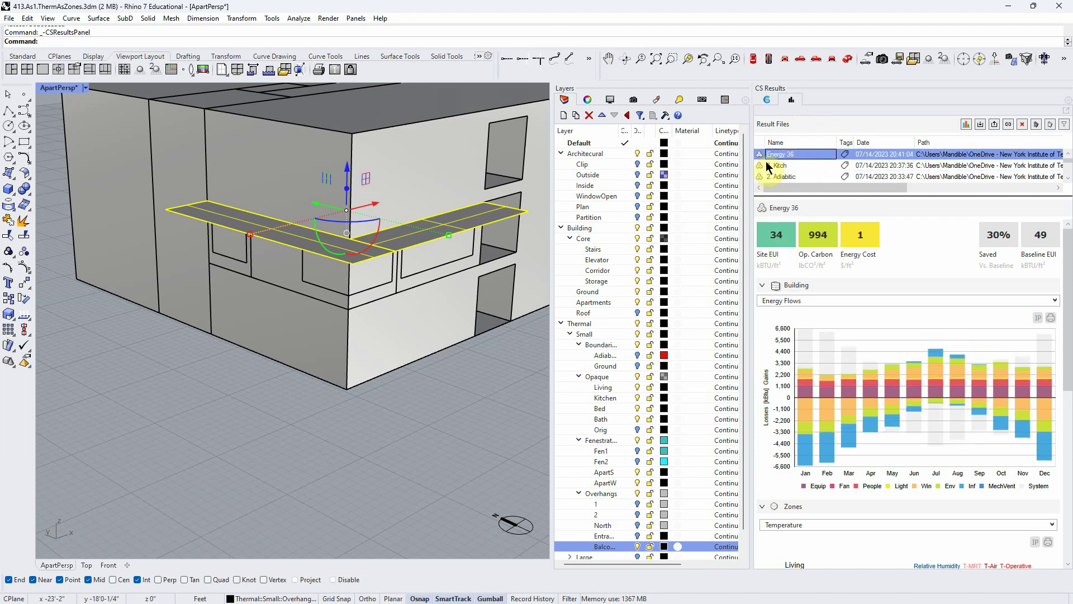
pyautogui.click(768, 154)
pyautogui.write('4. Balc')
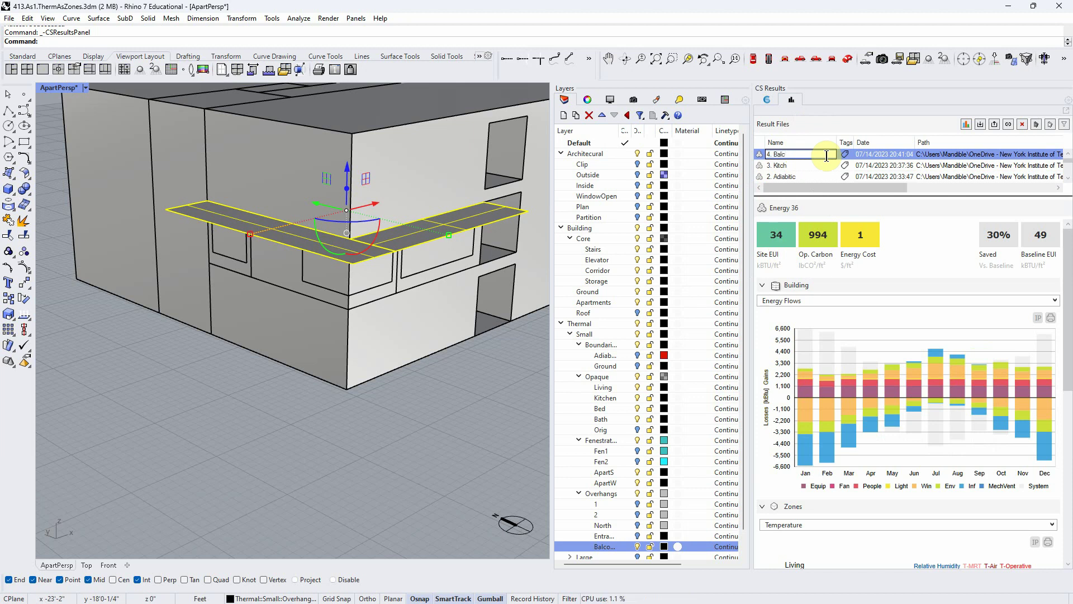
pyautogui.press('Return')
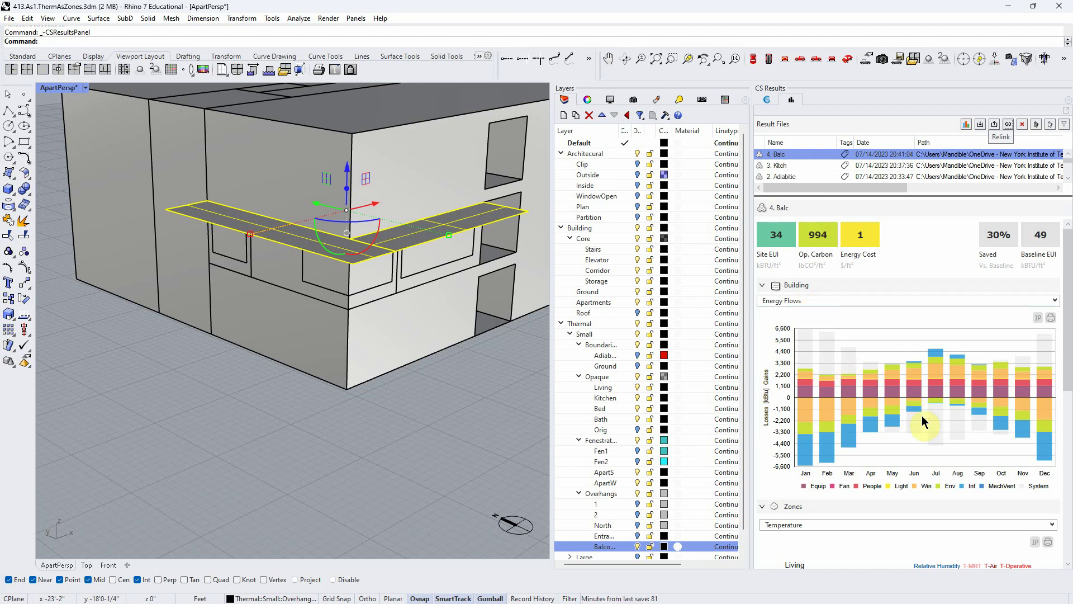
# - Compare the monthly Energy Flows of the 2. Adiabitic and 4. Balc results, examining summer and winter window gains
pyautogui.click(796, 178)
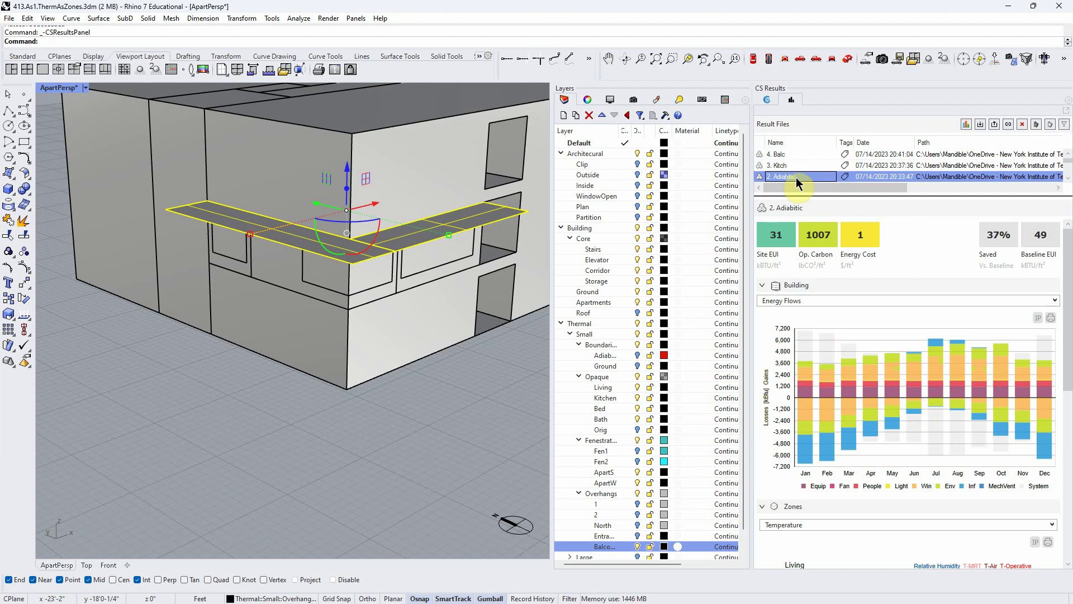
pyautogui.press('ctrl')
pyautogui.press('ctrl')
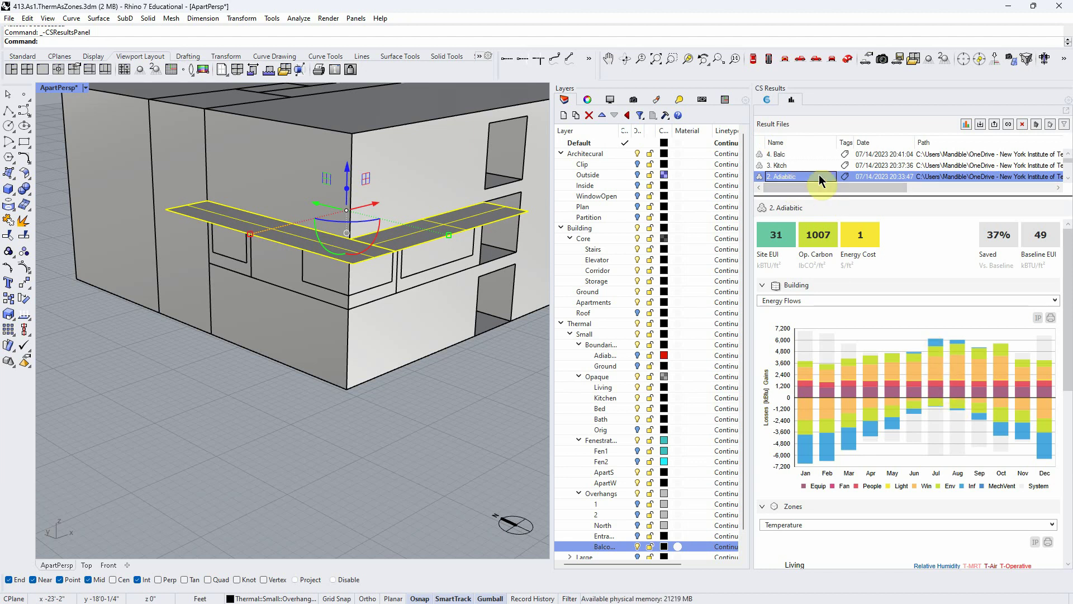
pyautogui.click(935, 373)
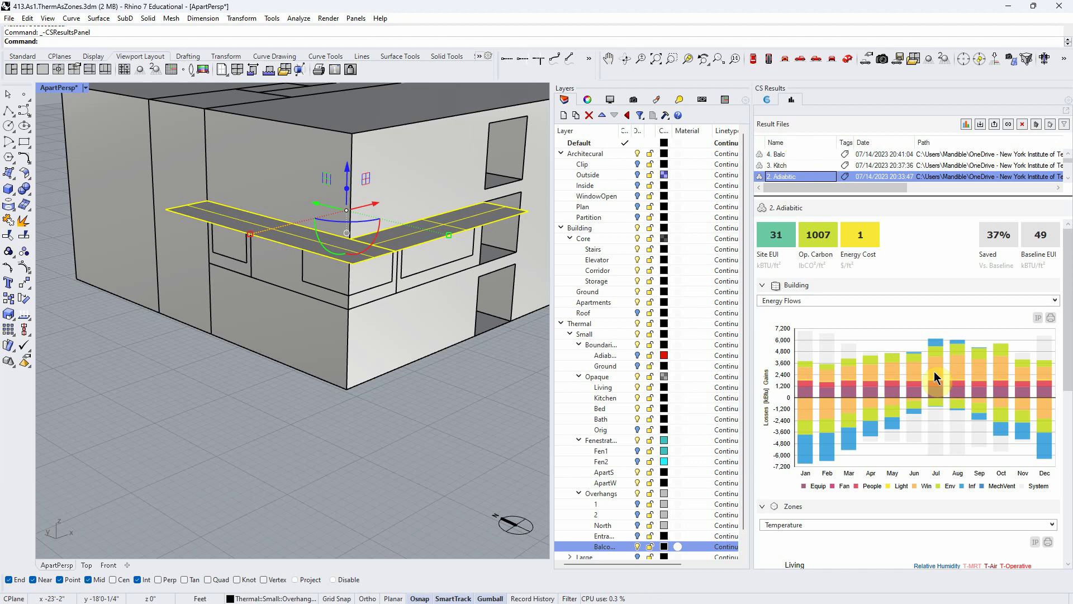
pyautogui.click(934, 370)
pyautogui.click(780, 155)
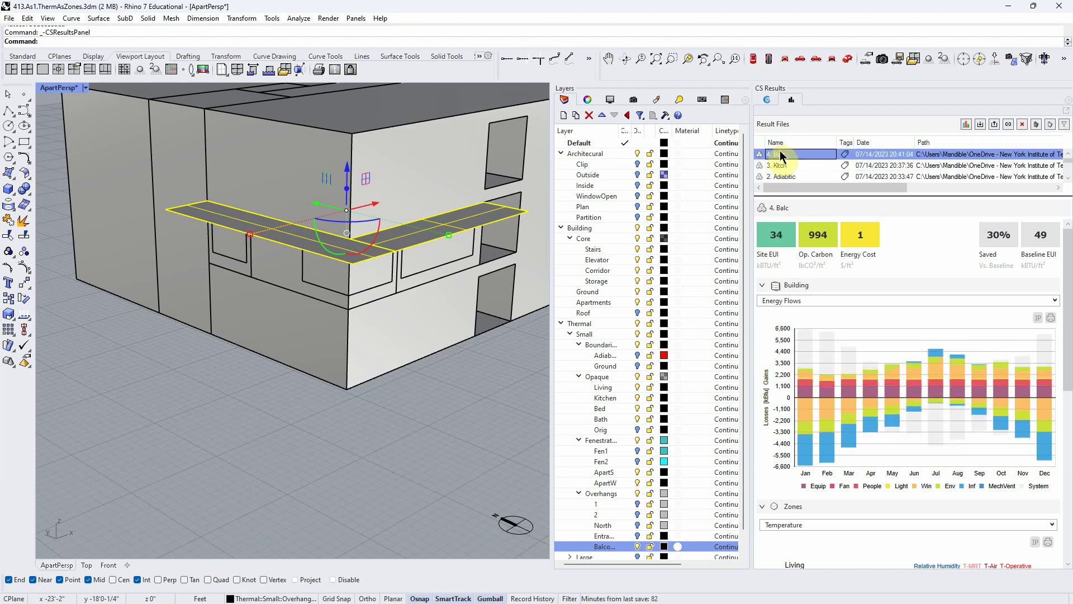
pyautogui.click(957, 358)
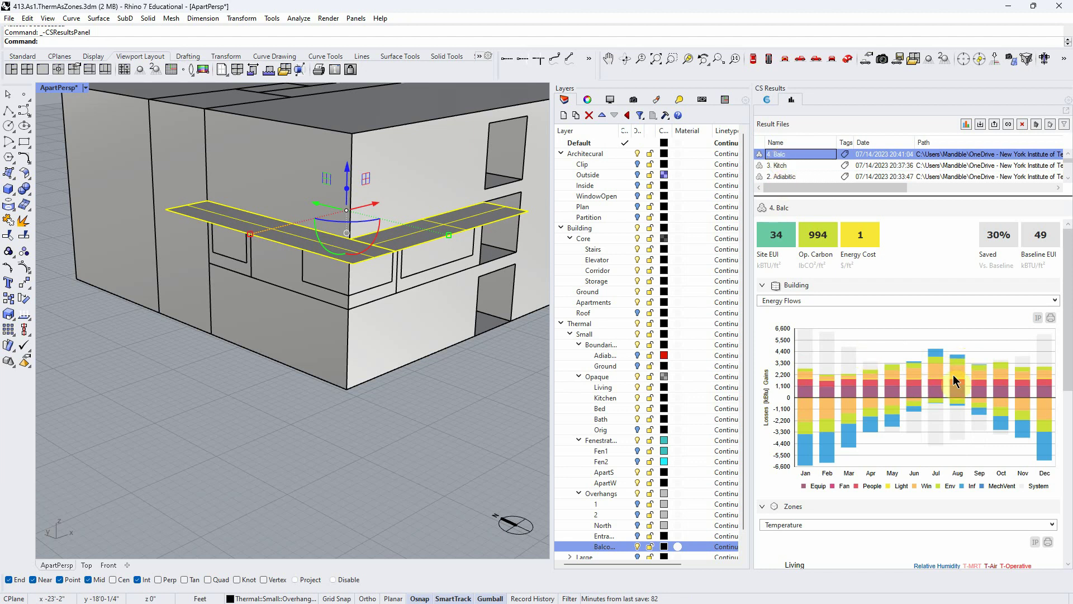
pyautogui.click(809, 381)
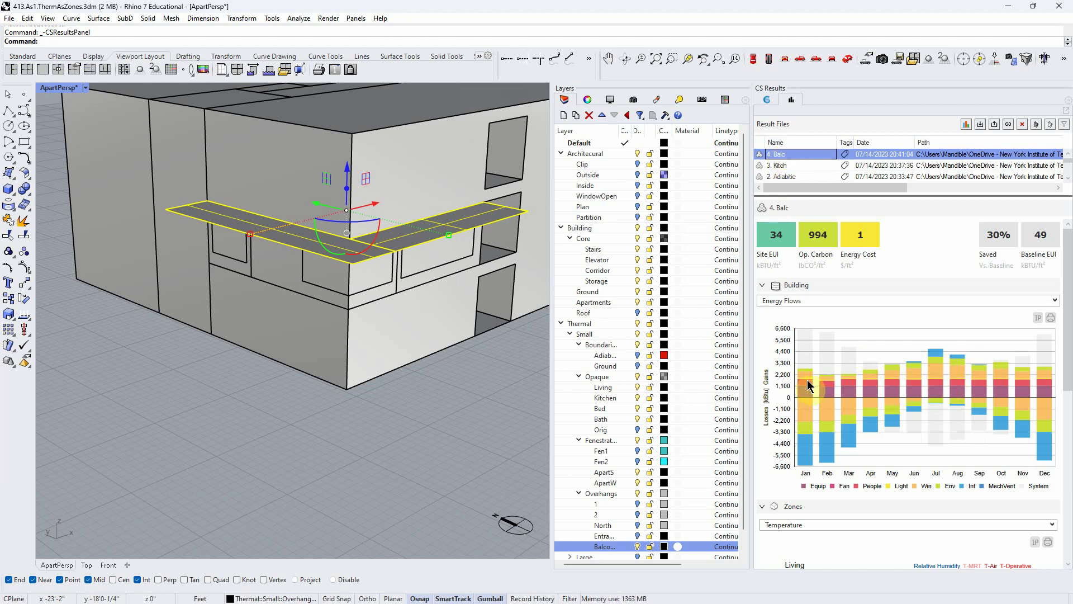
# - Switch the building chart to Energy Use Intensity and compare monthly heating and cooling between the 4. Balc and 2. Adiabitic results
pyautogui.click(1048, 302)
pyautogui.click(852, 314)
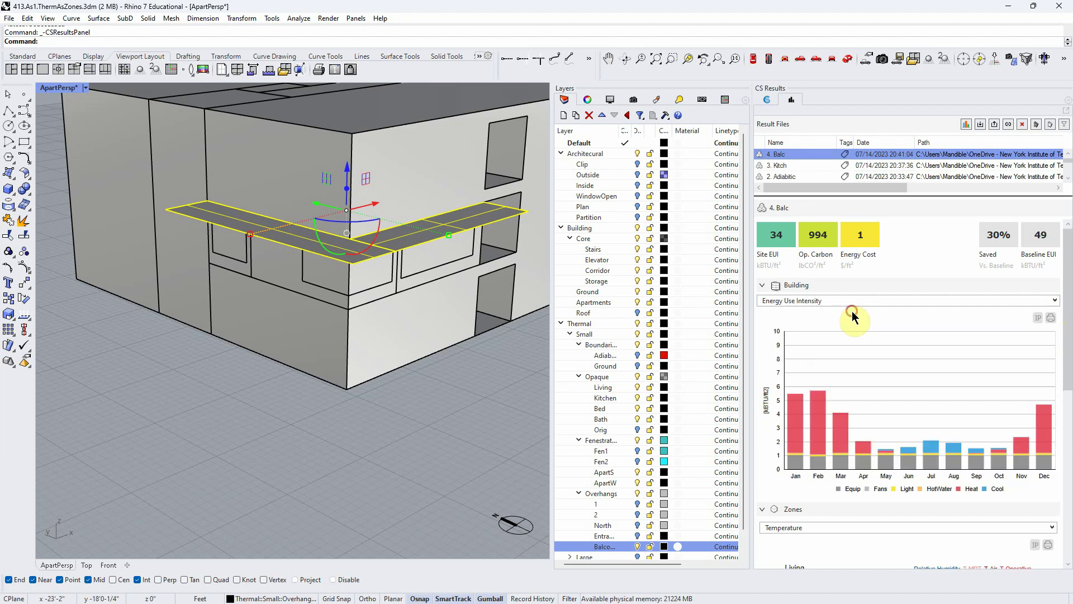
pyautogui.click(787, 176)
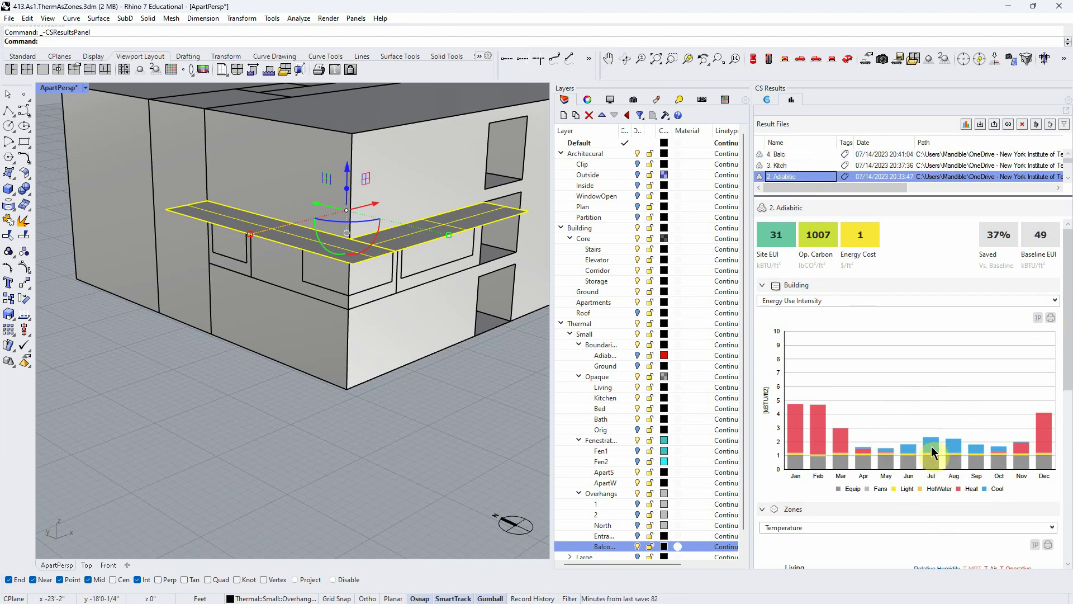
pyautogui.click(804, 434)
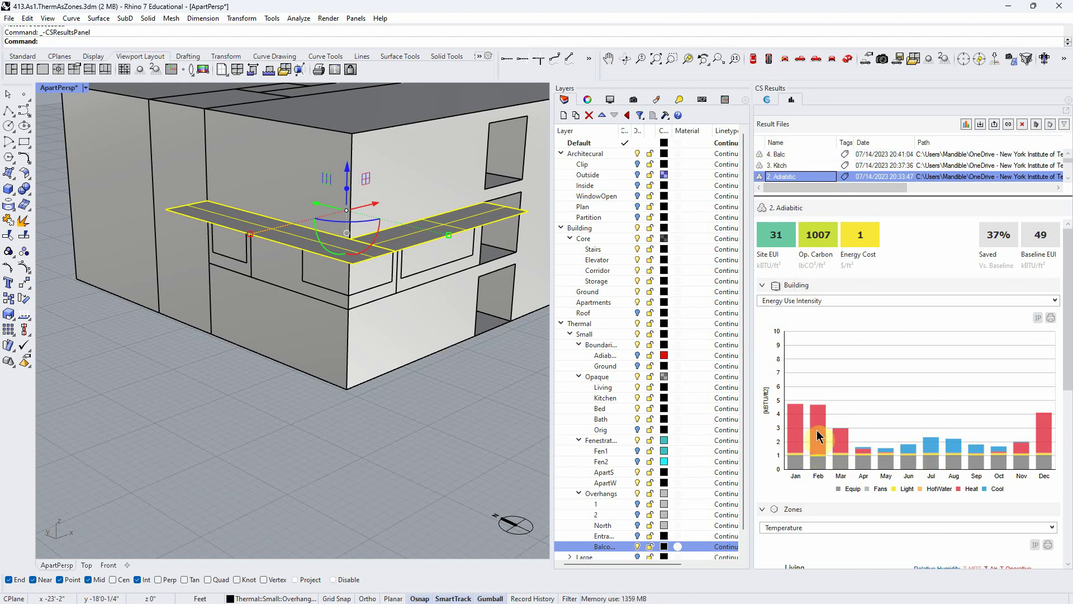
pyautogui.click(793, 154)
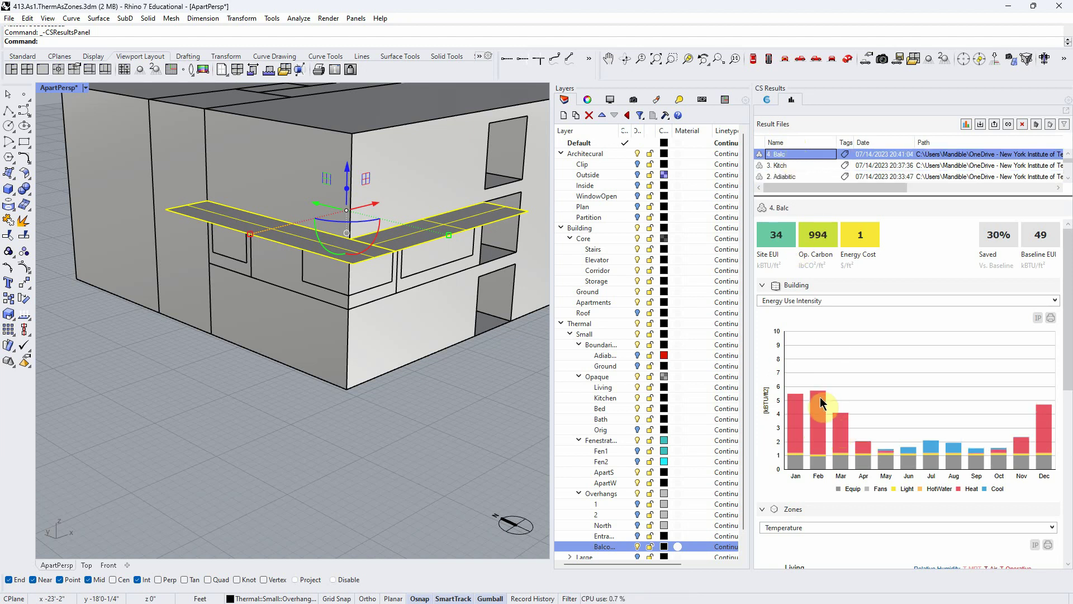
pyautogui.click(792, 176)
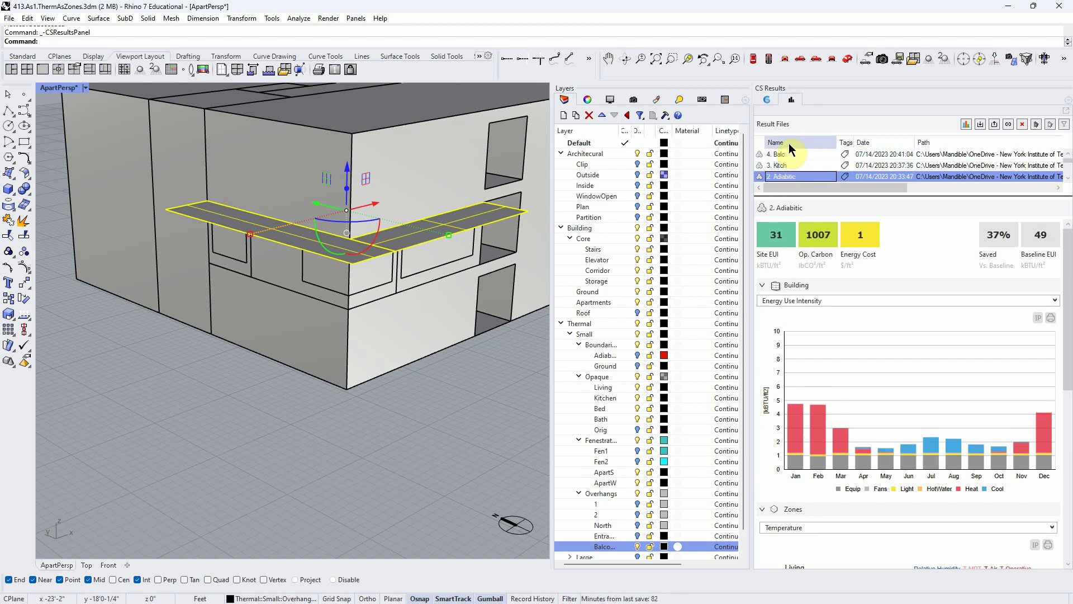
pyautogui.click(789, 153)
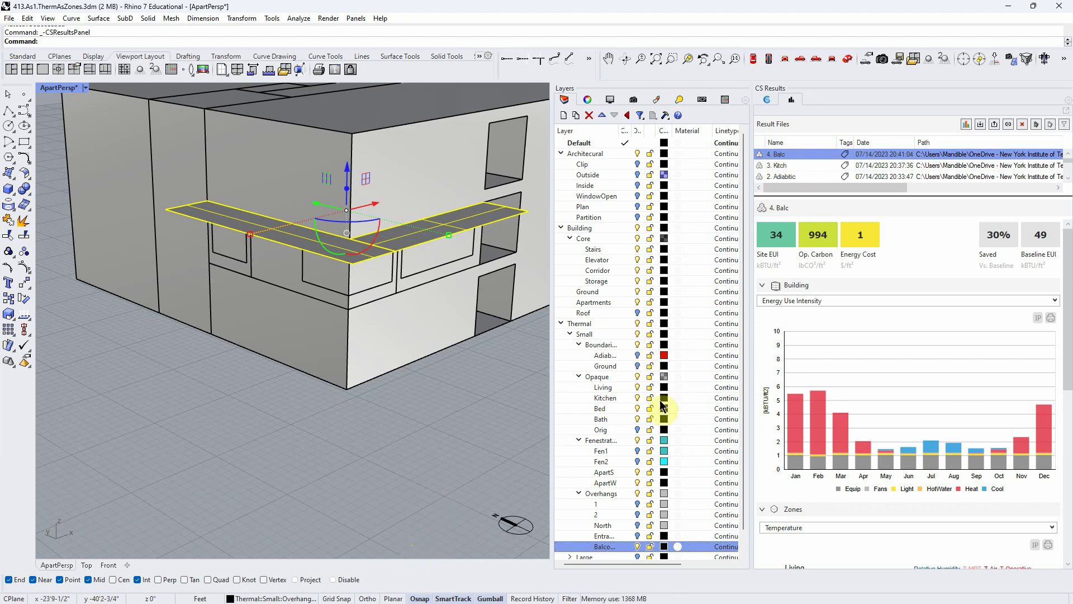
# - Deselect the overhangs and expand the Living, WKitchen, Bath and WBed zones in the thermal model to list their faces and windows
pyautogui.moveTo(362, 321); pyautogui.dragTo(352, 454, button='right')
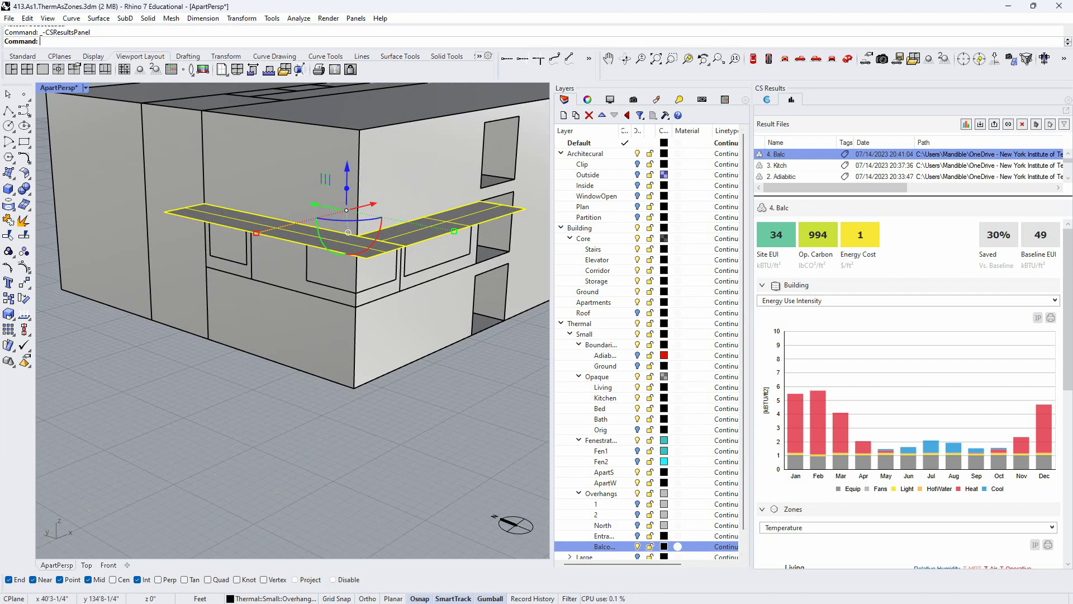
pyautogui.moveTo(371, 503); pyautogui.dragTo(444, 438, button='right')
pyautogui.click(510, 403)
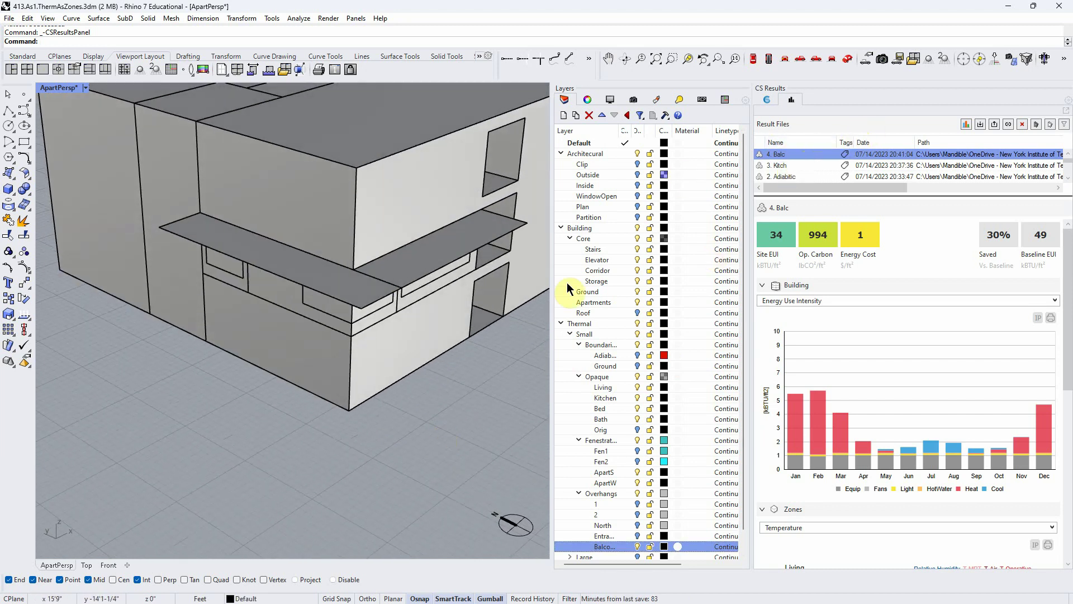
pyautogui.click(767, 100)
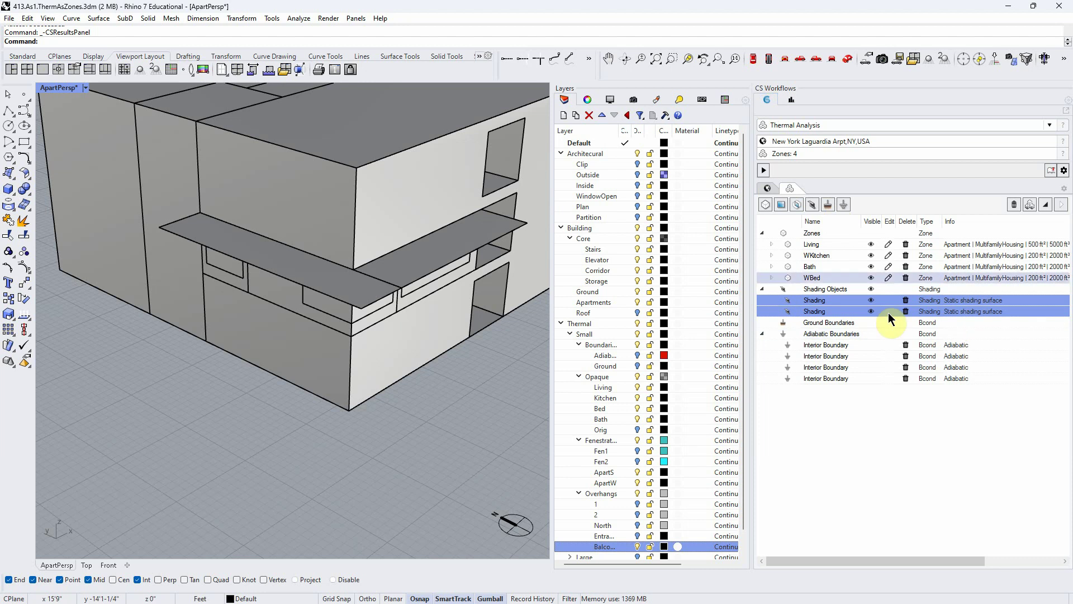
pyautogui.click(771, 245)
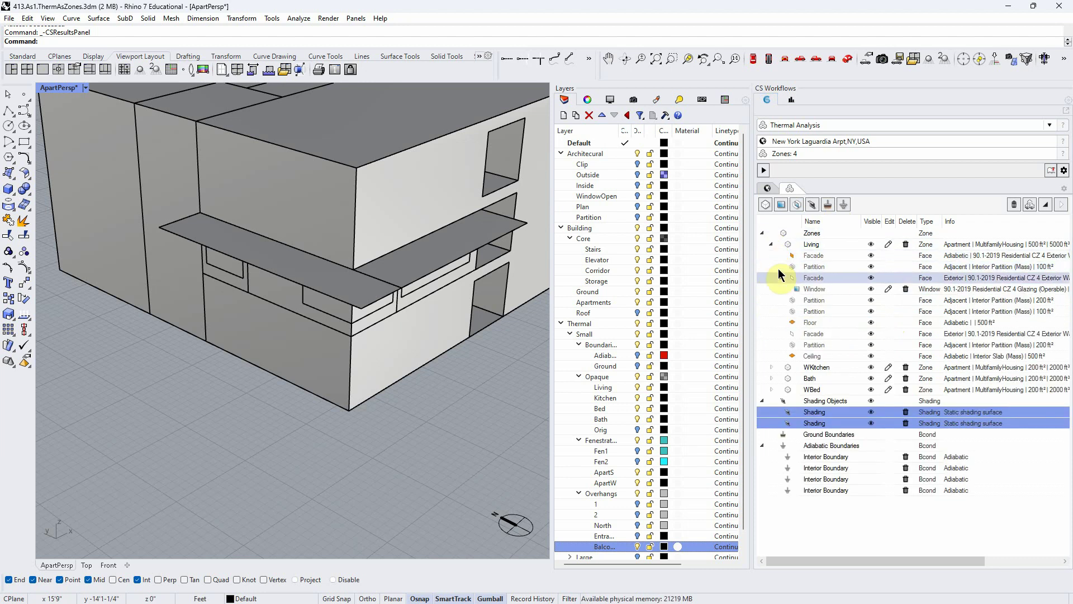
pyautogui.click(771, 367)
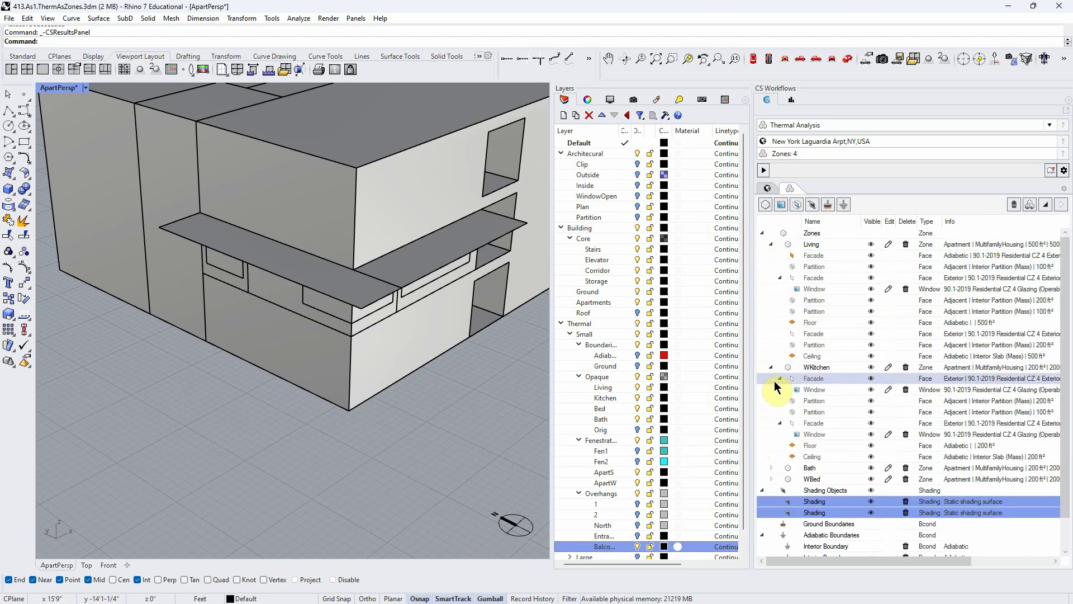
pyautogui.scroll(-1, 814, 464)
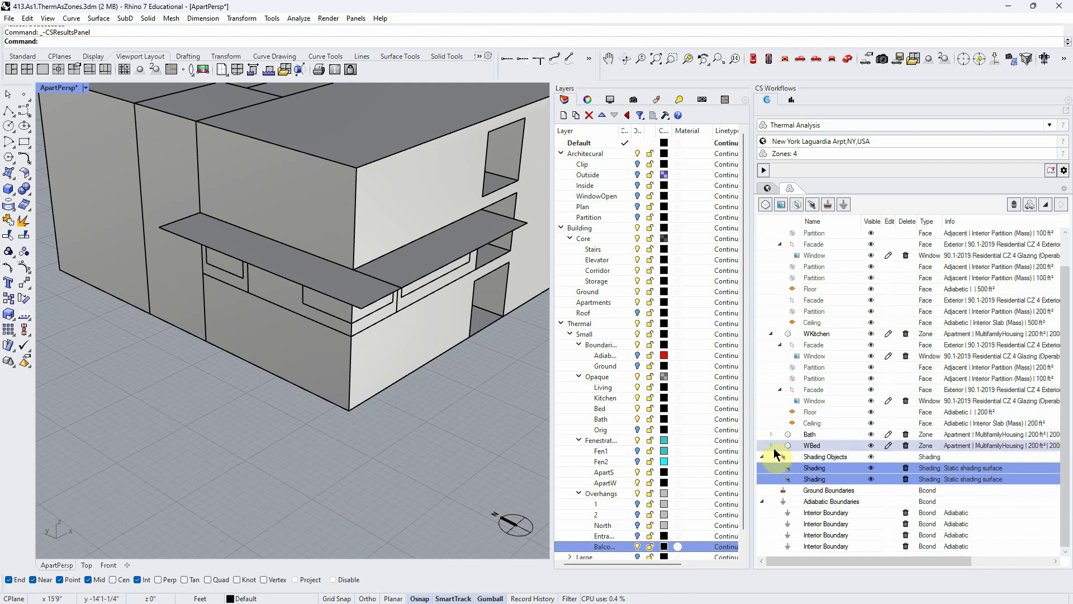
pyautogui.click(771, 445)
pyautogui.click(771, 434)
pyautogui.scroll(1, 877, 427)
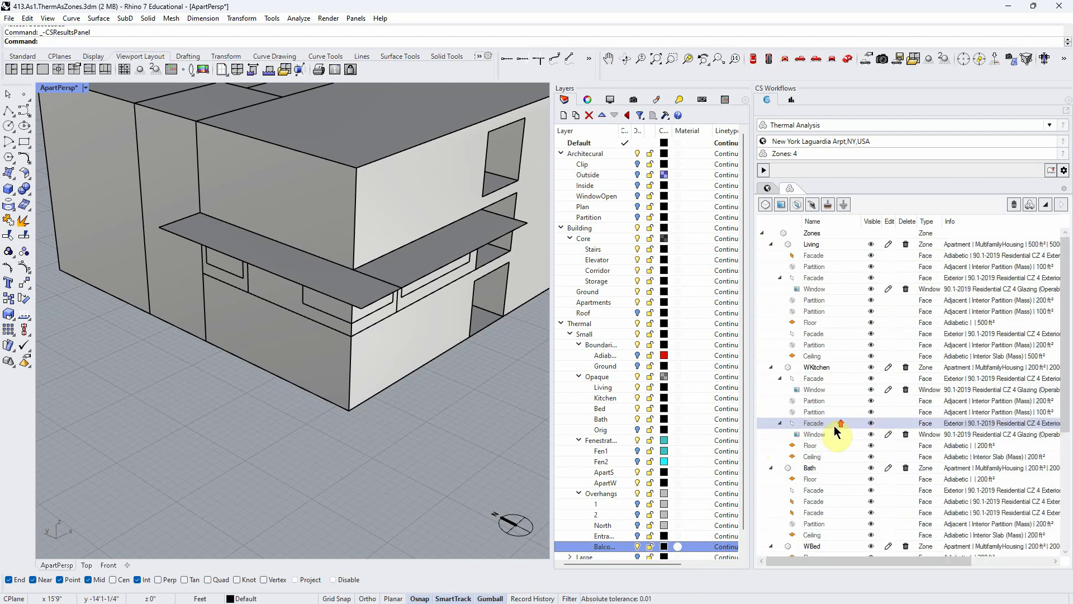
# - Change the glazing of all four Living, WKitchen and WBed windows to Solarban 72 (2) on Starphire - Solarban 72 (4) on Starphire - Starphire (Krypton)
pyautogui.click(818, 288)
pyautogui.keyDown('ctrl'); pyautogui.click(836, 390); pyautogui.keyUp('ctrl')
pyautogui.keyDown('ctrl'); pyautogui.click(842, 434); pyautogui.keyUp('ctrl')
pyautogui.scroll(-5, 843, 435)
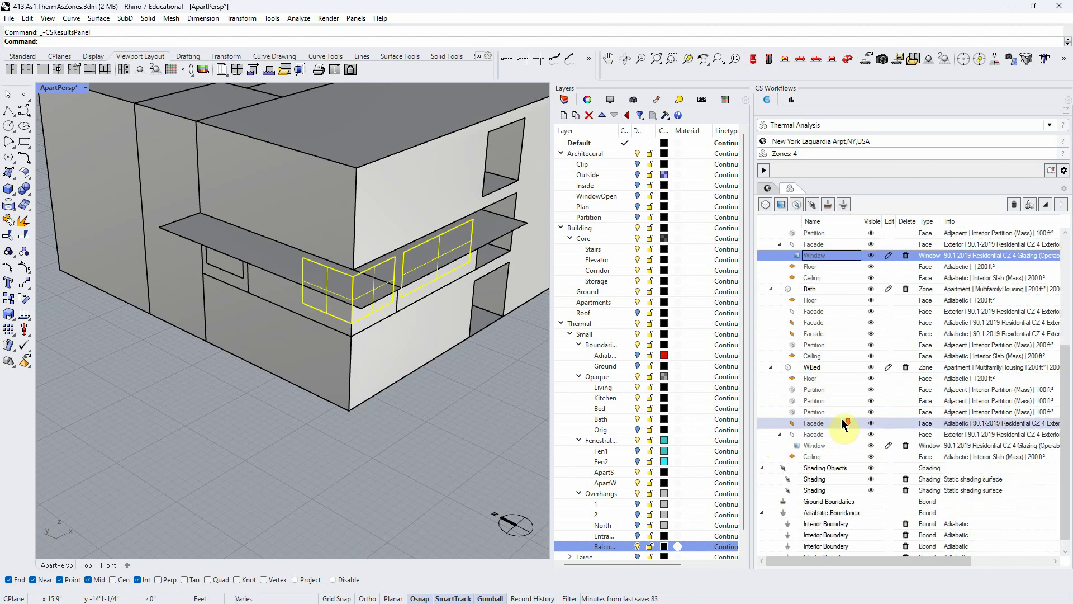
pyautogui.keyDown('ctrl'); pyautogui.click(841, 444); pyautogui.keyUp('ctrl')
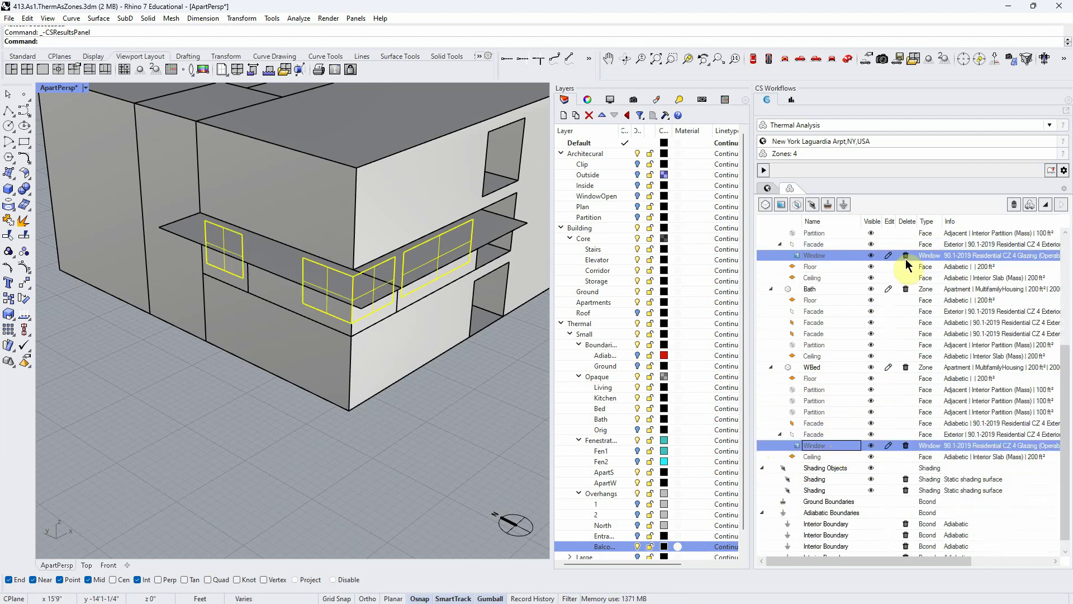
pyautogui.click(889, 256)
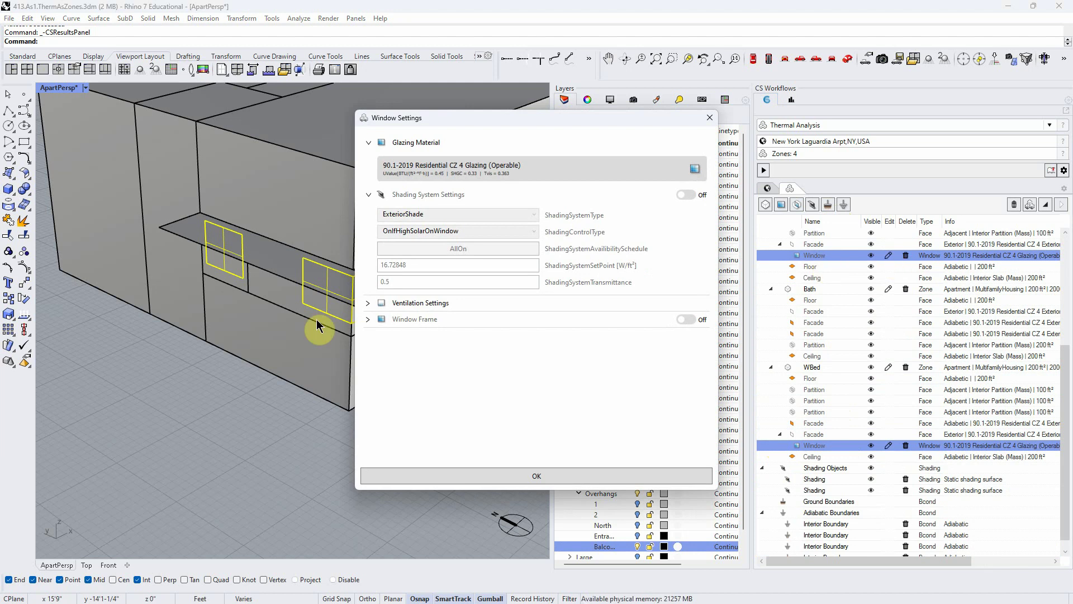
pyautogui.click(618, 168)
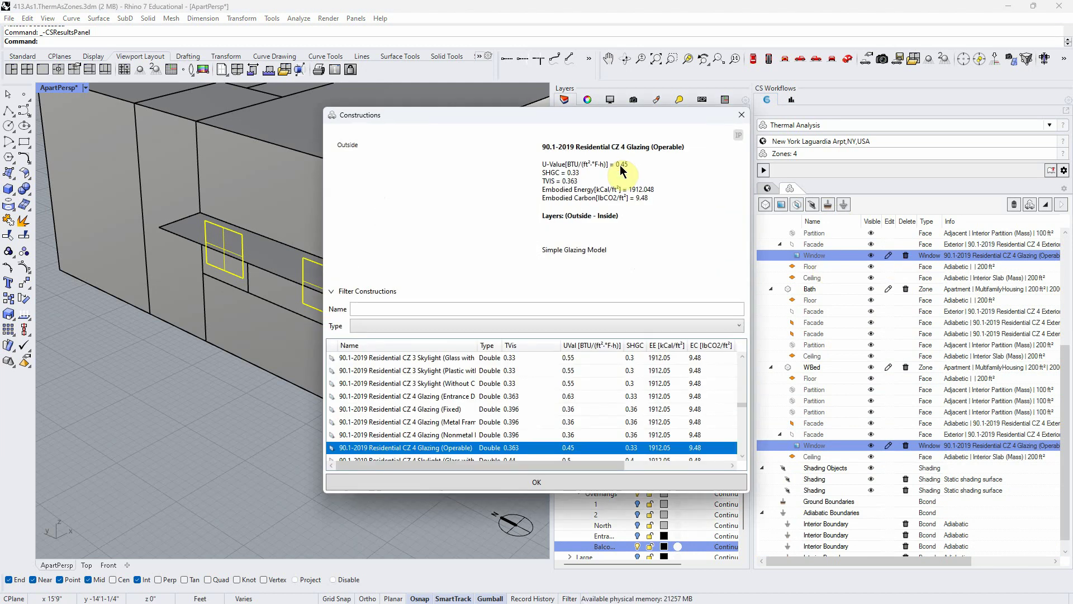
pyautogui.click(594, 346)
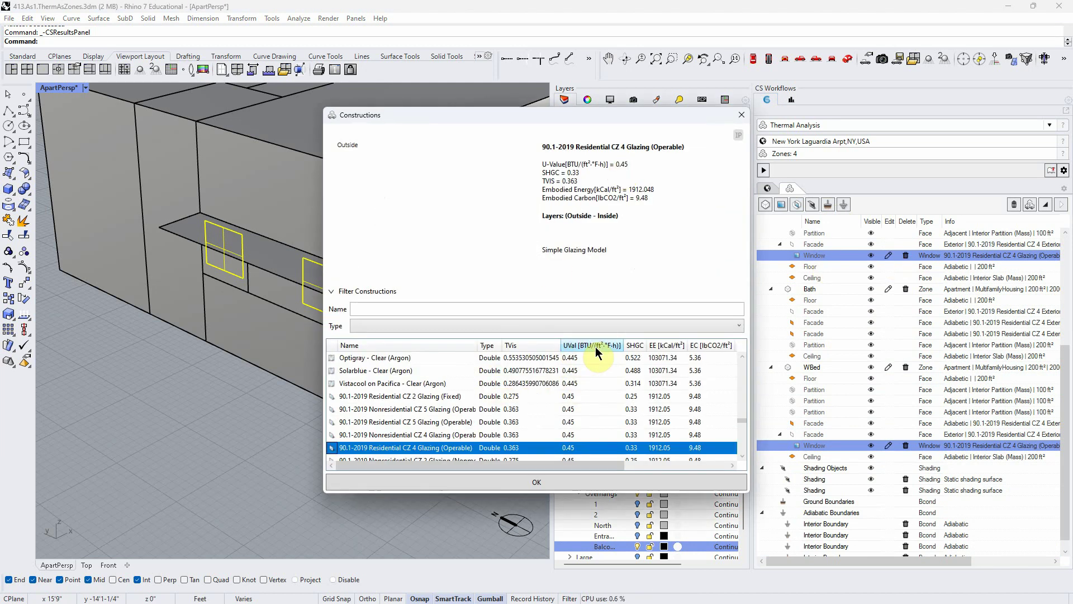
pyautogui.moveTo(742, 419); pyautogui.dragTo(741, 361)
pyautogui.click(574, 426)
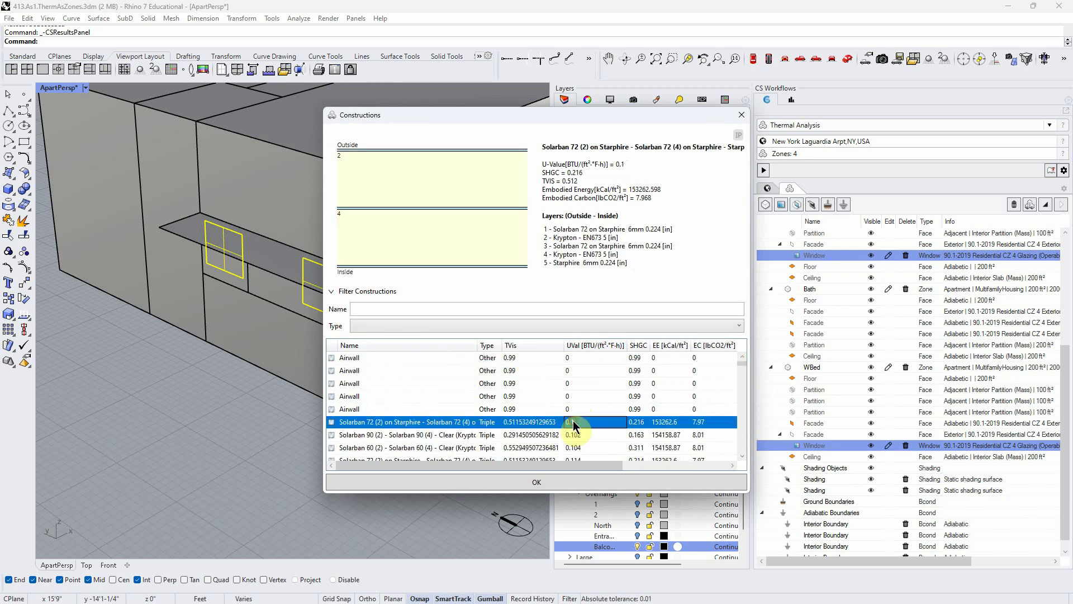
pyautogui.click(640, 427)
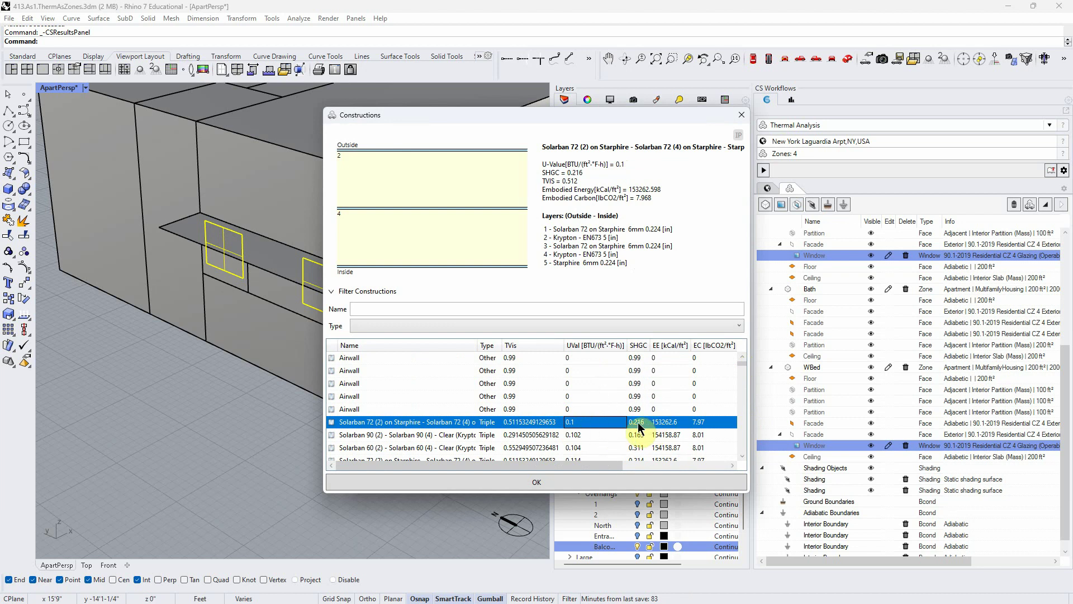
pyautogui.click(640, 426)
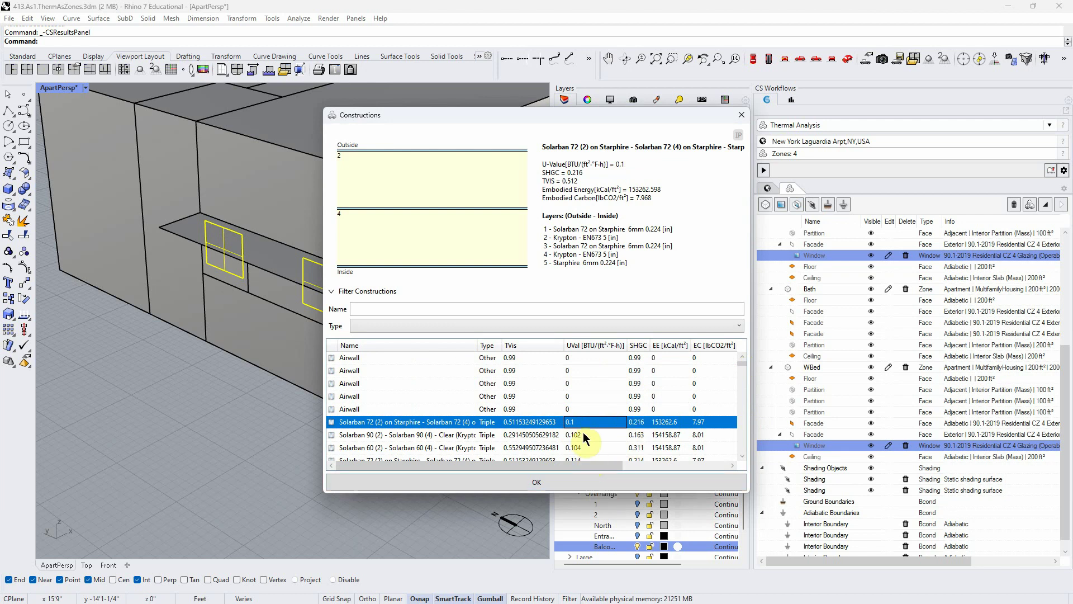
pyautogui.click(570, 424)
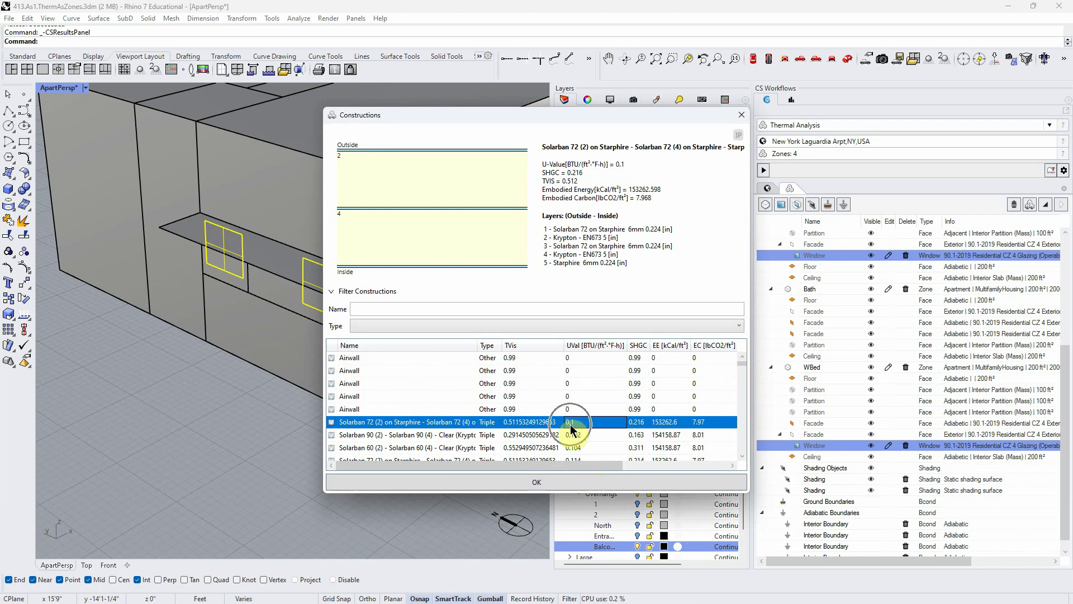
pyautogui.click(572, 427)
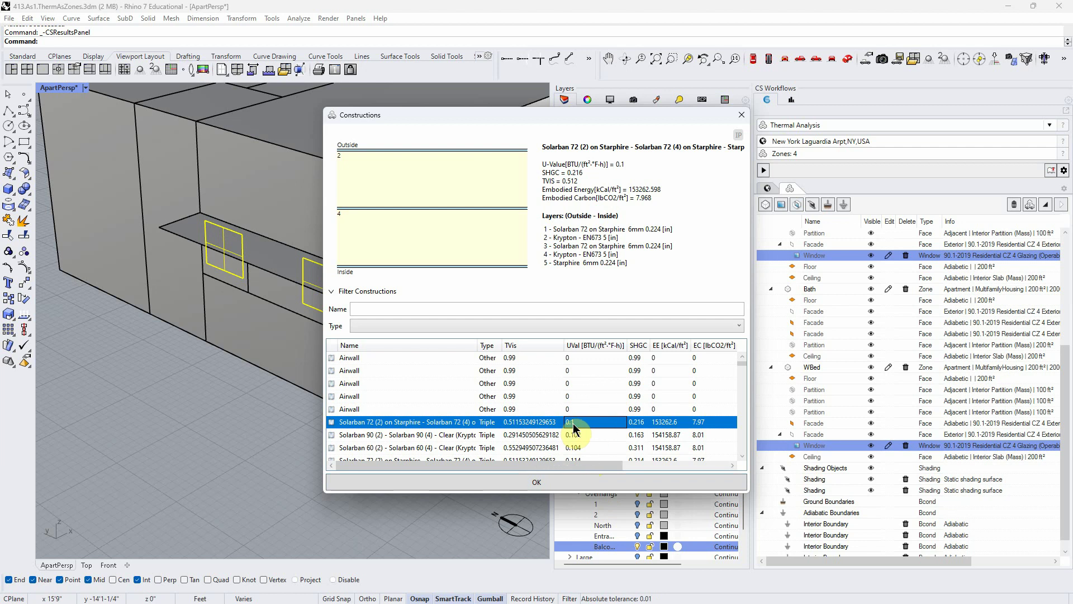
pyautogui.click(582, 479)
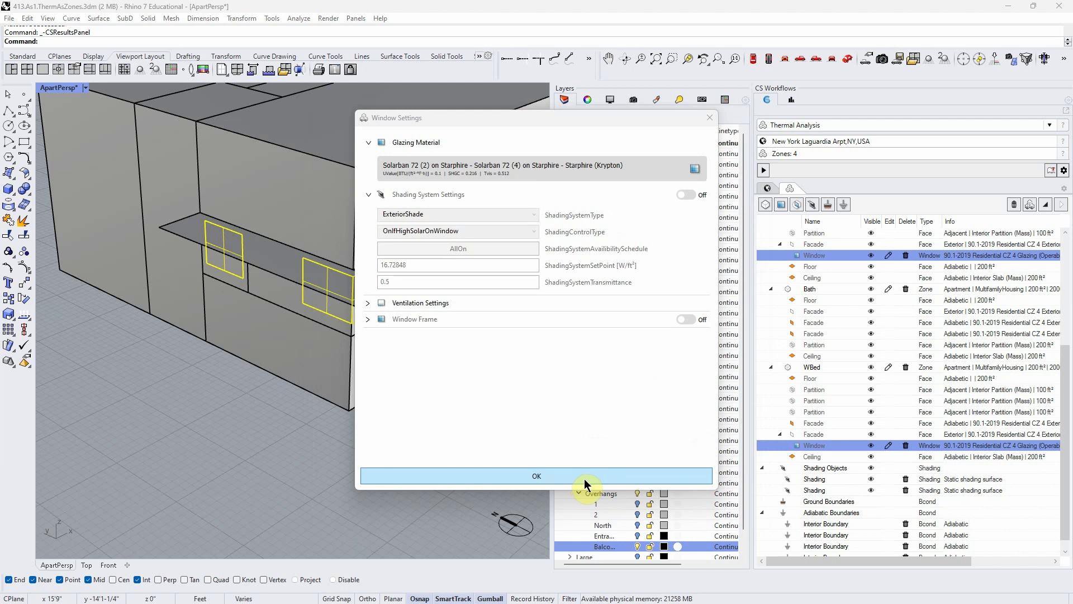
pyautogui.click(585, 478)
# - Run the thermal simulation with the Solarban 72 glazing and open its new result in CS Results
pyautogui.click(765, 171)
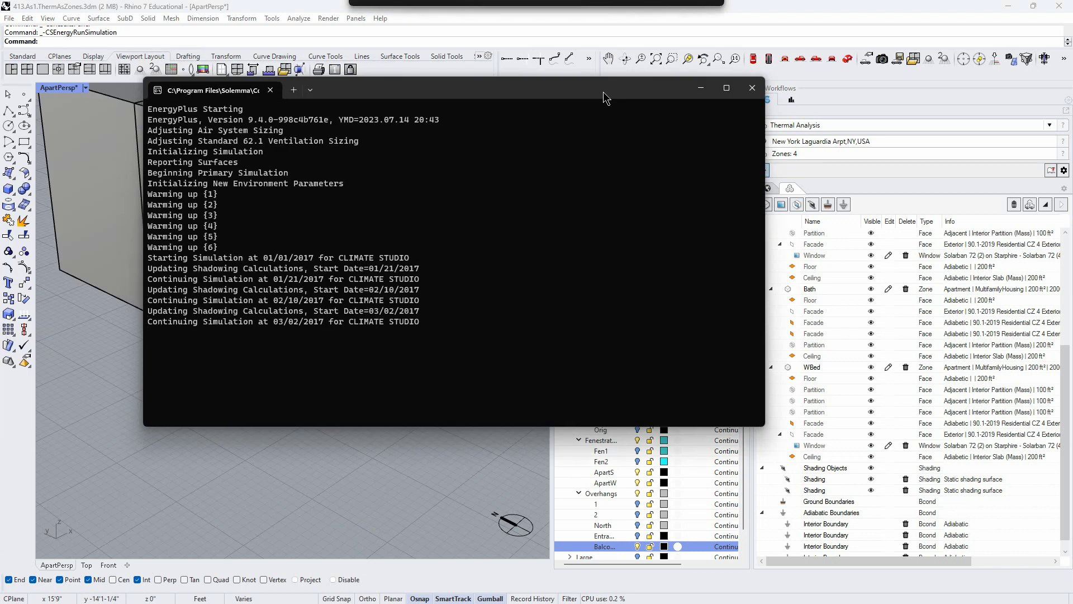
pyautogui.moveTo(603, 92); pyautogui.dragTo(419, 96)
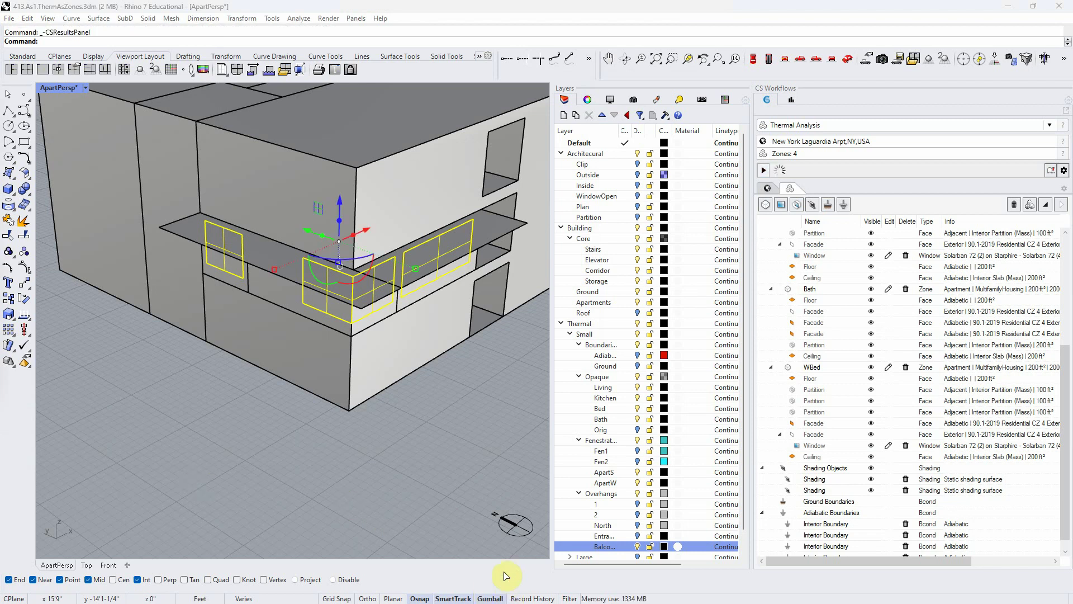
pyautogui.click(795, 102)
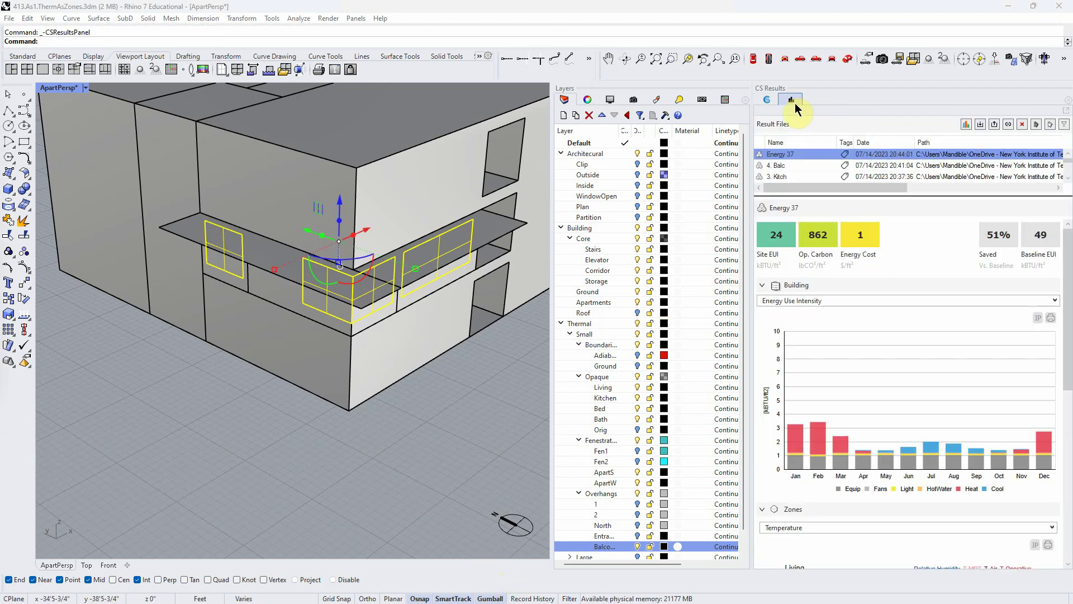
# - Compare the Site EUI and monthly Energy Use Intensity of the Energy 37 and 4. Balc results
pyautogui.click(787, 167)
pyautogui.click(784, 150)
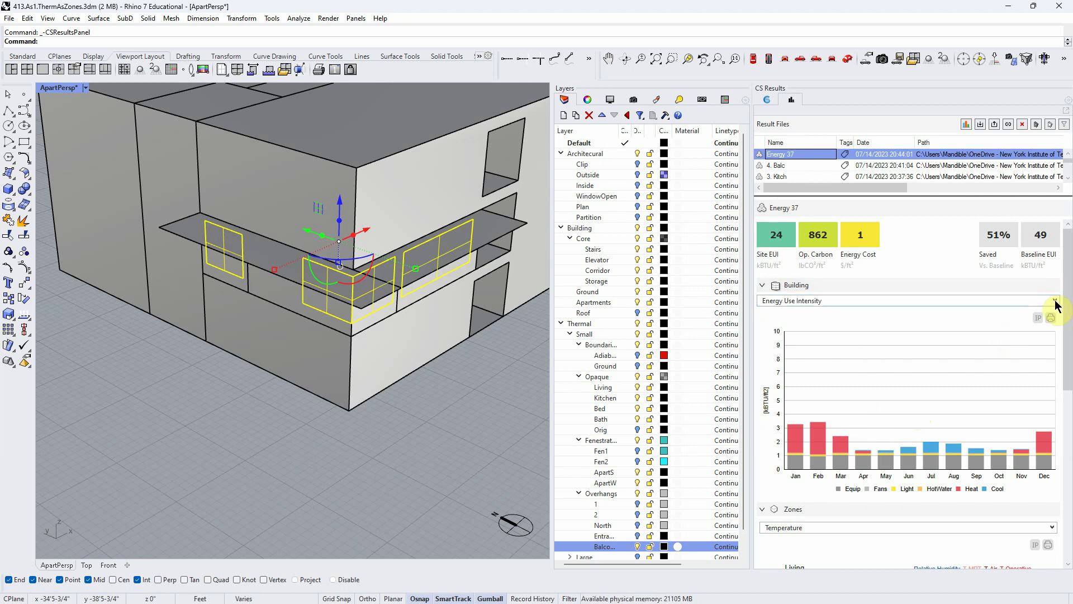
pyautogui.click(783, 165)
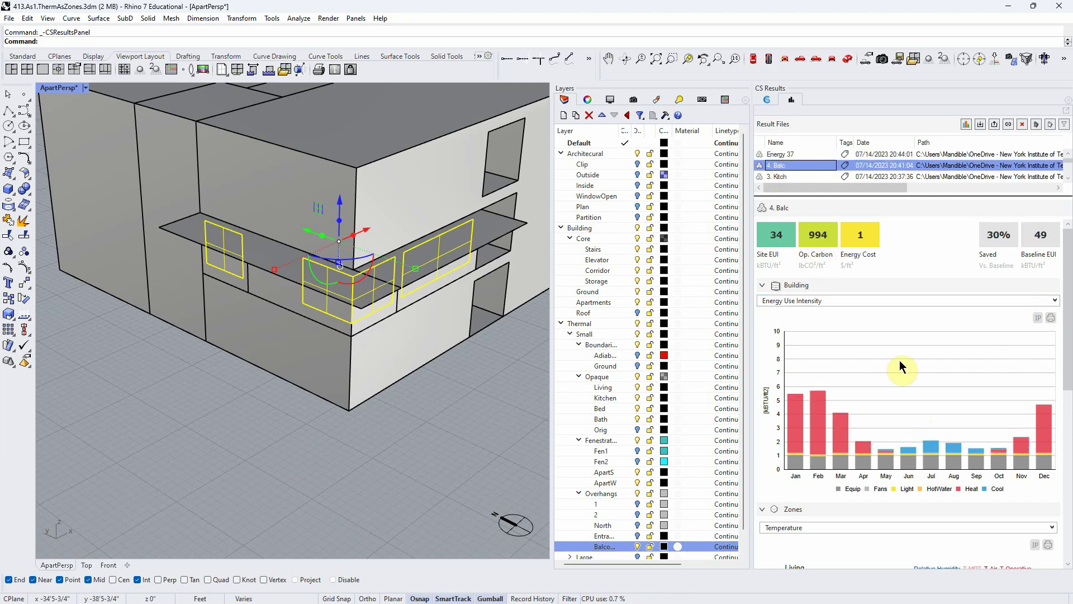
pyautogui.click(785, 156)
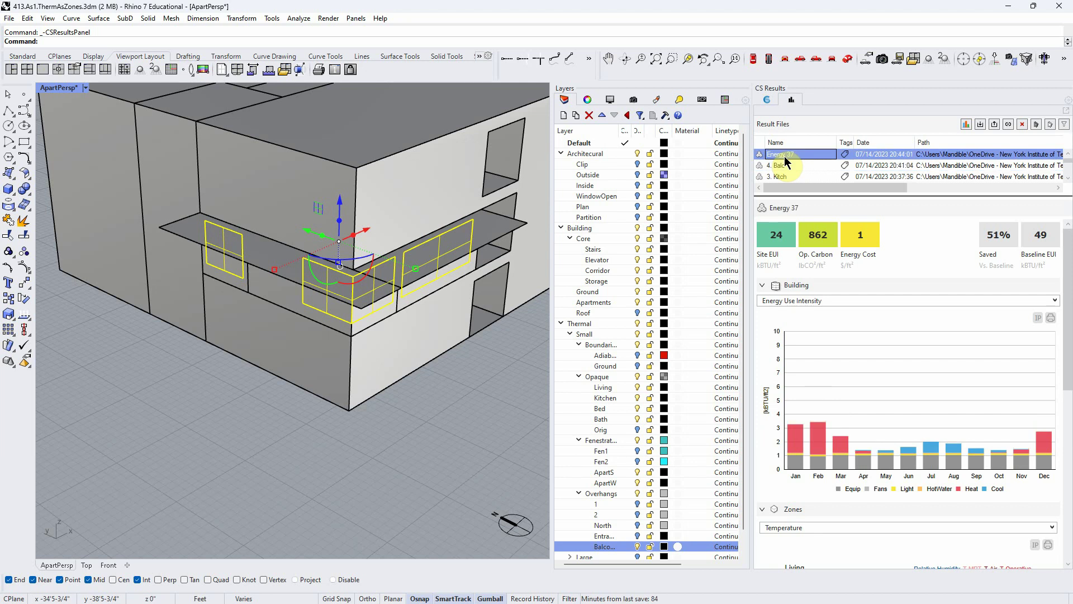
# - Switch the building chart to Energy Flows and compare window gains and losses between Energy 37 and 4. Balc
pyautogui.click(1054, 301)
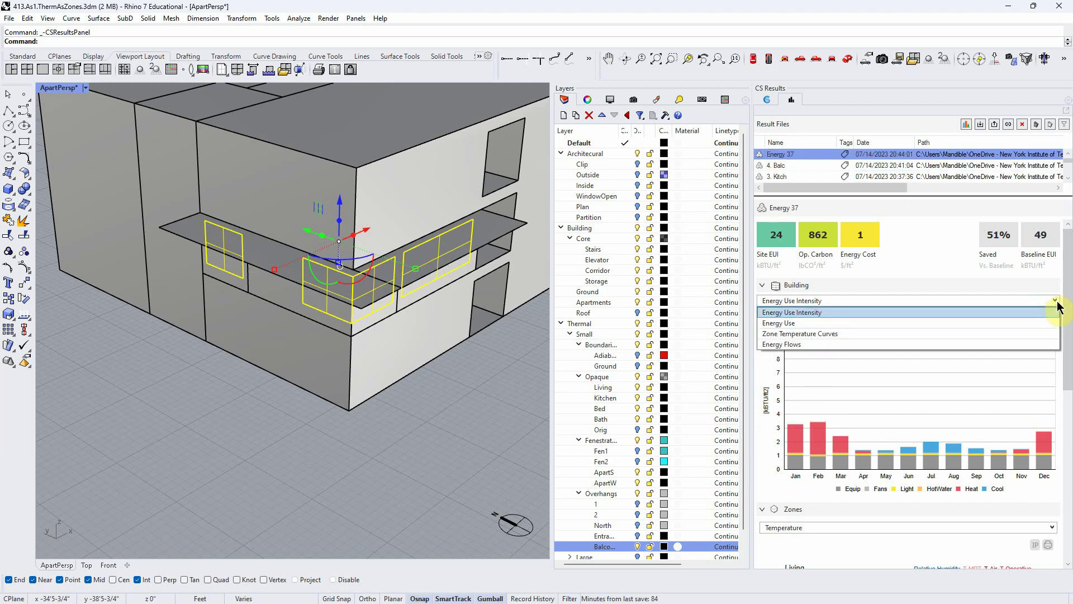
pyautogui.click(817, 344)
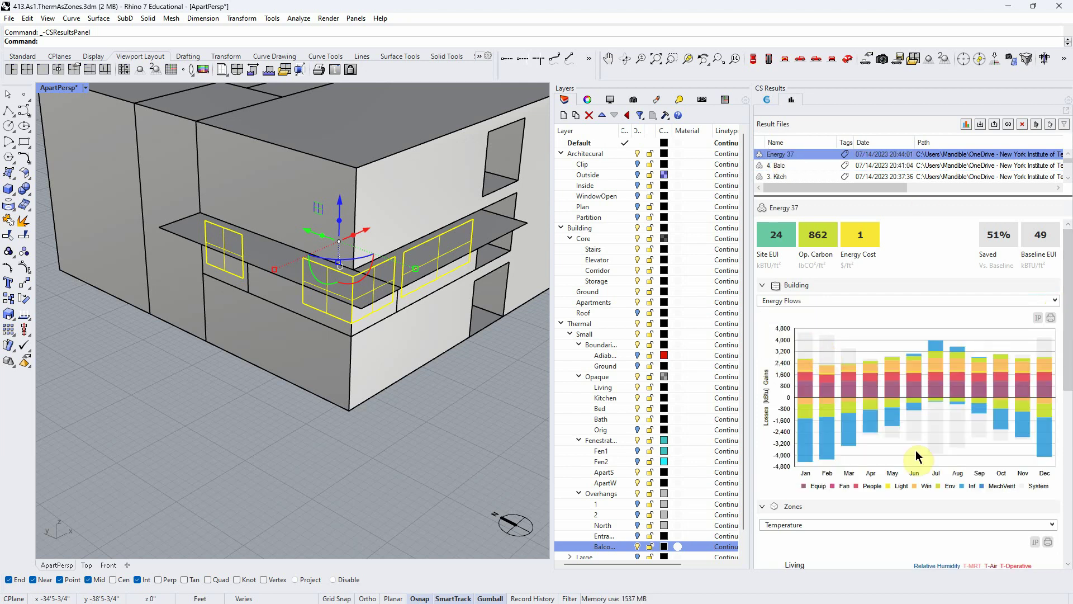
pyautogui.click(791, 168)
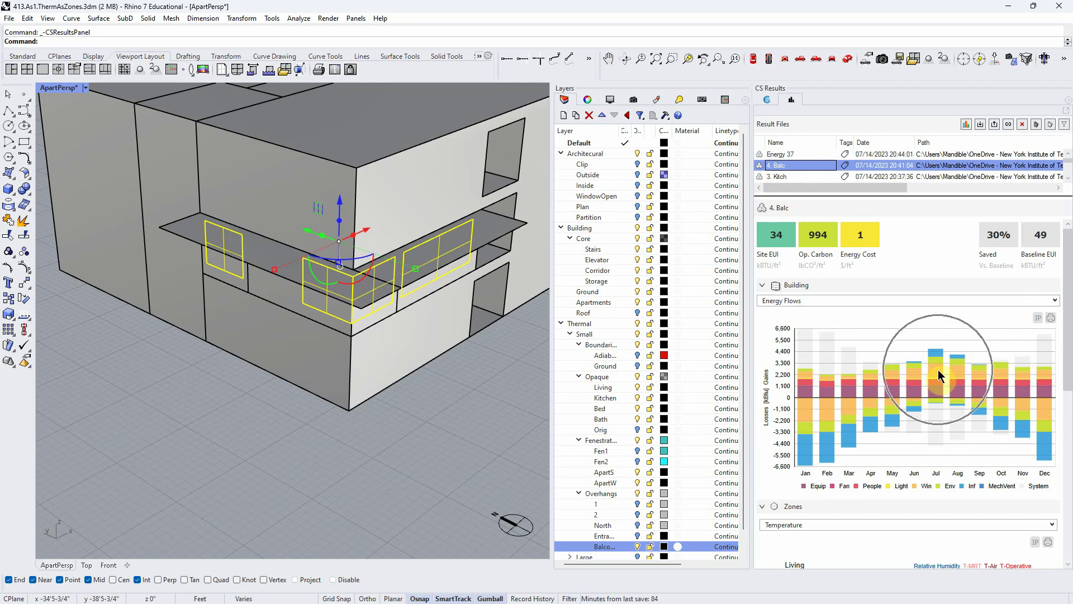
pyautogui.click(779, 155)
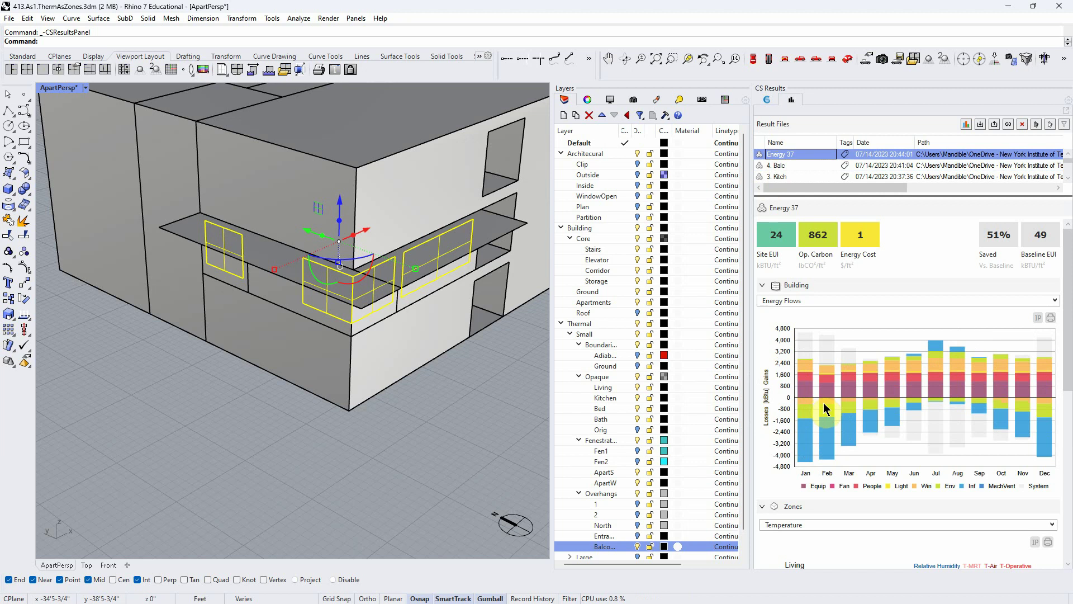
pyautogui.click(781, 166)
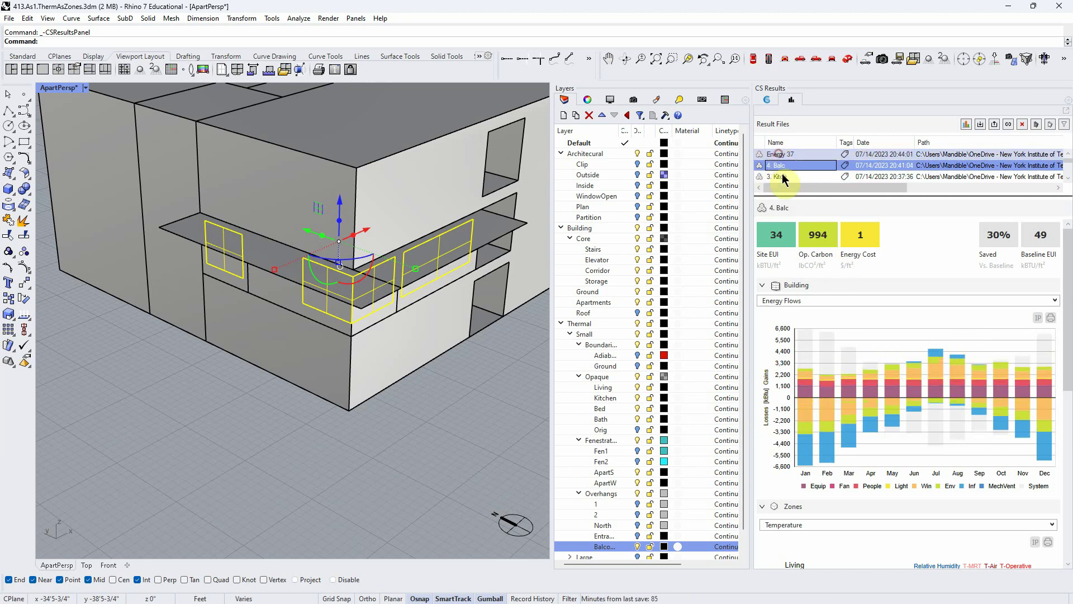
pyautogui.press('Up')
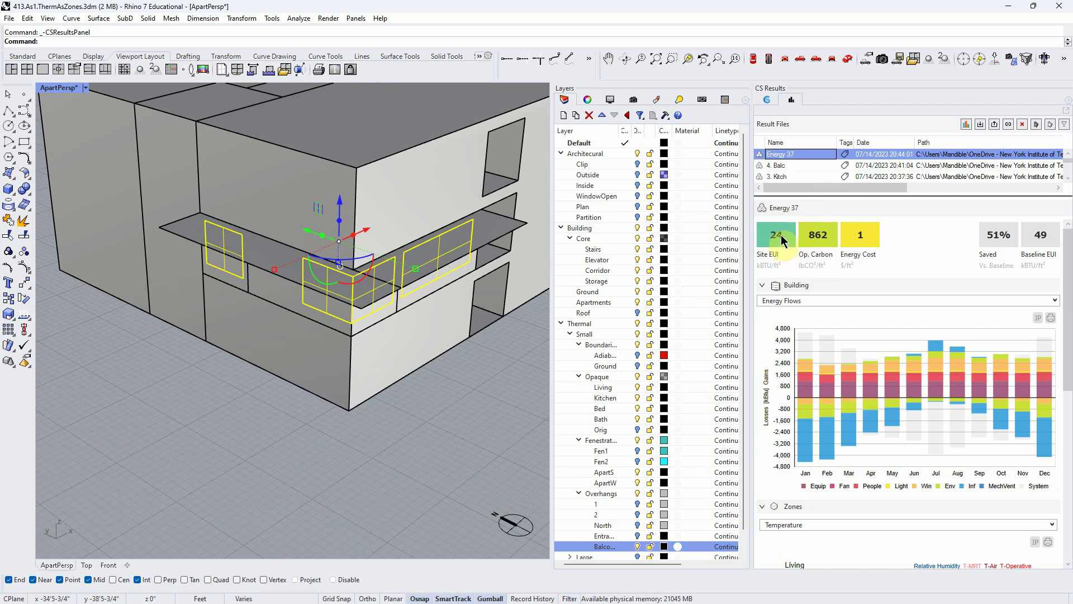
# - Try to rename the Energy 37 result as 5. low SHGC
pyautogui.click(781, 155)
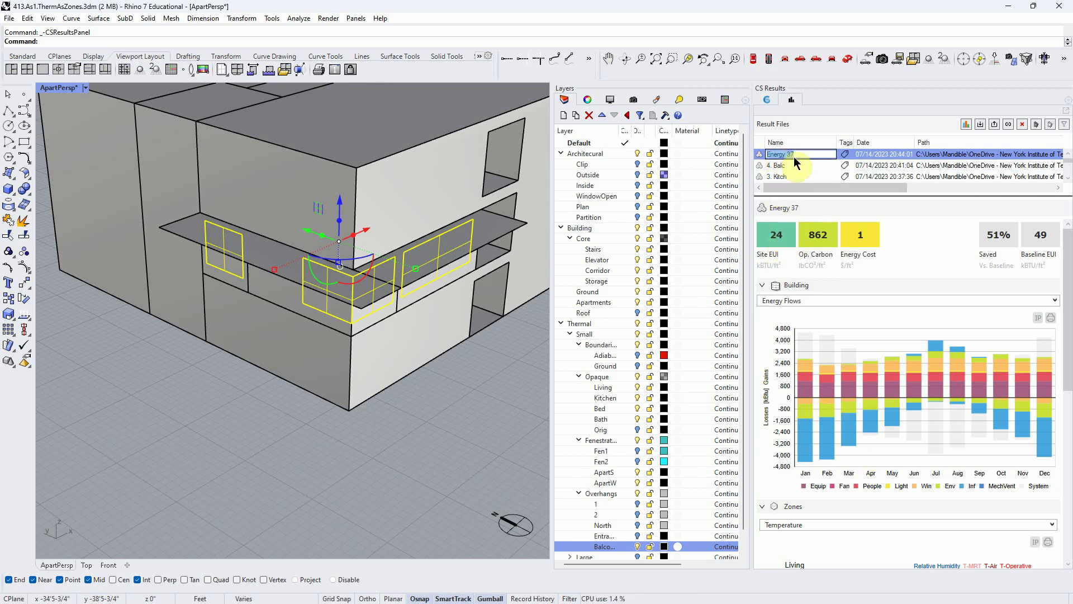
pyautogui.write('5. low SHGC')
pyautogui.press('Return')
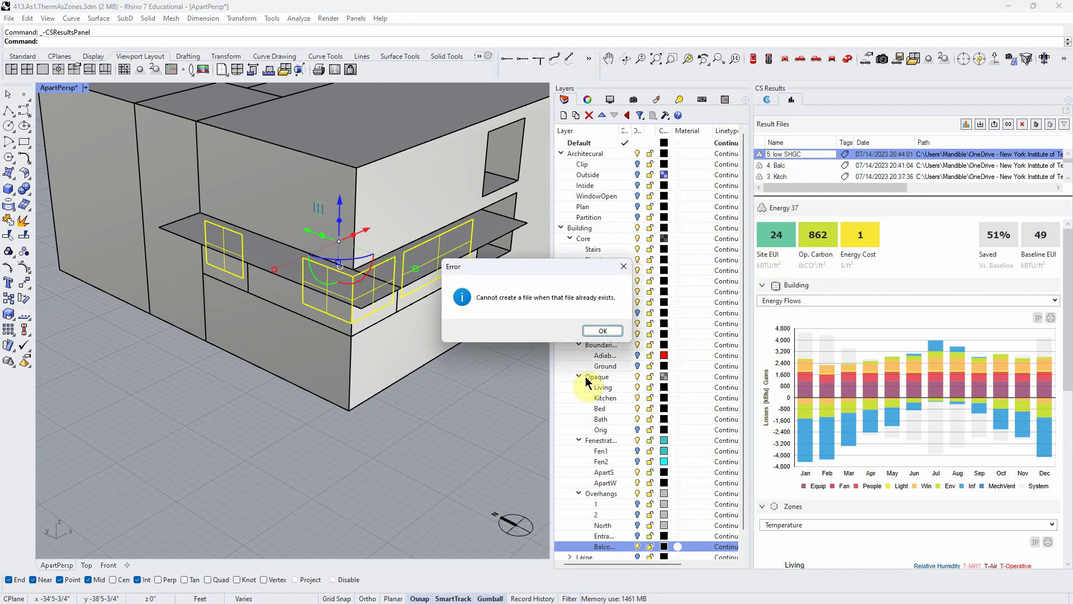
pyautogui.click(783, 169)
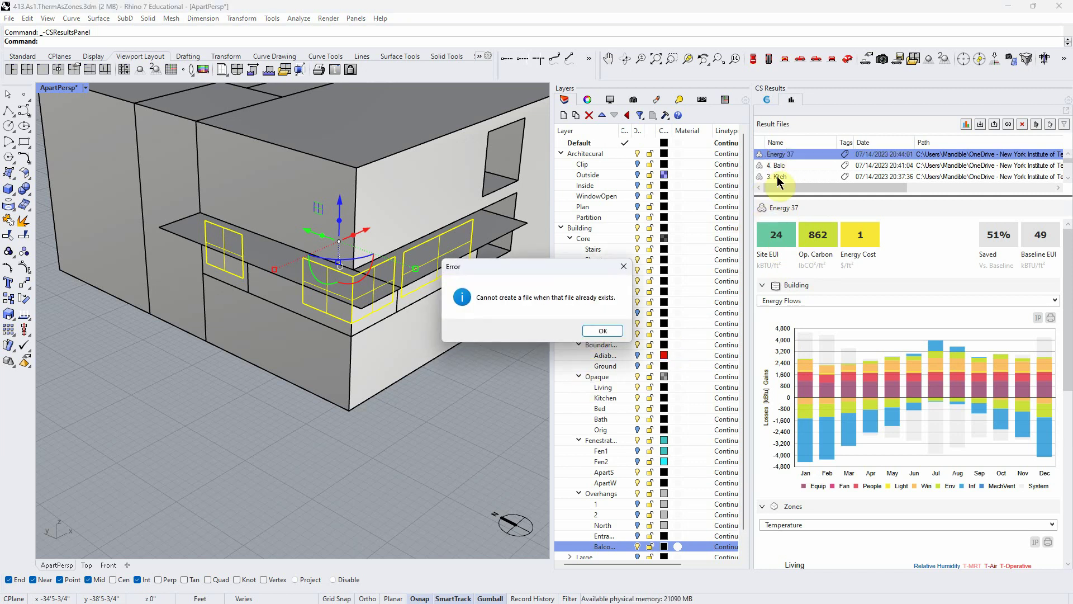
pyautogui.click(603, 331)
# - Rename the Energy 37 result as 5. low SHGCa
pyautogui.click(811, 155)
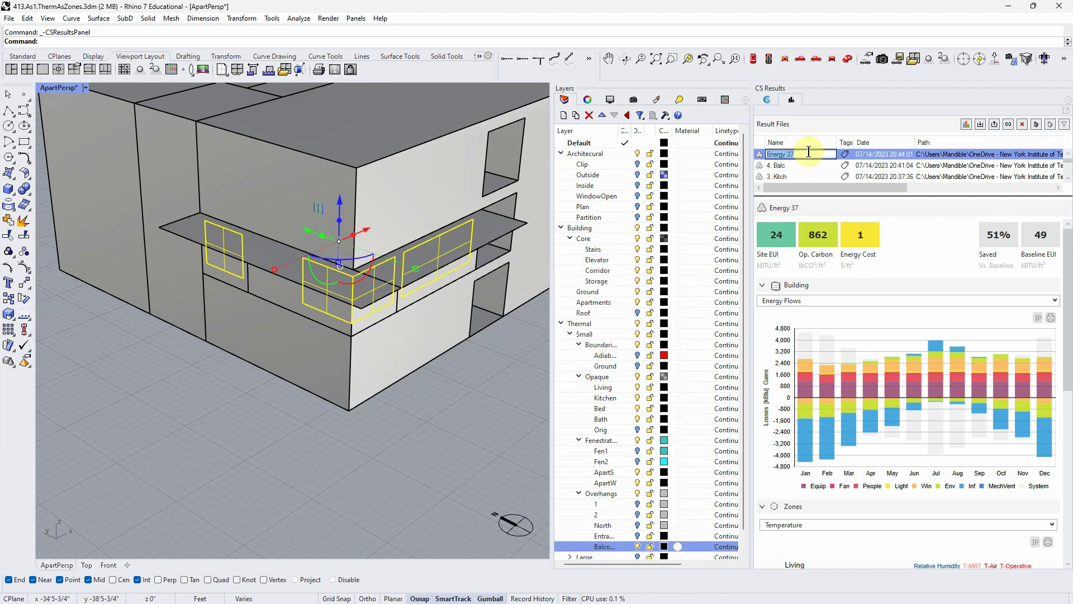
pyautogui.write('5. low SHGCa')
pyautogui.press('Return')
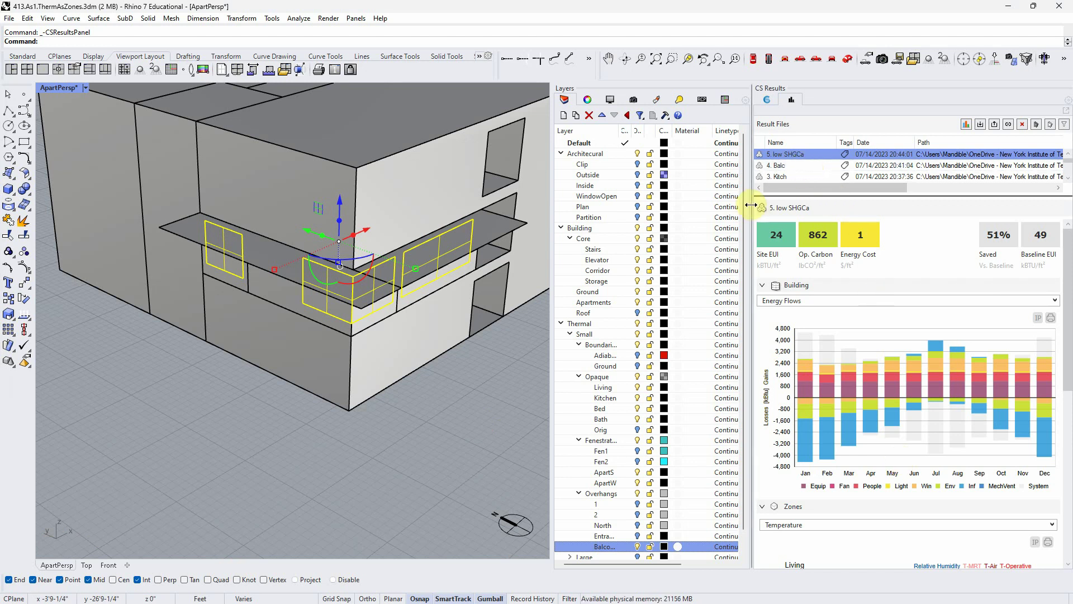
# - Examine the savings, Baseline EUI and operational carbon figures of the 5. low SHGCa result
pyautogui.click(1001, 239)
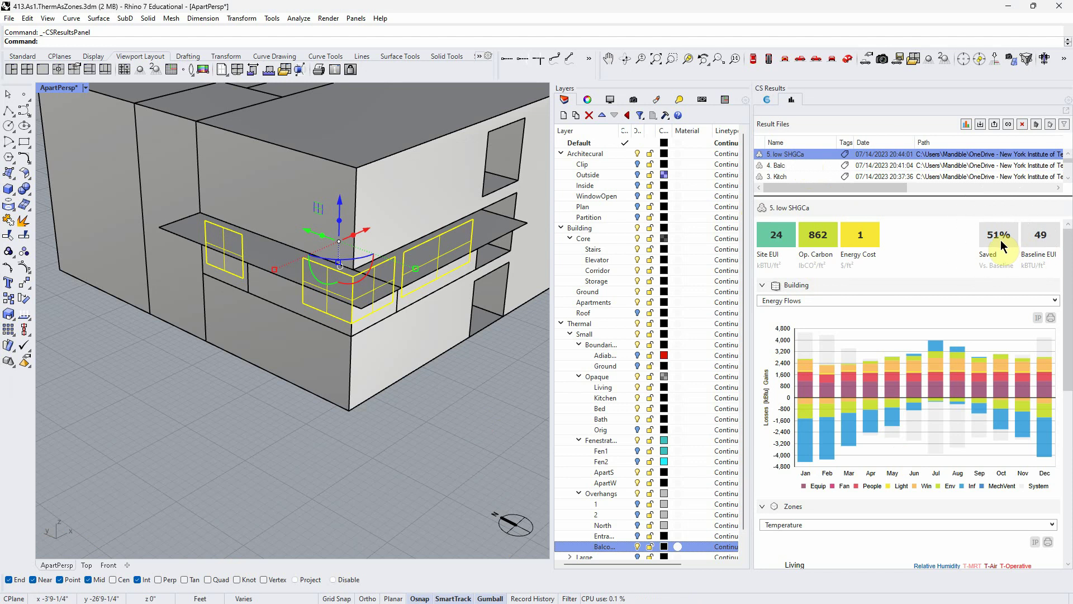
pyautogui.click(1040, 238)
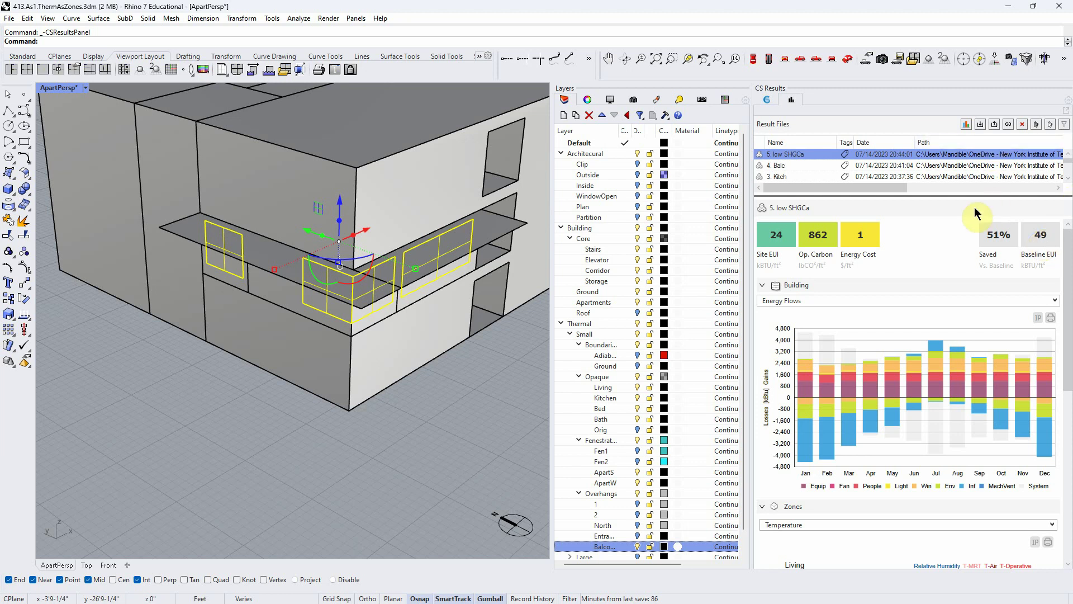
pyautogui.click(820, 244)
pyautogui.click(815, 257)
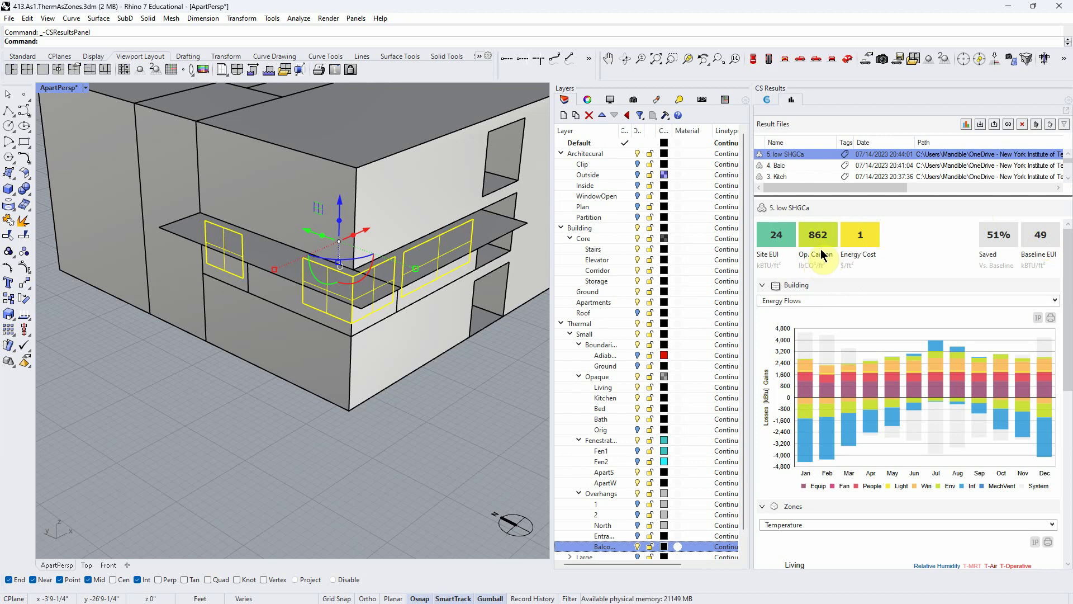
pyautogui.click(821, 237)
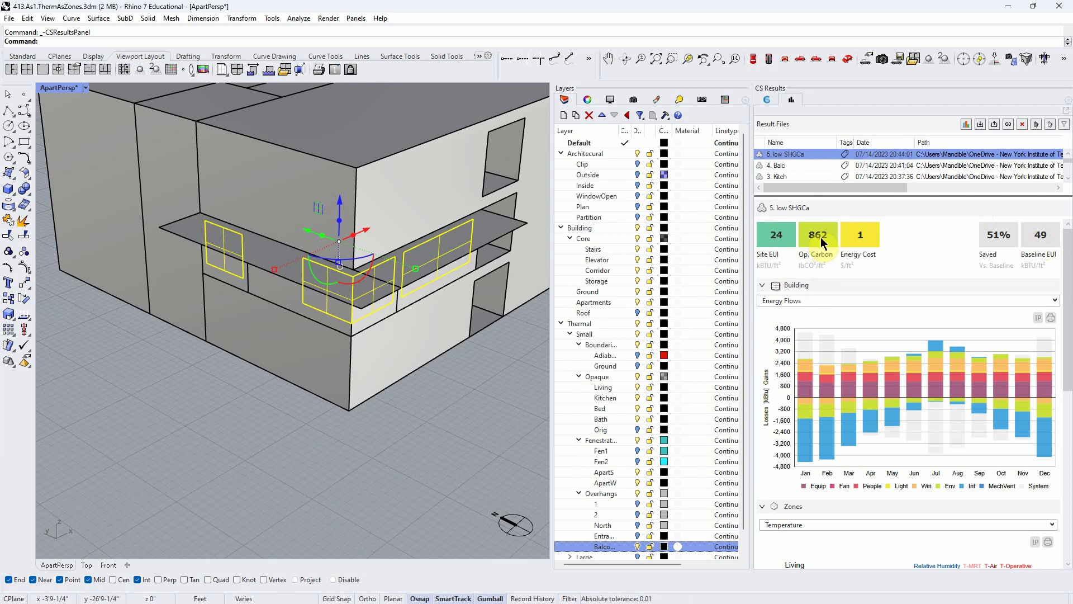
# - Compare the 4. Balc and 5. low SHGCa figures in SI units, and return the results to IP units
pyautogui.click(1038, 320)
pyautogui.click(789, 165)
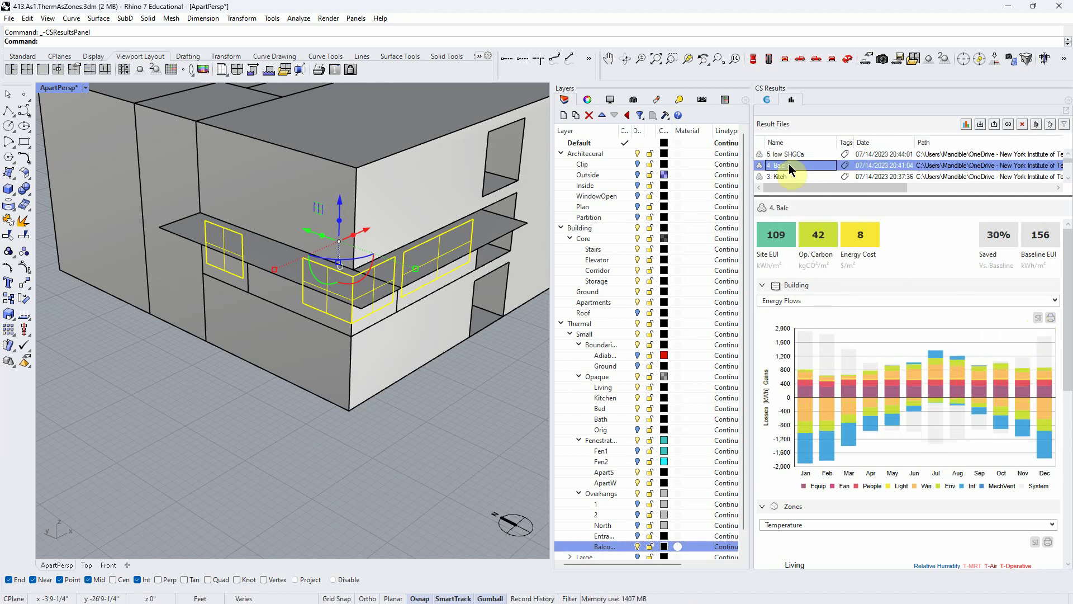
pyautogui.click(788, 153)
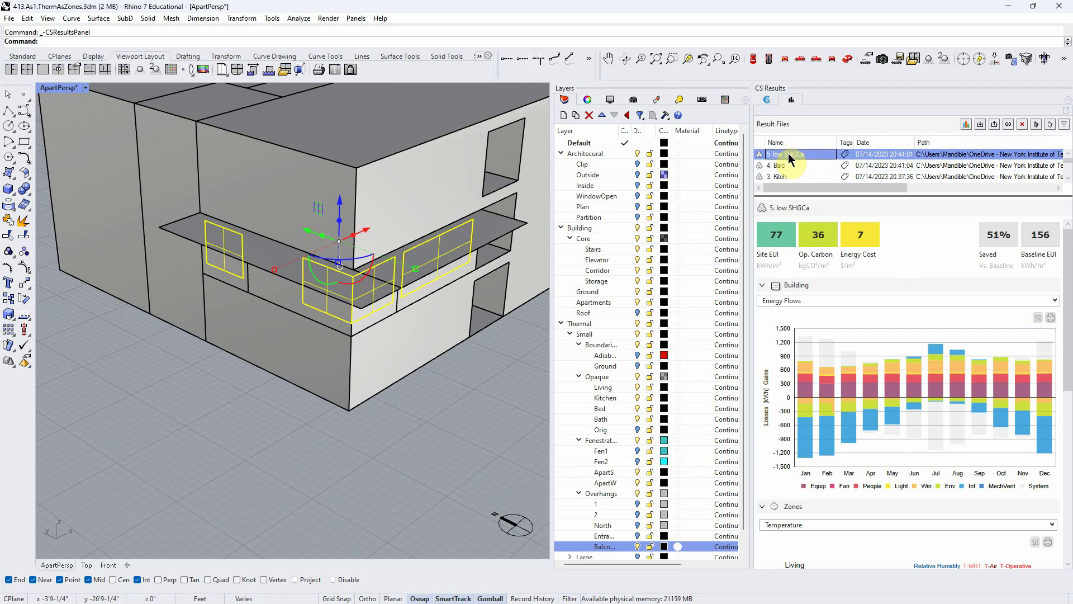
pyautogui.click(1038, 318)
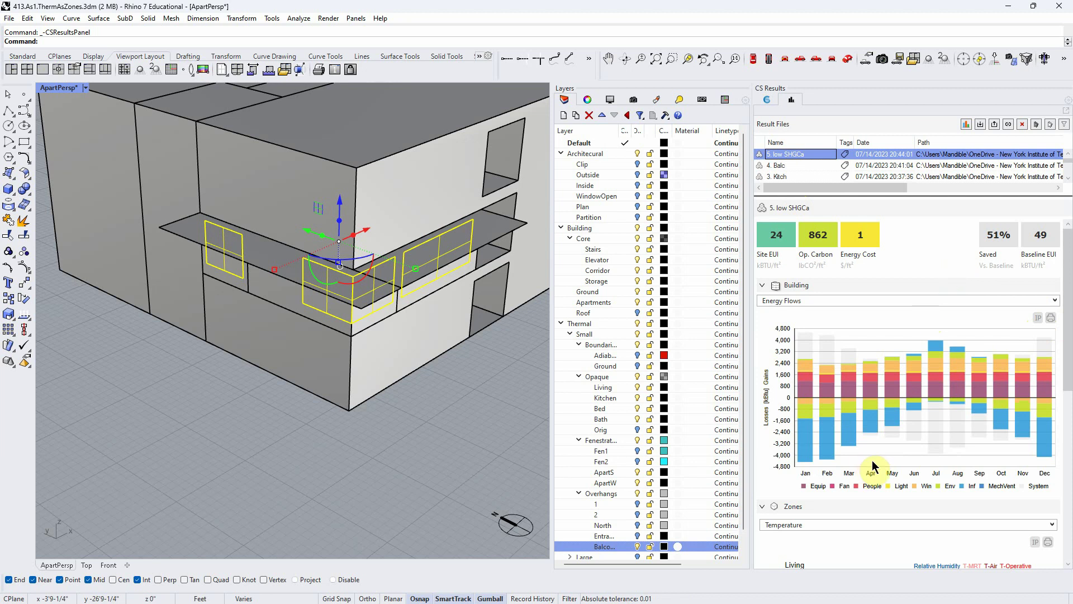
# - Examine the winter and summer gains and losses in the Energy Flows chart of 5. low SHGCa
pyautogui.click(809, 390)
pyautogui.click(811, 391)
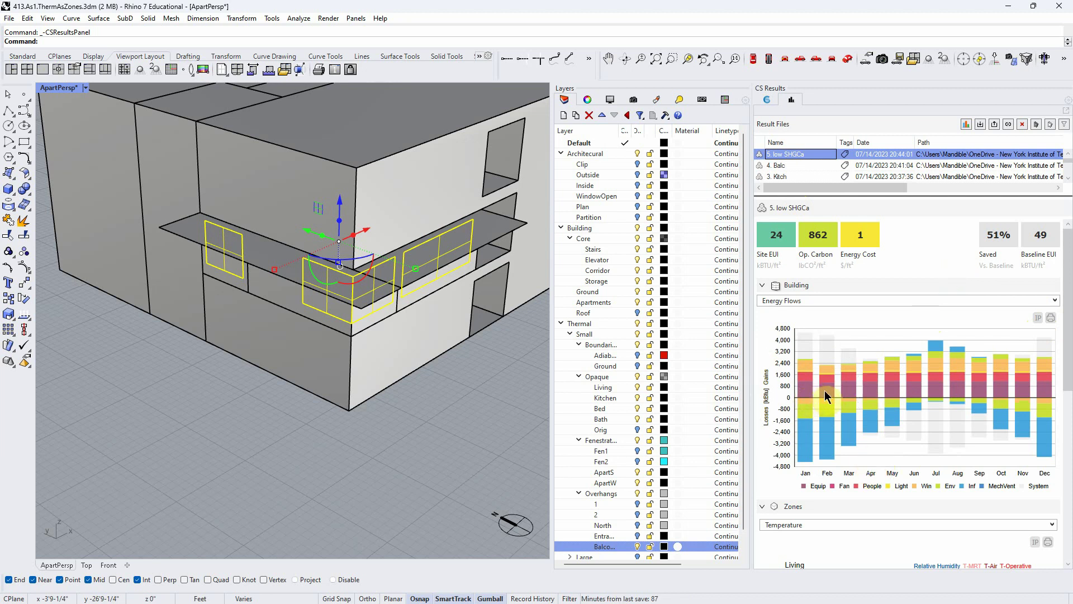
pyautogui.click(810, 391)
pyautogui.click(829, 391)
pyautogui.click(930, 369)
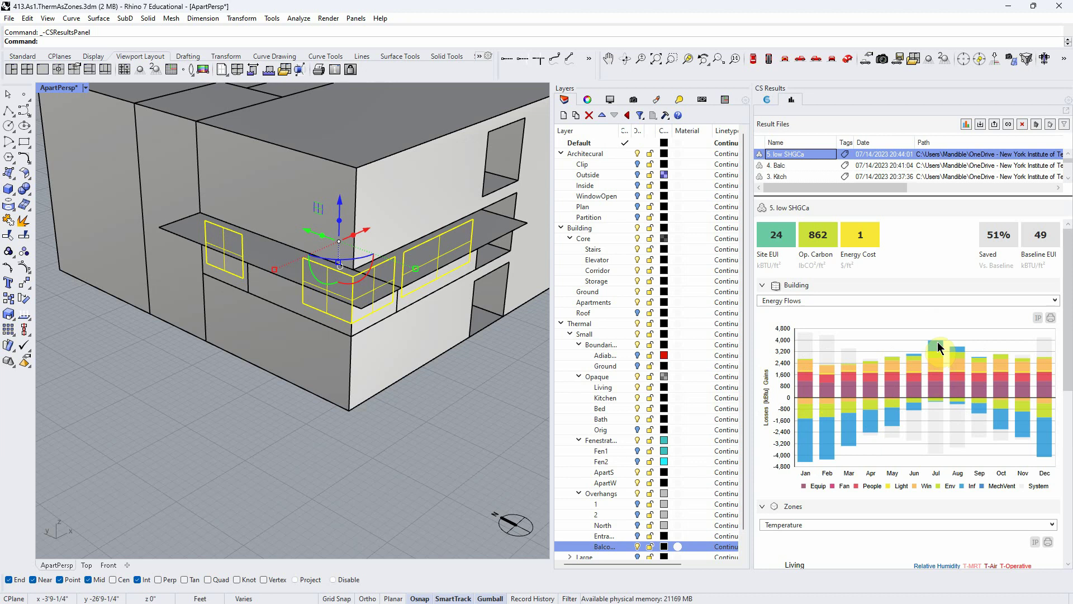
pyautogui.click(813, 410)
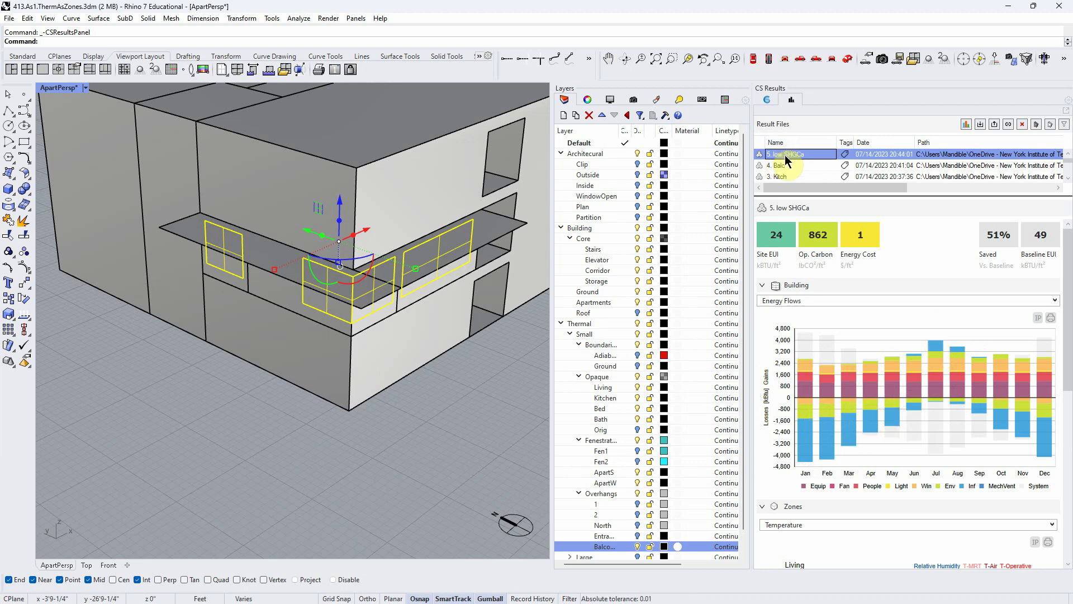
pyautogui.click(806, 444)
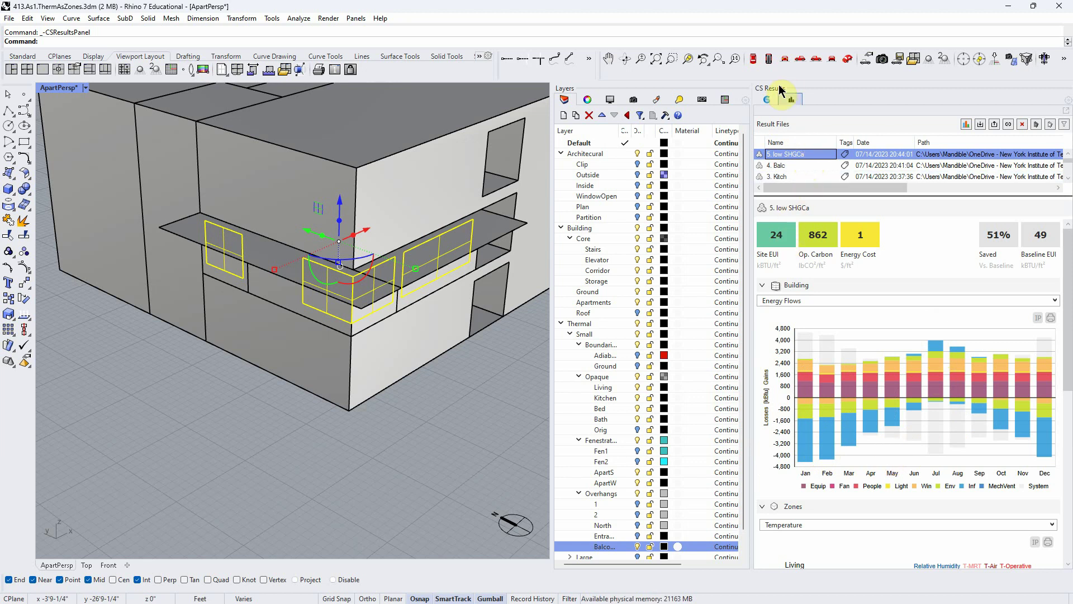
# - Undock the CS Workflows panel, dock it back together with CS Results, and show the thermal model list
pyautogui.click(768, 101)
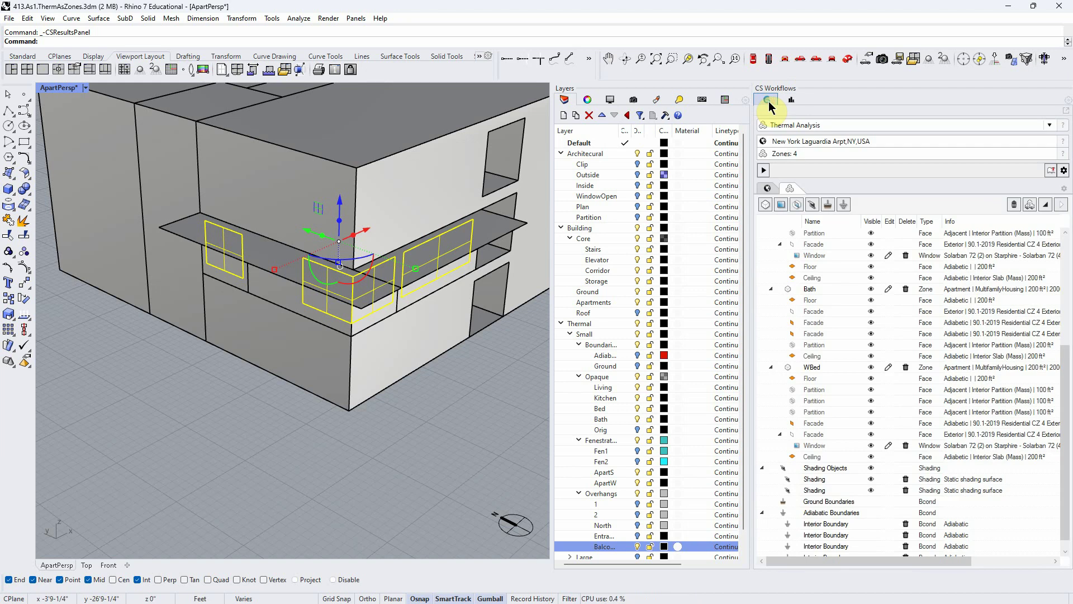
pyautogui.moveTo(769, 106); pyautogui.dragTo(865, 263)
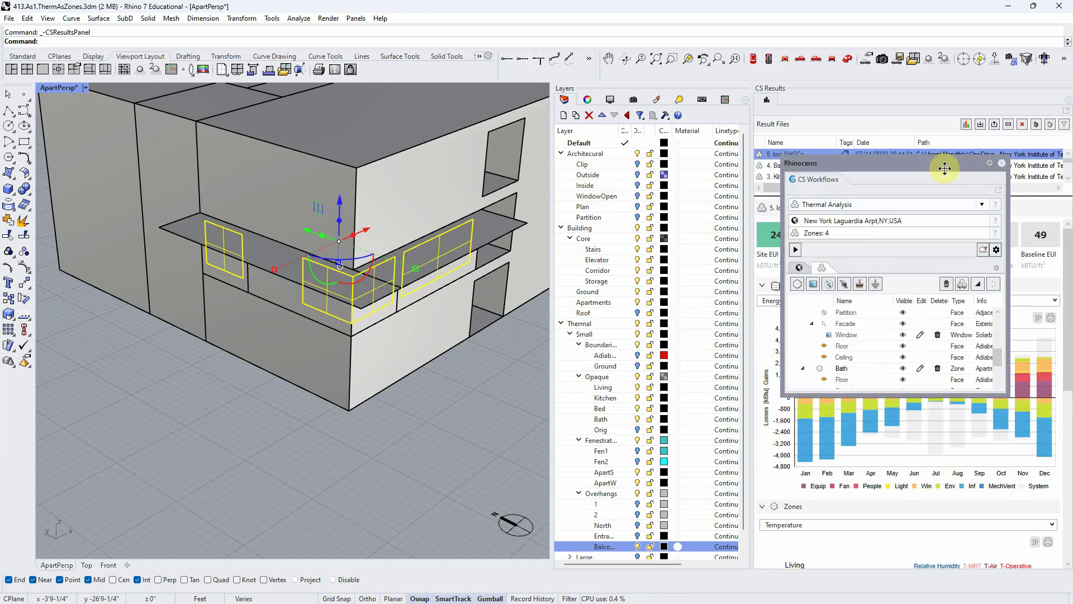
pyautogui.moveTo(993, 172); pyautogui.dragTo(904, 103)
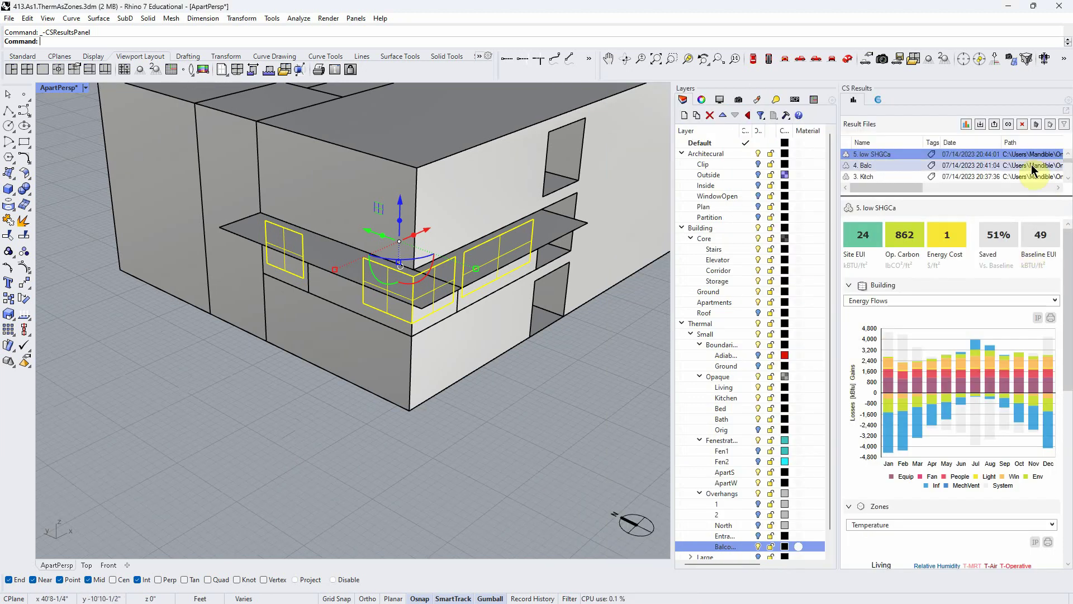
pyautogui.click(882, 99)
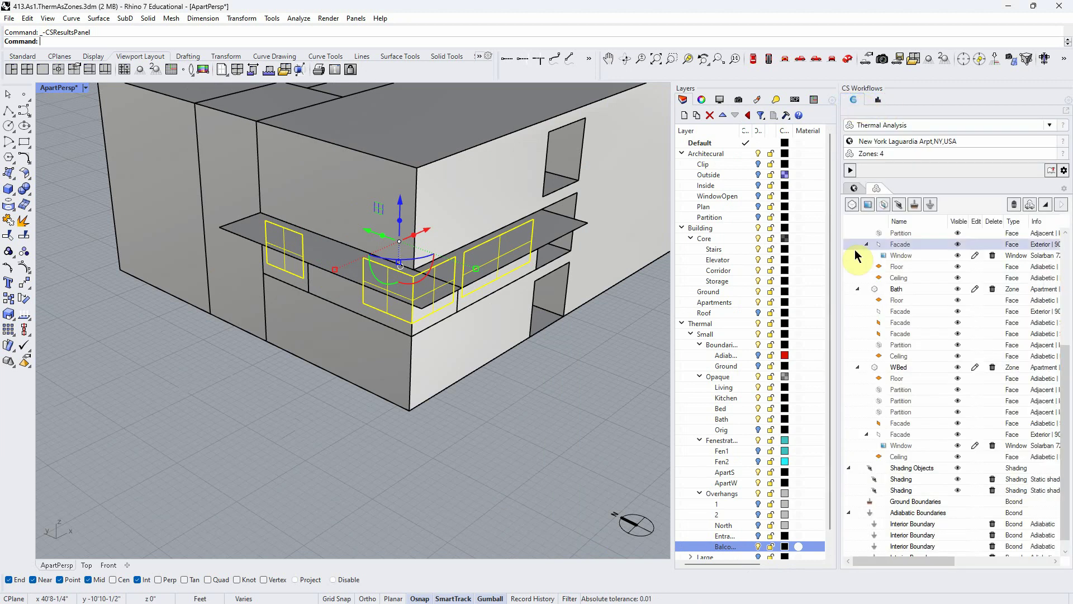
# - Collapse the Living, WKitchen, Bath and WBed zones in the thermal model and select the Living zone
pyautogui.scroll(5, 875, 302)
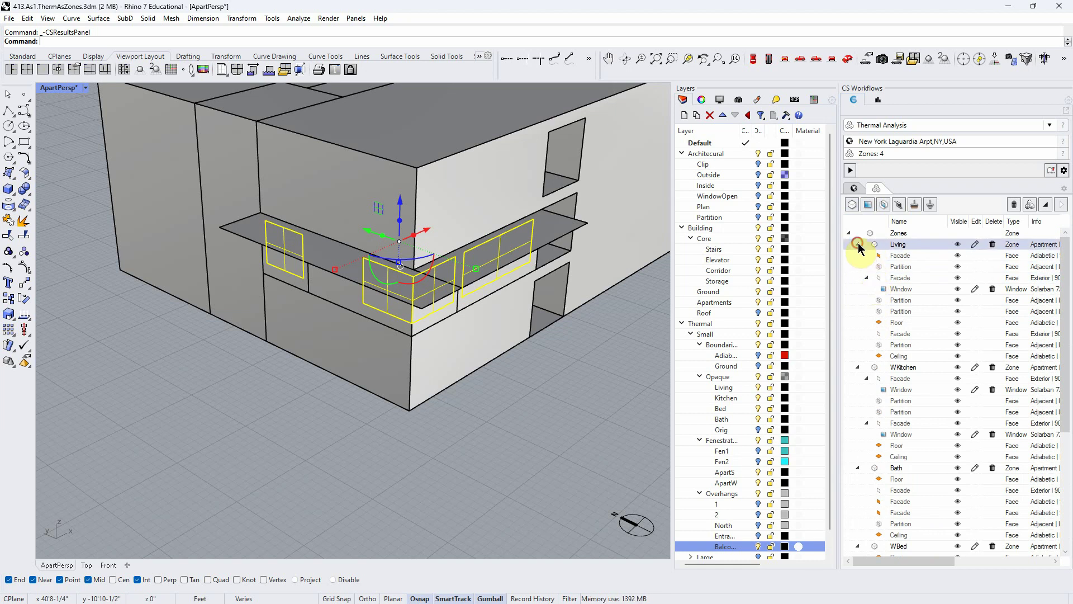
pyautogui.click(858, 243)
pyautogui.click(859, 256)
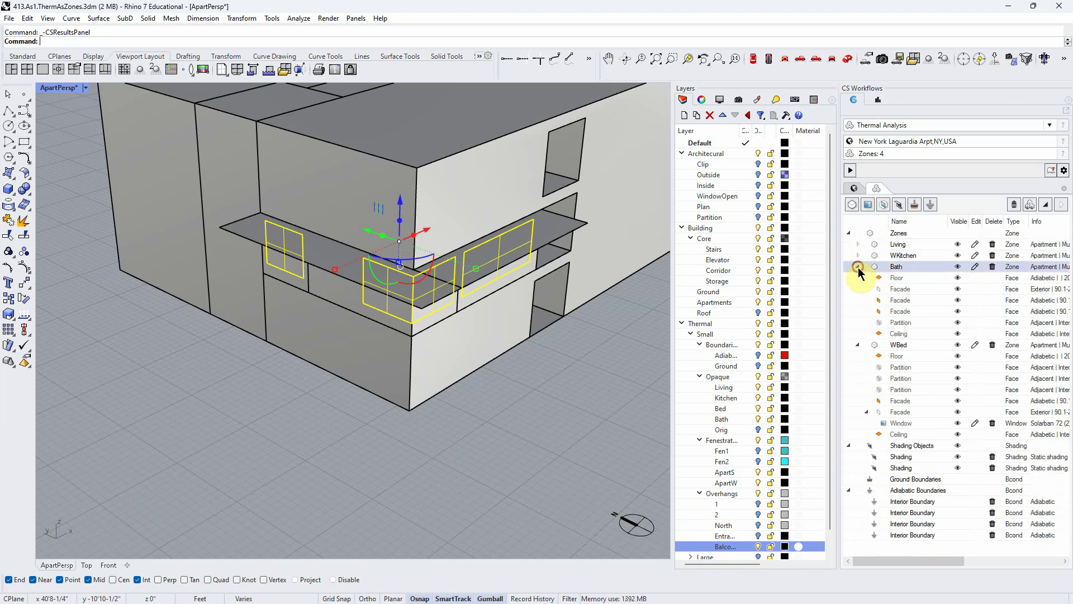
pyautogui.click(858, 266)
pyautogui.click(858, 278)
pyautogui.click(919, 246)
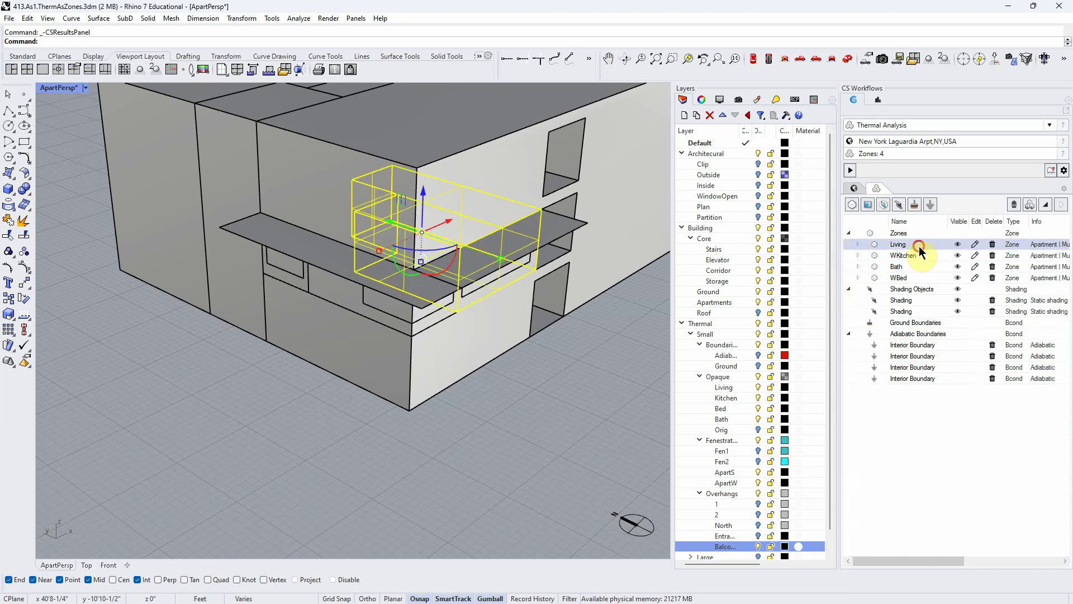
# - Set the infiltration of the Living, WKitchen, Bath and WBed zones to 0.2 Air Changes per Hour
pyautogui.keyDown('shift'); pyautogui.click(924, 278); pyautogui.keyUp('shift')
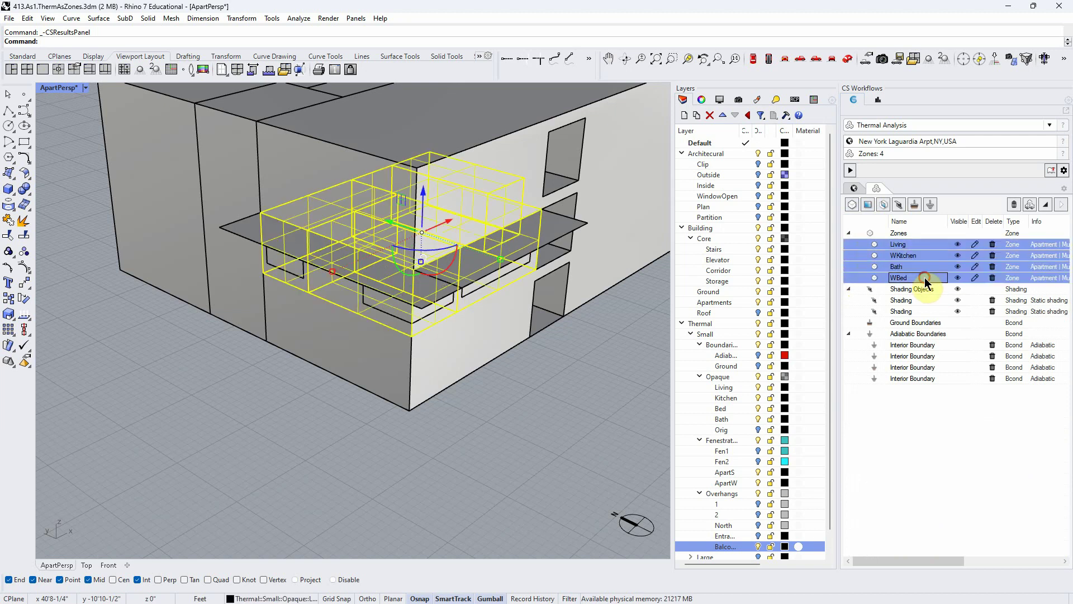
pyautogui.click(977, 244)
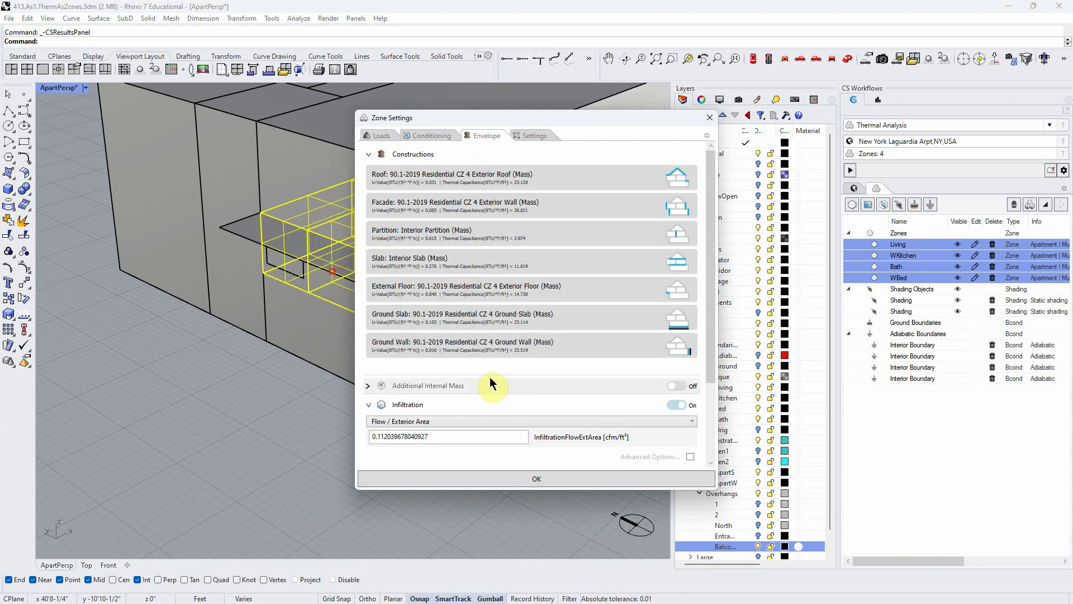
pyautogui.click(694, 421)
pyautogui.click(616, 431)
pyautogui.doubleClick(401, 435)
pyautogui.write('0.1')
pyautogui.press('BackSpace')
pyautogui.write('2')
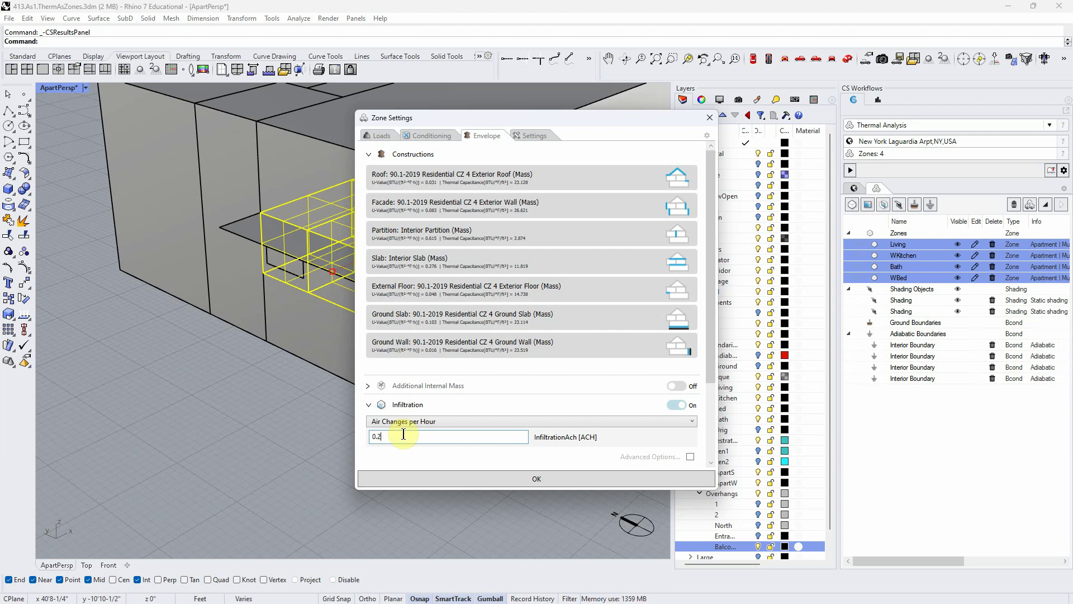
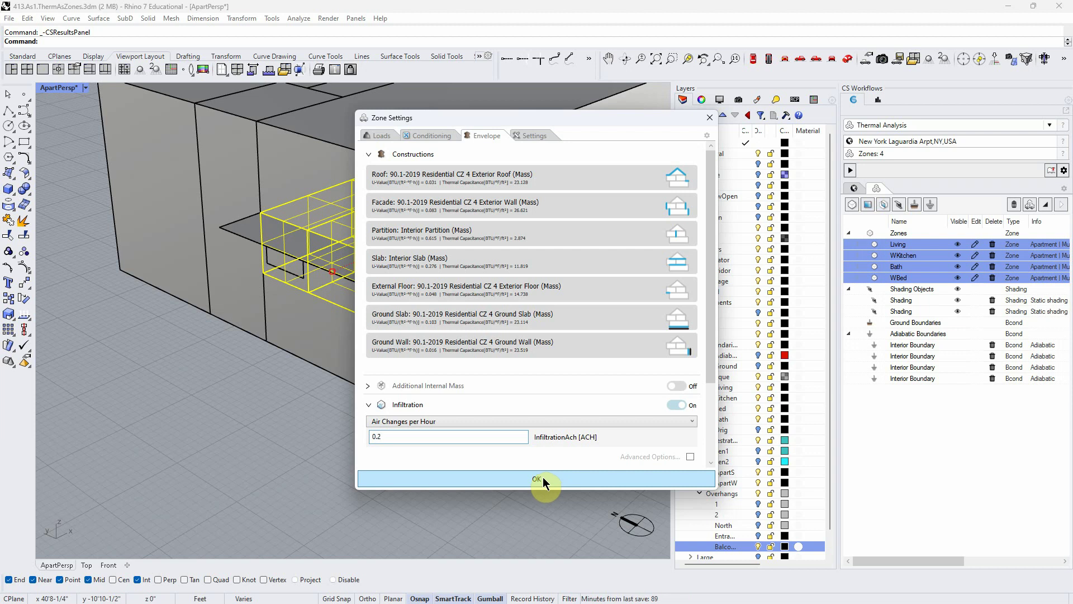
pyautogui.click(542, 477)
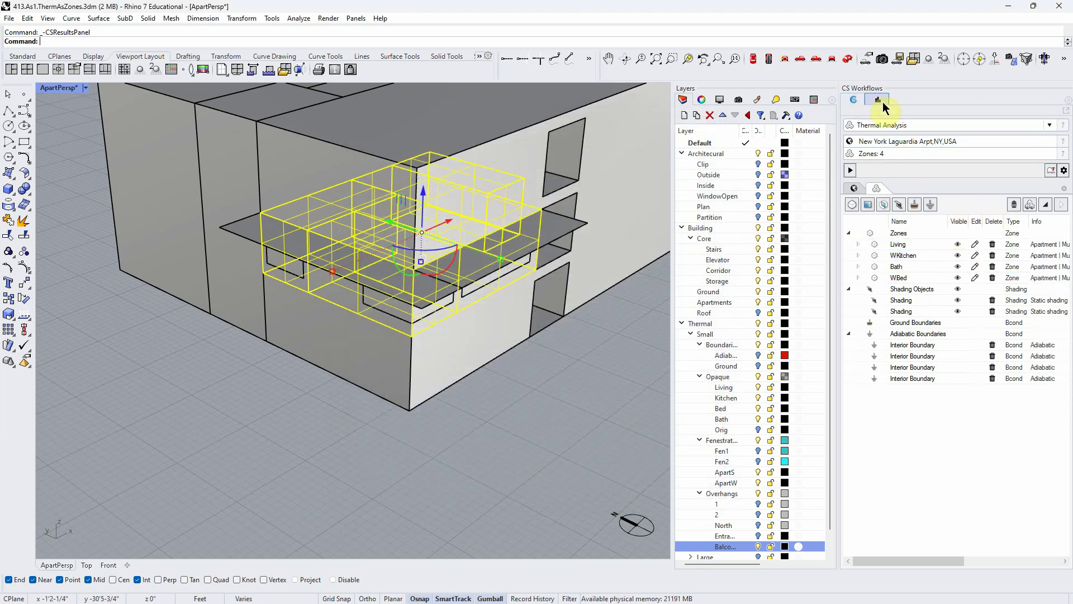
# - Run the thermal simulation and rename the new result 6. Infila
pyautogui.click(850, 170)
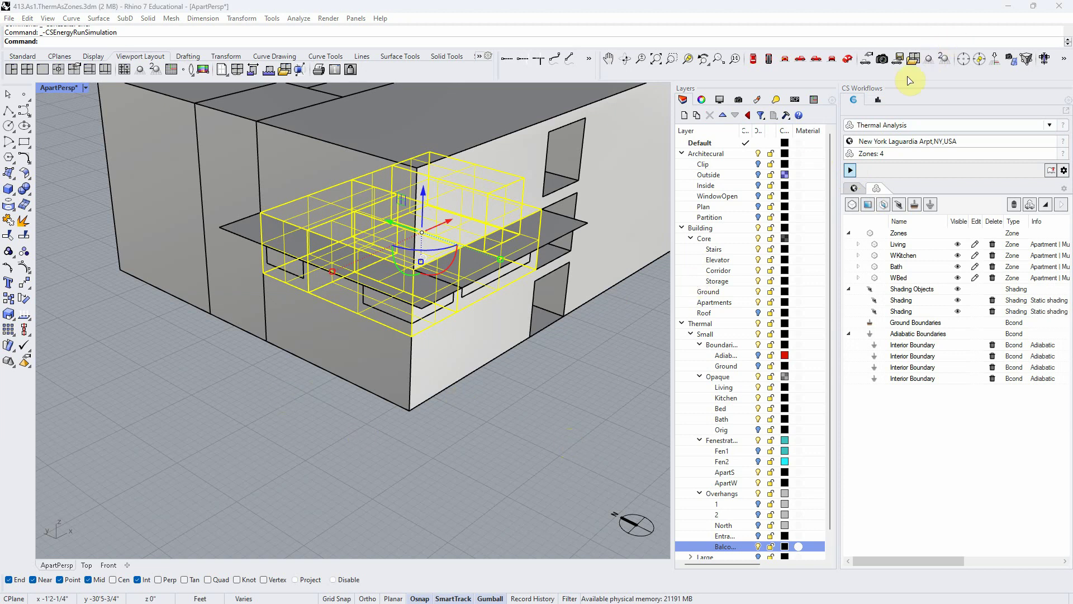
pyautogui.click(879, 101)
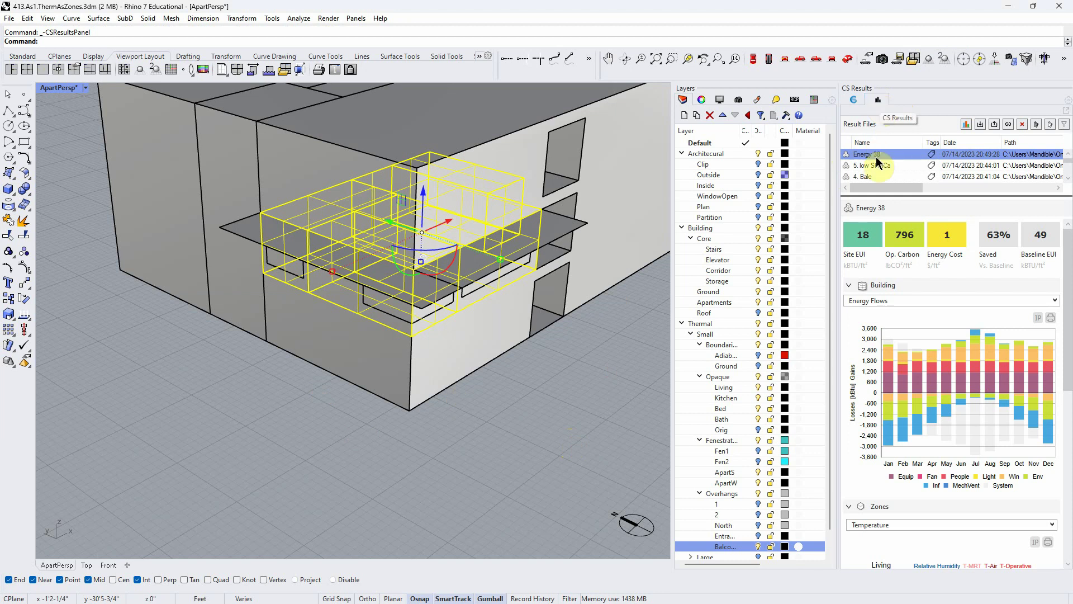
pyautogui.click(875, 154)
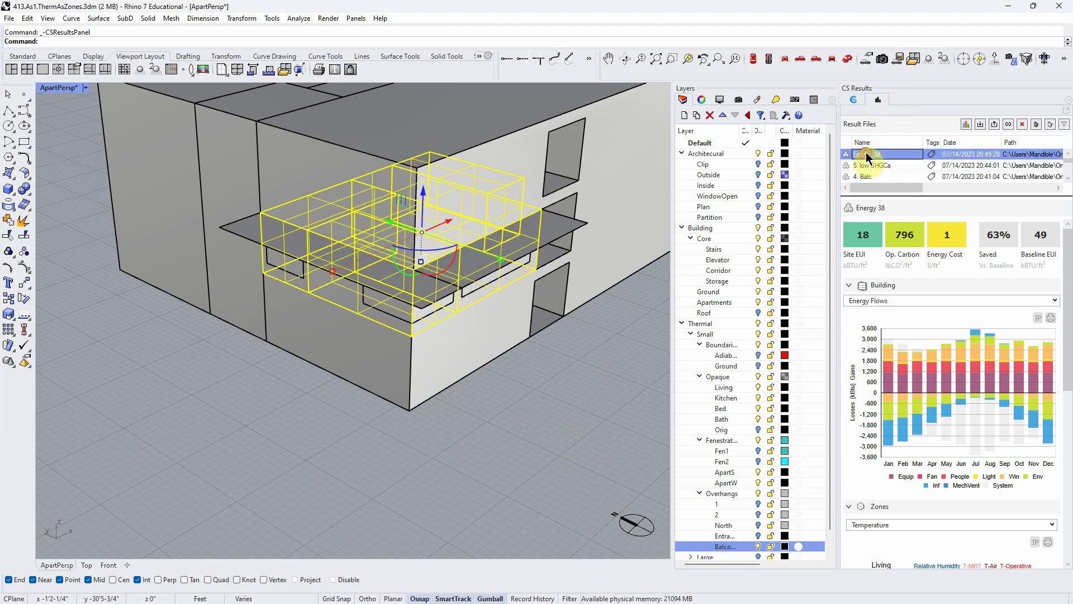
pyautogui.write('6.')
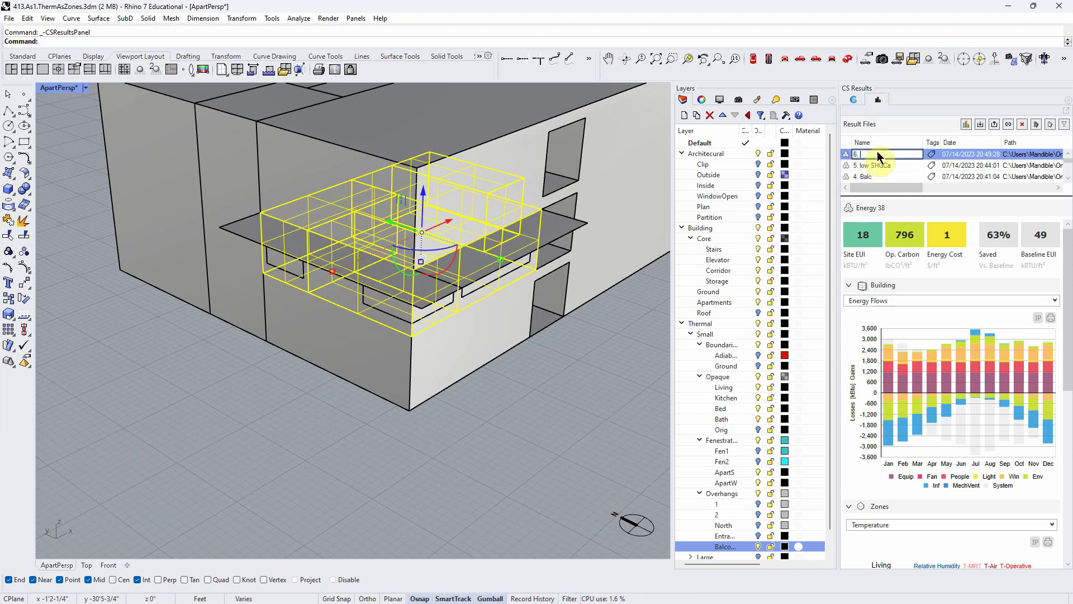
pyautogui.write(' Infila')
pyautogui.press('Return')
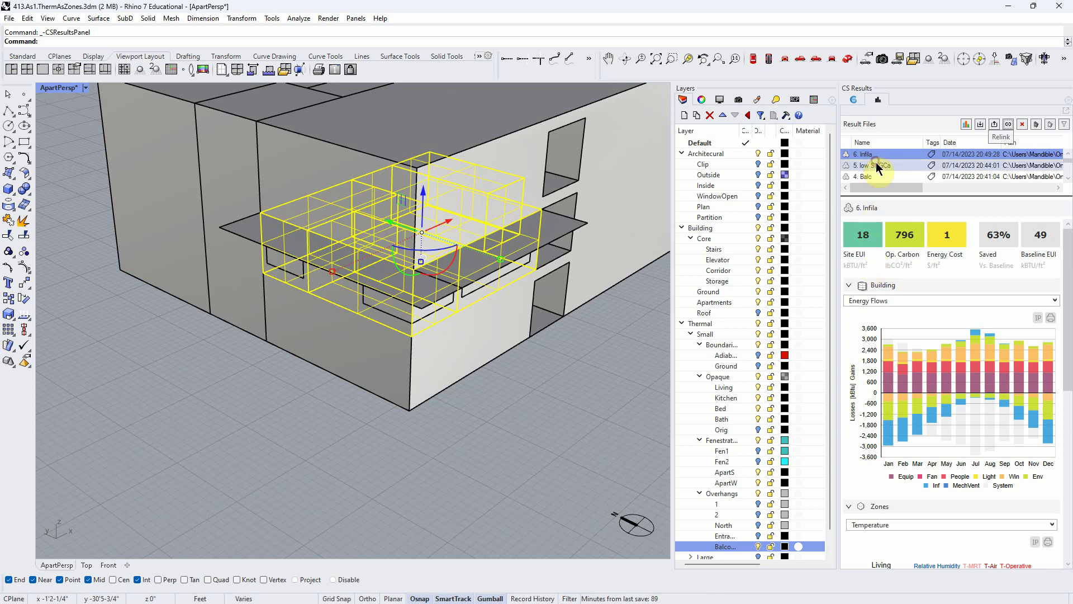
# - Compare the EUI and Energy Flows chart of 6. Infila with those of 5. low SHGCa
pyautogui.press('Down')
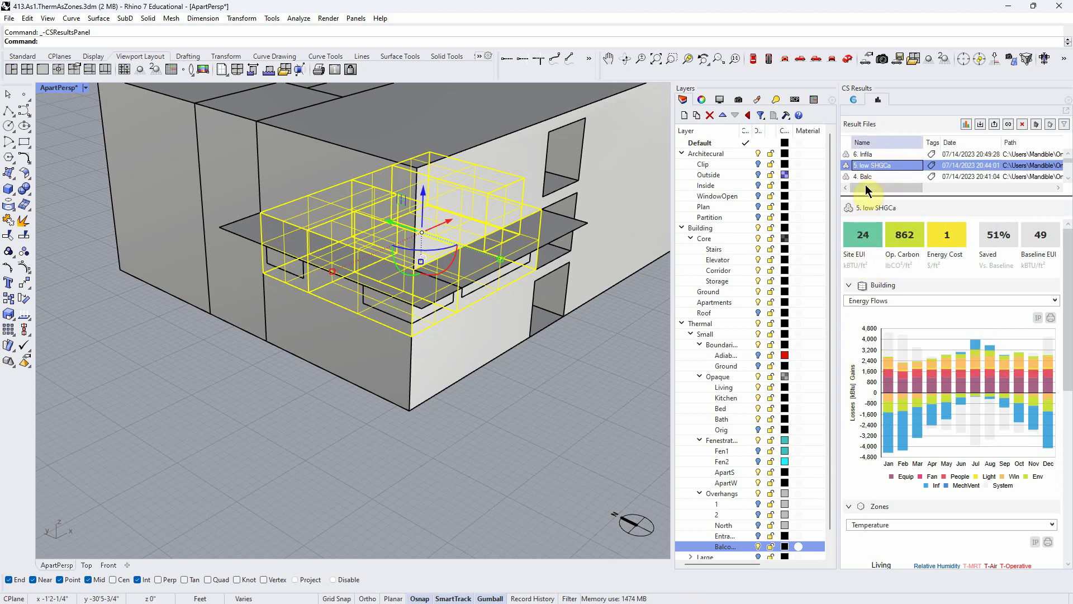
pyautogui.press('Up')
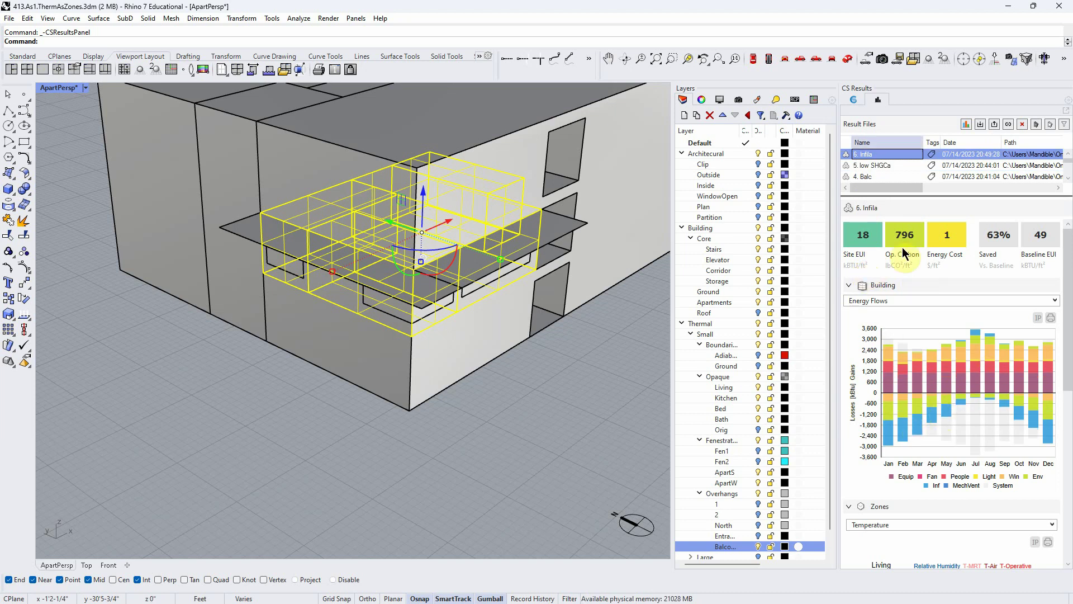
pyautogui.click(880, 166)
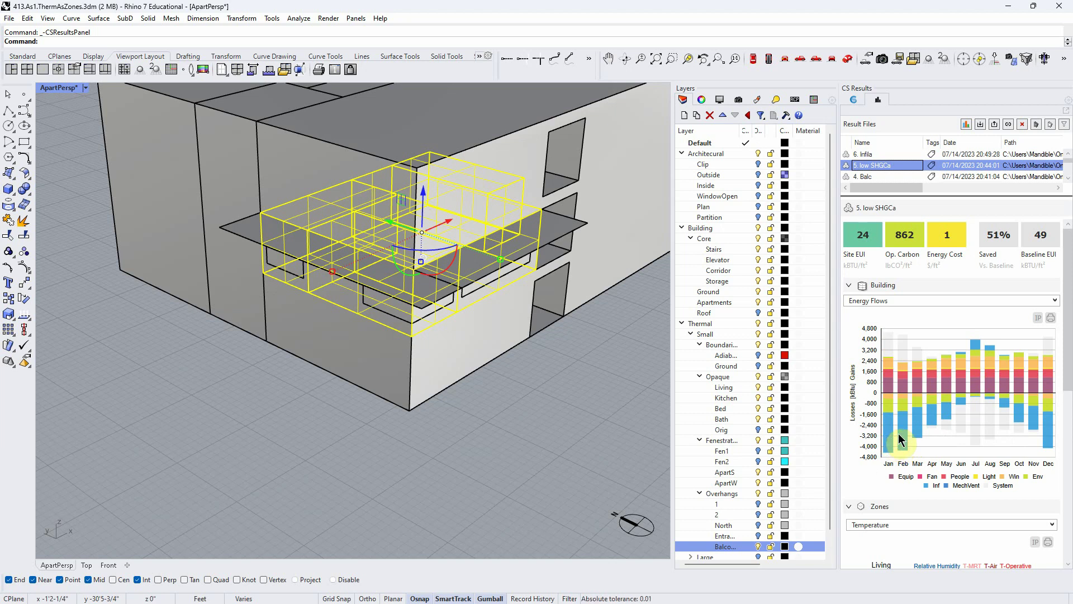
pyautogui.click(869, 158)
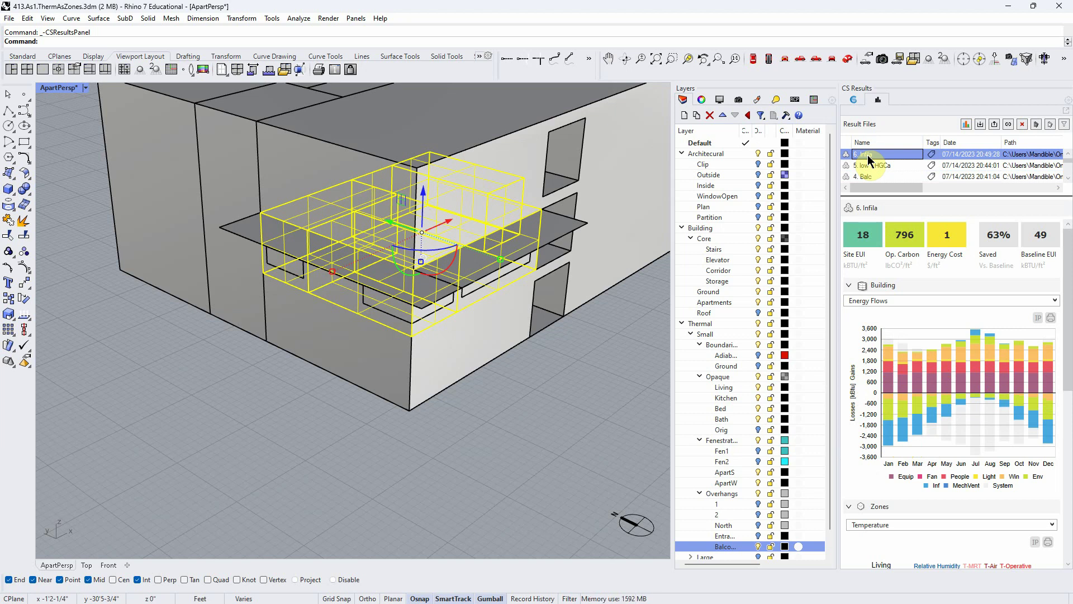
# - Deselect the zones and inspect the building's overhangs and windows from low and raised angles
pyautogui.click(511, 468)
pyautogui.moveTo(492, 447); pyautogui.dragTo(486, 364, button='right')
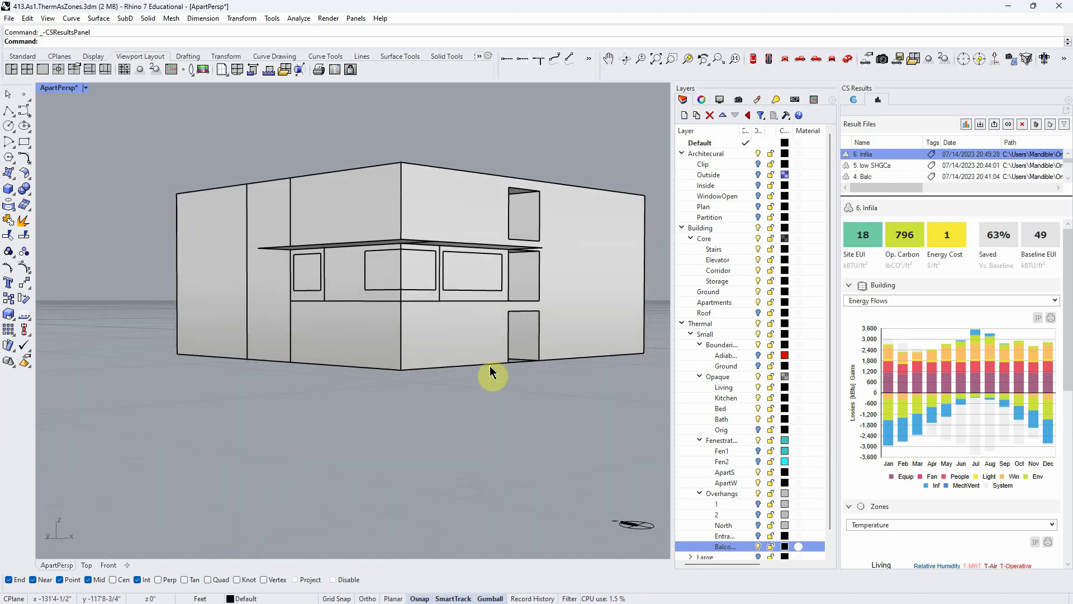
pyautogui.moveTo(489, 367); pyautogui.dragTo(512, 443, button='right')
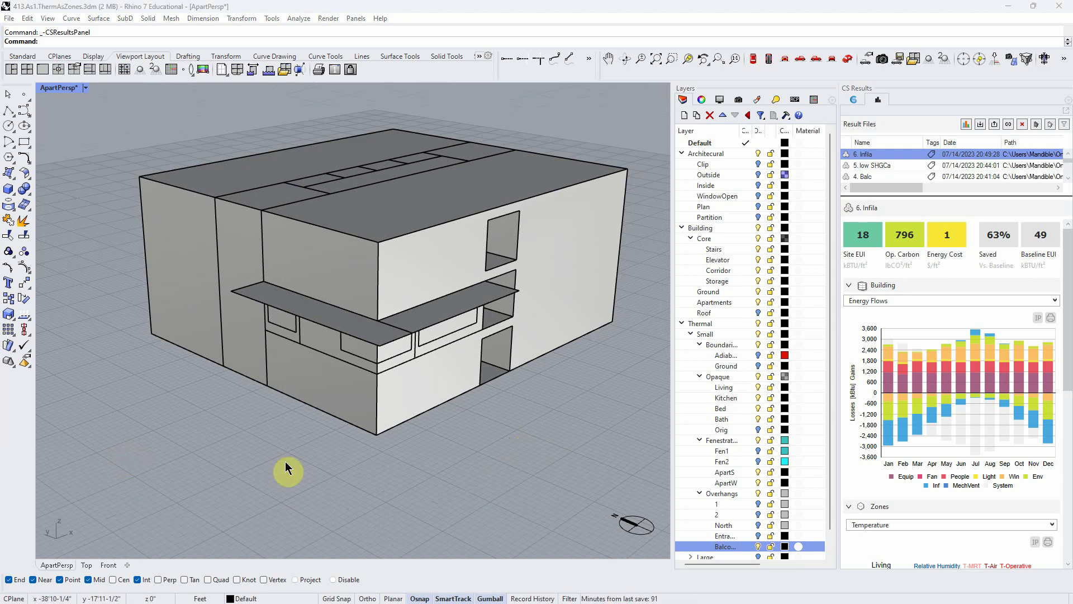
pyautogui.click(649, 448)
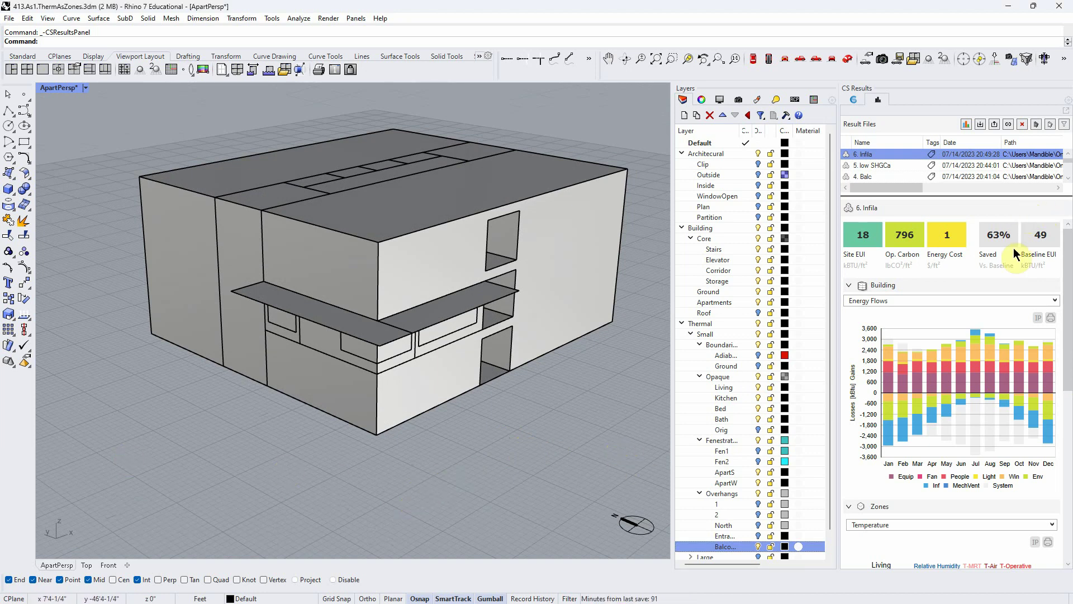
# - Show the Zone Temperature Curves for the 1.Stand alone result and examine its zones' comfort hours
pyautogui.scroll(-1, 906, 180)
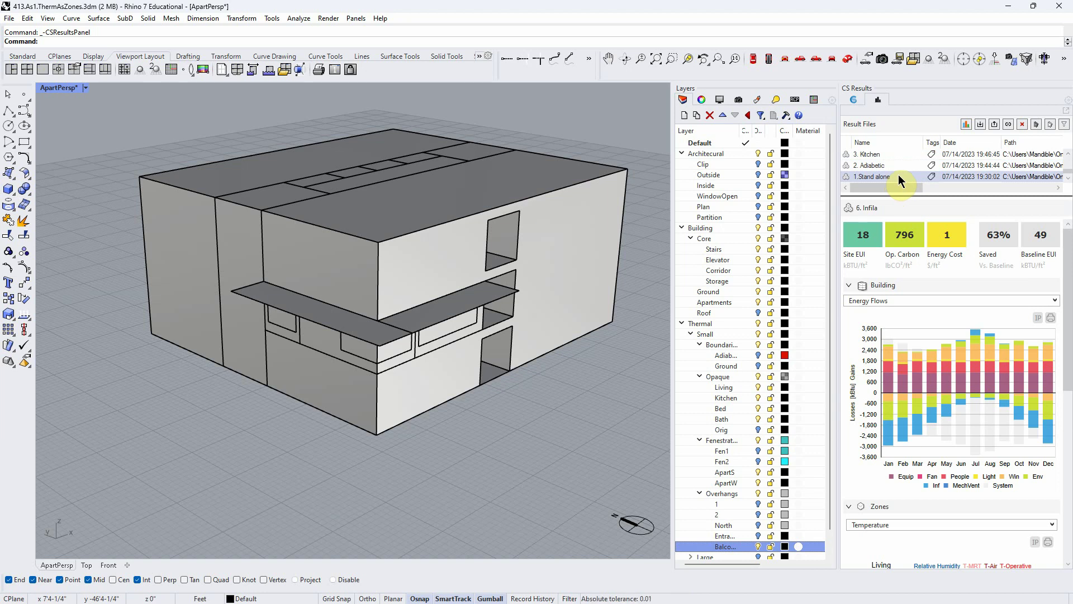
pyautogui.click(1056, 300)
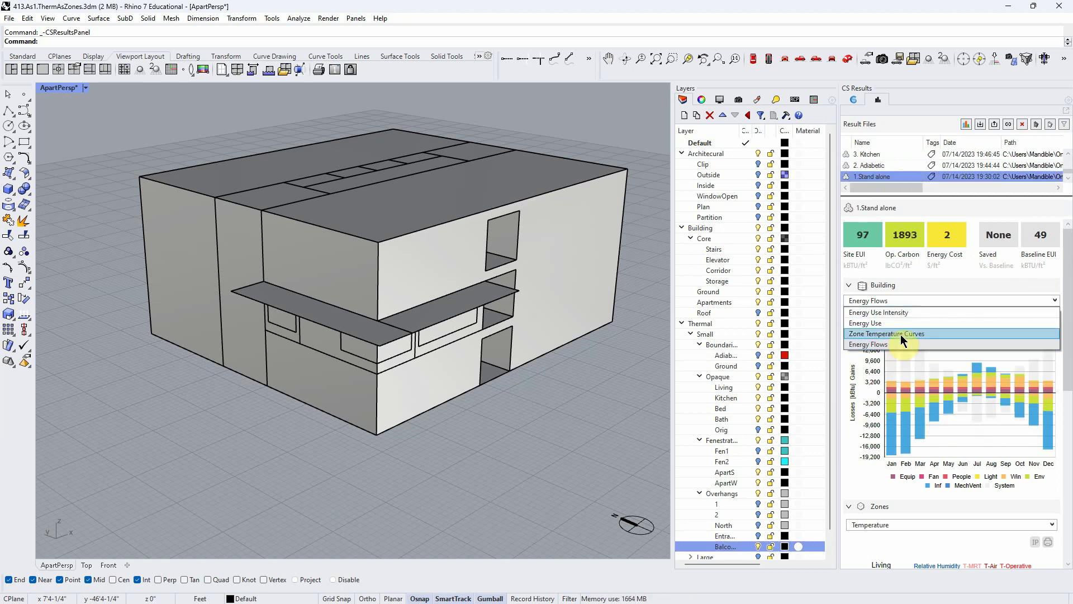
pyautogui.click(901, 332)
pyautogui.moveTo(947, 408)
pyautogui.moveTo(905, 454)
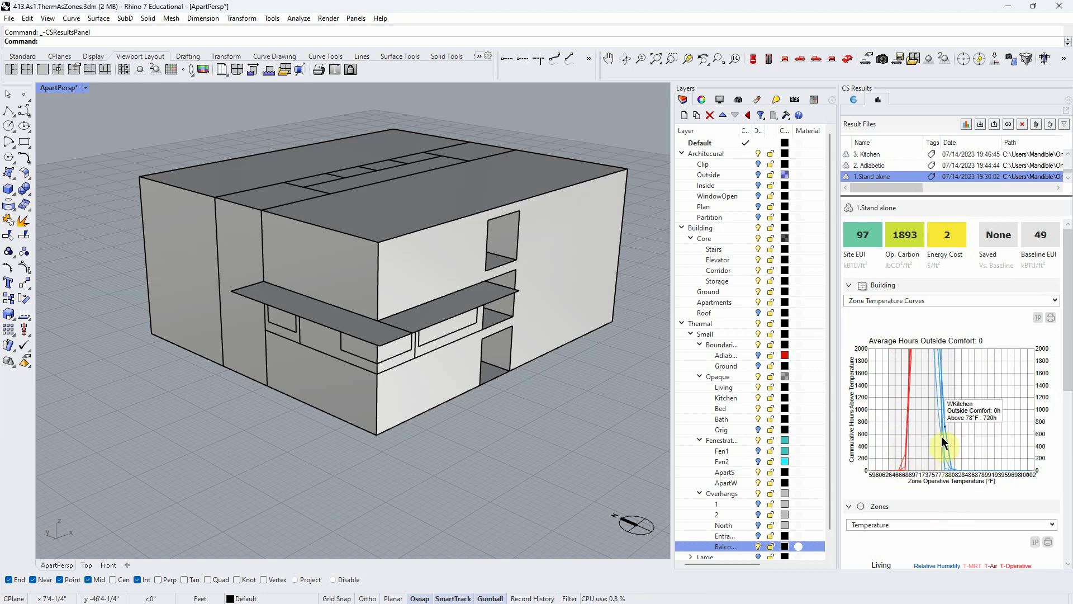
pyautogui.moveTo(936, 447)
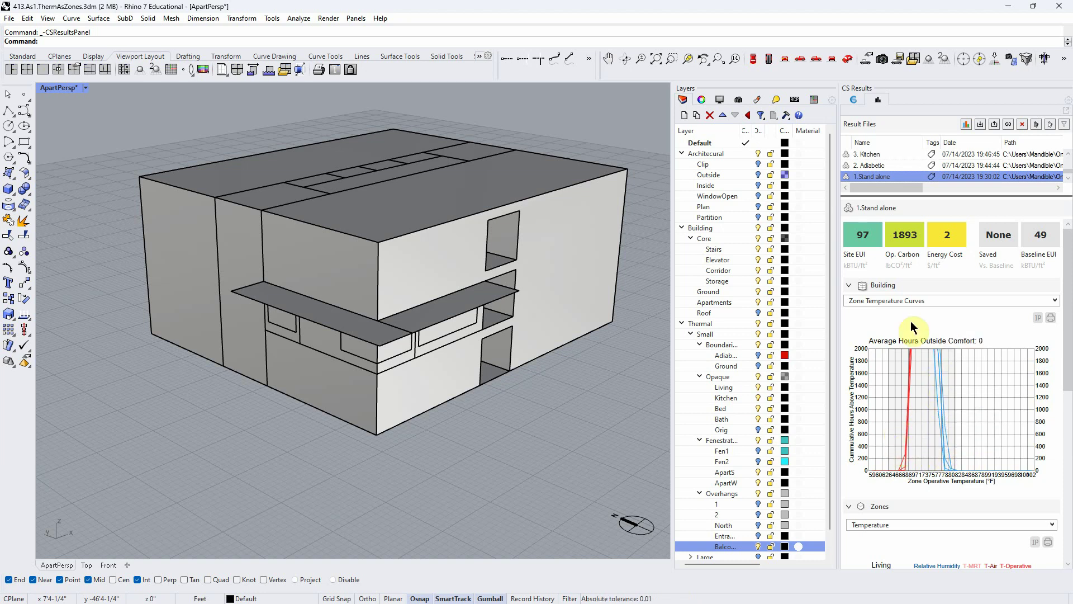
# - Compare the Zone Temperature Curves and EUI of 2. Adiabetic, 3. Kitchen, 4. Balcony and 5. low SHGCa
pyautogui.click(887, 166)
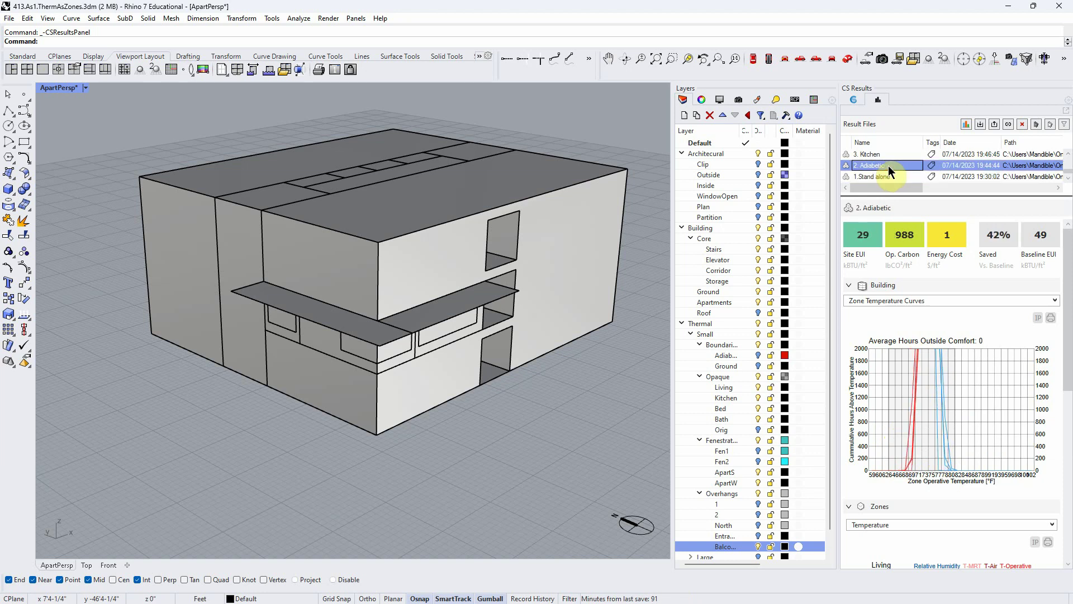
pyautogui.click(877, 151)
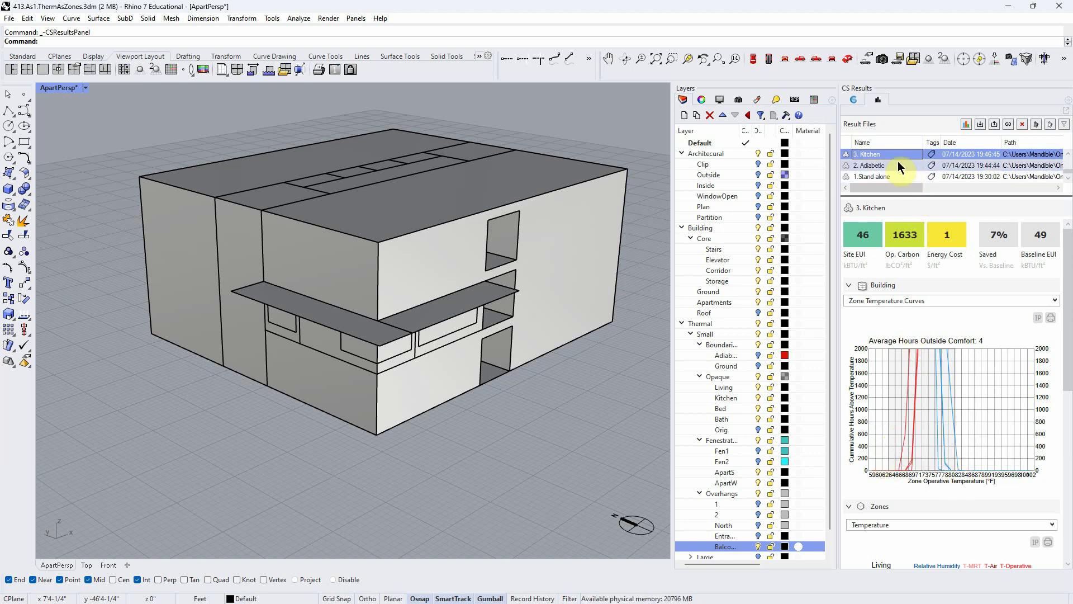
pyautogui.click(1069, 155)
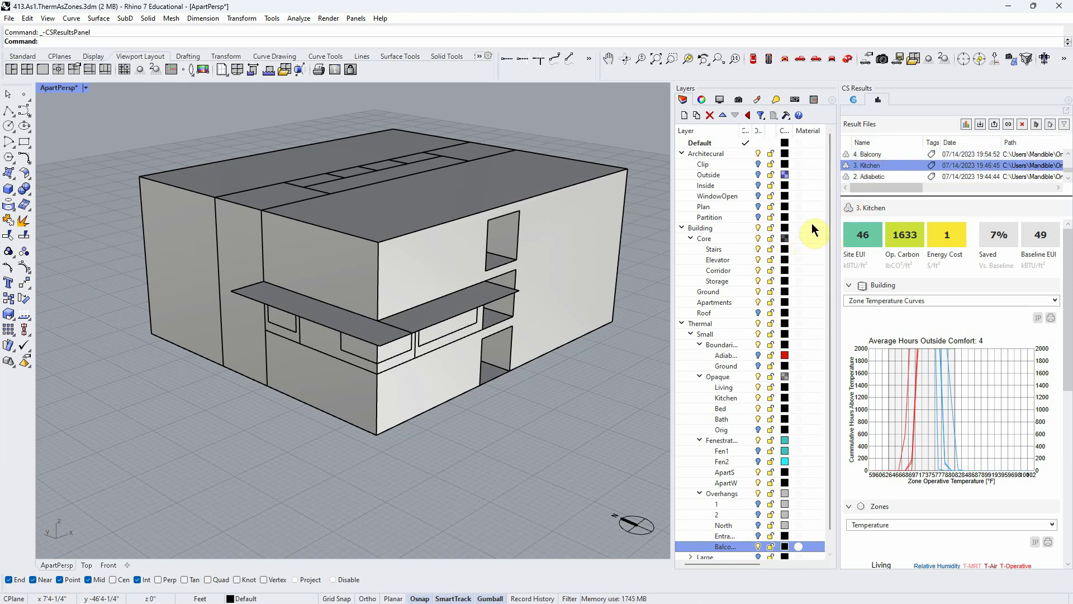
pyautogui.click(884, 152)
pyautogui.click(885, 153)
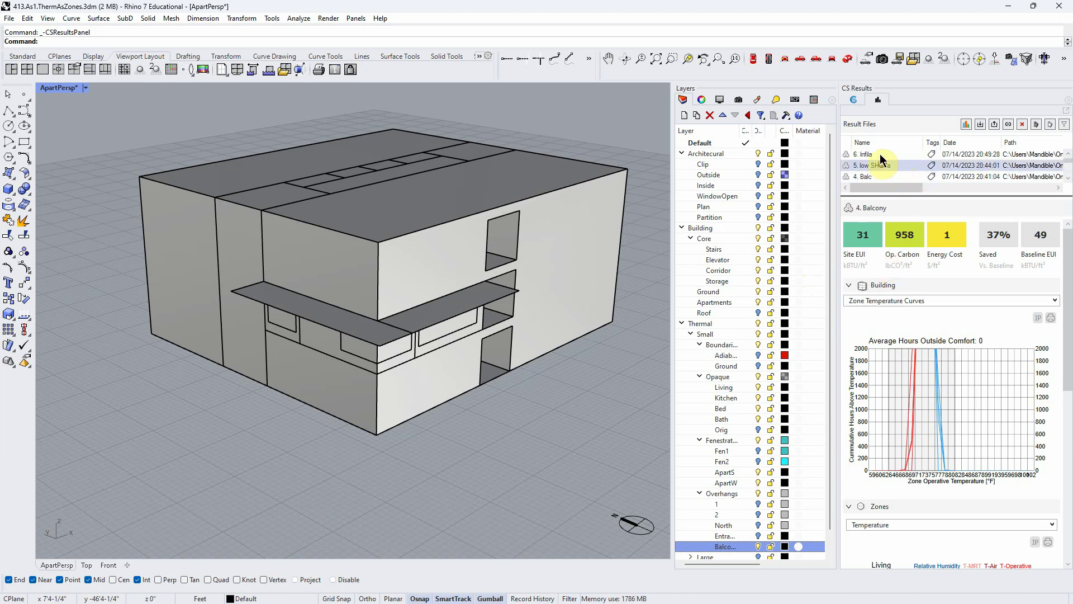
pyautogui.click(873, 164)
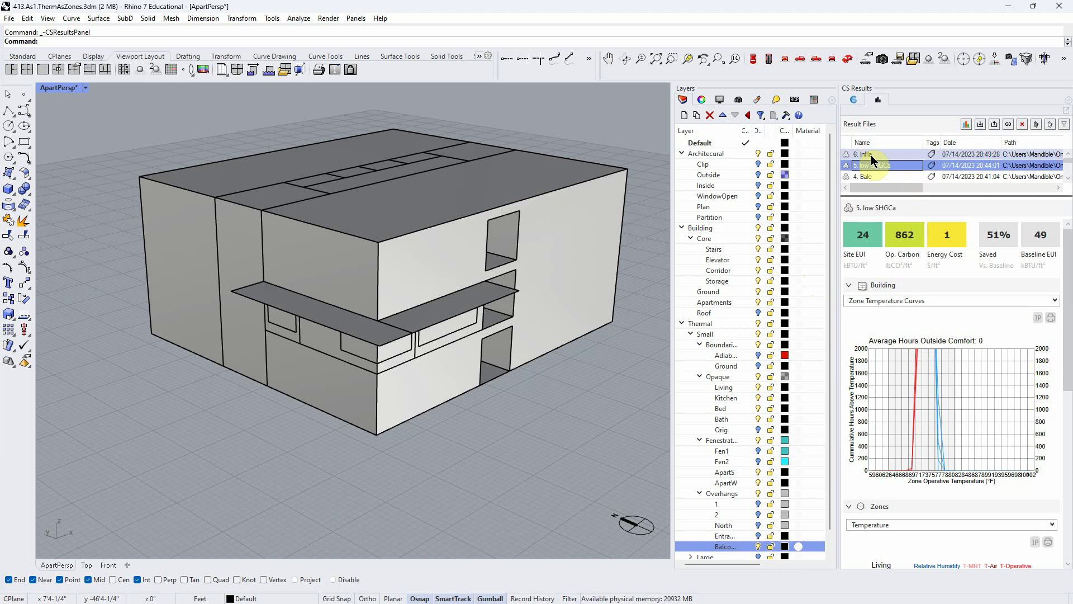
# - Examine the EUI, savings against the baseline and Zone Temperature Curves of the 6. Infila result
pyautogui.click(796, 292)
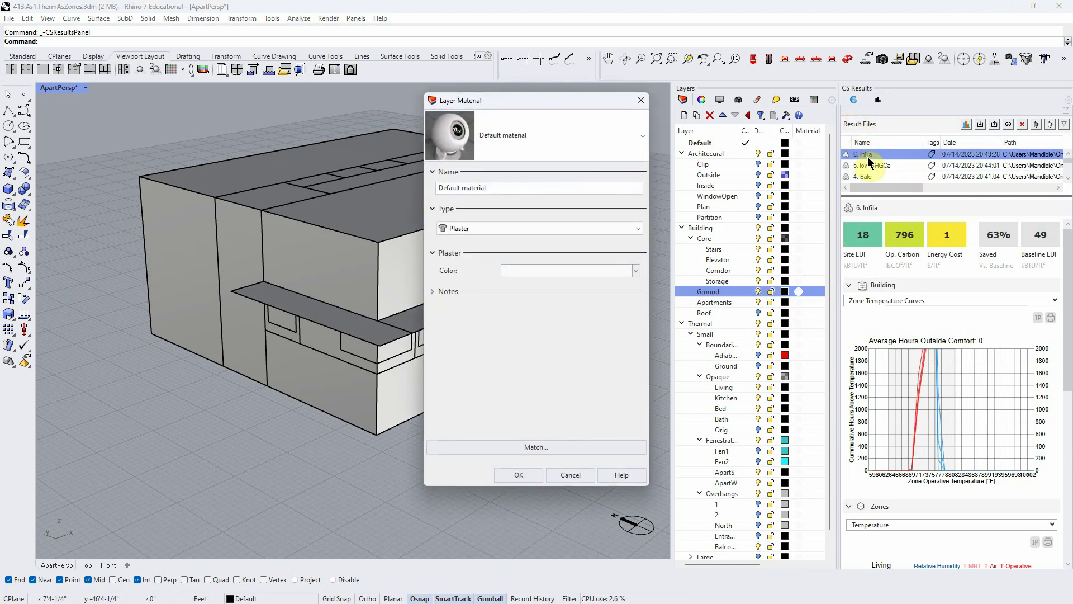
pyautogui.click(641, 100)
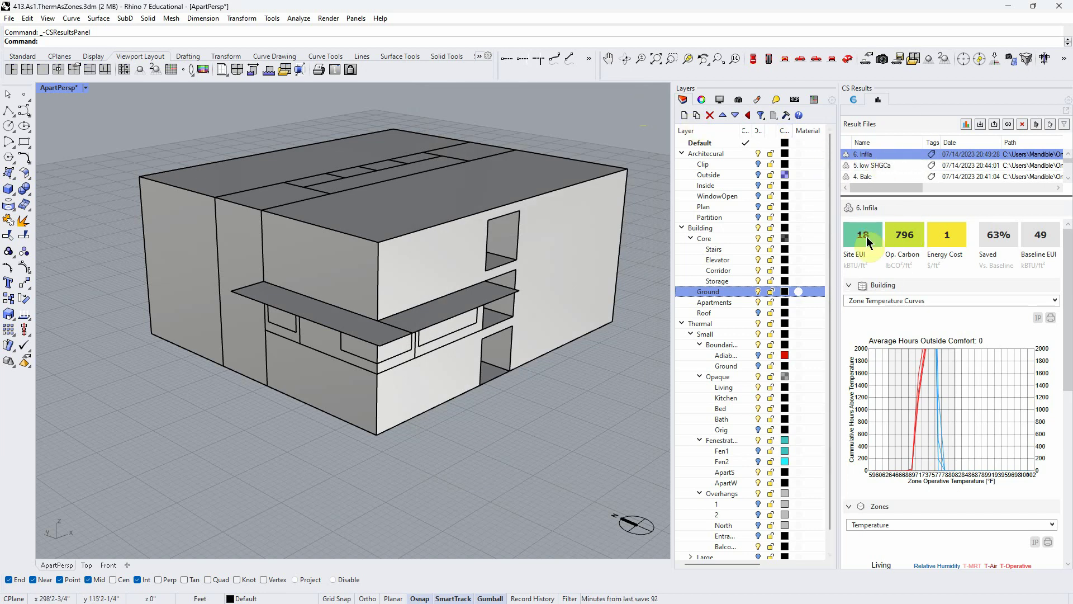
pyautogui.click(999, 237)
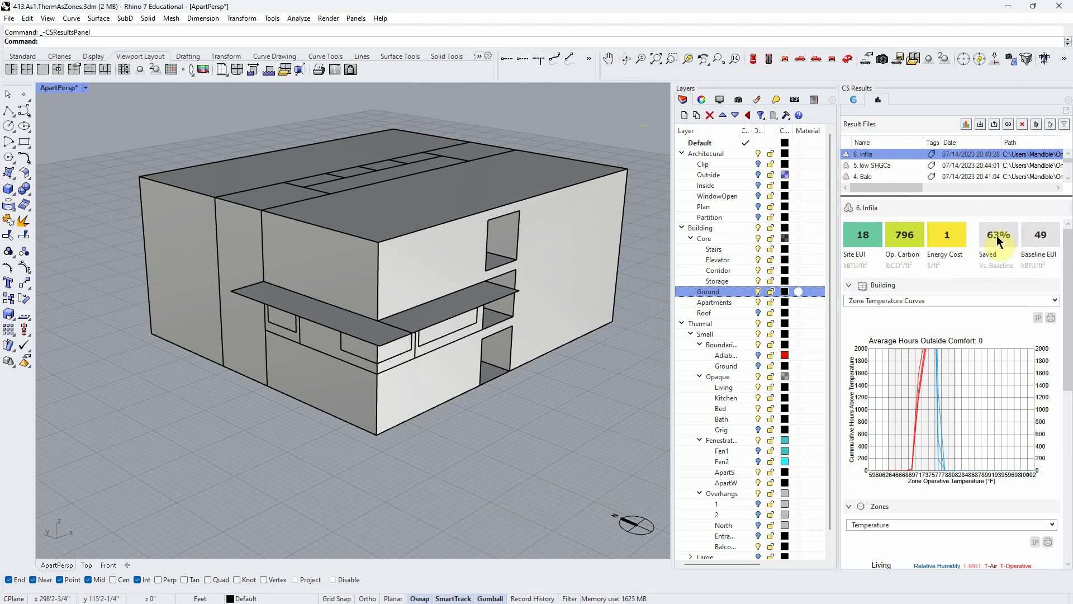
pyautogui.moveTo(943, 411)
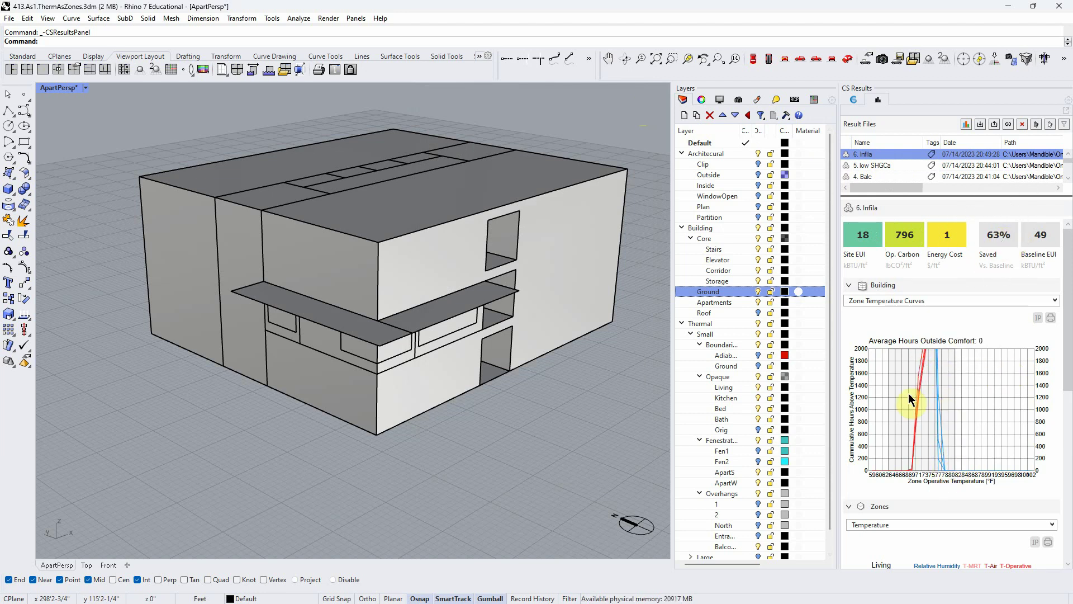
pyautogui.moveTo(915, 370)
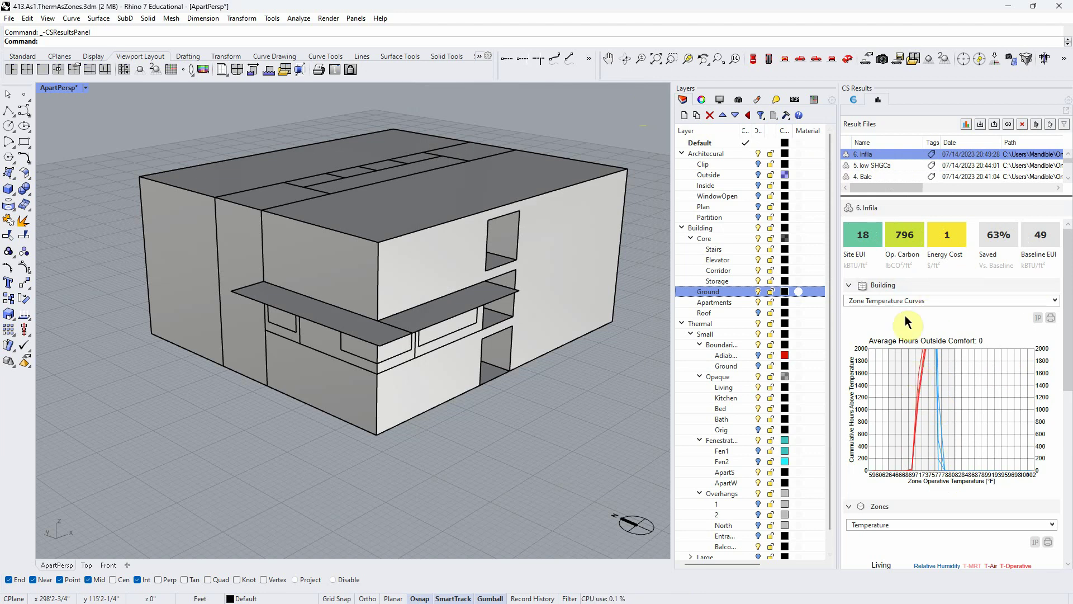
pyautogui.moveTo(590, 384)
pyautogui.mouseDown(button='right')
pyautogui.moveTo(576, 356)
pyautogui.moveTo(595, 390)
pyautogui.moveTo(578, 391)
pyautogui.mouseUp(button='right')
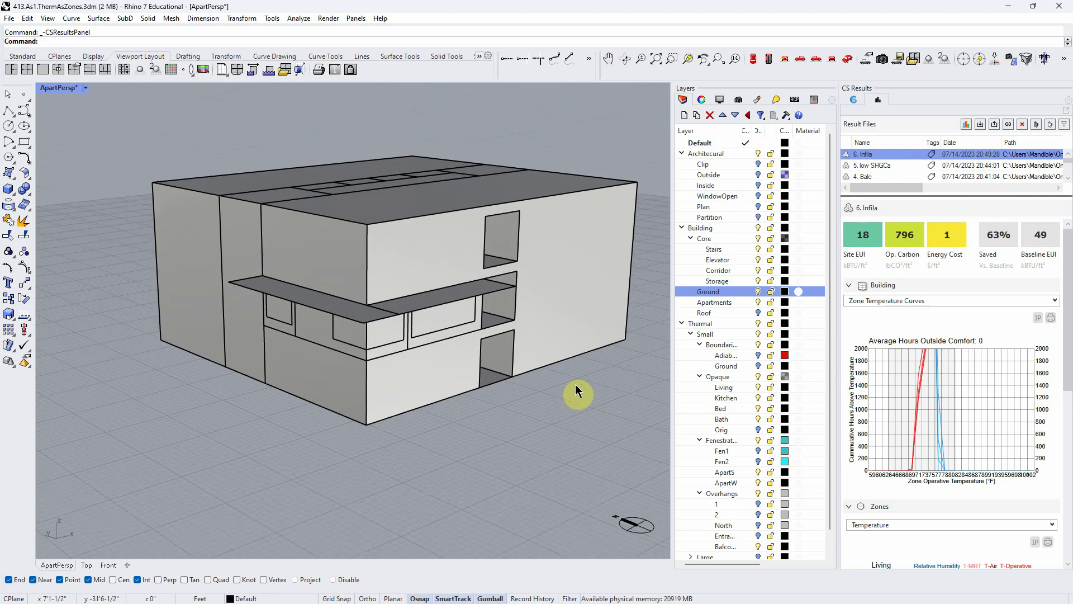